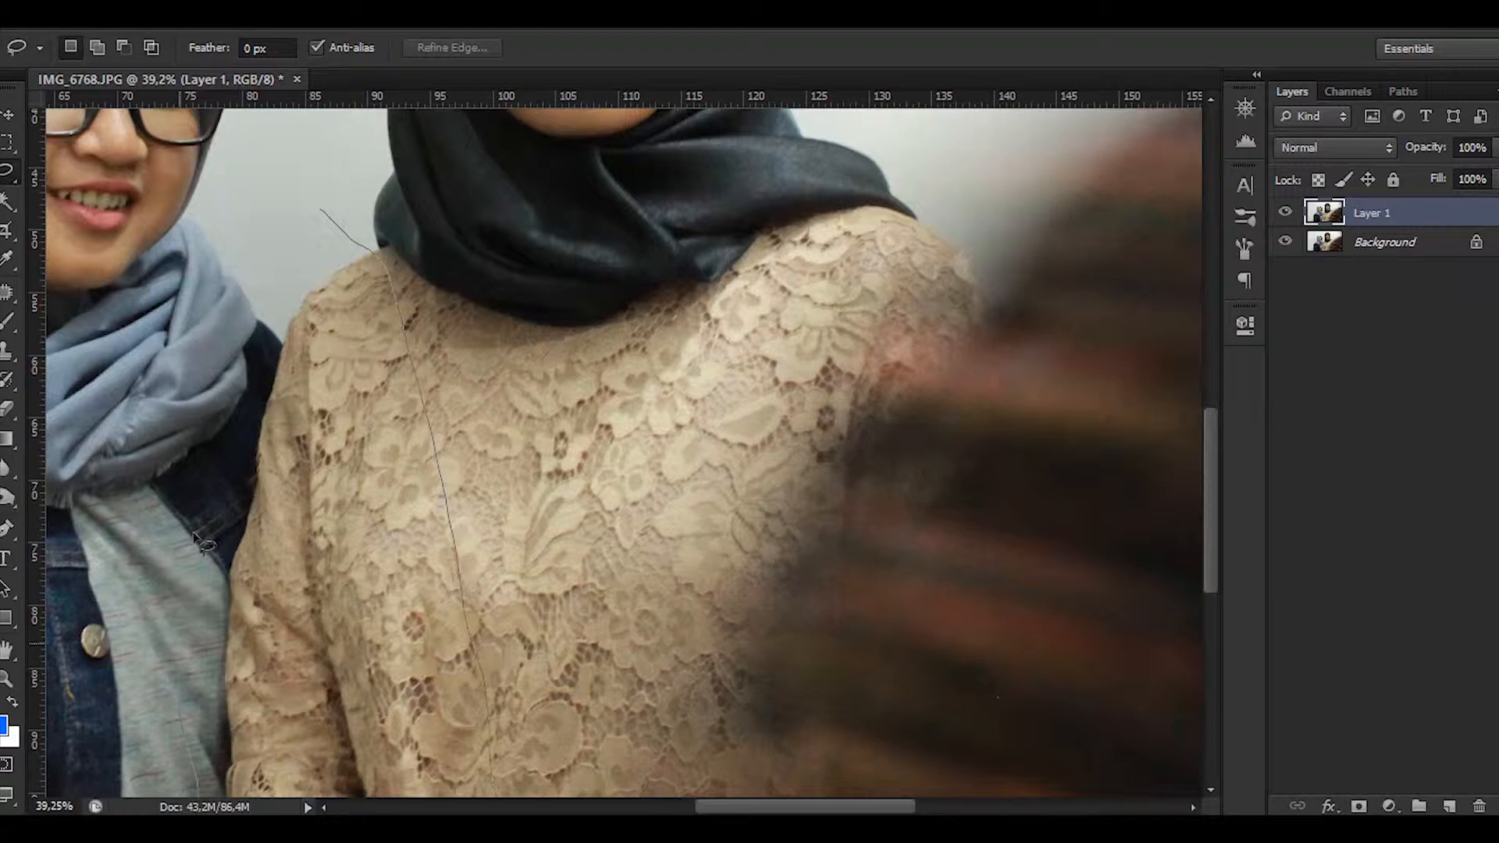
Step: Copy the lassoed sleeve beside the denim jacket to a new layer, flip it horizontally at -100% width, and place it over the blurred arm
drag(199, 543, 192, 366)
key(ctrl+j)
key(ctrl+t)
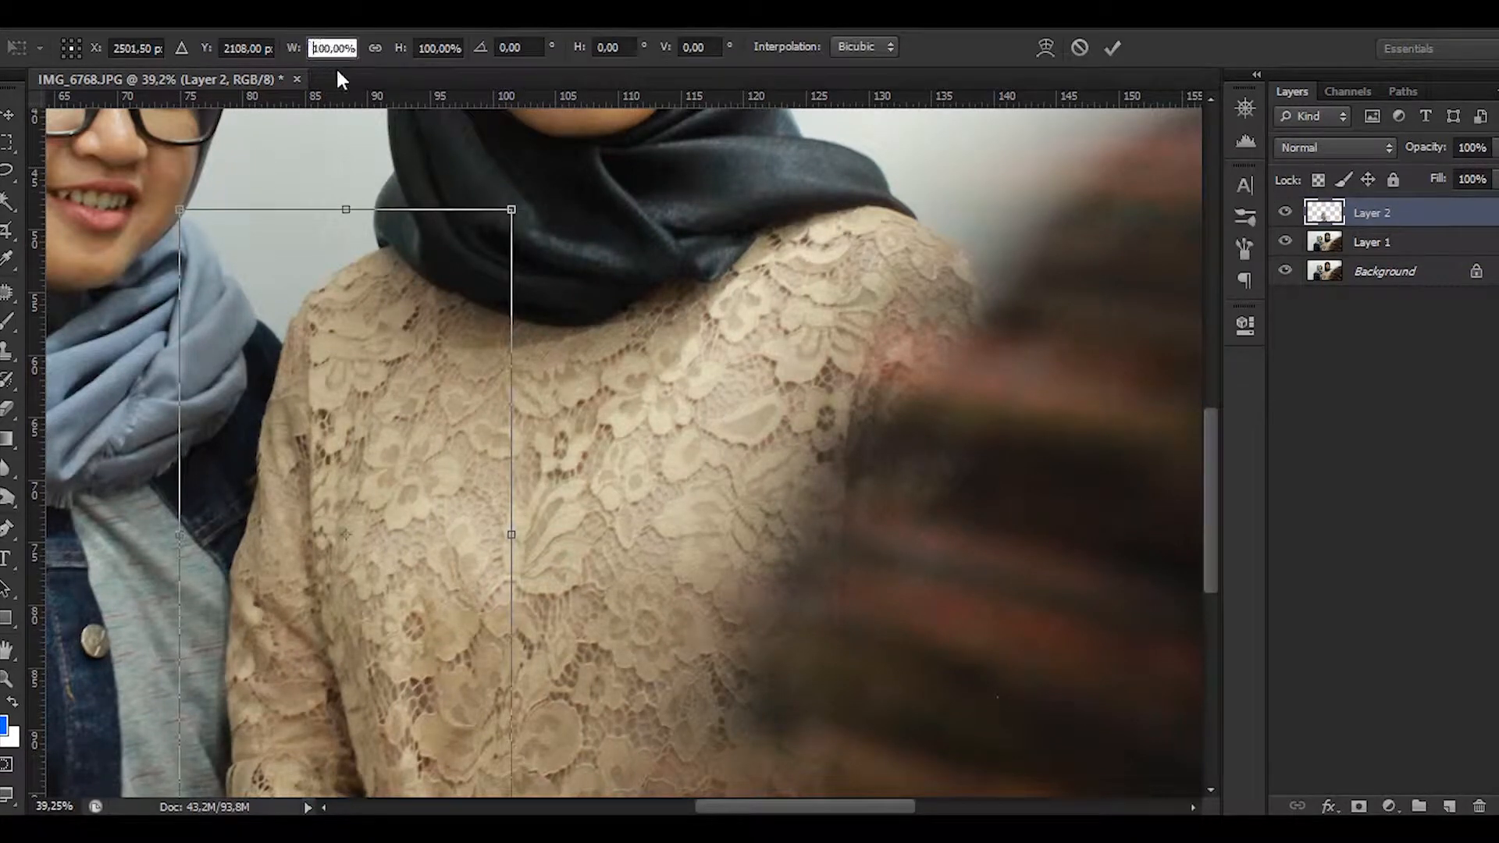
text(-)
key(Return)
drag(417, 354, 1019, 327)
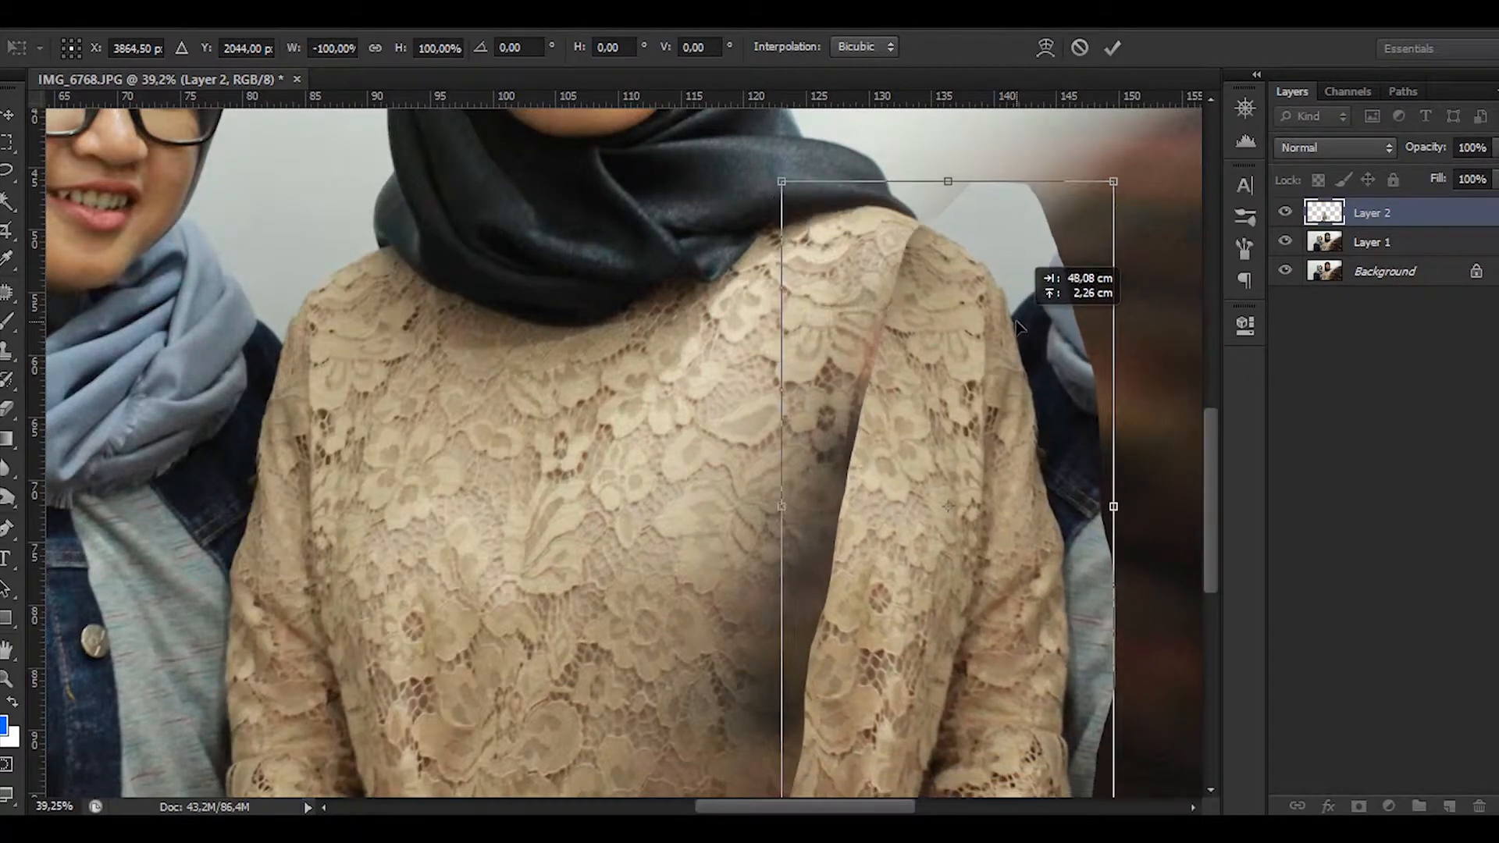
Step: Set the sleeve layer's opacity to 59%, stretch it to 105.42% height, and move it over the middle of the lace torso
drag(1426, 149, 1382, 150)
scroll(1171, 336, down, 3)
drag(1045, 428, 864, 449)
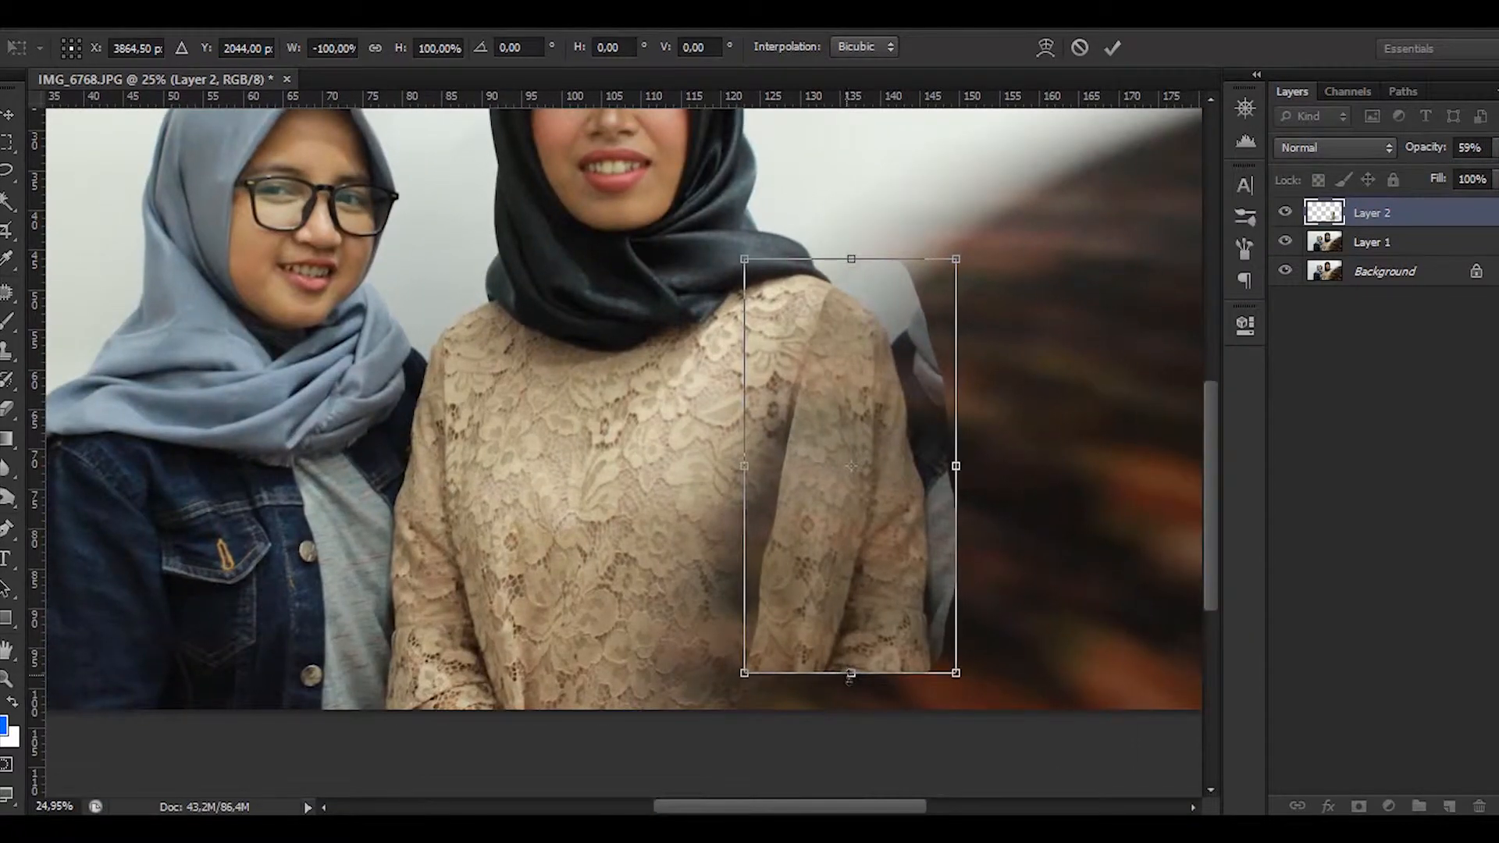
drag(851, 673, 851, 695)
drag(948, 464, 710, 484)
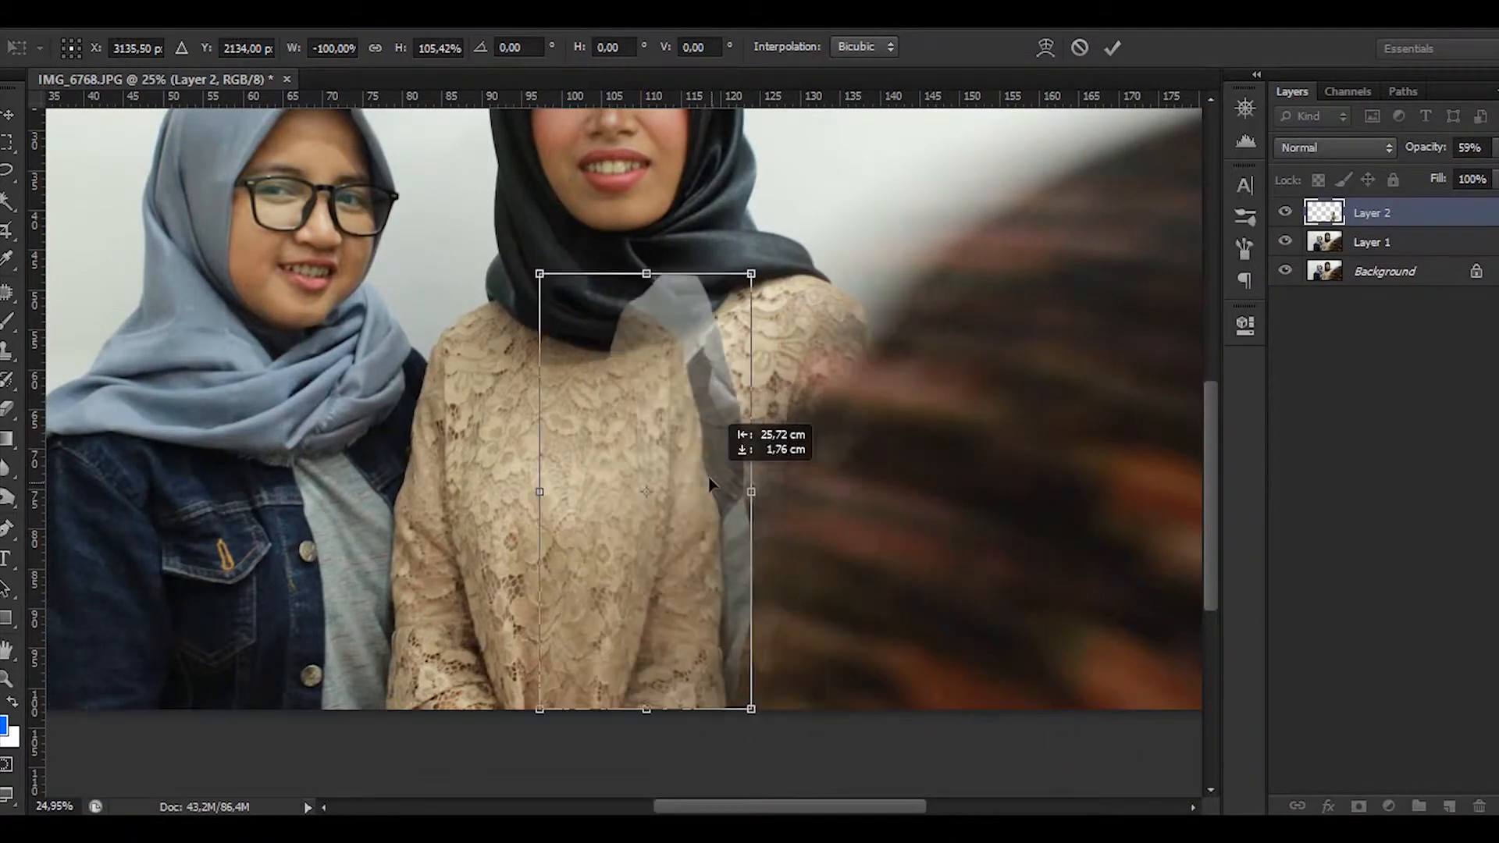
key(Return)
Step: Duplicate the sleeve layer as a hidden backup, then flip the original horizontally, moving and rotating it onto the blurred shoulder and arm
key(ctrl+j)
key(ctrl+t)
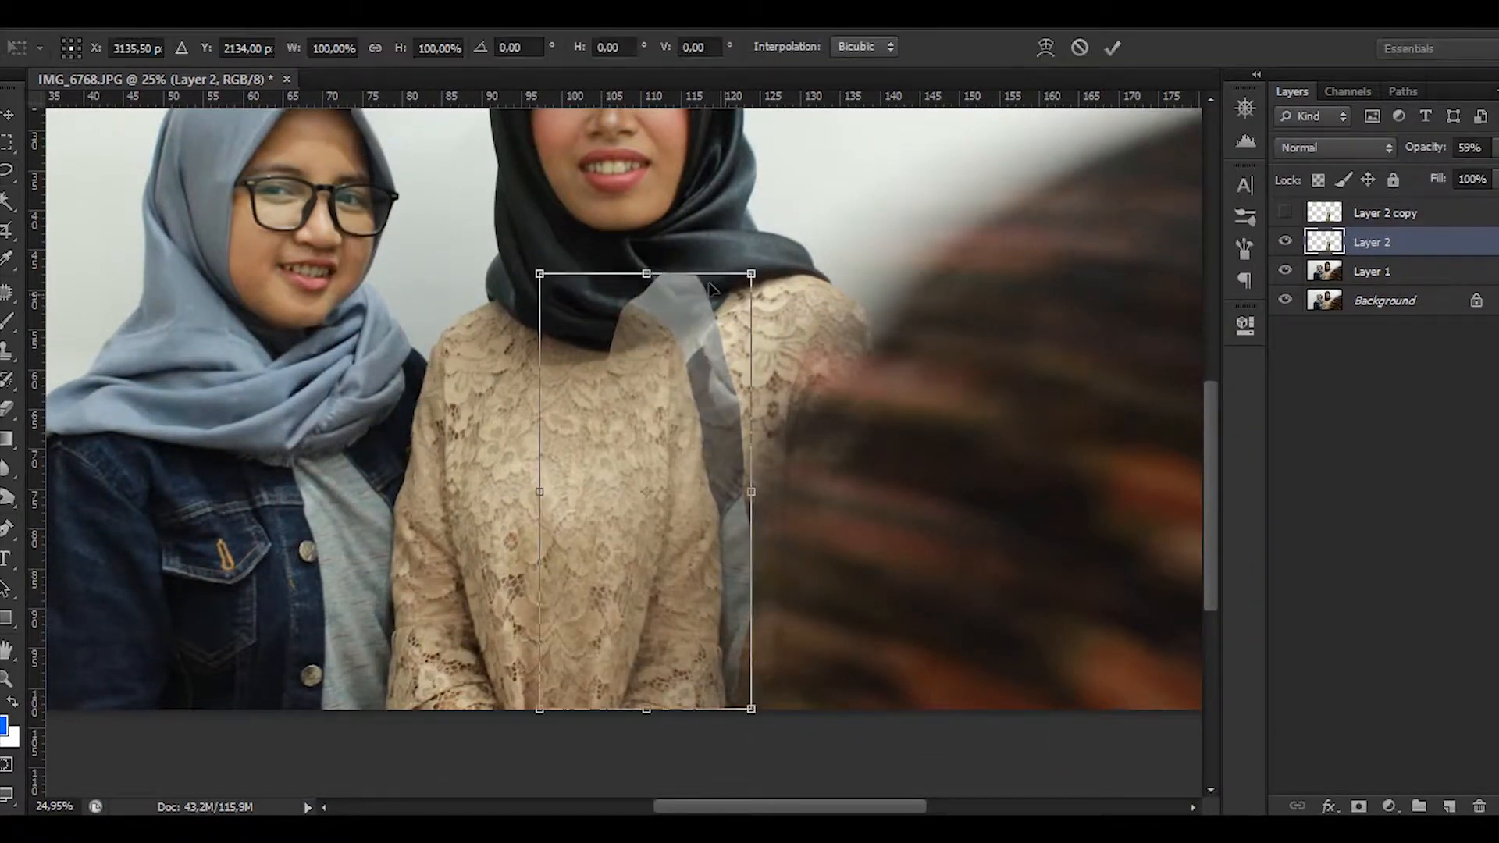
text(-)
key(Return)
drag(686, 424, 857, 424)
drag(941, 726, 830, 756)
drag(846, 406, 804, 390)
drag(987, 437, 968, 387)
Step: Warp the lower inner corner of the sleeve past the photo's bottom edge and restore the layer's opacity to 100%
right_click(839, 447)
click(921, 235)
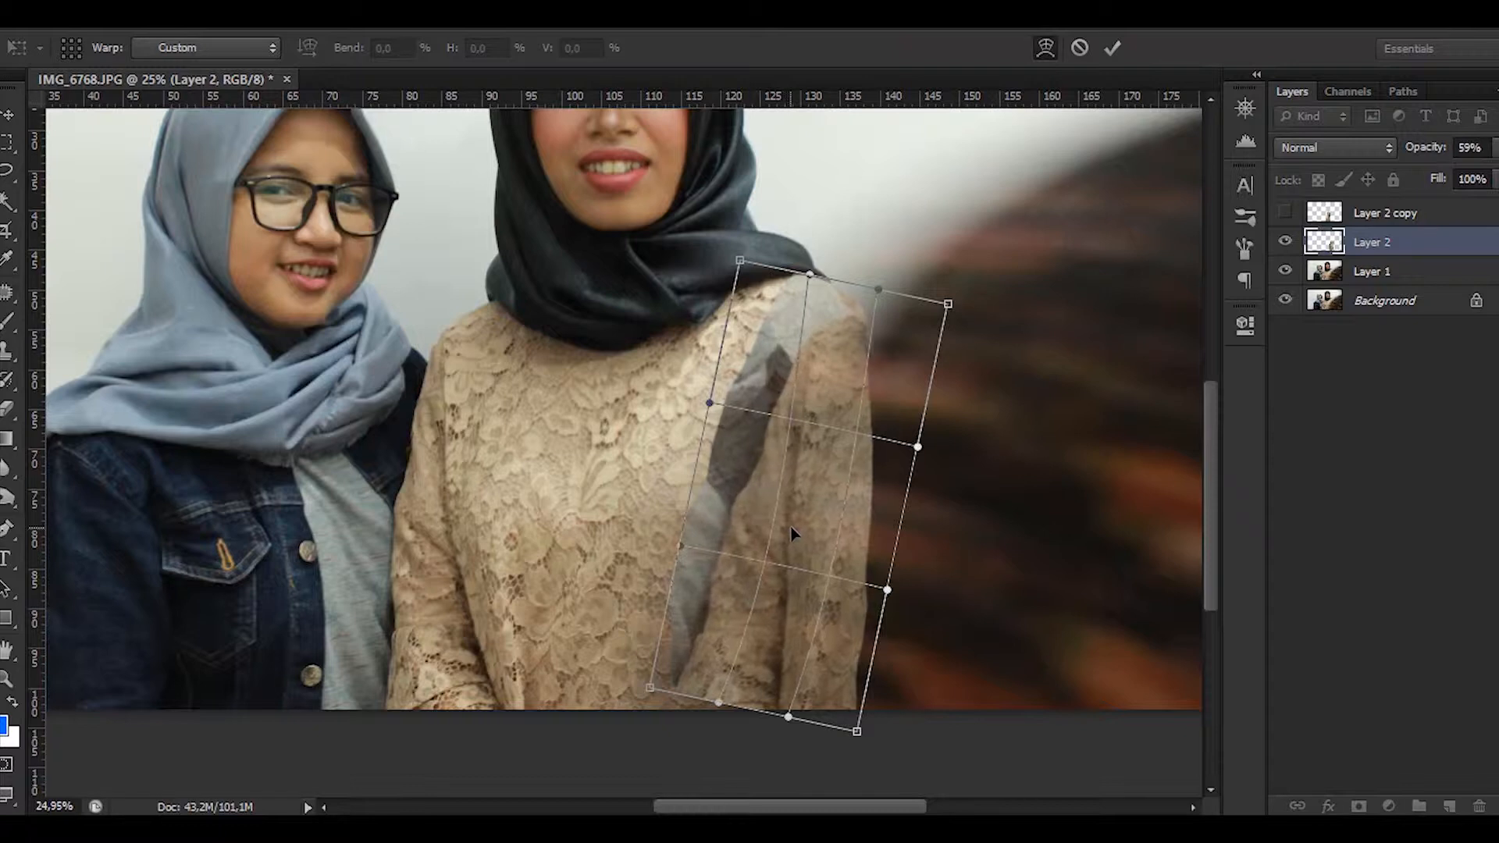
drag(767, 715, 759, 733)
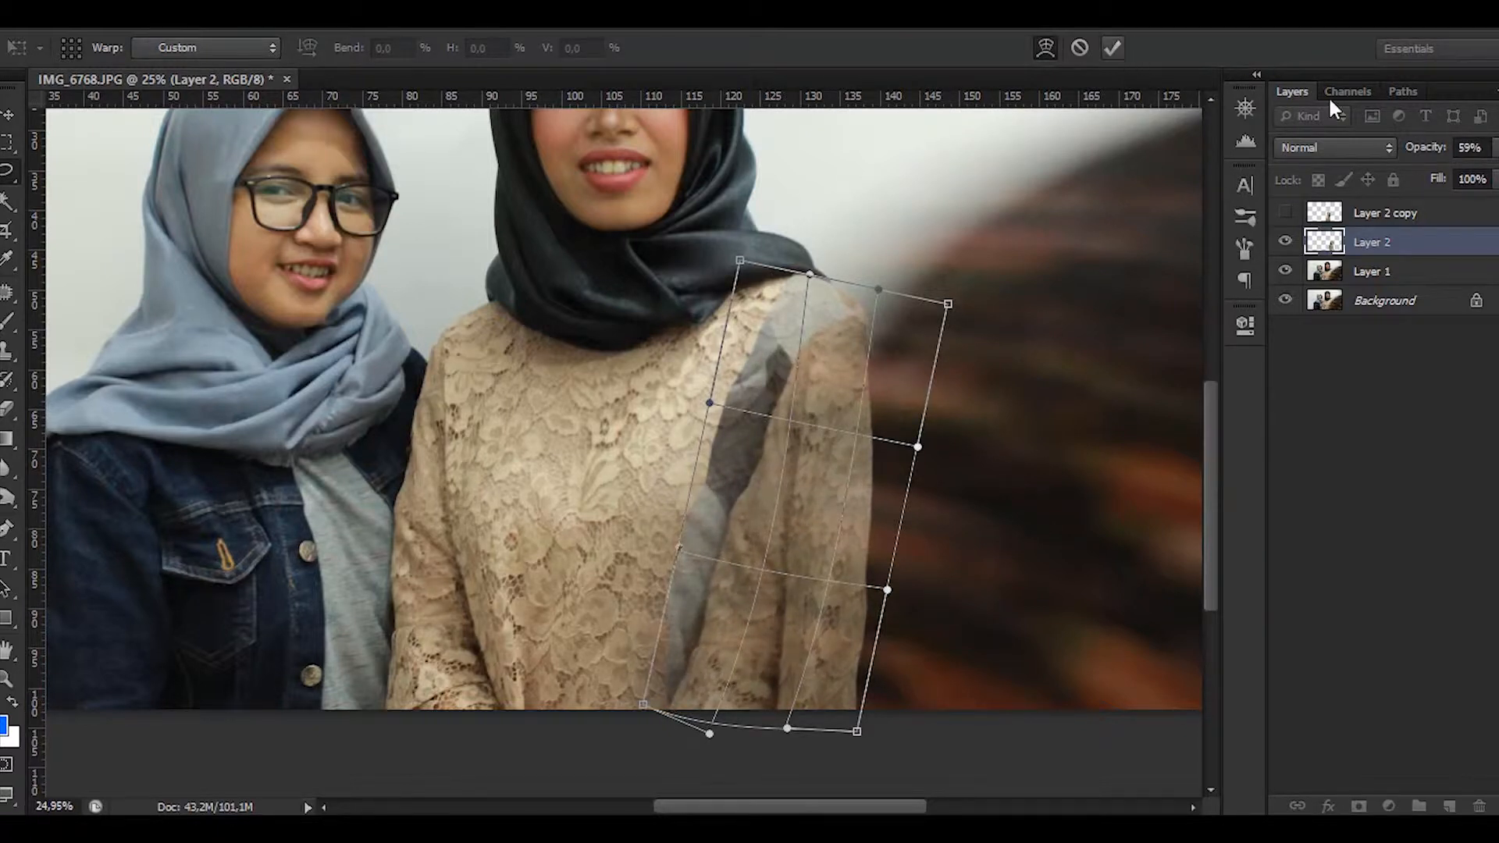
key(Return)
key(l)
key(0)
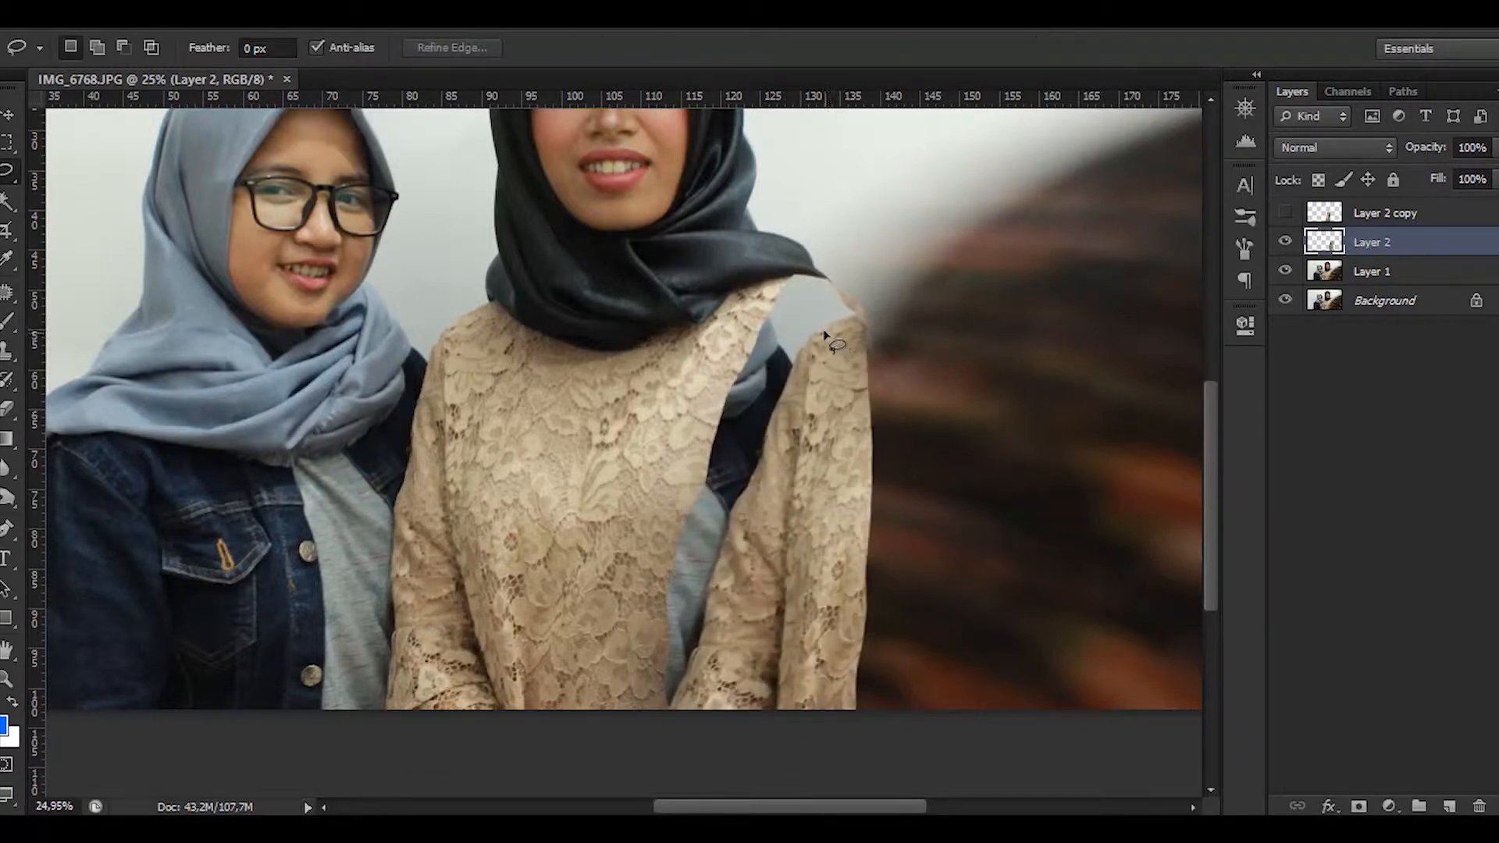
Step: Fade the upper part of the sleeve layer into the shoulder using the Eraser at 30% opacity
key(e)
scroll(820, 317, up, 5)
drag(843, 291, 742, 268)
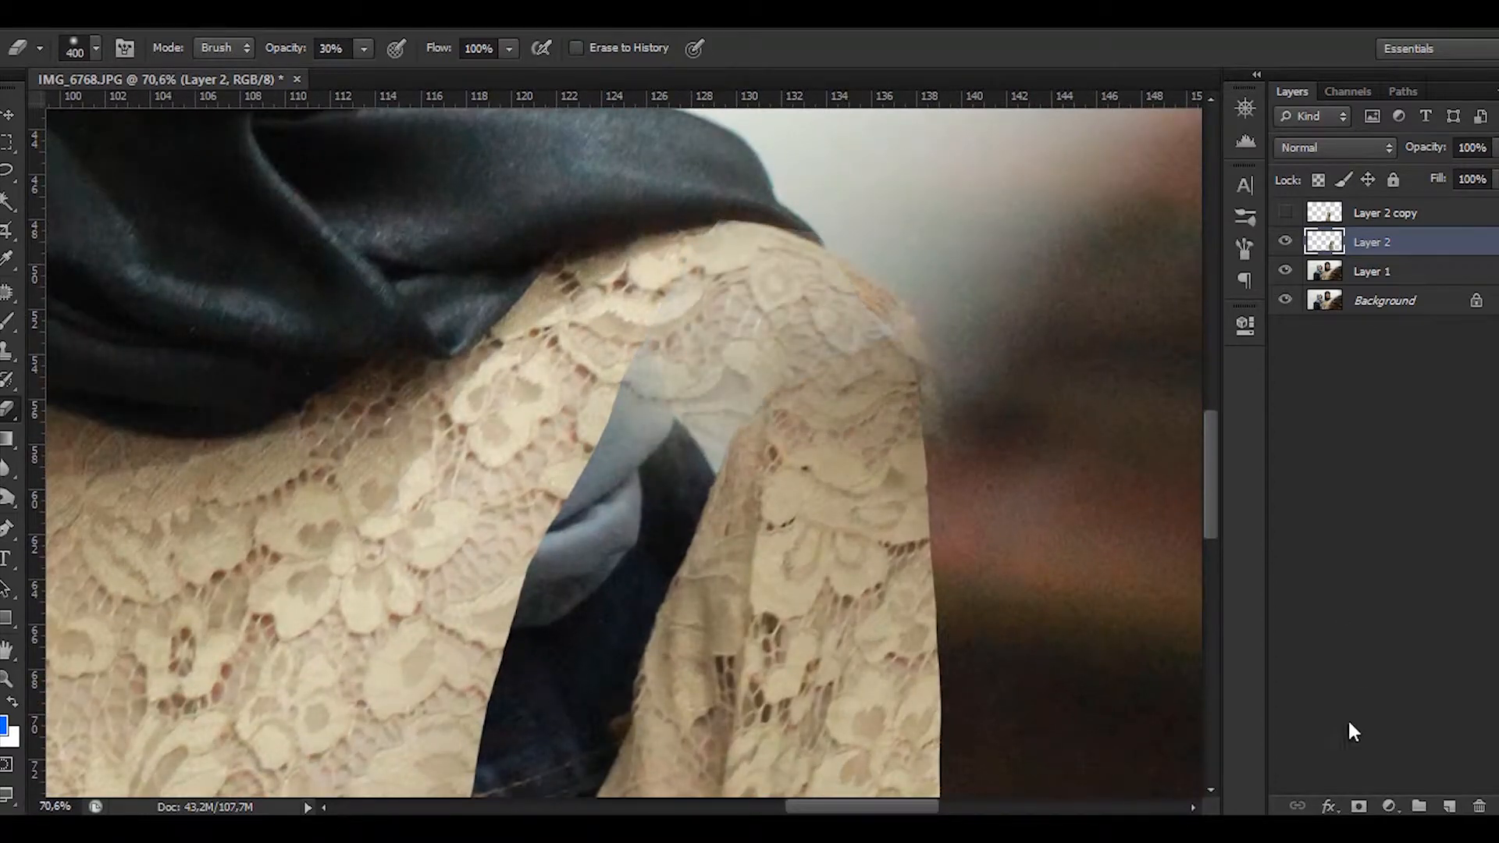
Step: Add a mask to the sleeve layer and hide the copied scarf below the shoulder with a 154 px soft eraser
click(1359, 806)
right_click(722, 359)
drag(807, 403, 769, 403)
mouse_move(585, 469)
mouse_down()
mouse_move(553, 674)
mouse_move(645, 638)
mouse_move(644, 657)
mouse_move(500, 732)
mouse_move(462, 625)
mouse_up()
scroll(636, 374, down, 5)
Step: Try to warp the sleeve by pulling its shoulder inward and its lower outer edge outward
click(1324, 242)
key(ctrl+t)
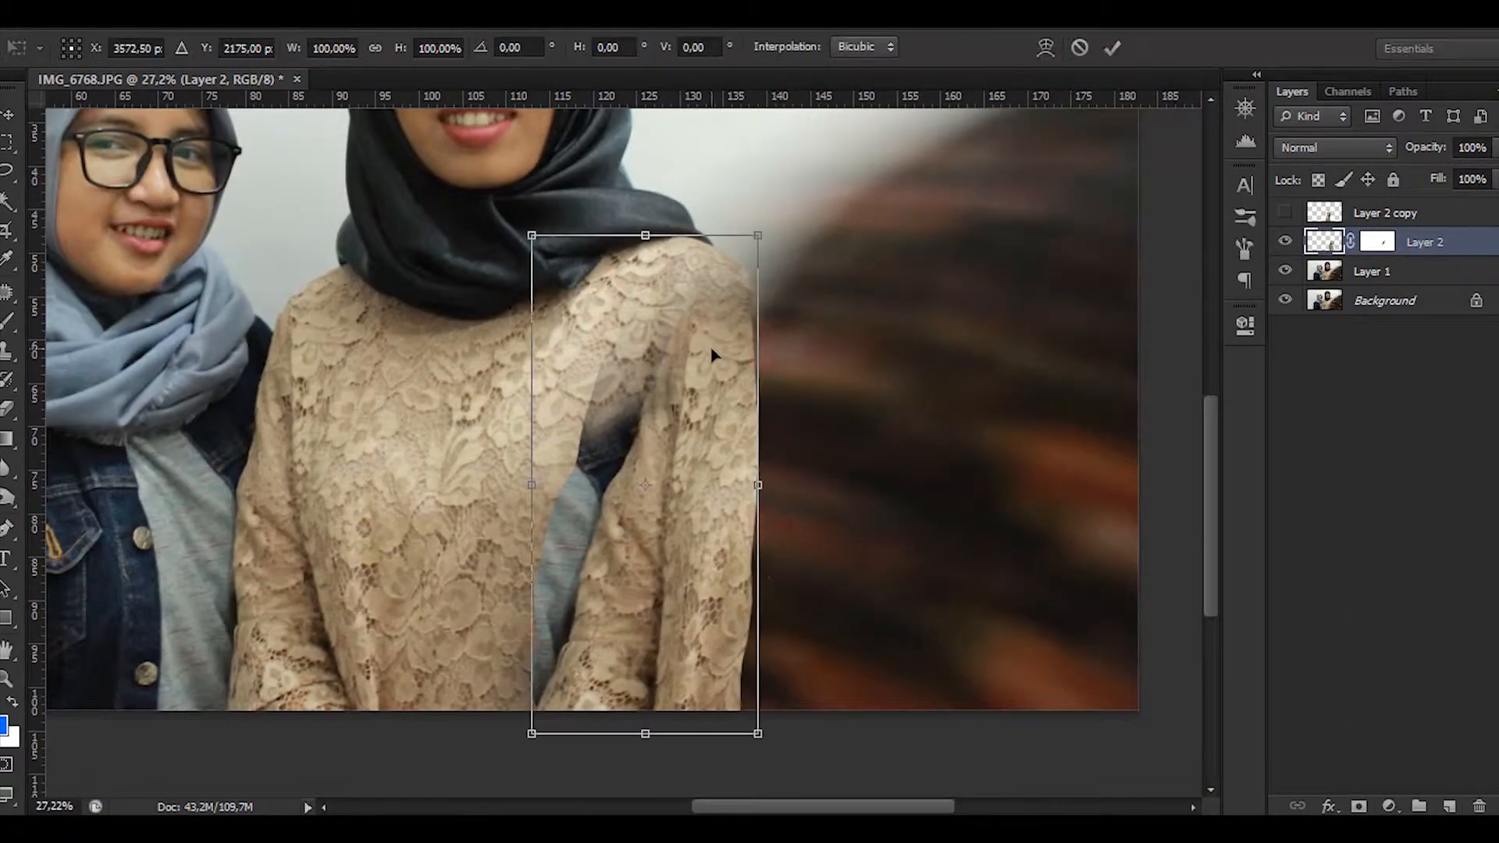
right_click(711, 348)
click(749, 525)
drag(735, 304, 711, 283)
drag(707, 634, 719, 627)
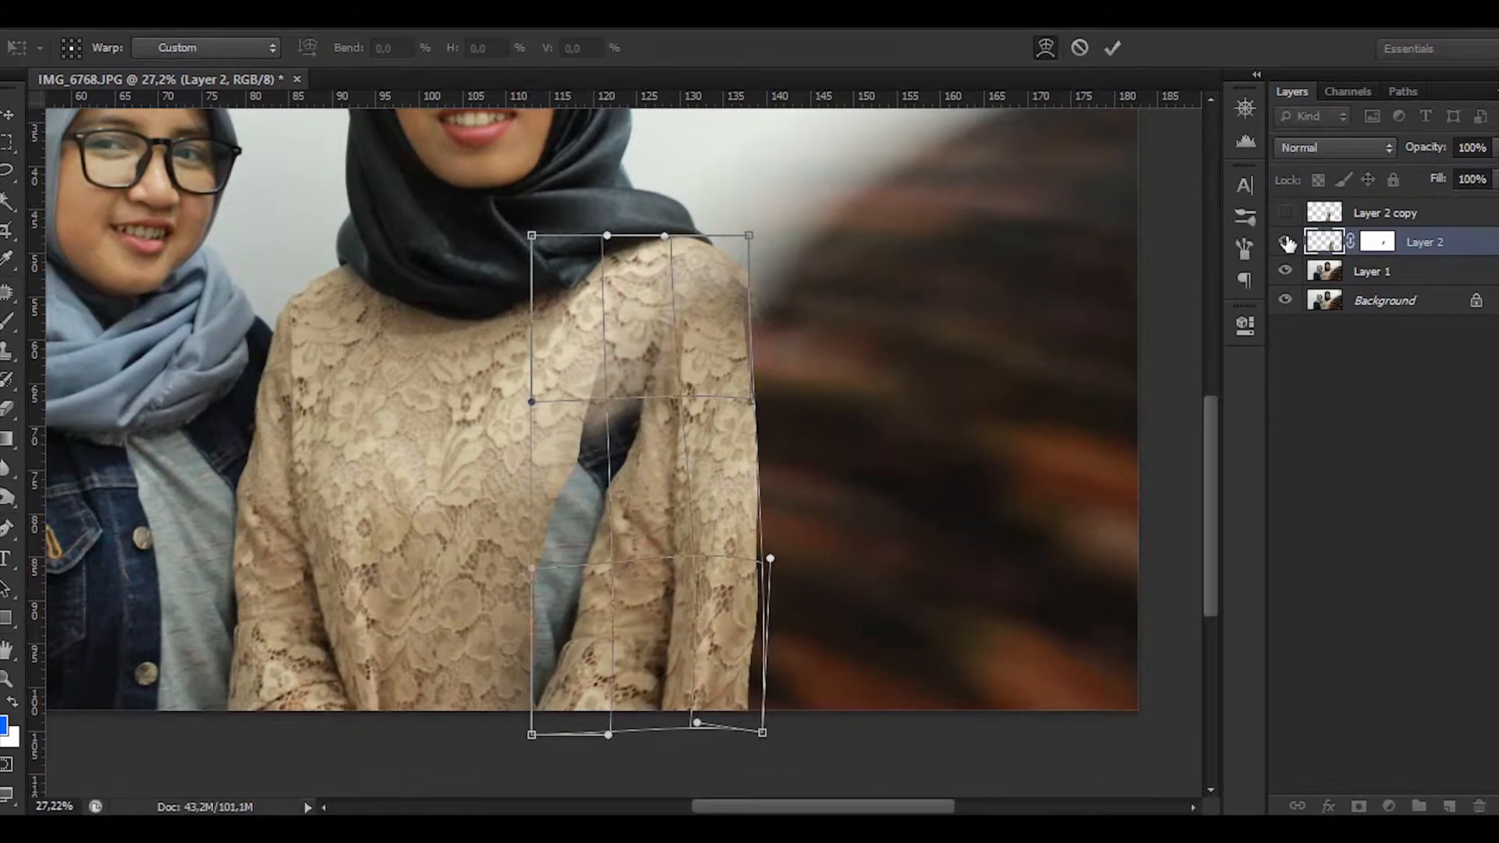
key(Return)
Step: Compare the photo with and without the sleeve layer, then warp the sleeve's upper outer corner inward along the shoulder
key(e)
click(1284, 242)
click(1284, 242)
click(1285, 242)
click(1285, 242)
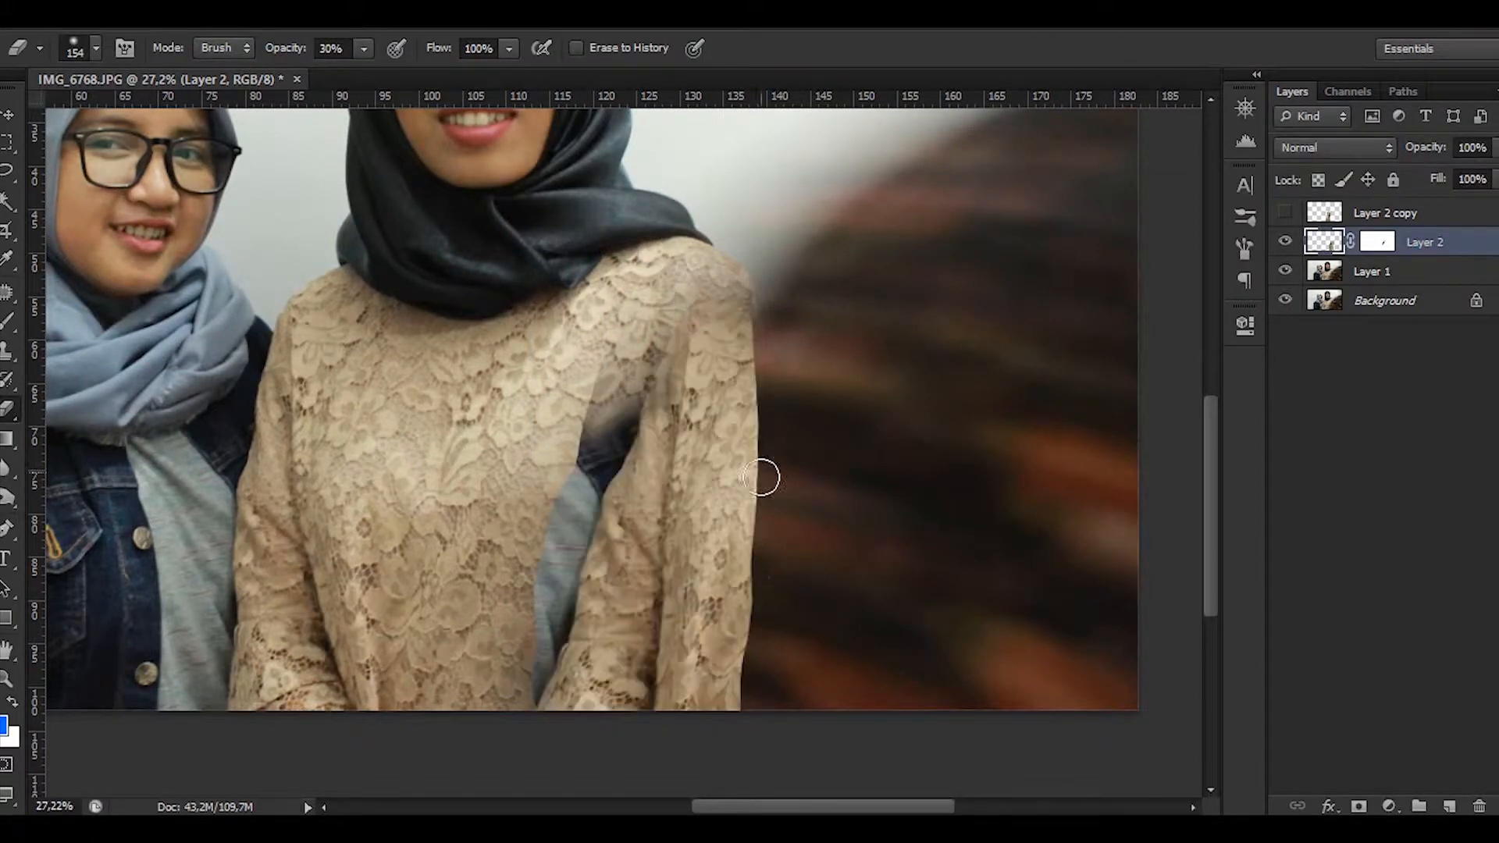
key(ctrl+t)
right_click(670, 531)
click(733, 323)
drag(723, 285, 687, 272)
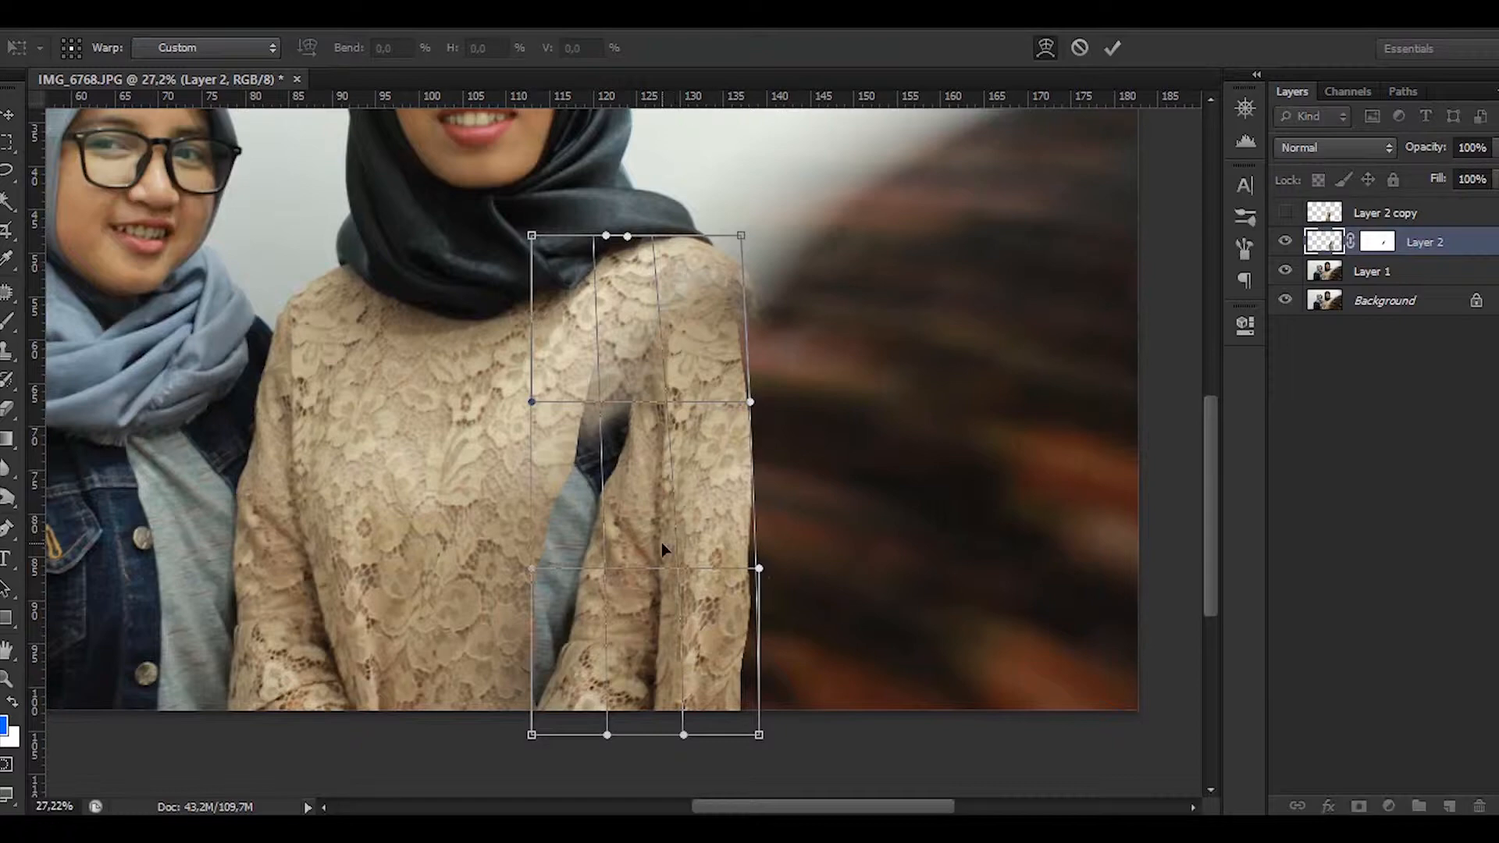
click(1112, 47)
Step: Erase the copied jacket and grey shirt between the torso and sleeve on Layer 2's mask at 30% opacity
click(1376, 242)
alt+scroll(575, 395, up, 2)
mouse_move(594, 375)
mouse_down()
mouse_move(567, 554)
mouse_move(542, 577)
mouse_move(632, 512)
mouse_move(664, 334)
mouse_move(614, 514)
mouse_move(610, 417)
mouse_move(548, 598)
mouse_move(559, 469)
mouse_move(542, 583)
mouse_up()
mouse_move(567, 649)
mouse_down()
mouse_move(624, 680)
mouse_move(592, 713)
mouse_move(621, 445)
mouse_move(649, 524)
mouse_move(655, 316)
mouse_up()
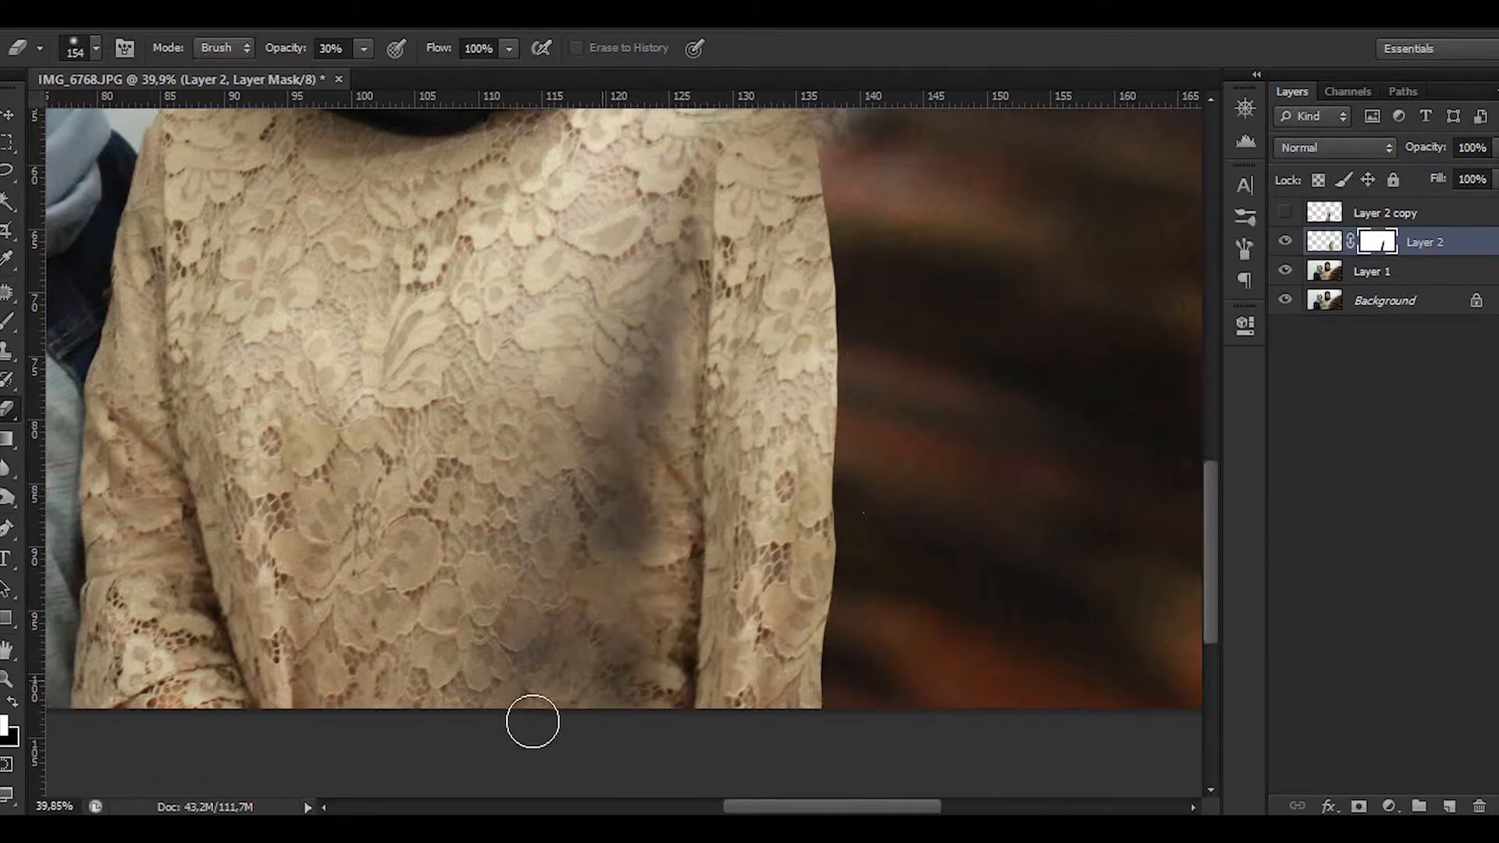
Step: Swap the mask colours and paint back part of the sleeve's inner edge beside the dark stain
key(x)
mouse_move(614, 668)
mouse_down()
mouse_move(643, 378)
mouse_move(672, 386)
mouse_up()
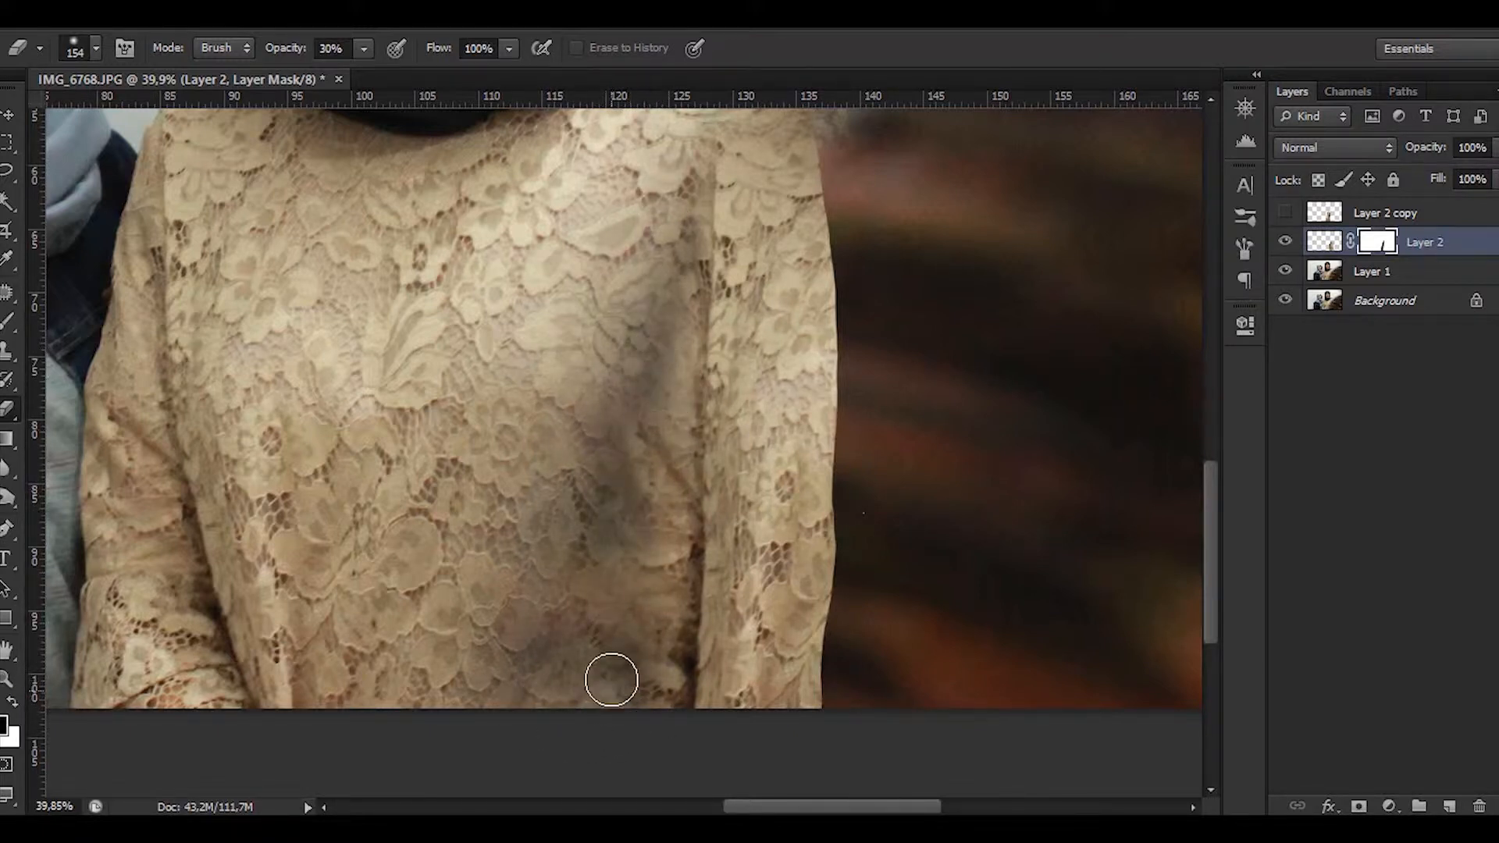
scroll(687, 582, down, 5)
scroll(692, 589, up, 4)
drag(659, 582, 583, 545)
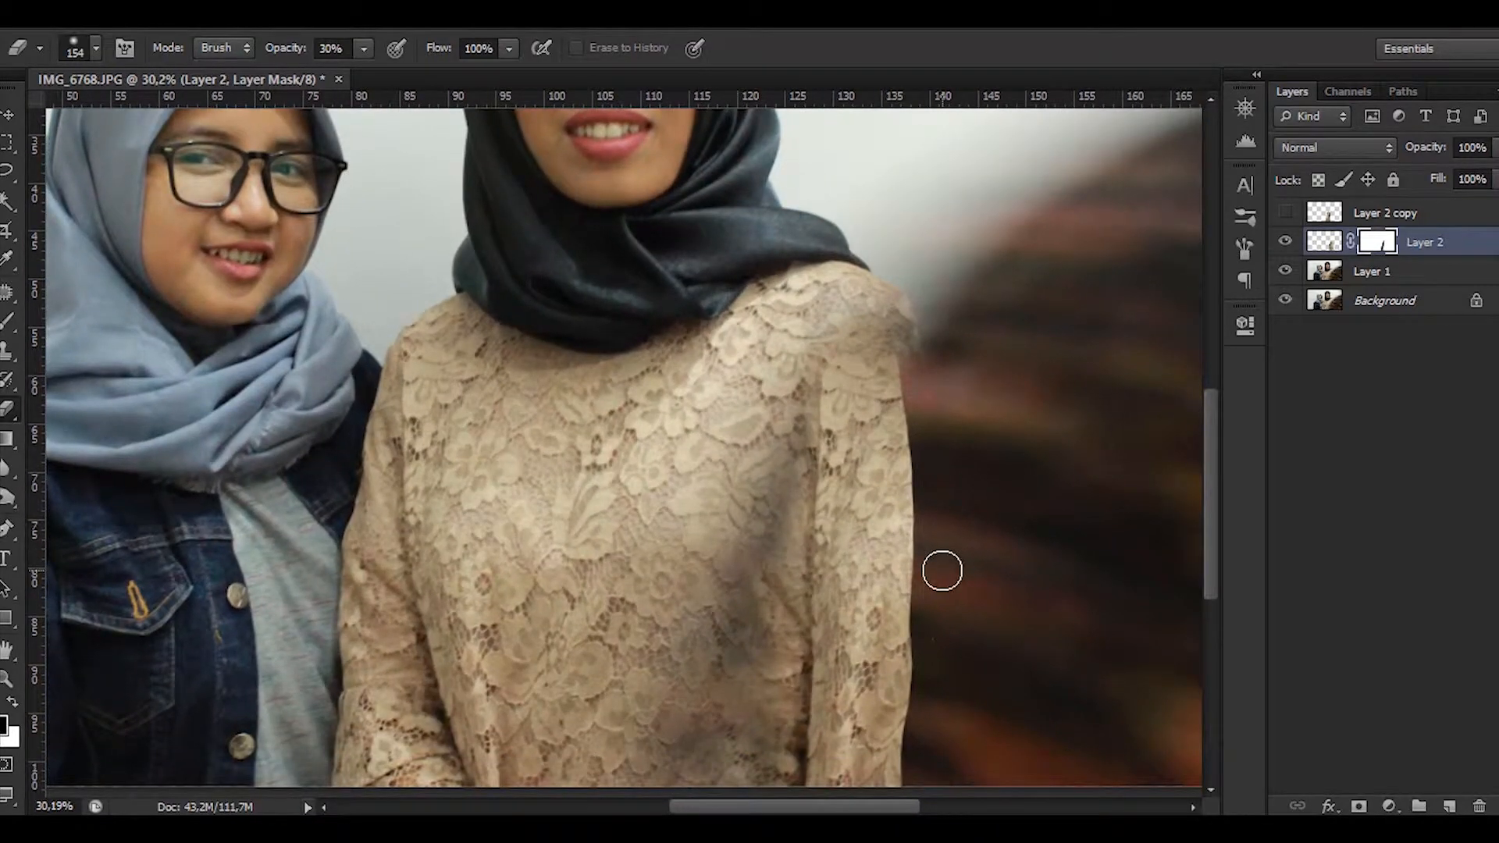
Step: Lasso a clean lace area on the lower torso, copy it to a new layer, and place that layer above Layer 2
key(l)
scroll(495, 425, up, 3)
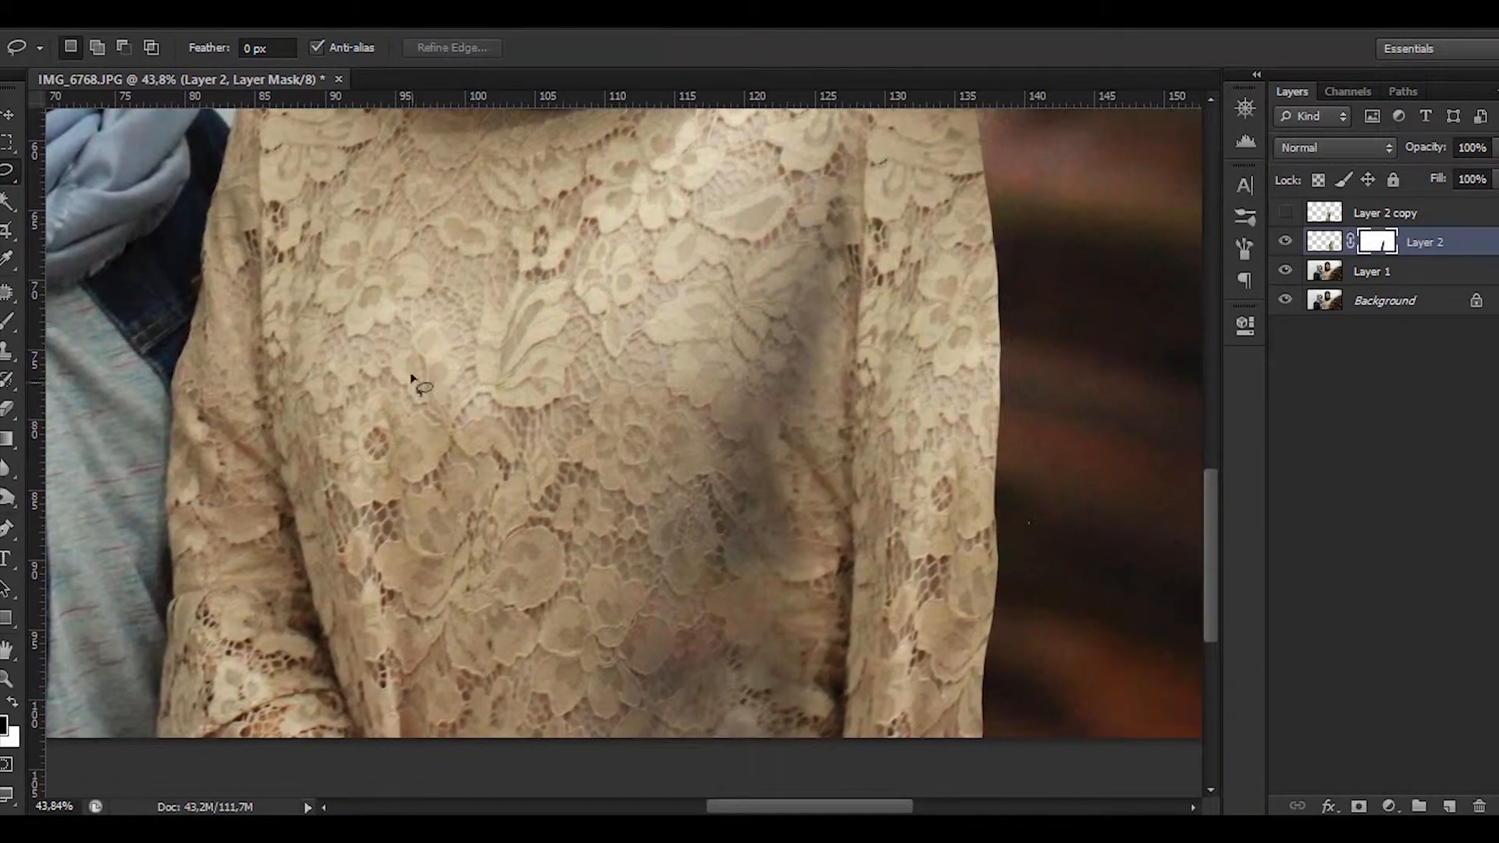
drag(371, 320, 399, 303)
click(1324, 241)
key(ctrl+j)
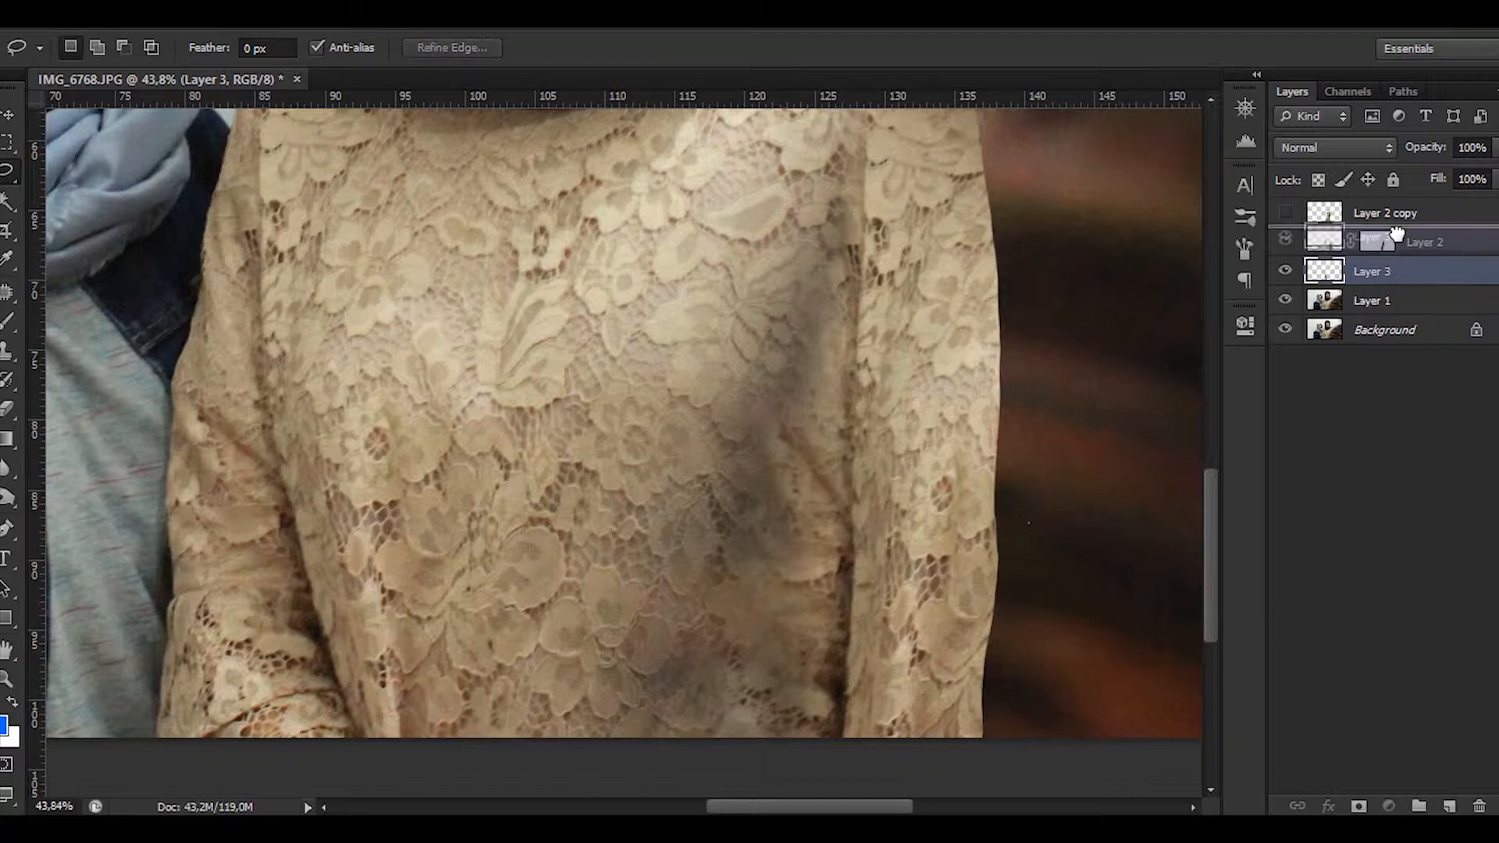
Step: Set the lace patch's opacity to 48% and move it over the dark stain, rotated about 31 degrees
key(ctrl+t)
drag(1403, 152, 1424, 152)
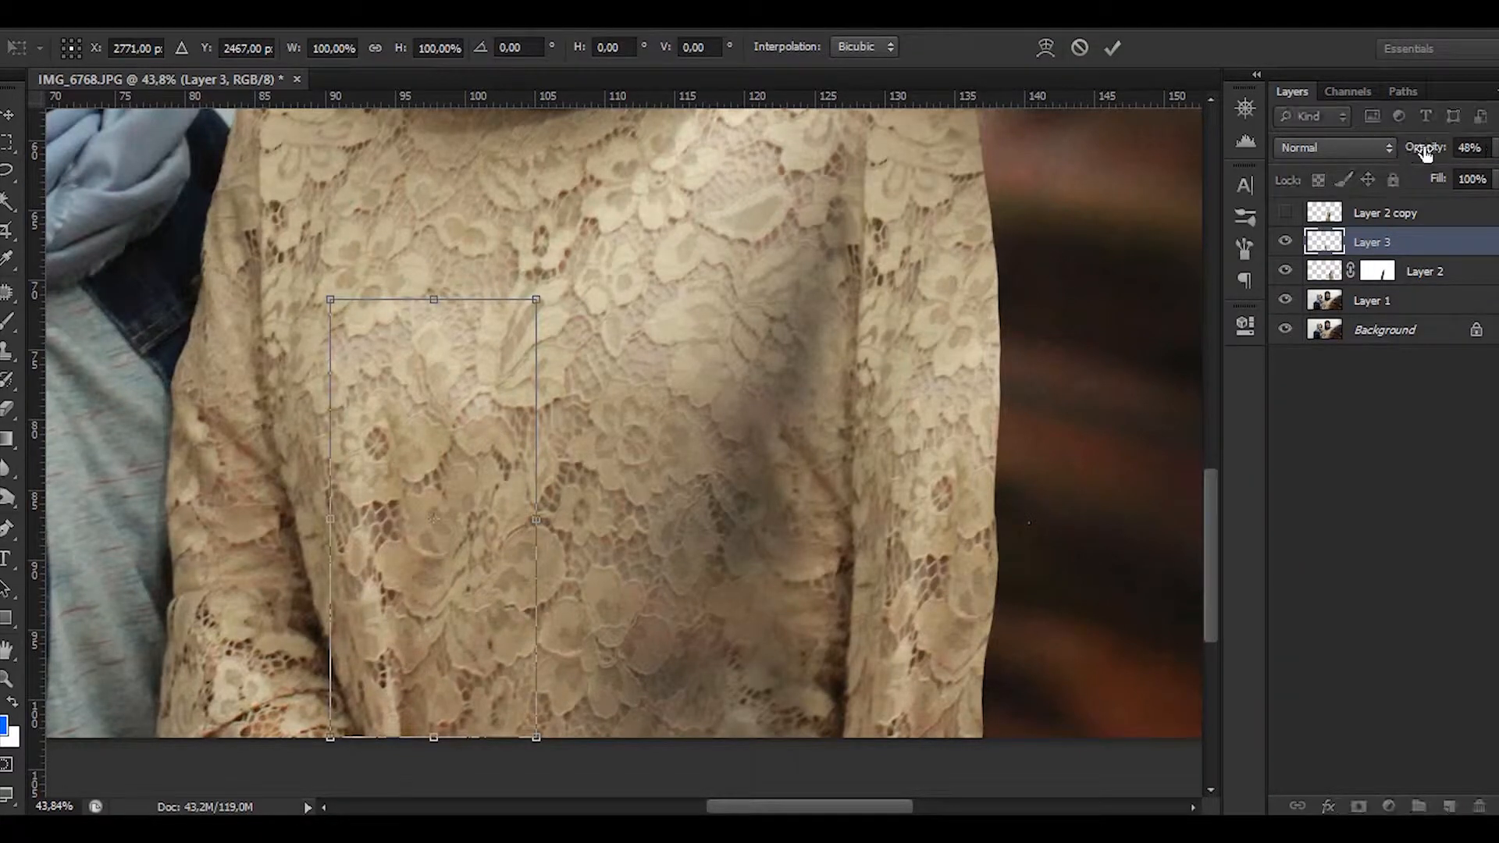
drag(473, 519, 693, 518)
drag(810, 417, 838, 509)
drag(749, 417, 799, 396)
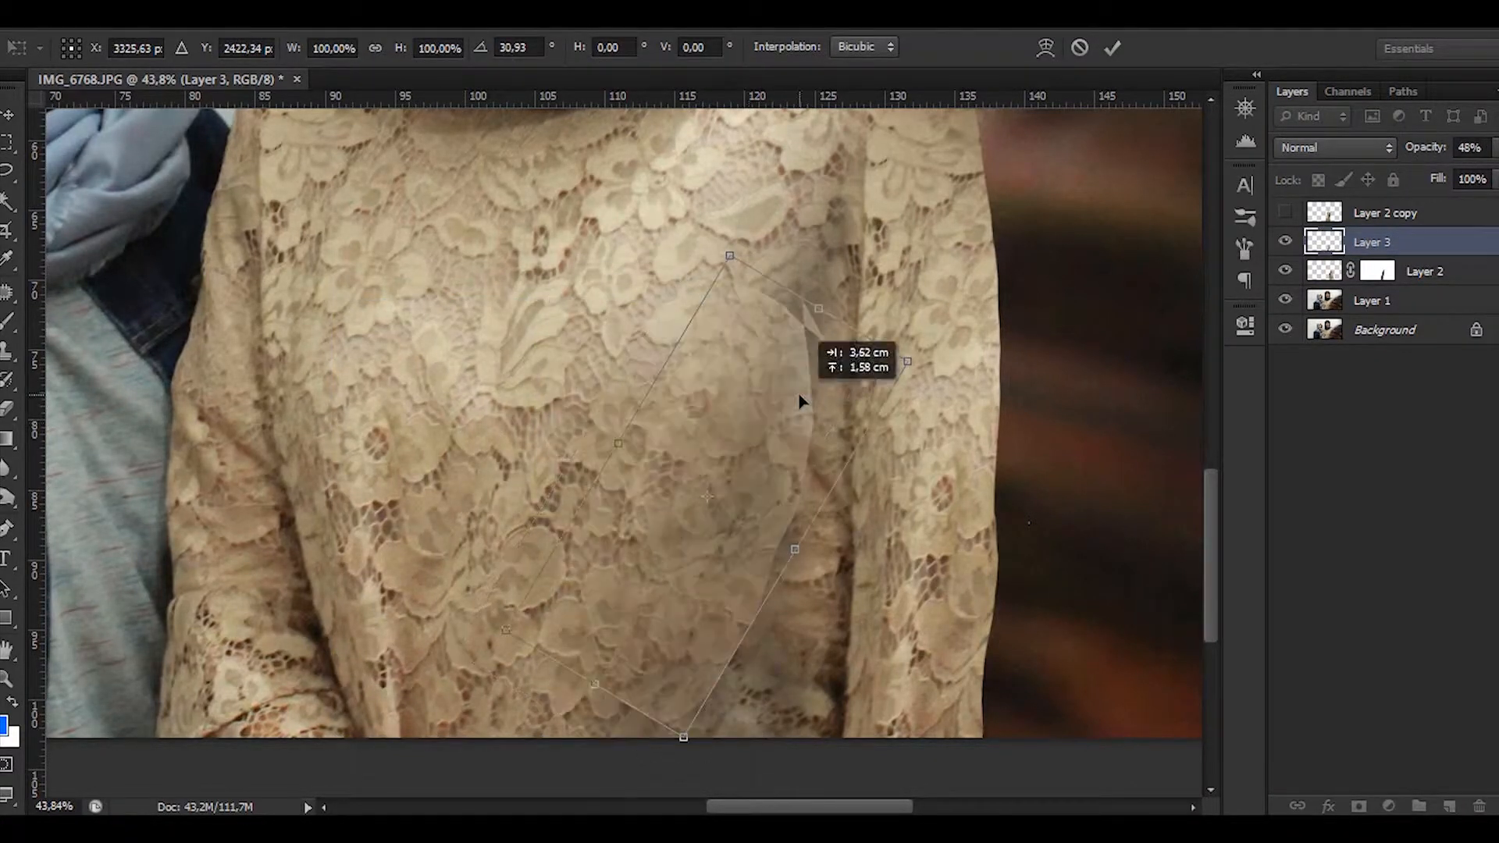
Step: Reposition the lace patch upright over the stain next to the sleeve, apply the transform, and set its opacity to 72%
drag(1445, 154, 1427, 156)
drag(687, 740, 738, 803)
scroll(893, 439, down, 2)
drag(958, 419, 824, 343)
alt+click(808, 310)
drag(759, 609, 841, 647)
key(ctrl+z)
drag(718, 534, 716, 508)
key(Return)
mouse_move(1415, 147)
mouse_down()
mouse_move(1461, 147)
mouse_move(1401, 152)
mouse_up()
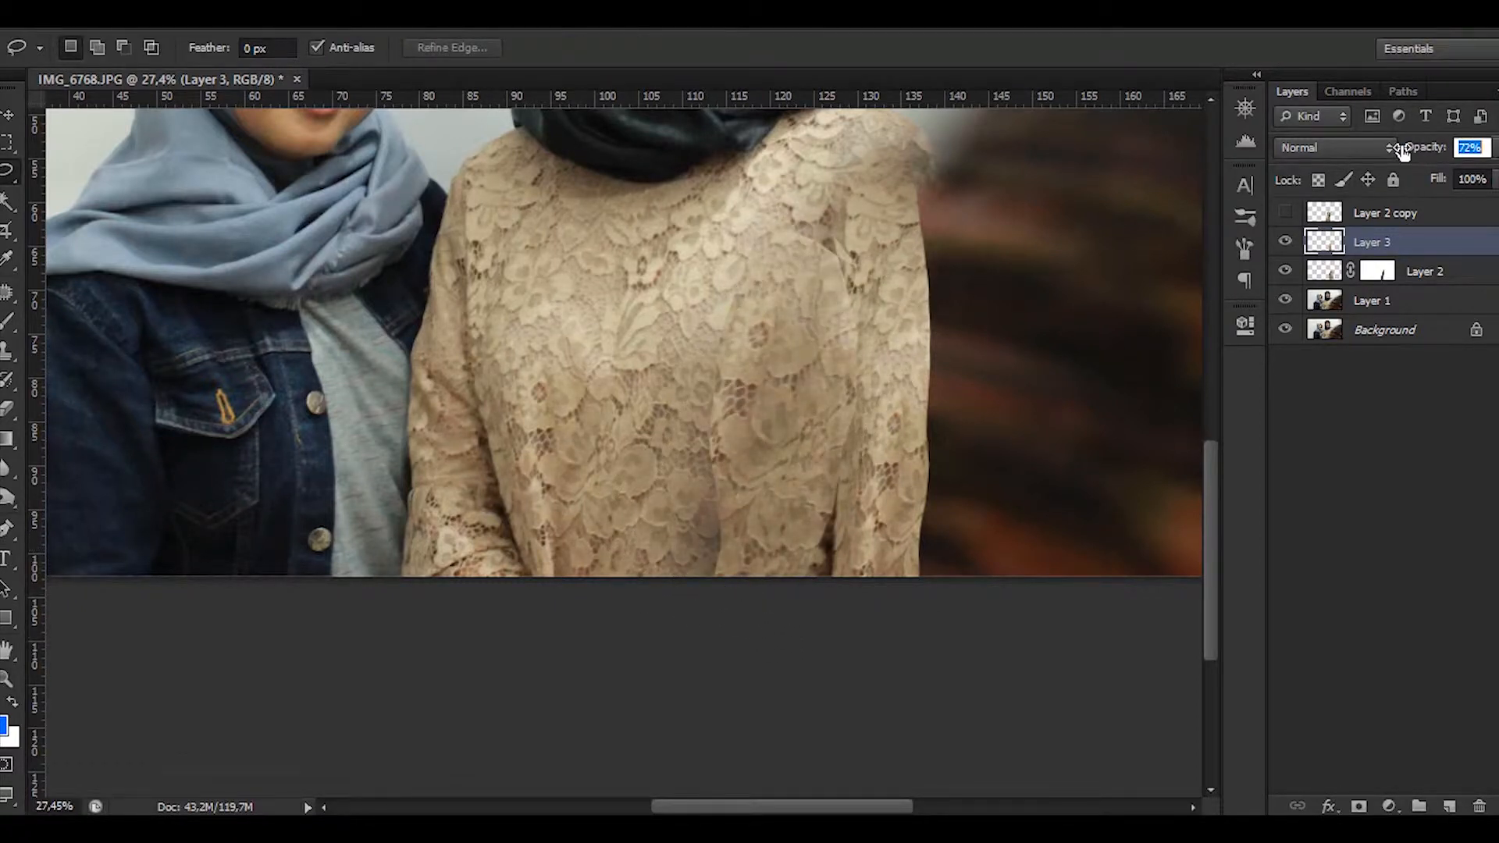
Step: Soften the lace patch's upper and inner edges with the 154 px Eraser at 30% opacity
key(e)
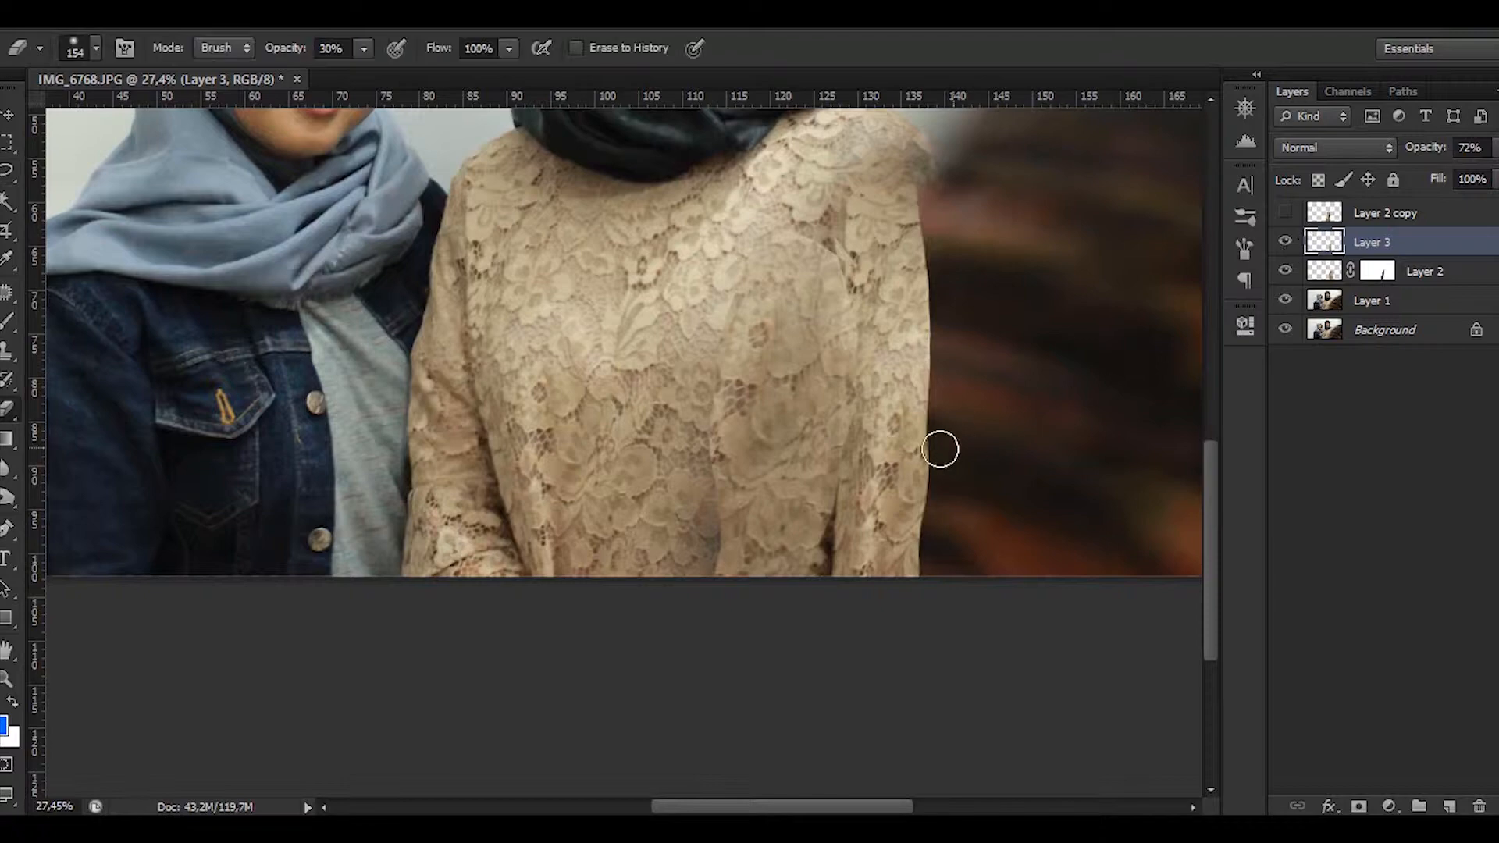
scroll(940, 445, up, 5)
mouse_move(742, 221)
mouse_down()
mouse_move(788, 284)
mouse_move(756, 319)
mouse_move(698, 328)
mouse_up()
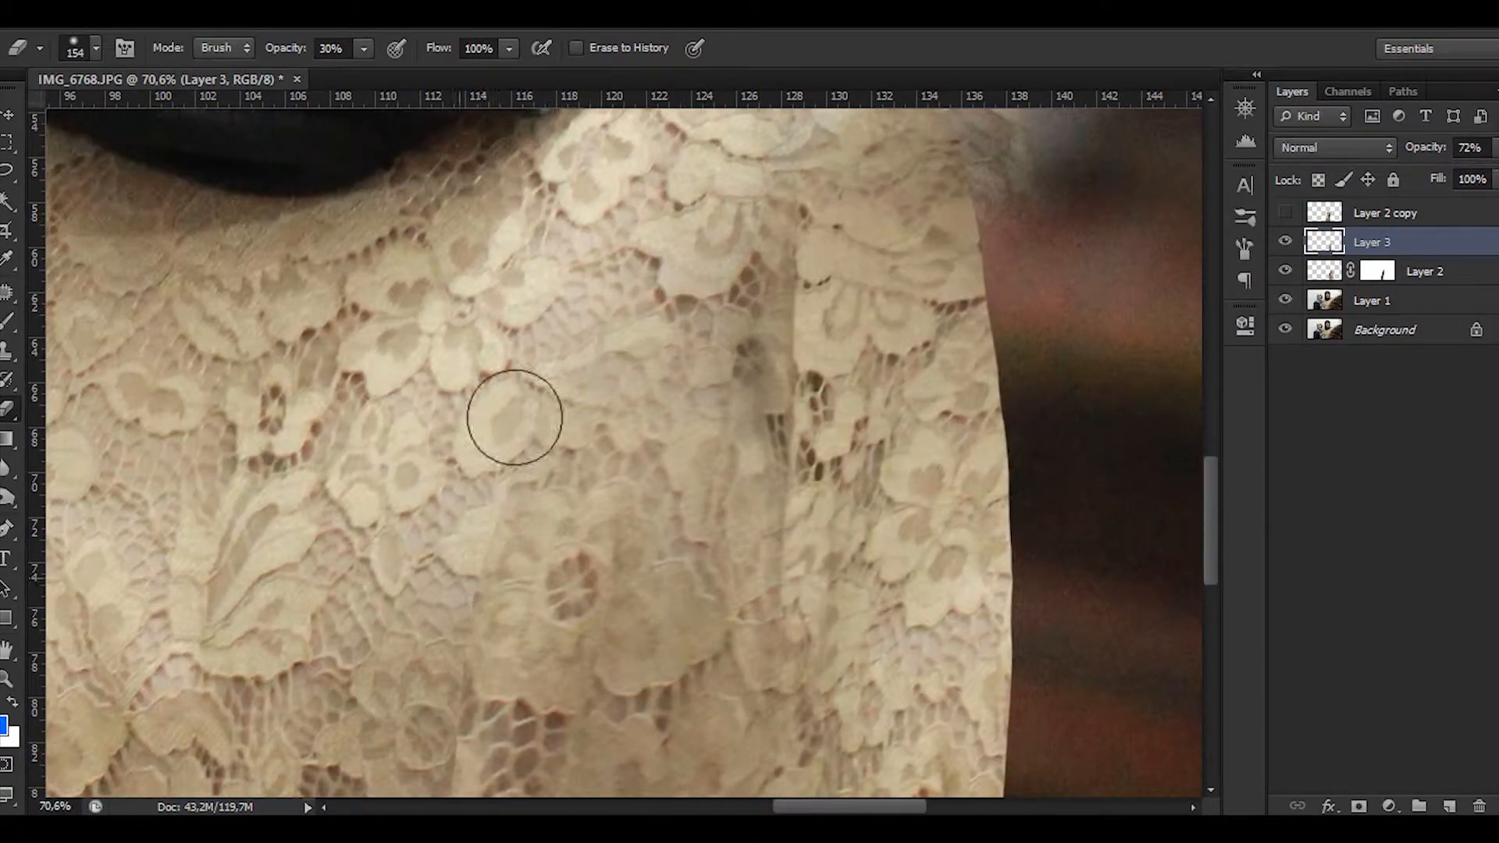
drag(477, 651, 588, 495)
Step: Add a mask to the lace patch layer and blend its inner edge into the torso, reducing the eraser size to 99 px
click(1358, 806)
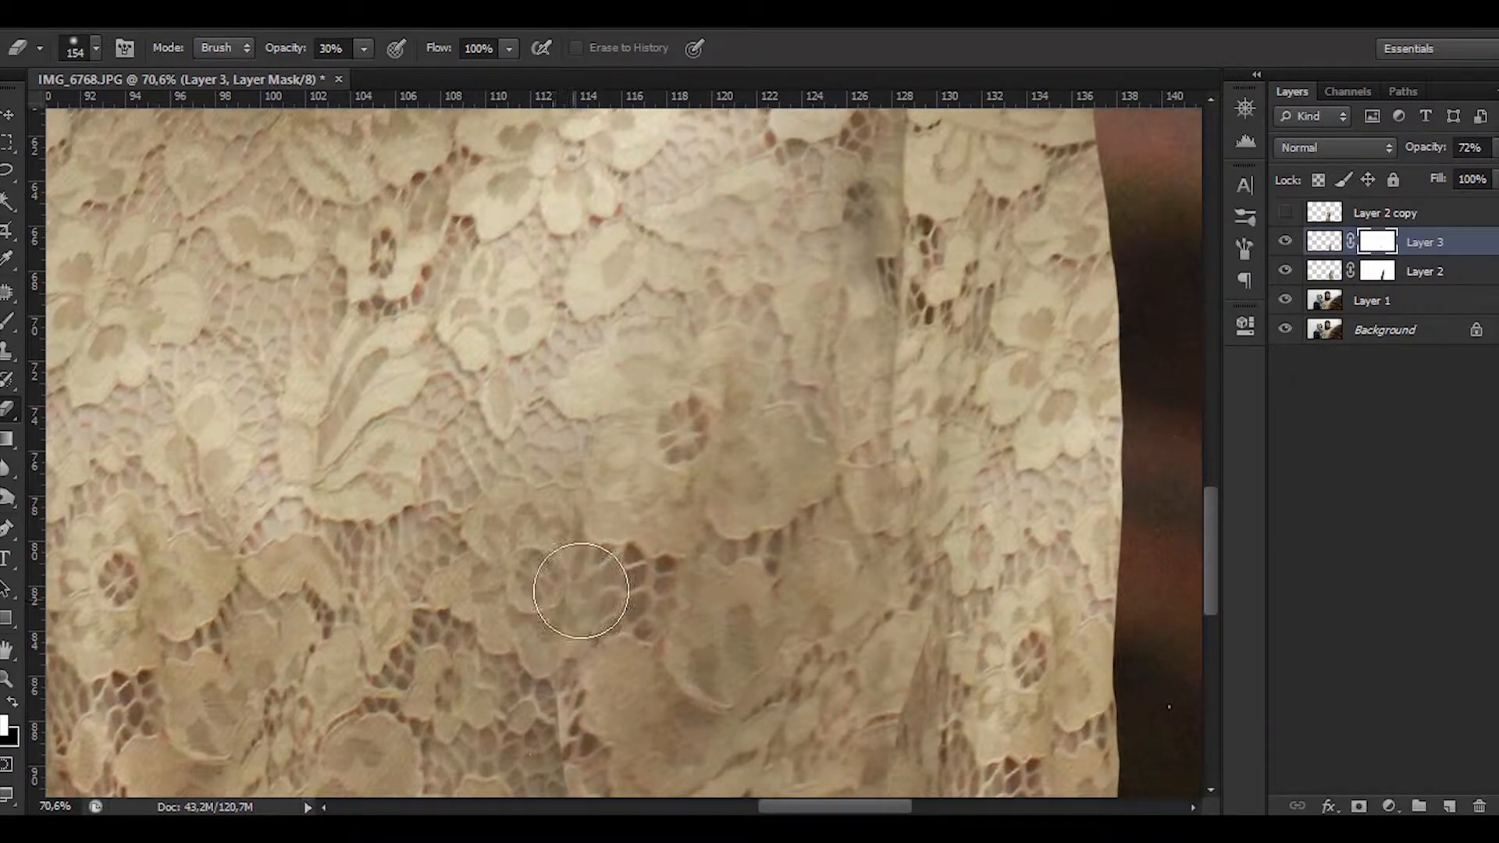
scroll(582, 591, down, 3)
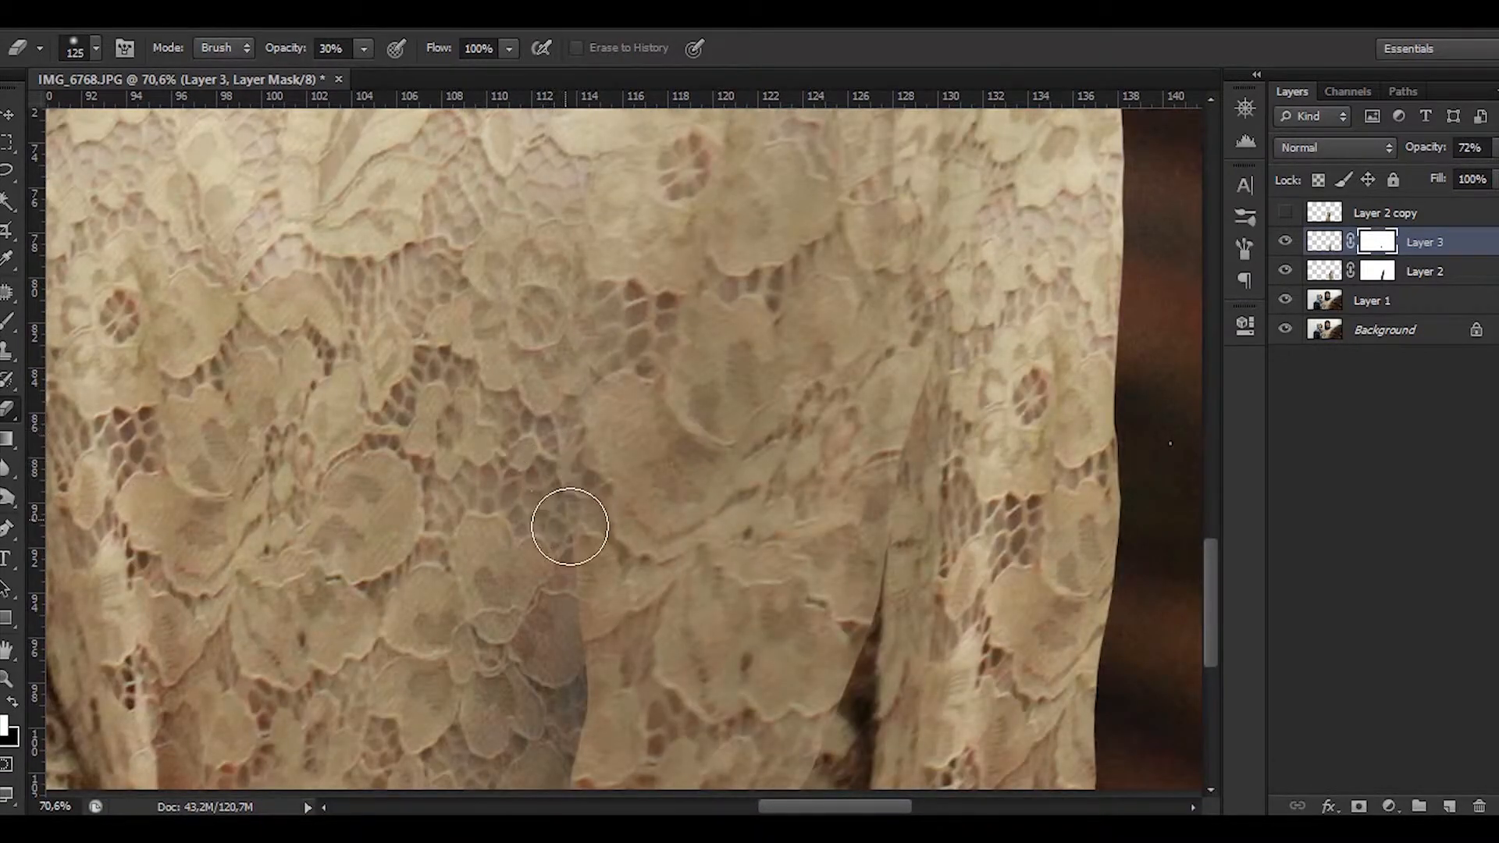
drag(637, 544, 689, 431)
right_click(690, 432)
click(826, 410)
mouse_move(641, 500)
mouse_down()
mouse_move(675, 485)
mouse_move(674, 547)
mouse_up()
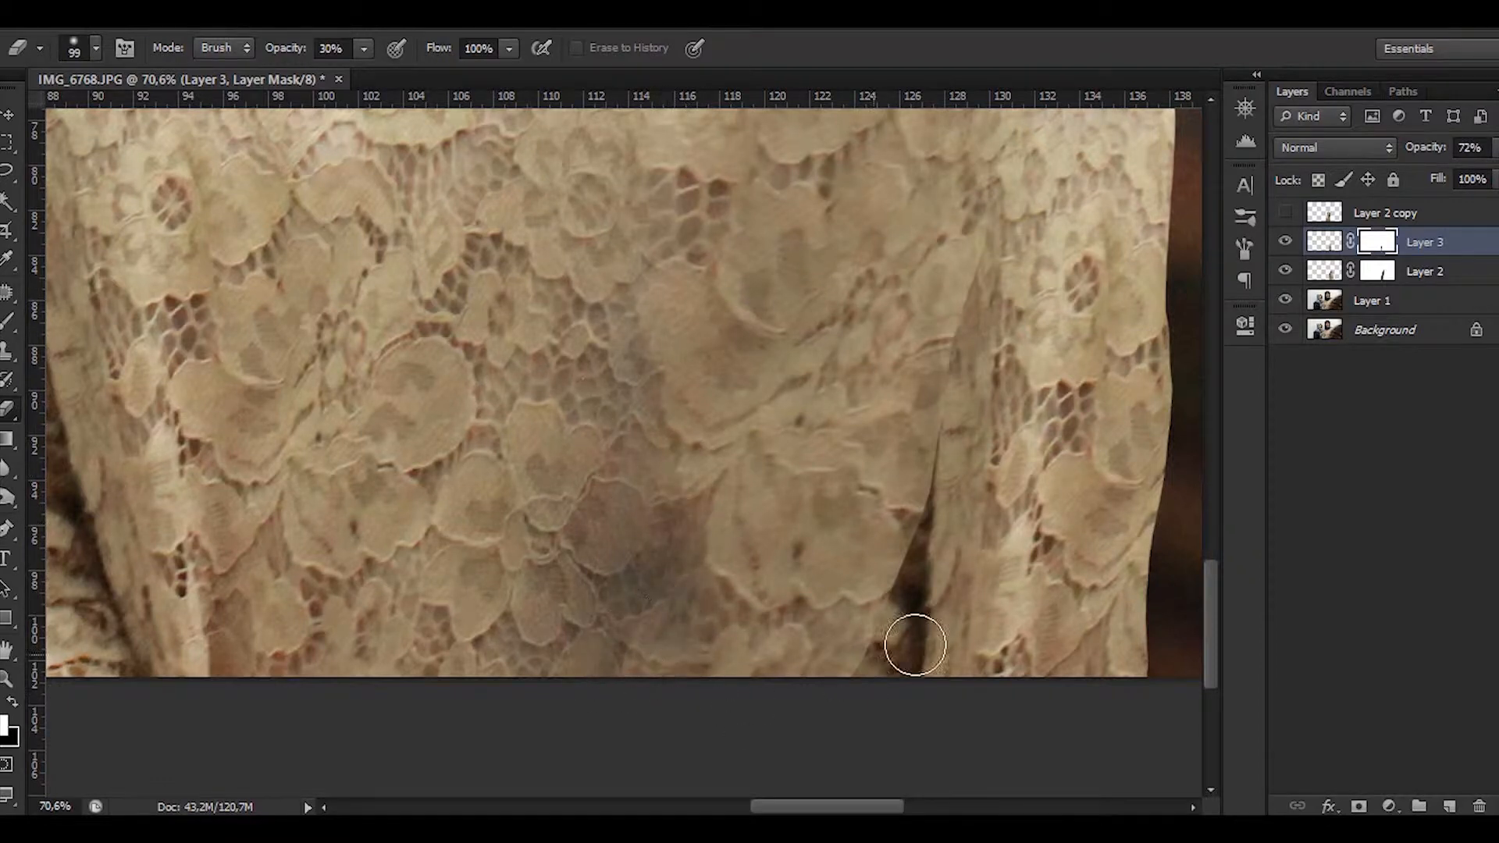
Step: Erase the lace patch along the gap between torso and sleeve on its mask to bring back the dark fold
drag(915, 645, 743, 699)
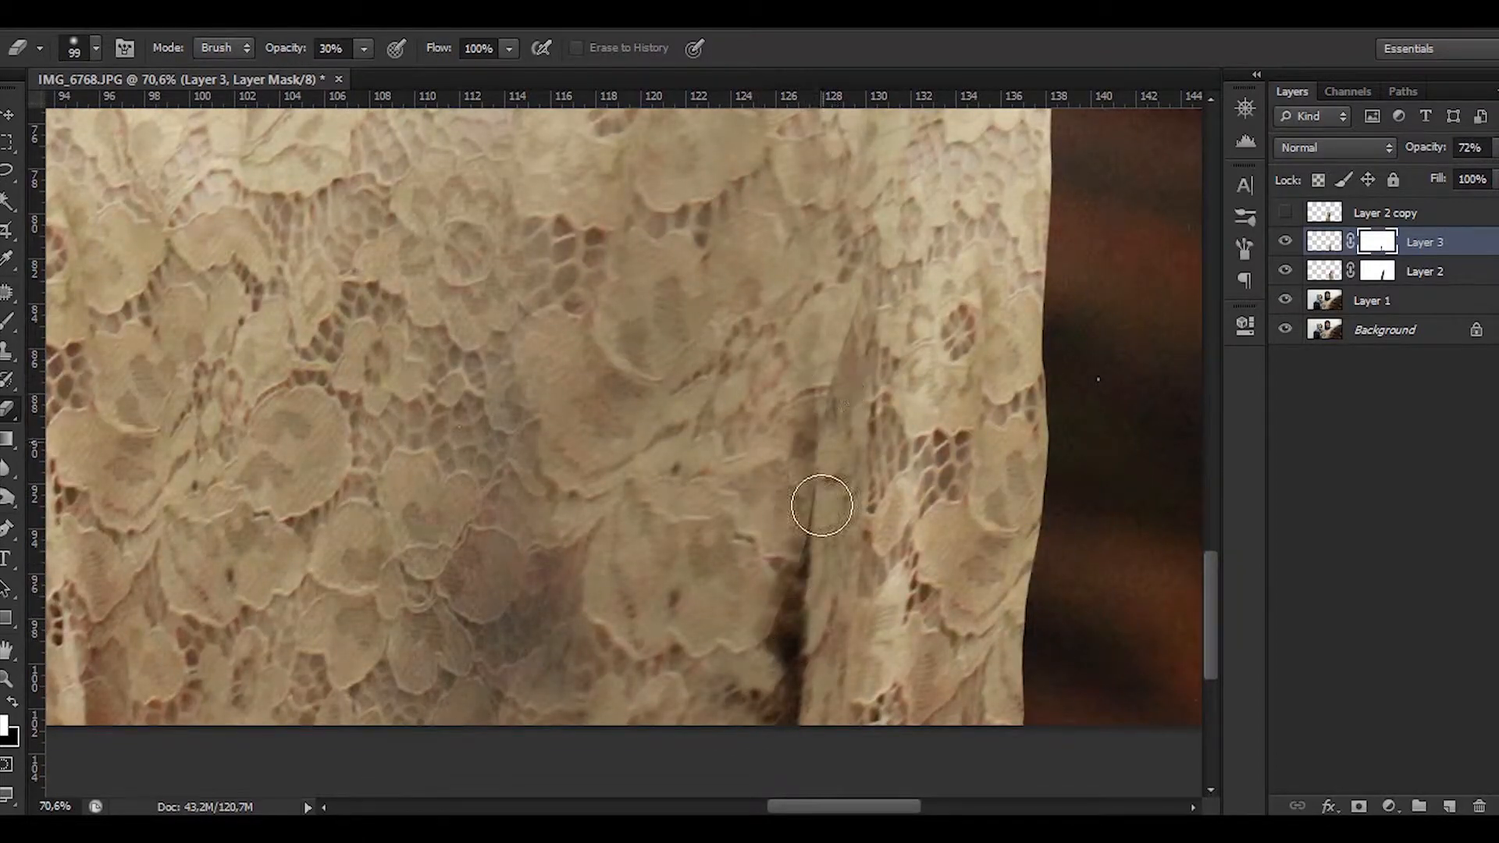
drag(821, 505, 800, 596)
scroll(783, 351, down, 5)
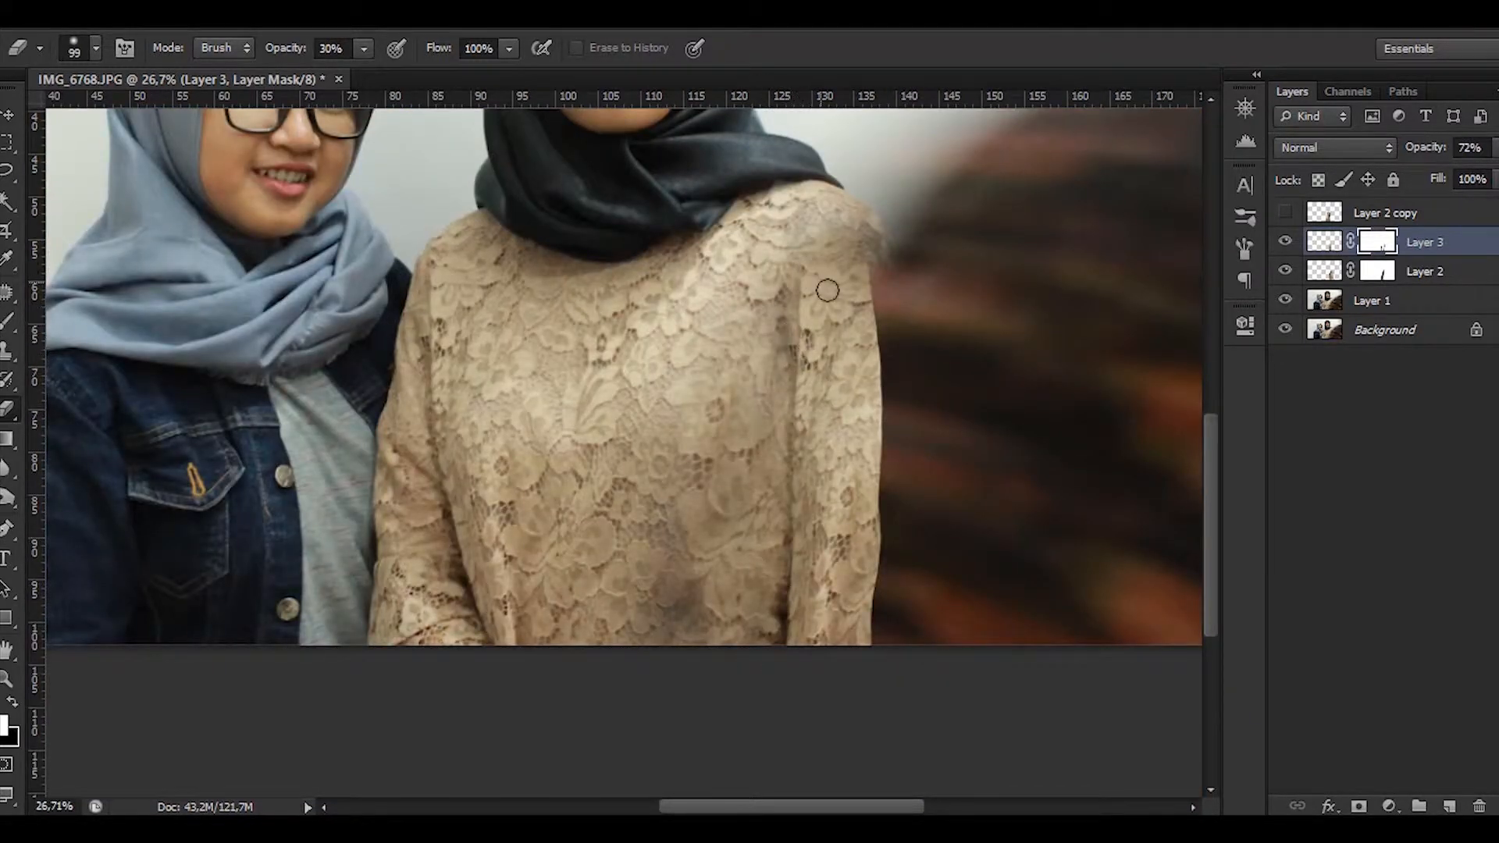
Step: Warp Layer 2 by pulling both lower corners outward so the sleeve widens toward the bottom of the photo
scroll(827, 290, down, 2)
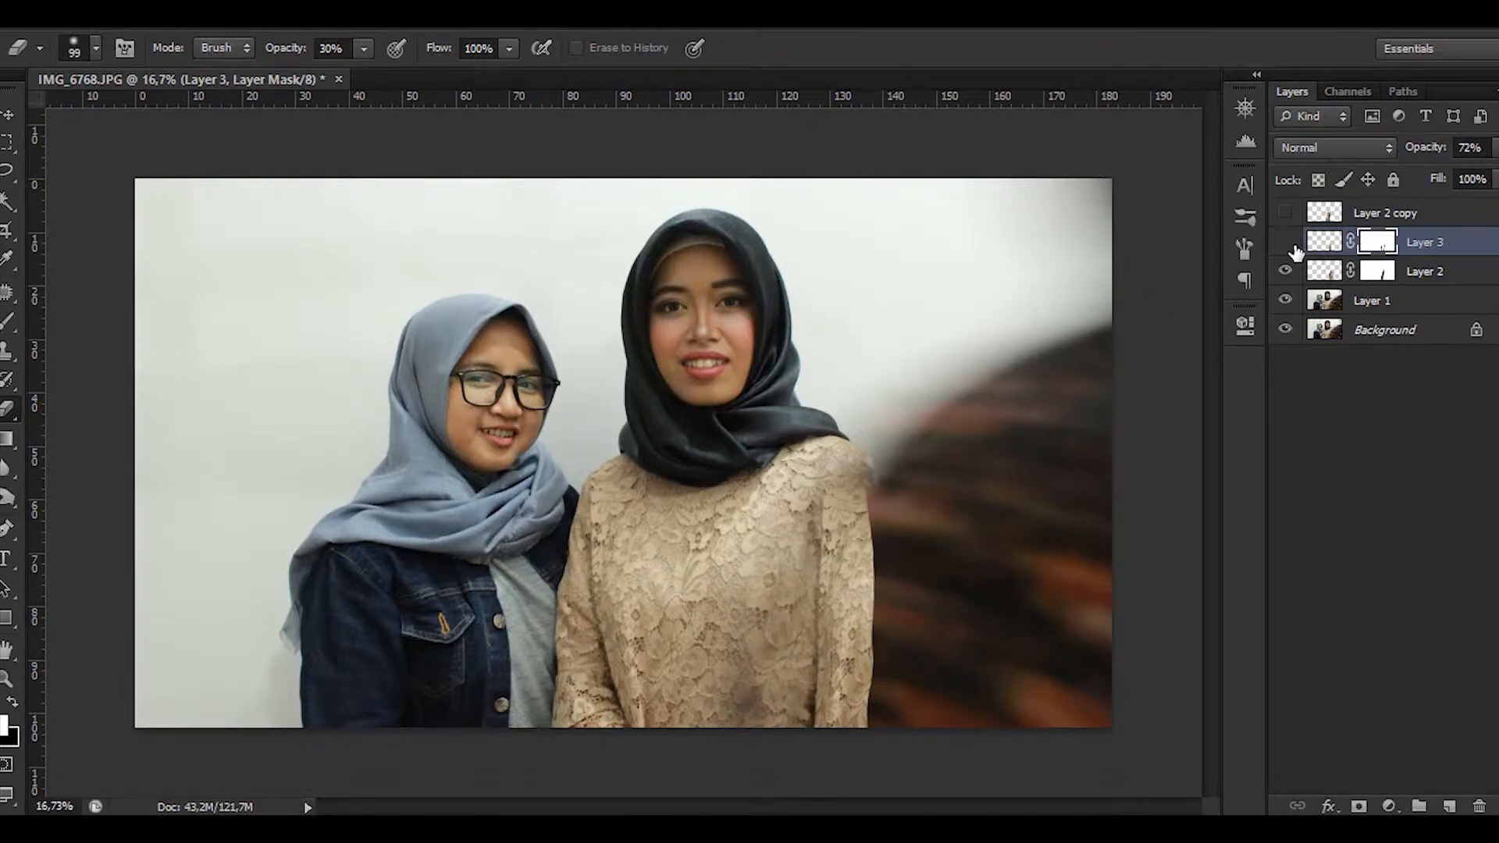
click(1411, 273)
key(ctrl+t)
scroll(754, 632, up, 2)
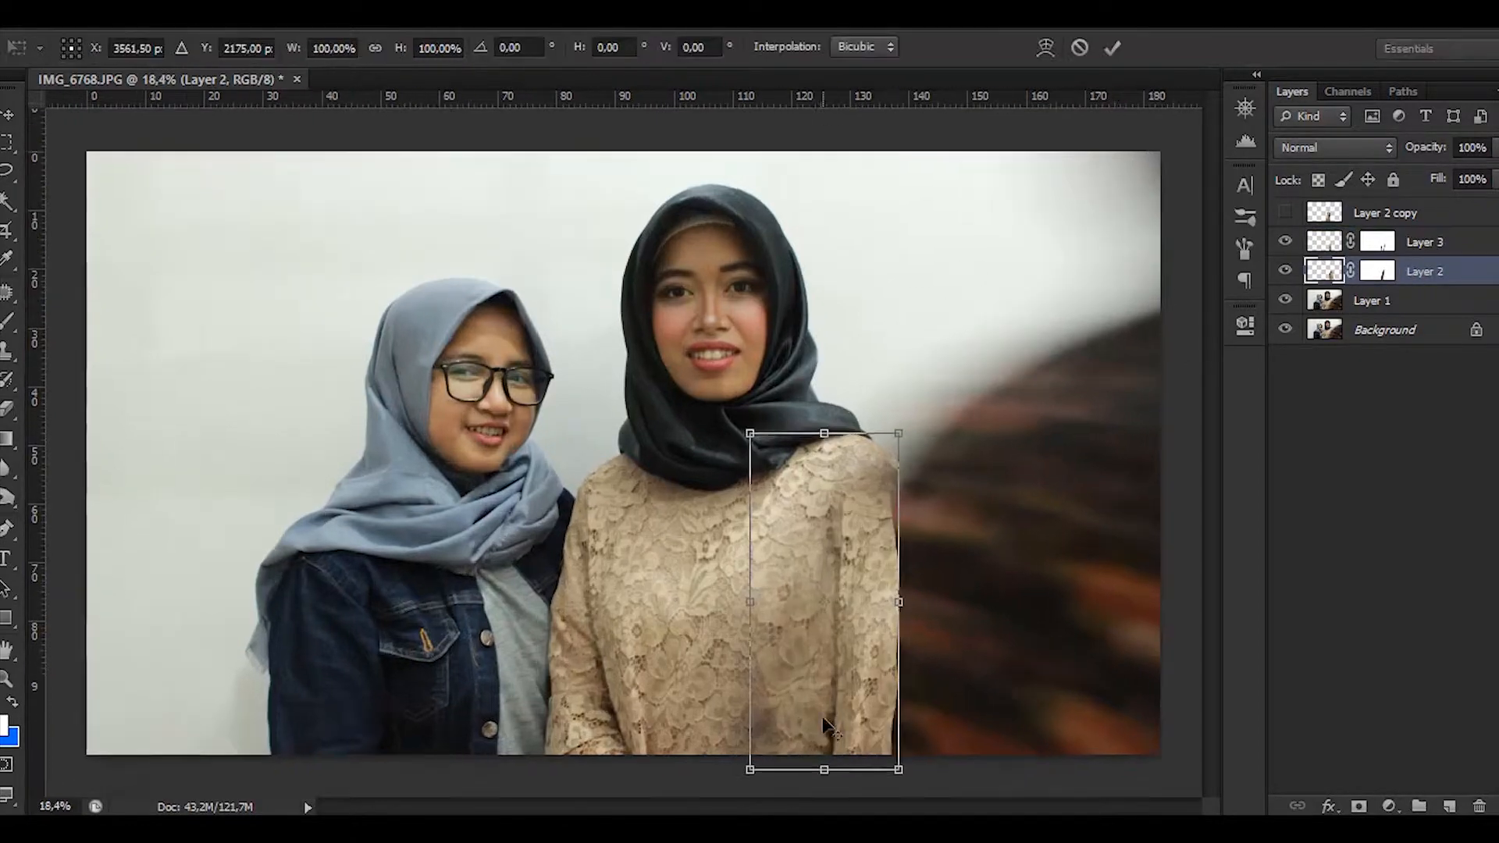
right_click(826, 340)
click(915, 509)
drag(710, 700, 696, 702)
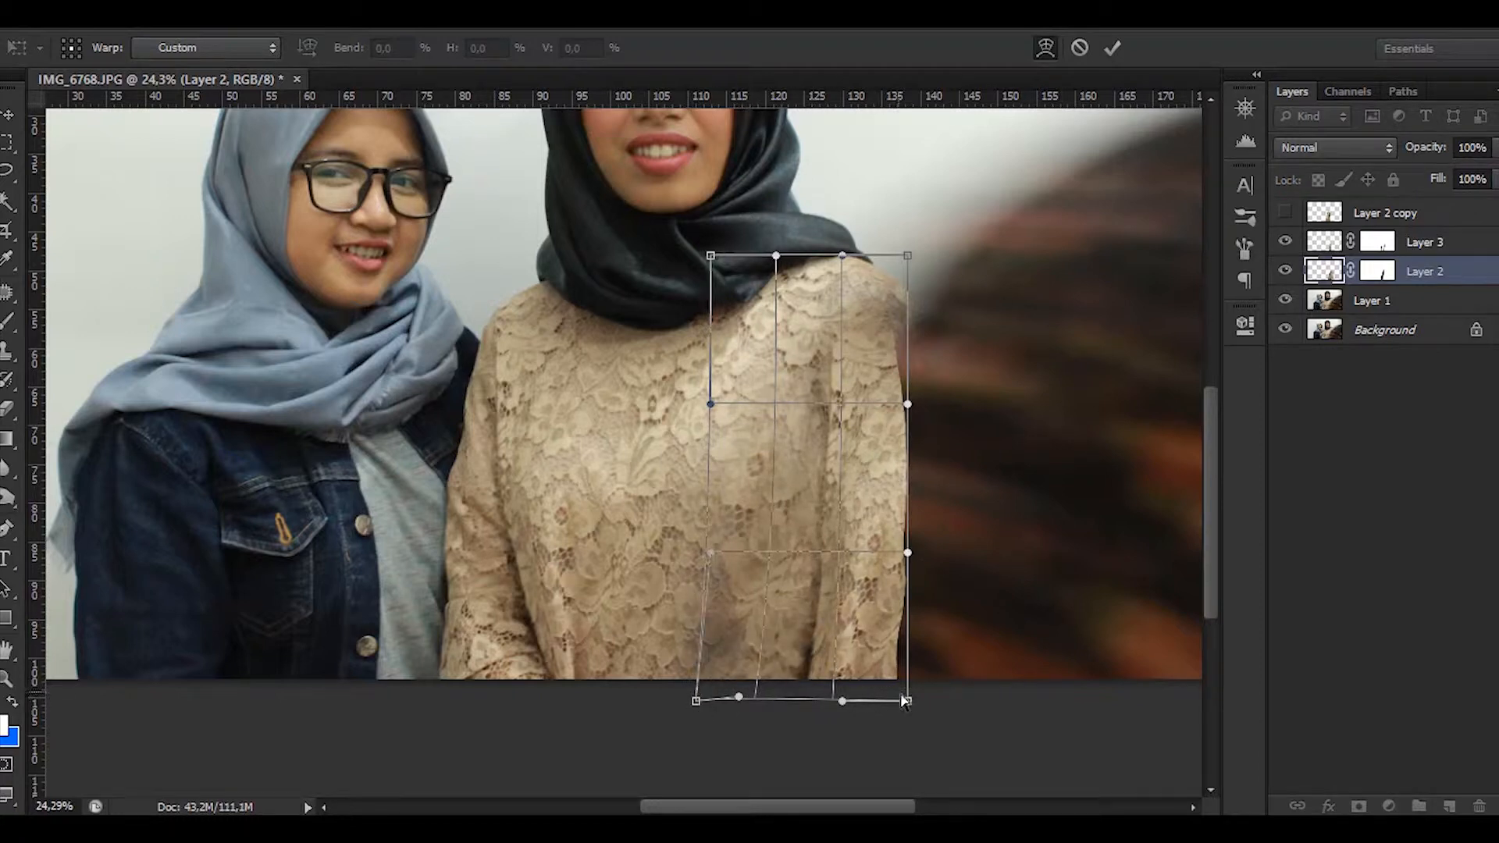
drag(906, 700, 928, 705)
click(1112, 48)
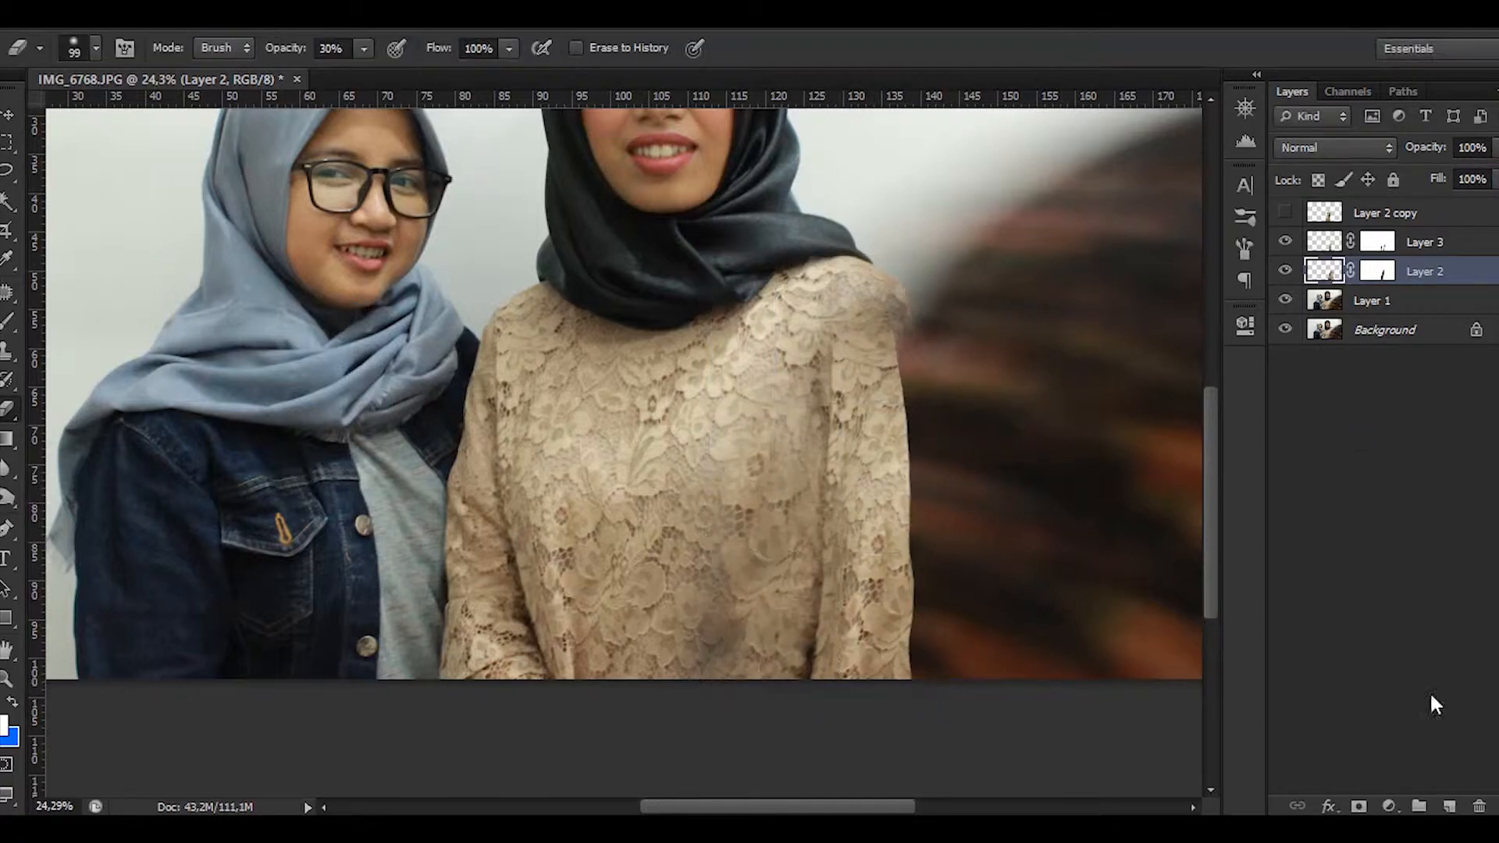
Step: Create a new empty layer and merge it with the masked sleeve layer, Layer 2
click(1449, 807)
ctrl+click(1405, 301)
right_click(1404, 303)
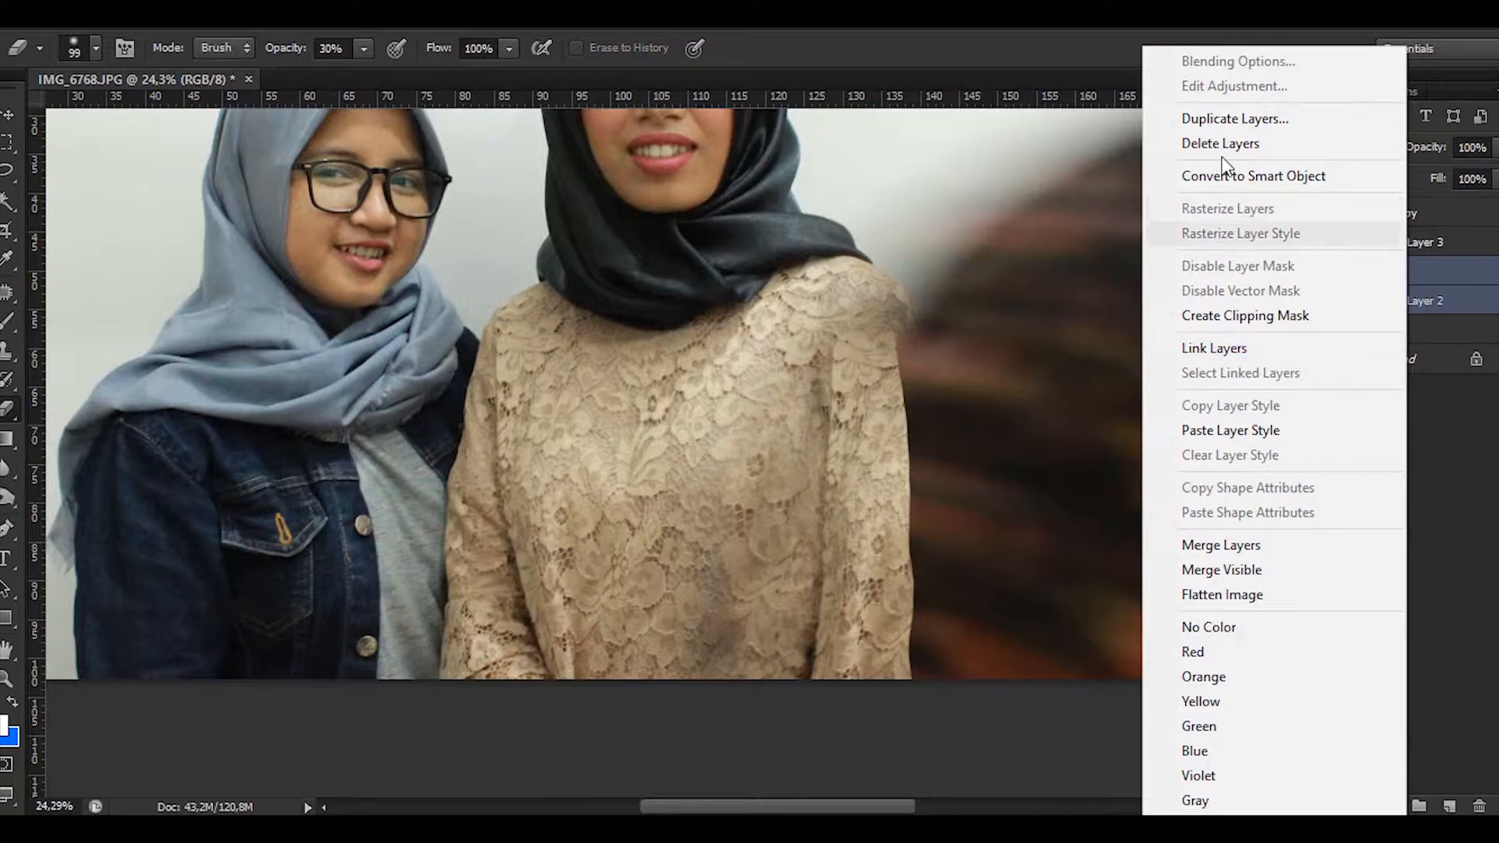
click(1221, 546)
Step: Liquify the merged sleeve layer, warping the lower part of the sleeve with brush sizes of 500 and 400 to refine its outline
click(332, 19)
click(406, 164)
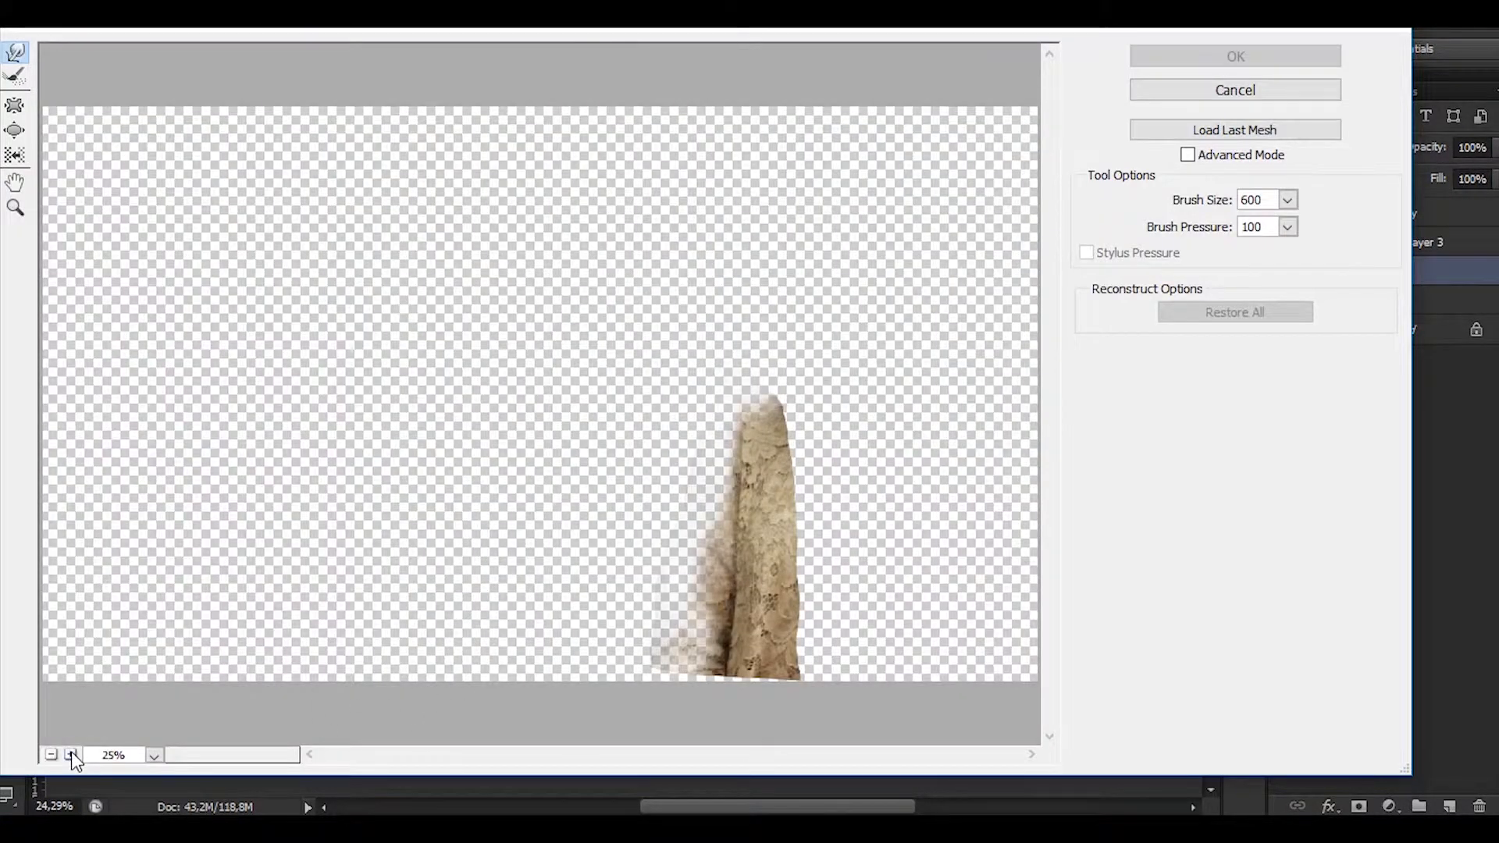
click(71, 755)
click(71, 755)
key(space)
drag(863, 506, 391, 270)
drag(655, 300, 616, 224)
key(bracketleft)
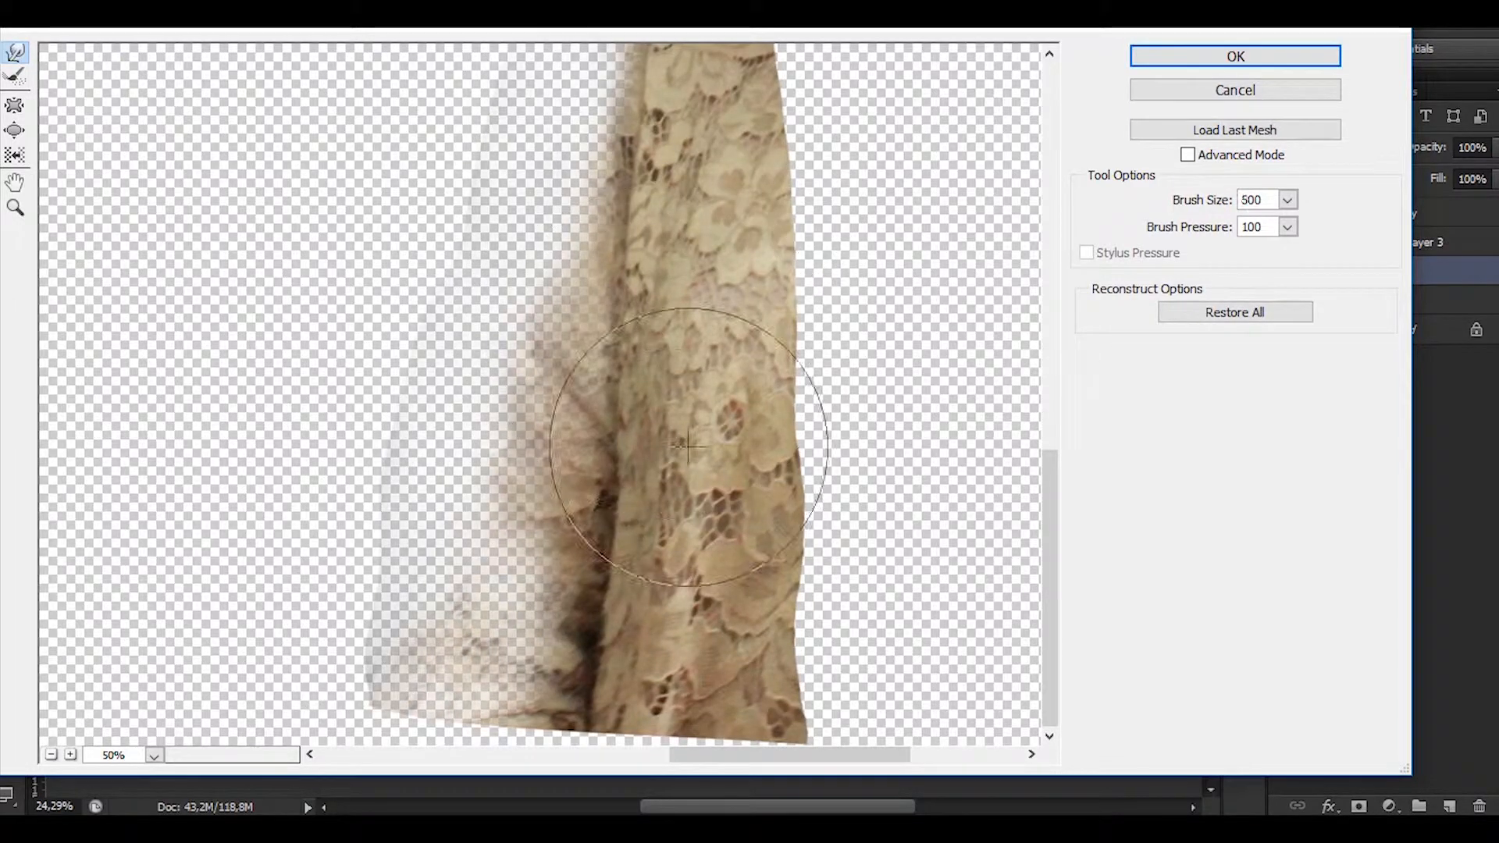
drag(675, 631, 668, 611)
key(bracketright)
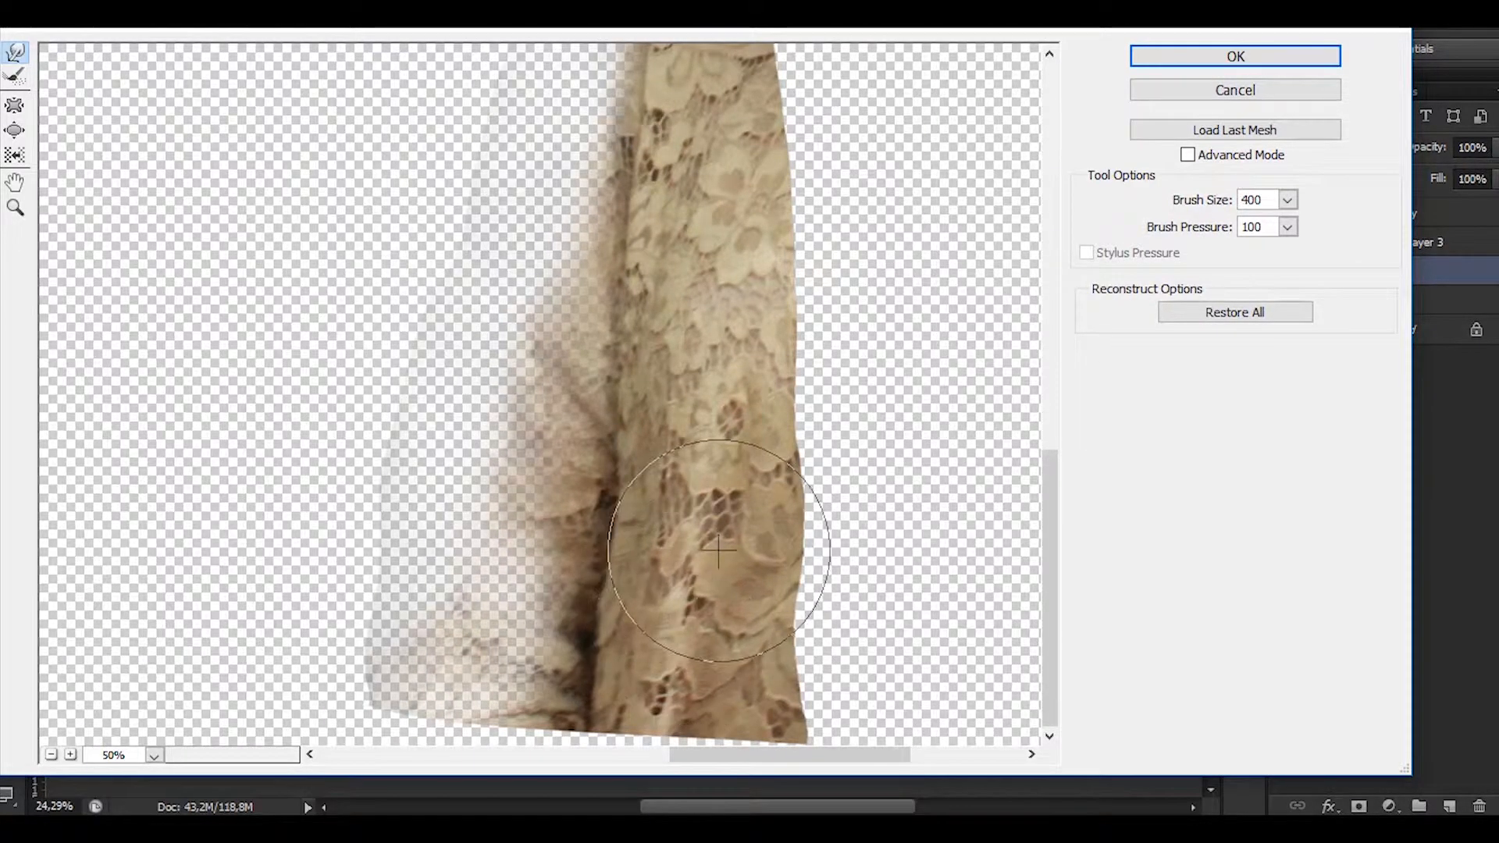
drag(703, 562, 720, 613)
click(1290, 61)
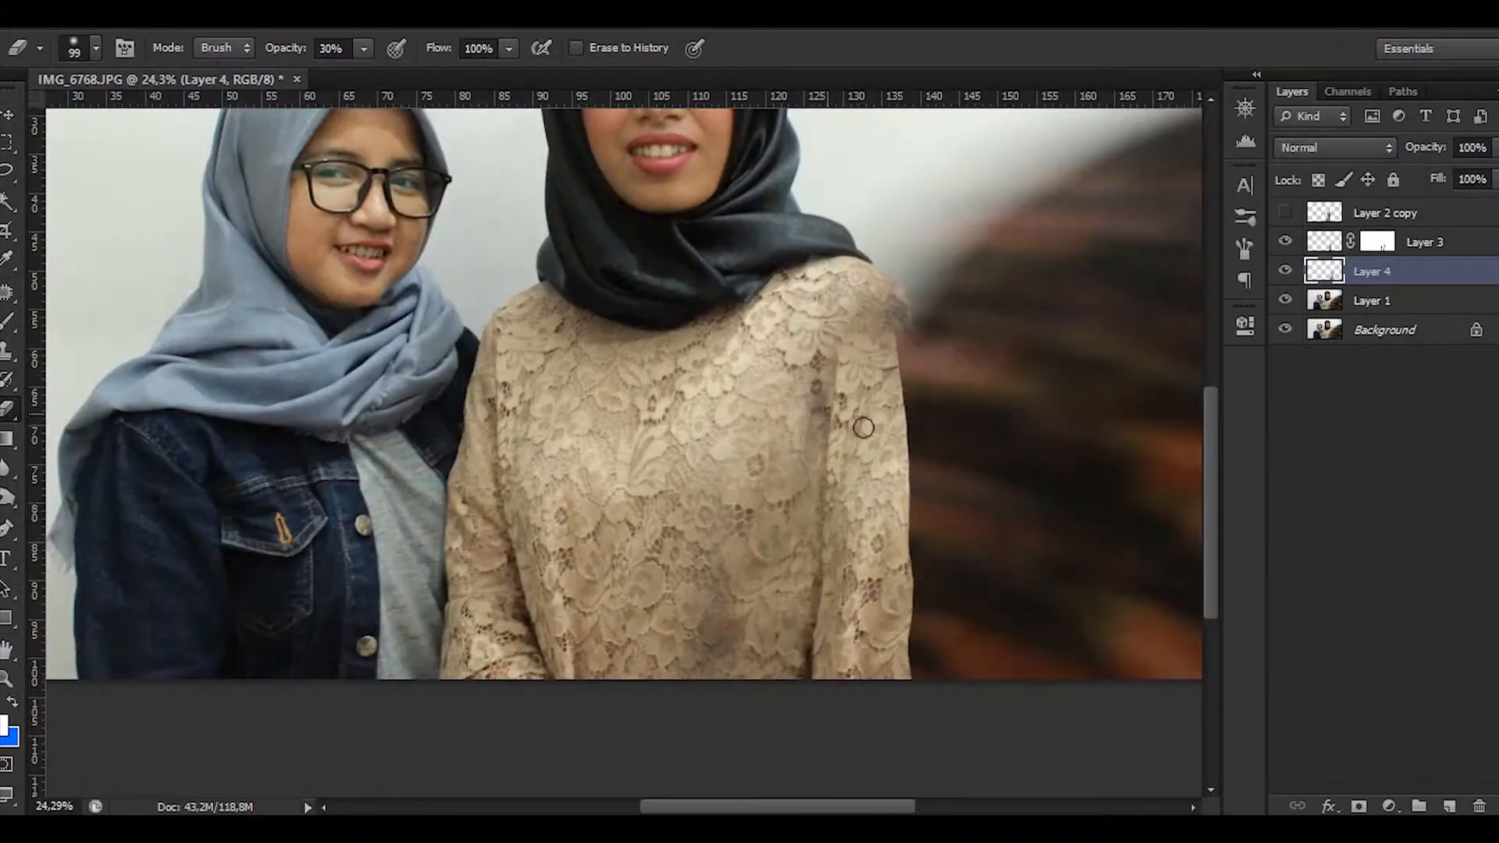
Step: Compare the reshaped sleeve with and without Layer 4 to examine how it joins the shoulder and torso
scroll(898, 367, up, 3)
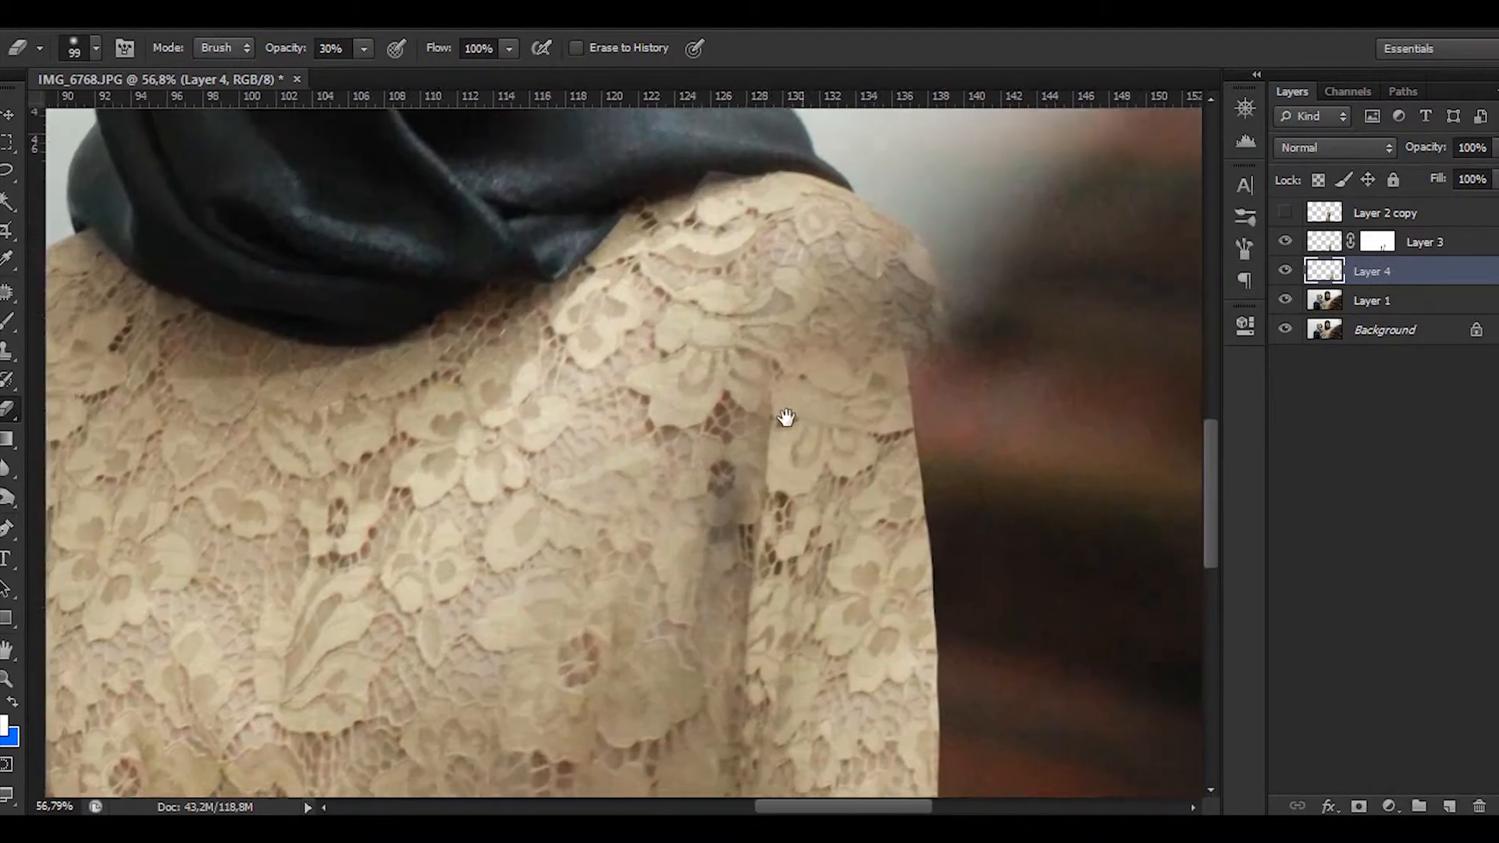
drag(828, 411, 791, 415)
click(1285, 271)
click(1285, 271)
scroll(771, 544, down, 4)
drag(764, 485, 707, 322)
Step: Choose the Burn tool with a 300 px brush and select the lace patch on Layer 3
click(8, 501)
key(bracketright)
key(bracketright)
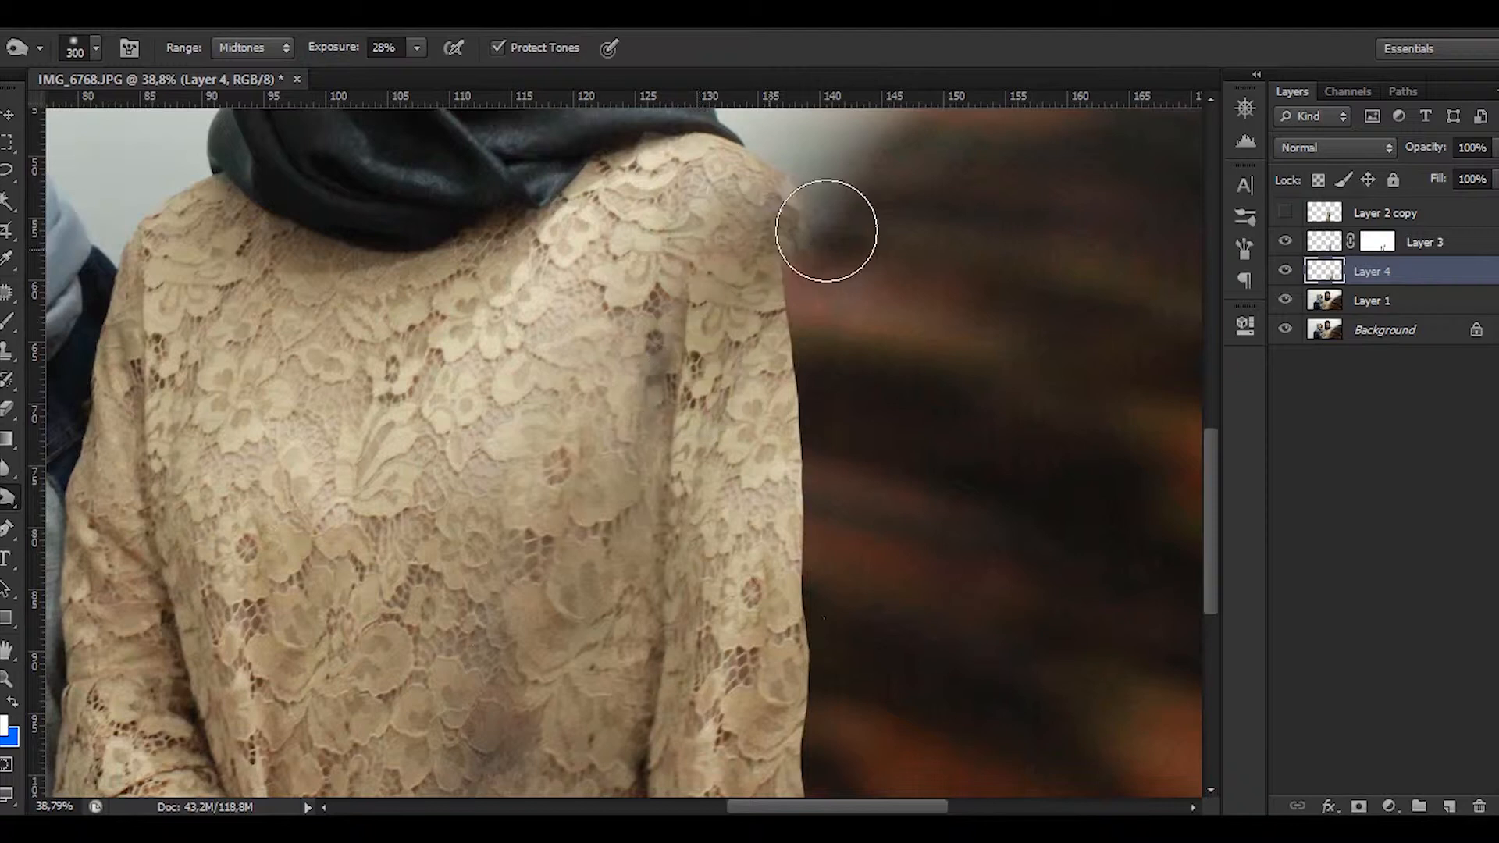
scroll(797, 364, down, 3)
click(1284, 242)
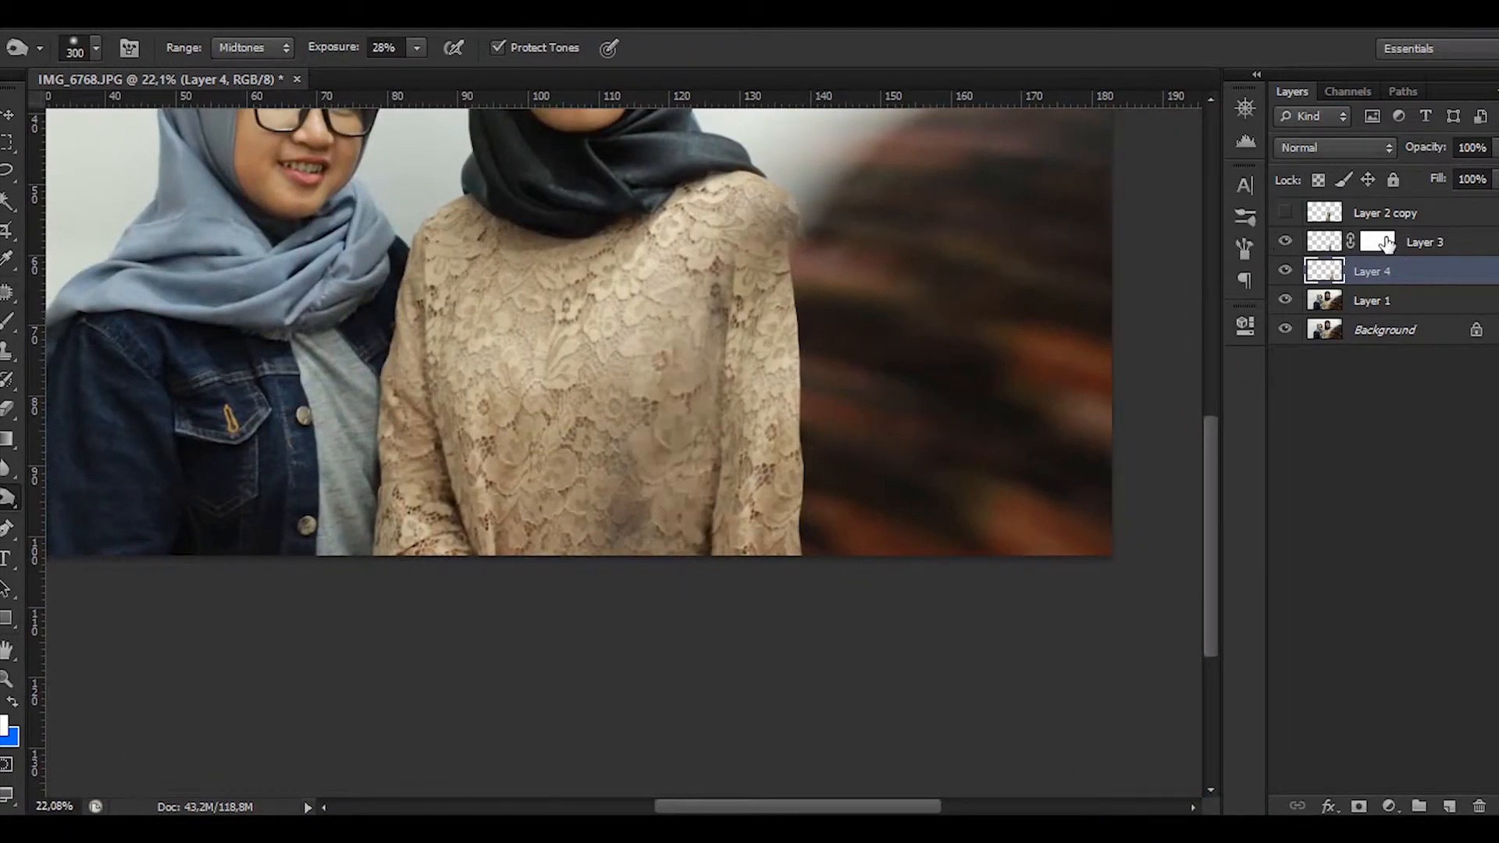
click(1327, 242)
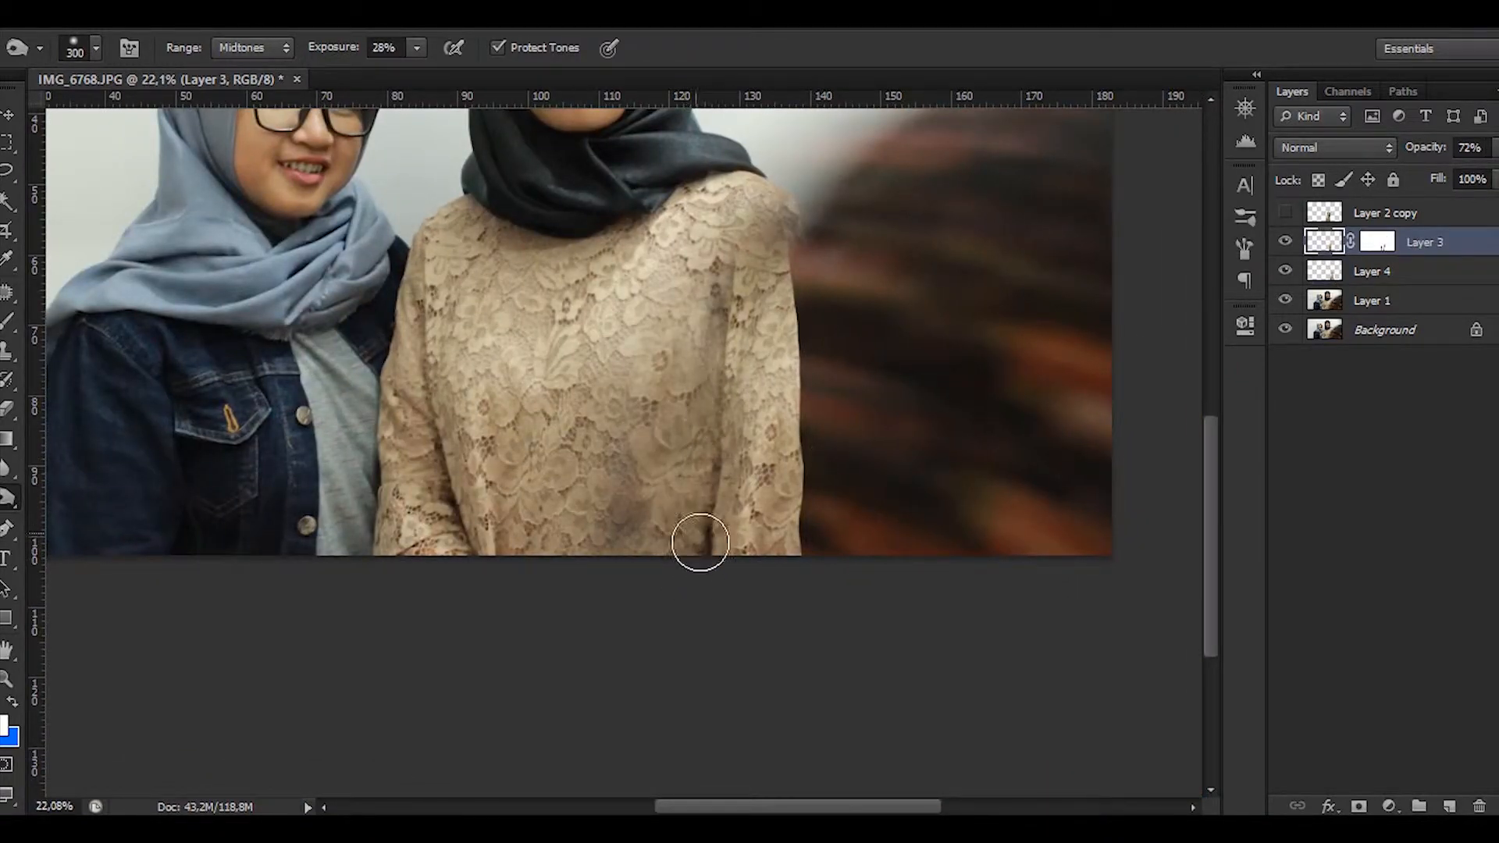
Step: Merge the lace patch, sleeve and photo layers, Layer 3 down to Layer 1, into one layer
scroll(750, 484, down, 2)
scroll(784, 546, up, 4)
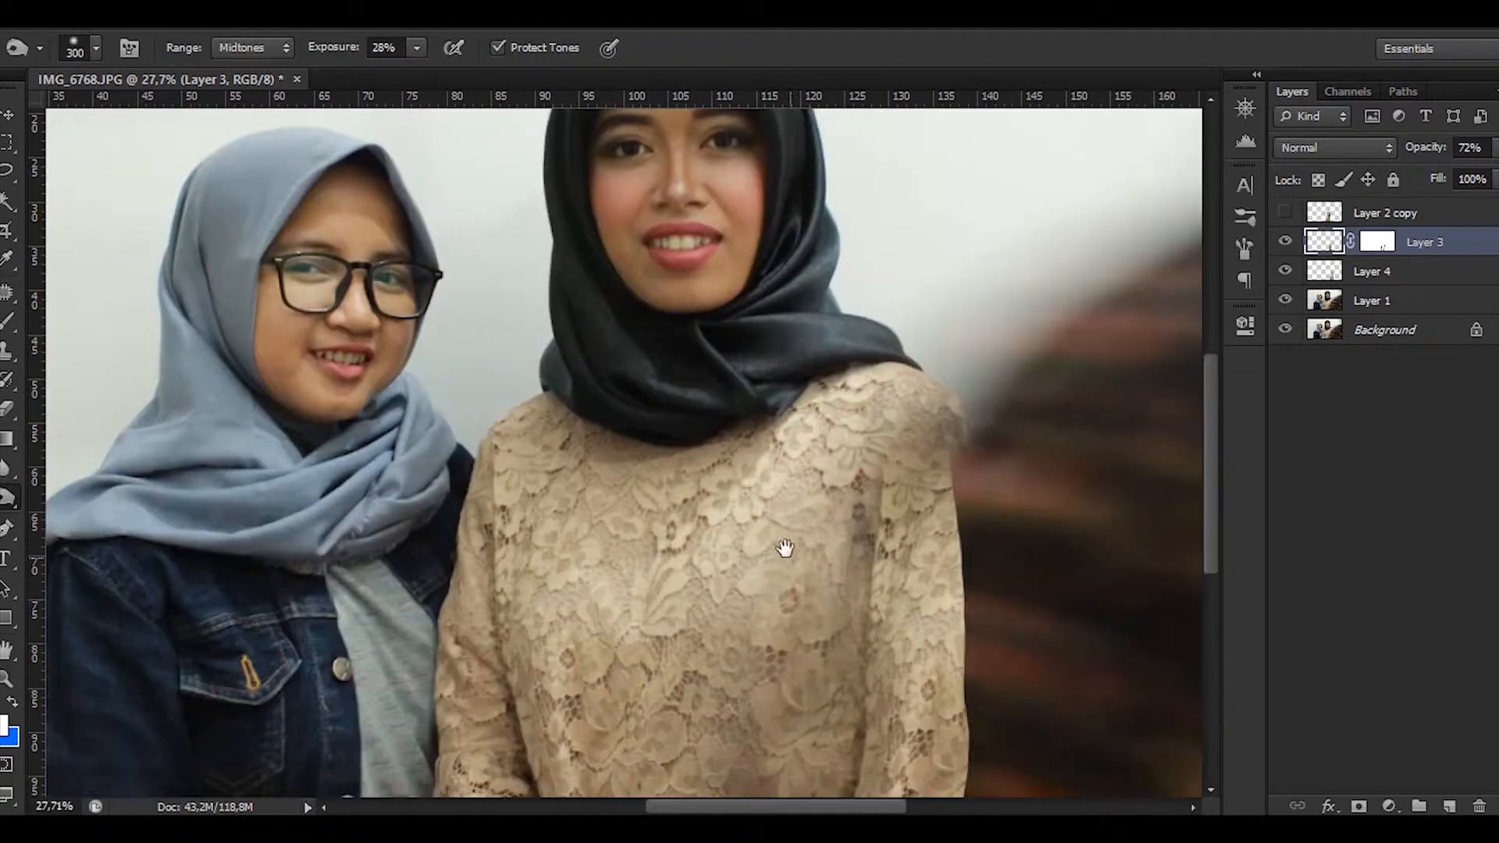
scroll(712, 619, up, 5)
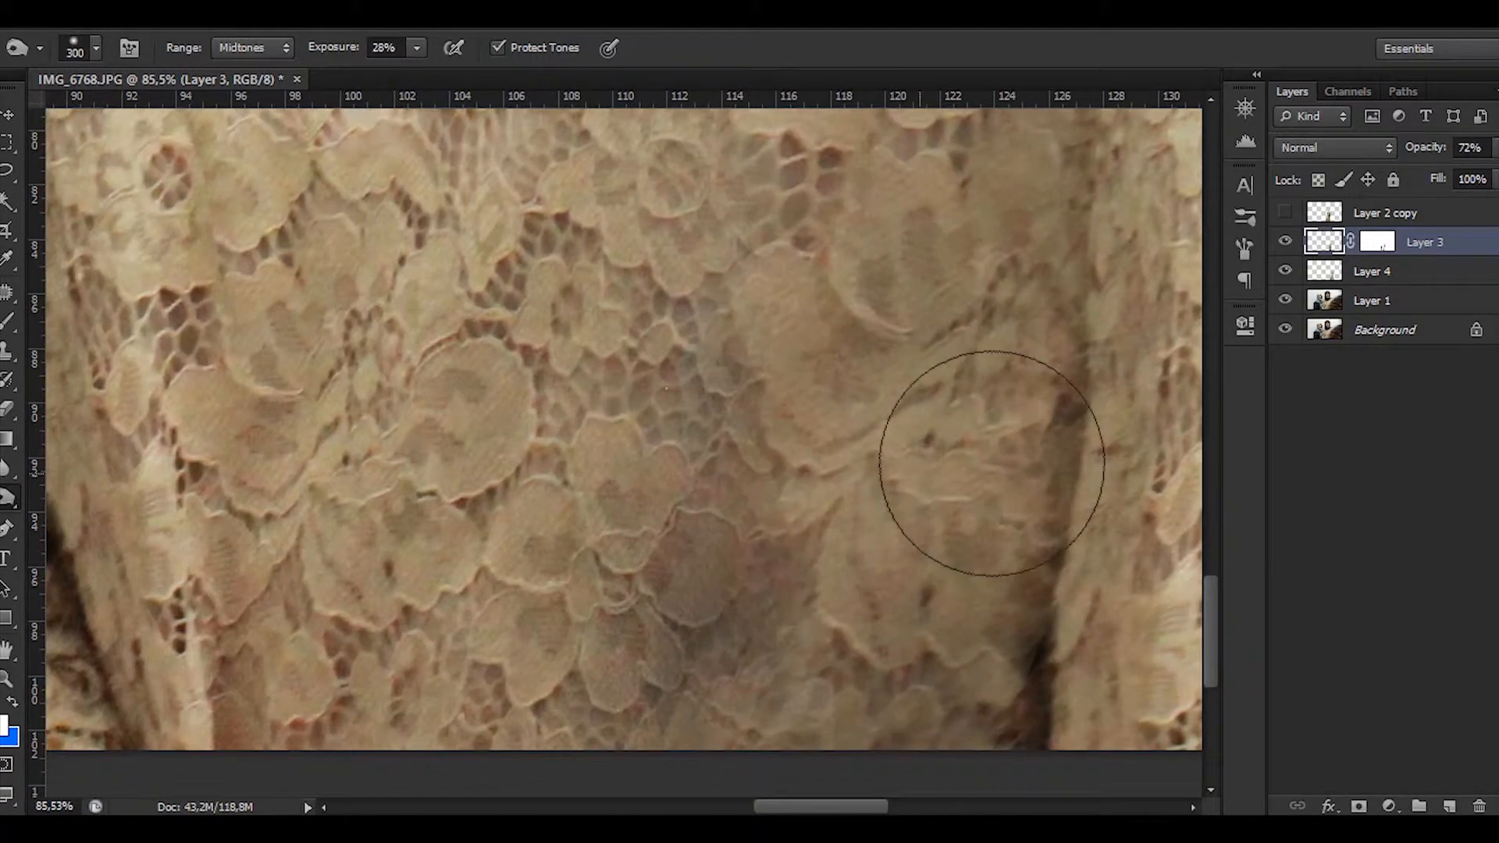
key(l)
shift+click(1381, 305)
key(ctrl+e)
Step: Lasso a flower-patterned lace area on the woman's chest and copy it to a new layer
scroll(445, 379, down, 2)
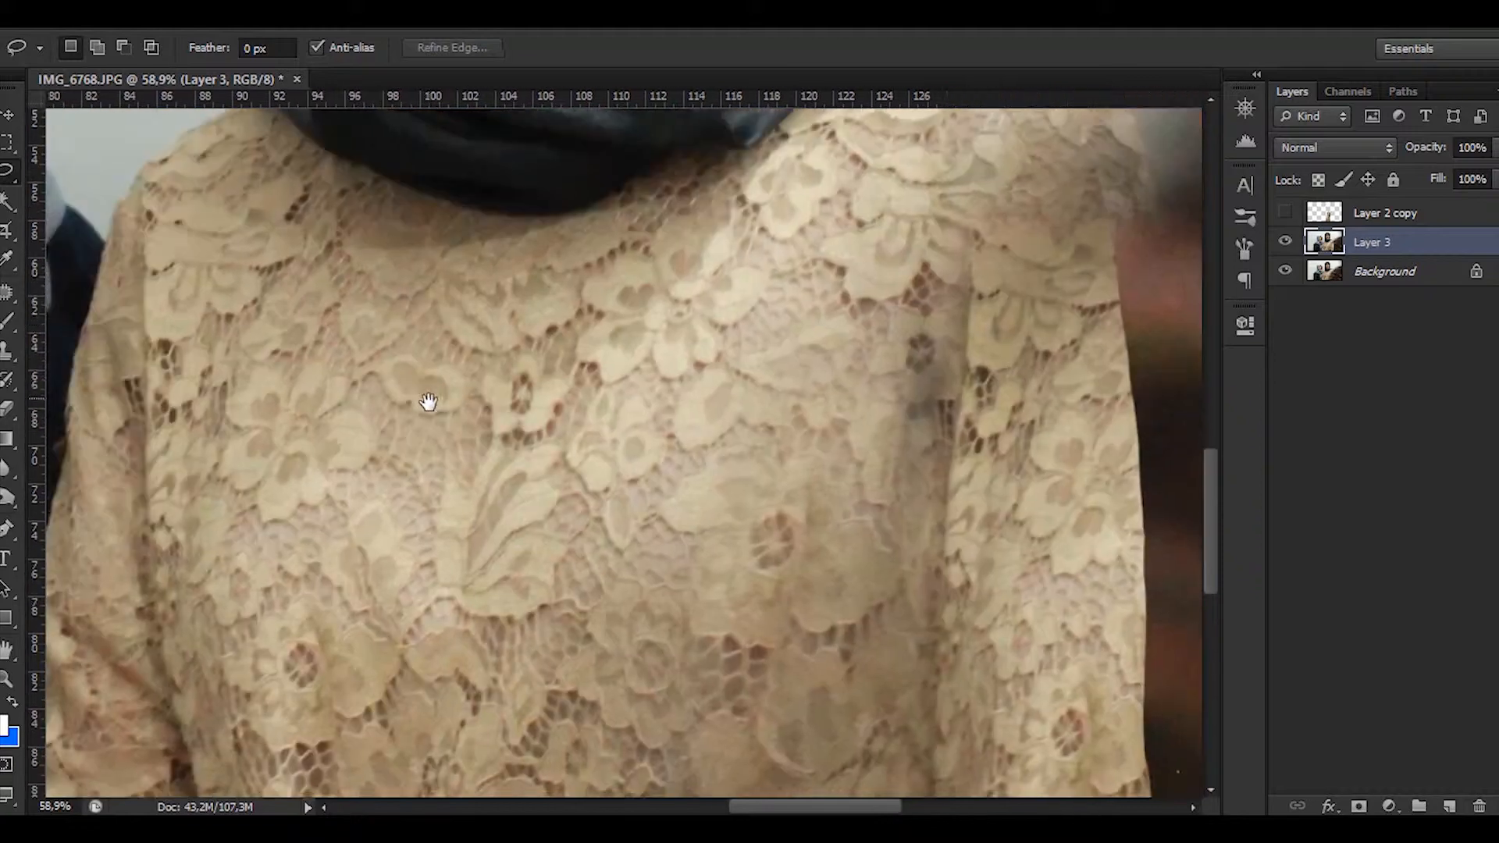
drag(428, 402, 297, 207)
scroll(484, 496, down, 1)
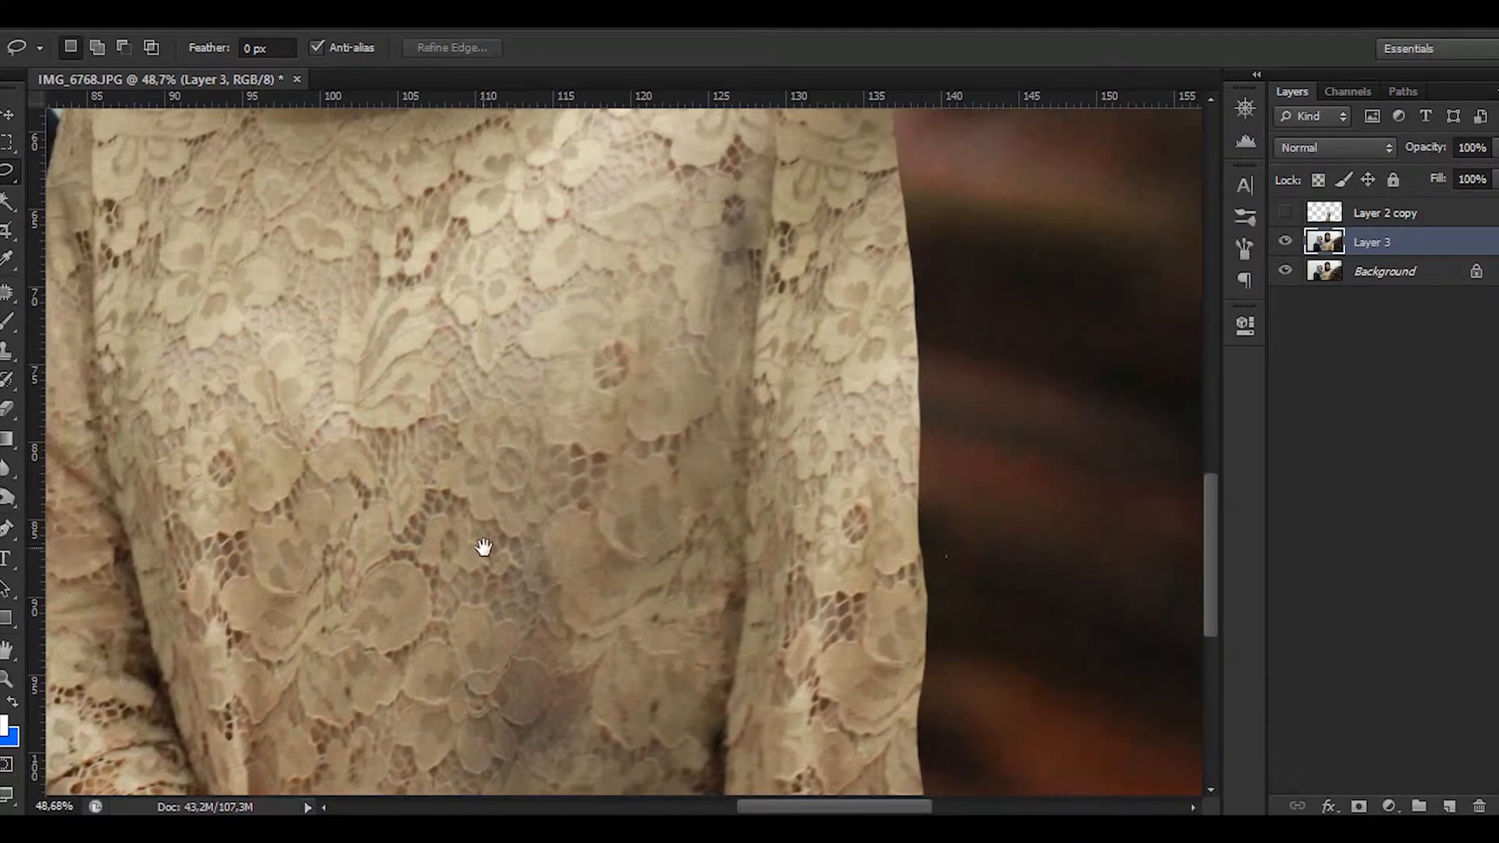
scroll(238, 187, up, 3)
drag(242, 181, 426, 312)
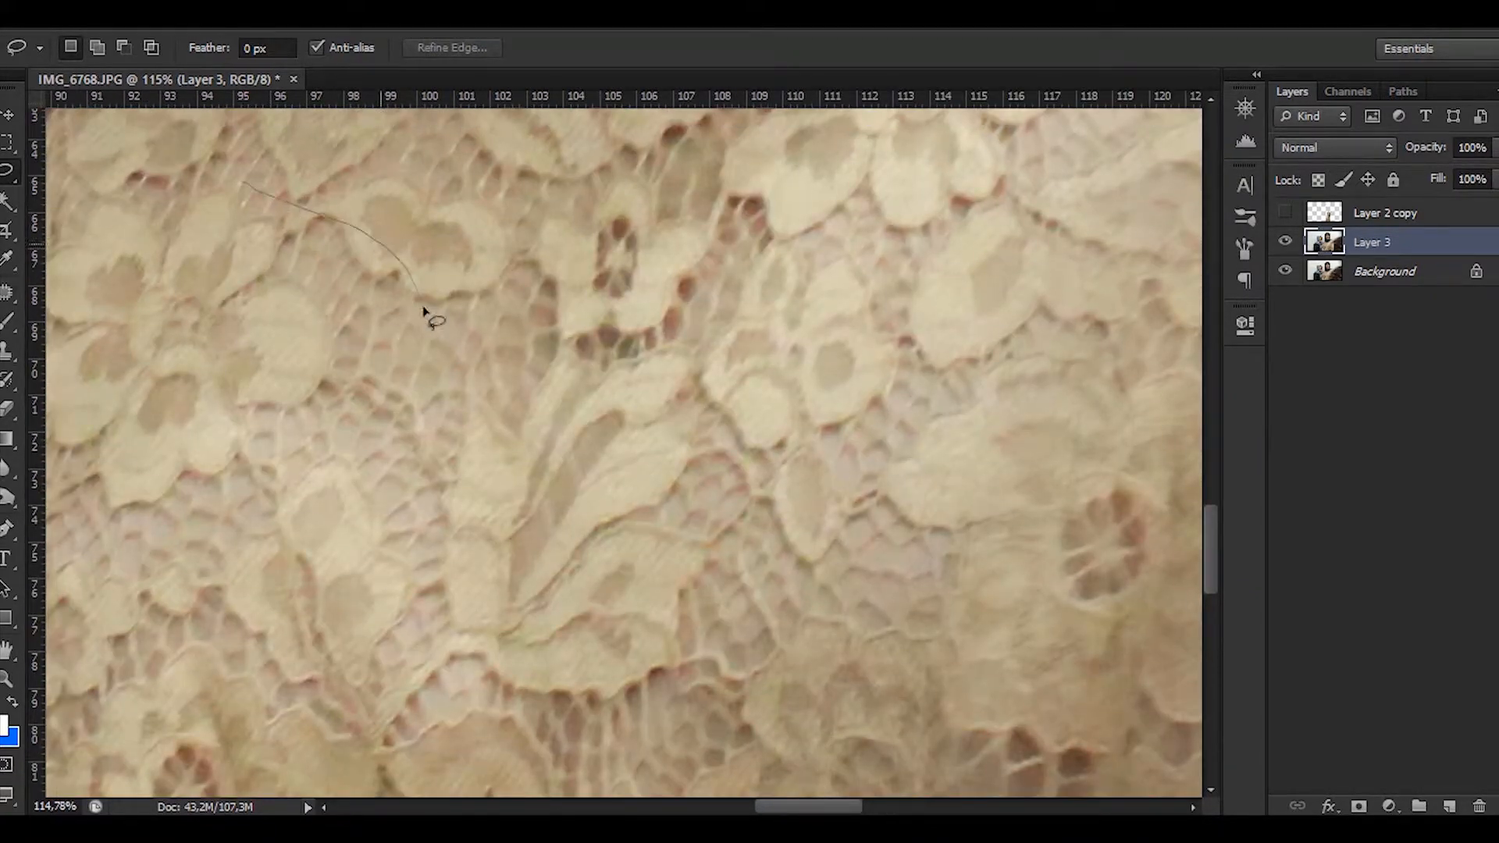
drag(100, 518, 248, 181)
key(ctrl+j)
Step: Move the lace copy to the grey smudge at the bottom of the torso and lower its opacity to 38%
key(ctrl+t)
scroll(399, 452, down, 3)
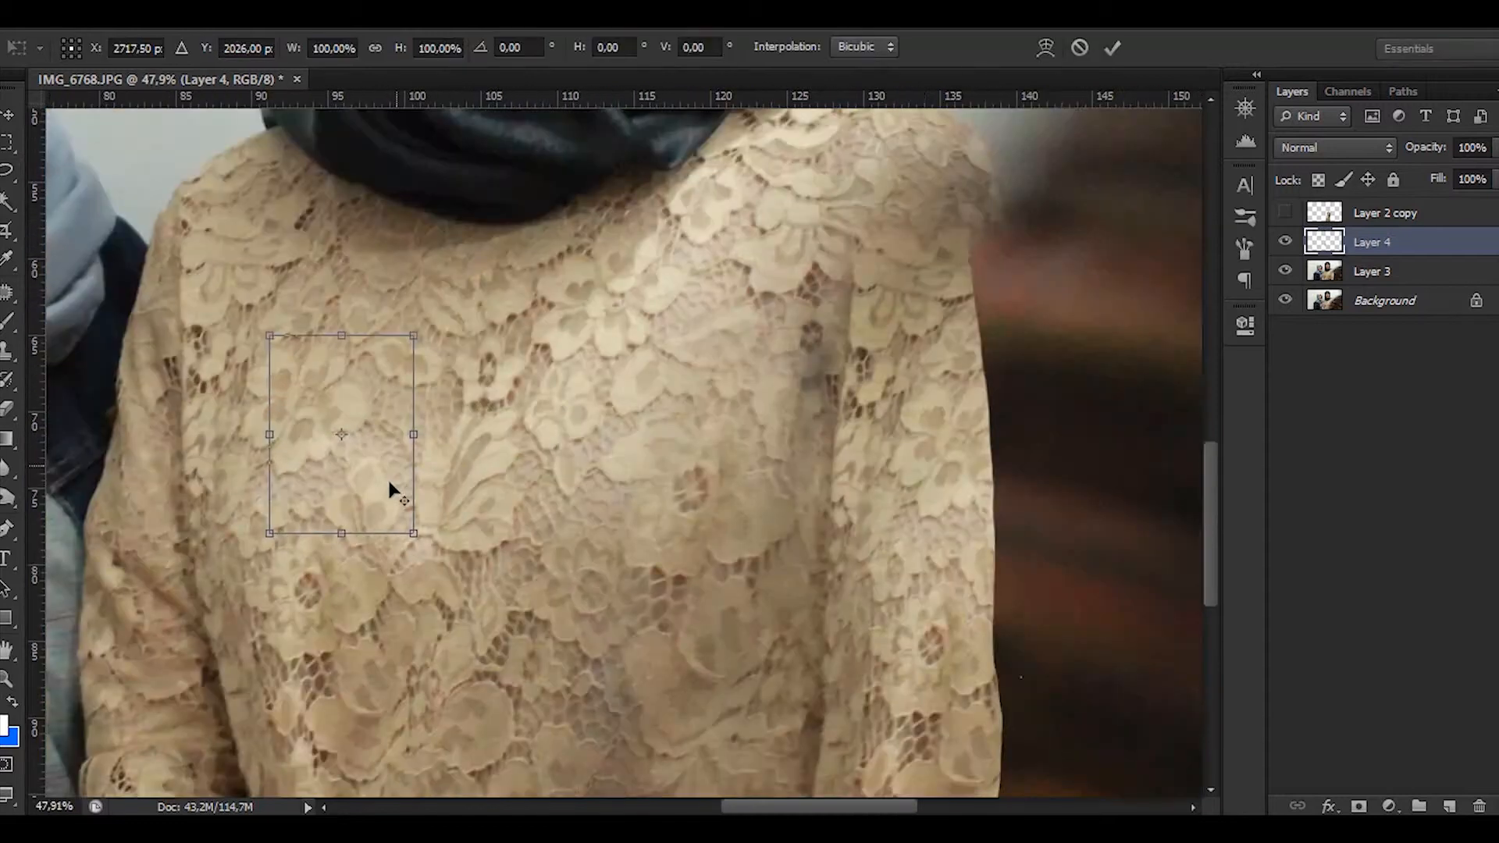
drag(387, 478, 663, 702)
drag(663, 702, 542, 373)
mouse_move(538, 370)
mouse_down()
mouse_move(455, 289)
mouse_move(358, 419)
mouse_up()
drag(1422, 147, 1358, 148)
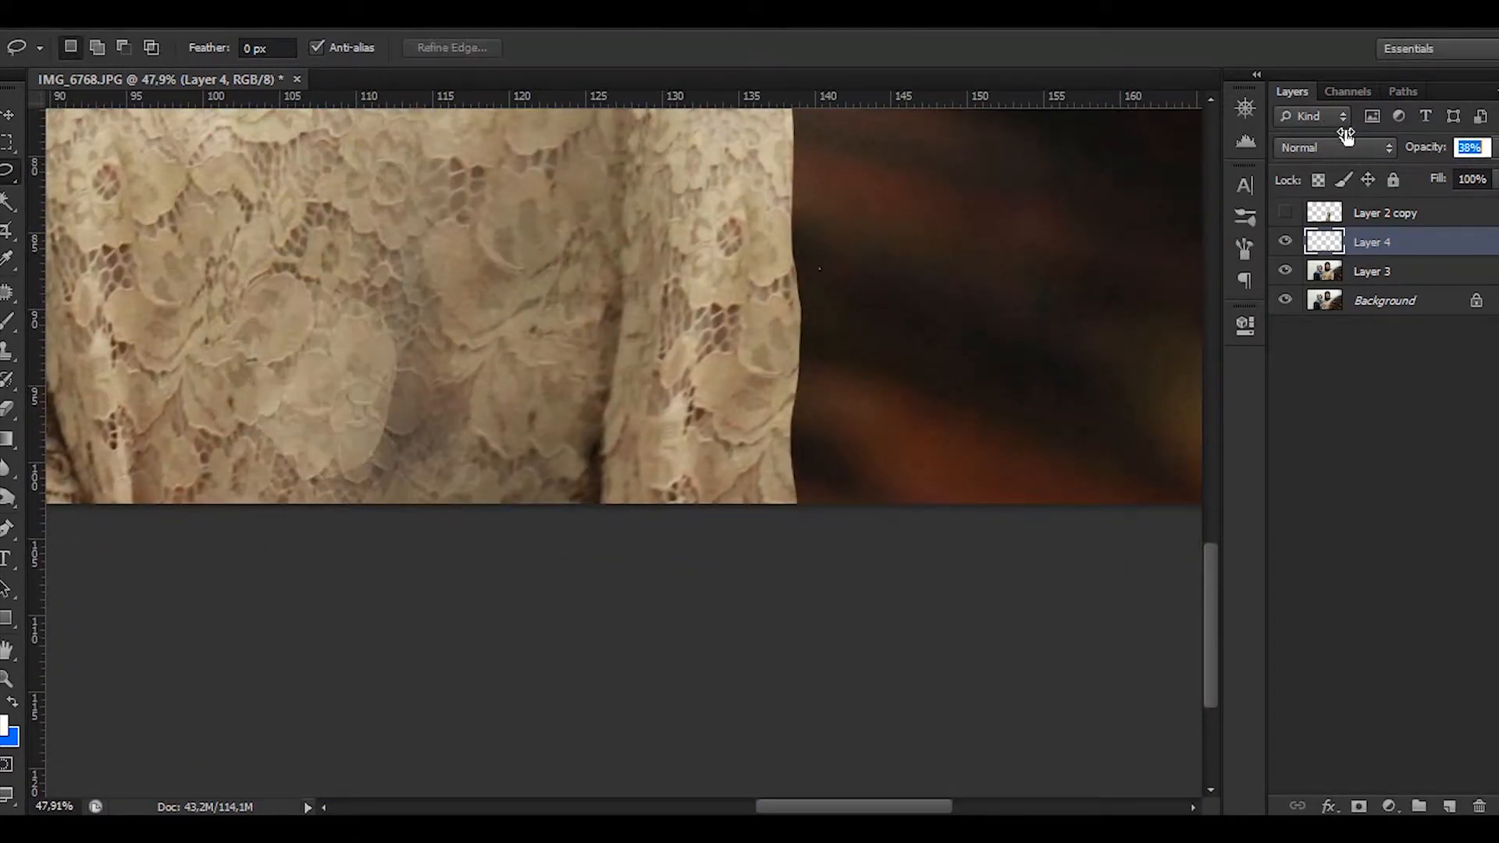
Step: Shift the faded lace patch further over the grey smudge and set its opacity to 34%
drag(339, 426, 424, 467)
scroll(381, 467, up, 3)
mouse_move(457, 408)
mouse_down()
mouse_move(412, 433)
mouse_move(436, 389)
mouse_up()
key(Return)
mouse_move(1416, 149)
mouse_down()
mouse_move(1488, 144)
mouse_move(1254, 143)
mouse_move(1275, 146)
mouse_up()
Step: Rotate and stretch the lace patch so it covers the smudge and follows the surrounding flower pattern
key(ctrl+t)
drag(666, 323, 669, 365)
mouse_move(484, 372)
mouse_down()
mouse_move(450, 437)
mouse_move(481, 400)
mouse_up()
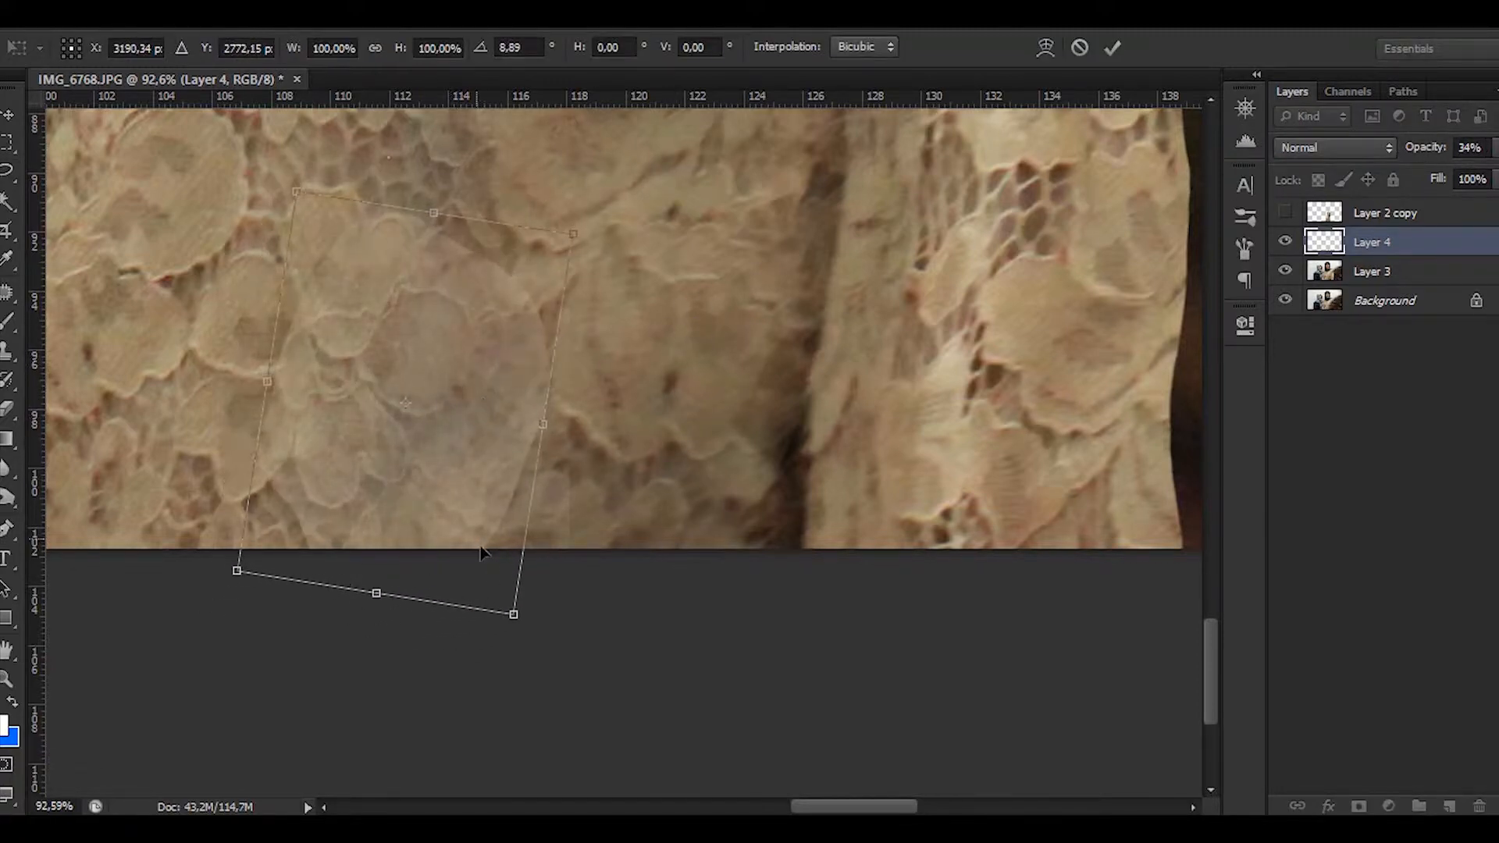
drag(512, 613, 544, 675)
drag(489, 528, 461, 515)
drag(585, 226, 618, 202)
drag(503, 313, 485, 320)
key(Return)
Step: Mask the lace patch, blending its edges with the Eraser at 30% opacity, and merge it into Layer 3
scroll(591, 278, down, 10)
drag(590, 294, 586, 416)
scroll(586, 420, up, 2)
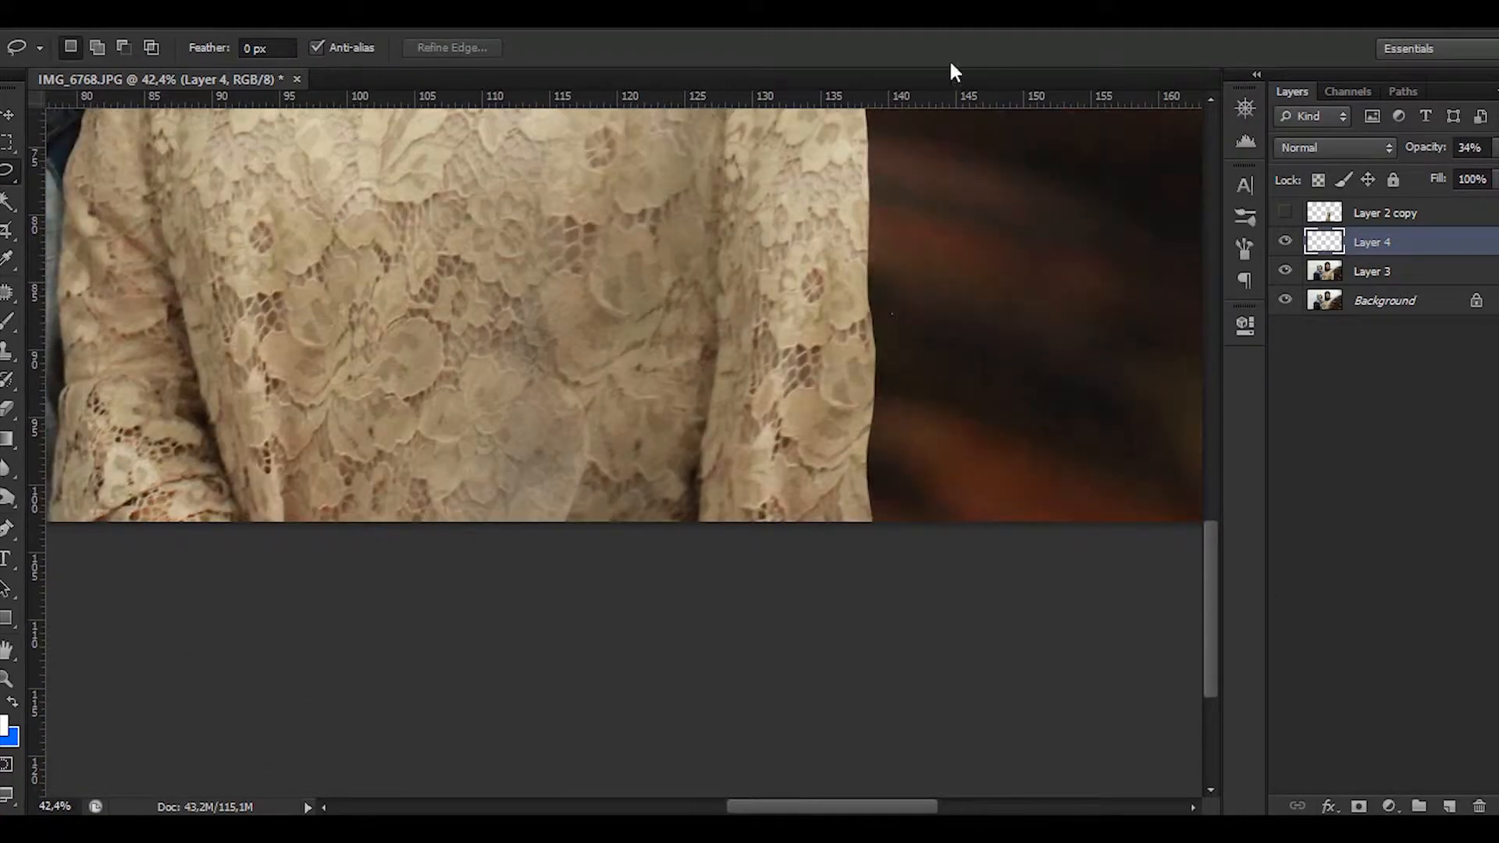
key(e)
click(1359, 804)
scroll(565, 530, up, 3)
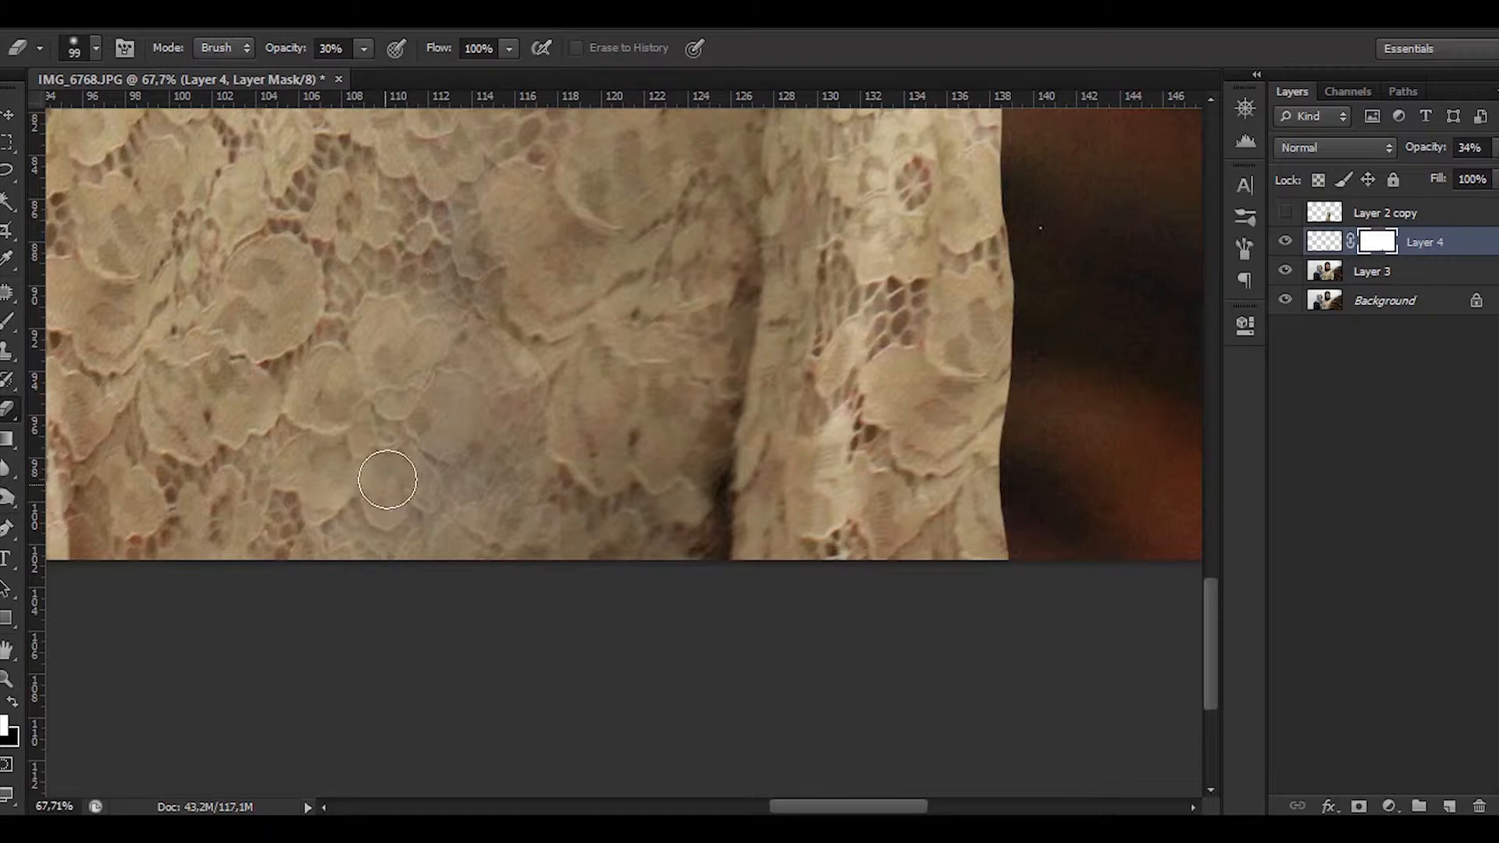
scroll(625, 429, down, 6)
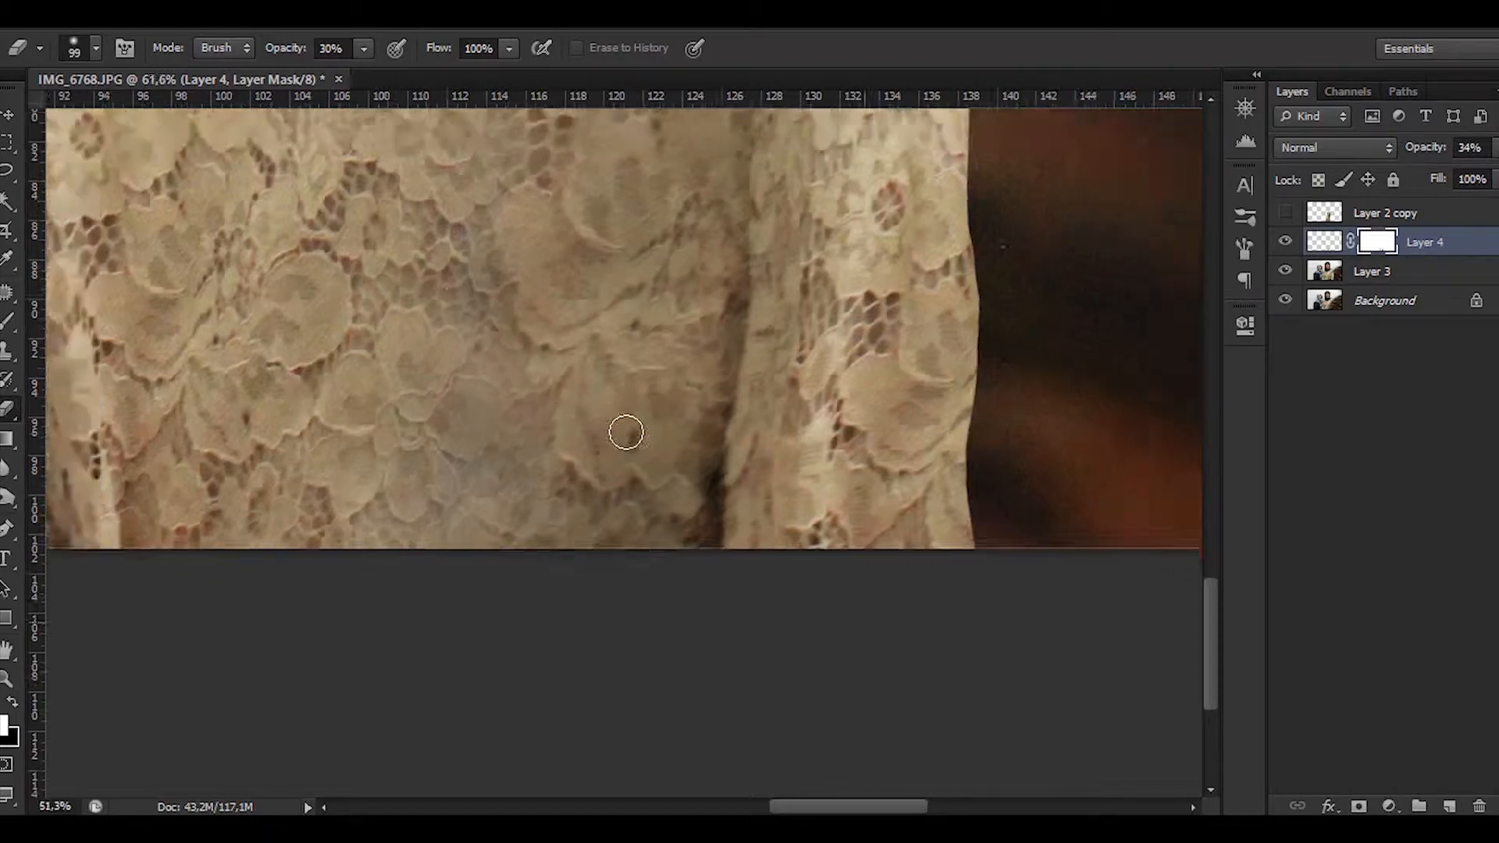
scroll(625, 607, up, 5)
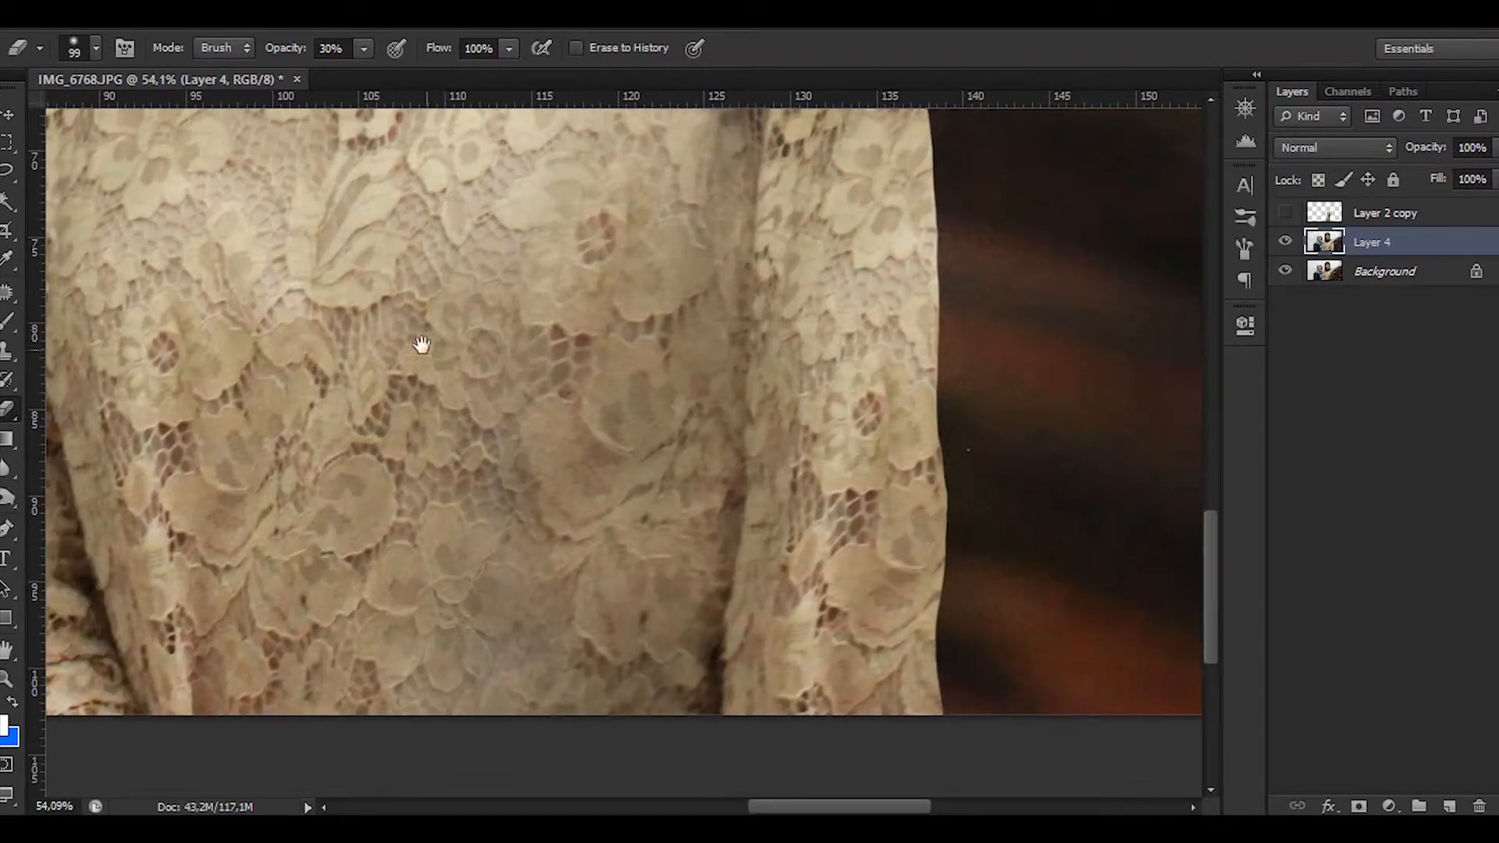
Step: Lasso the dark open-mesh area in the middle of the lower torso and copy it to a new layer
scroll(756, 452, up, 3)
key(l)
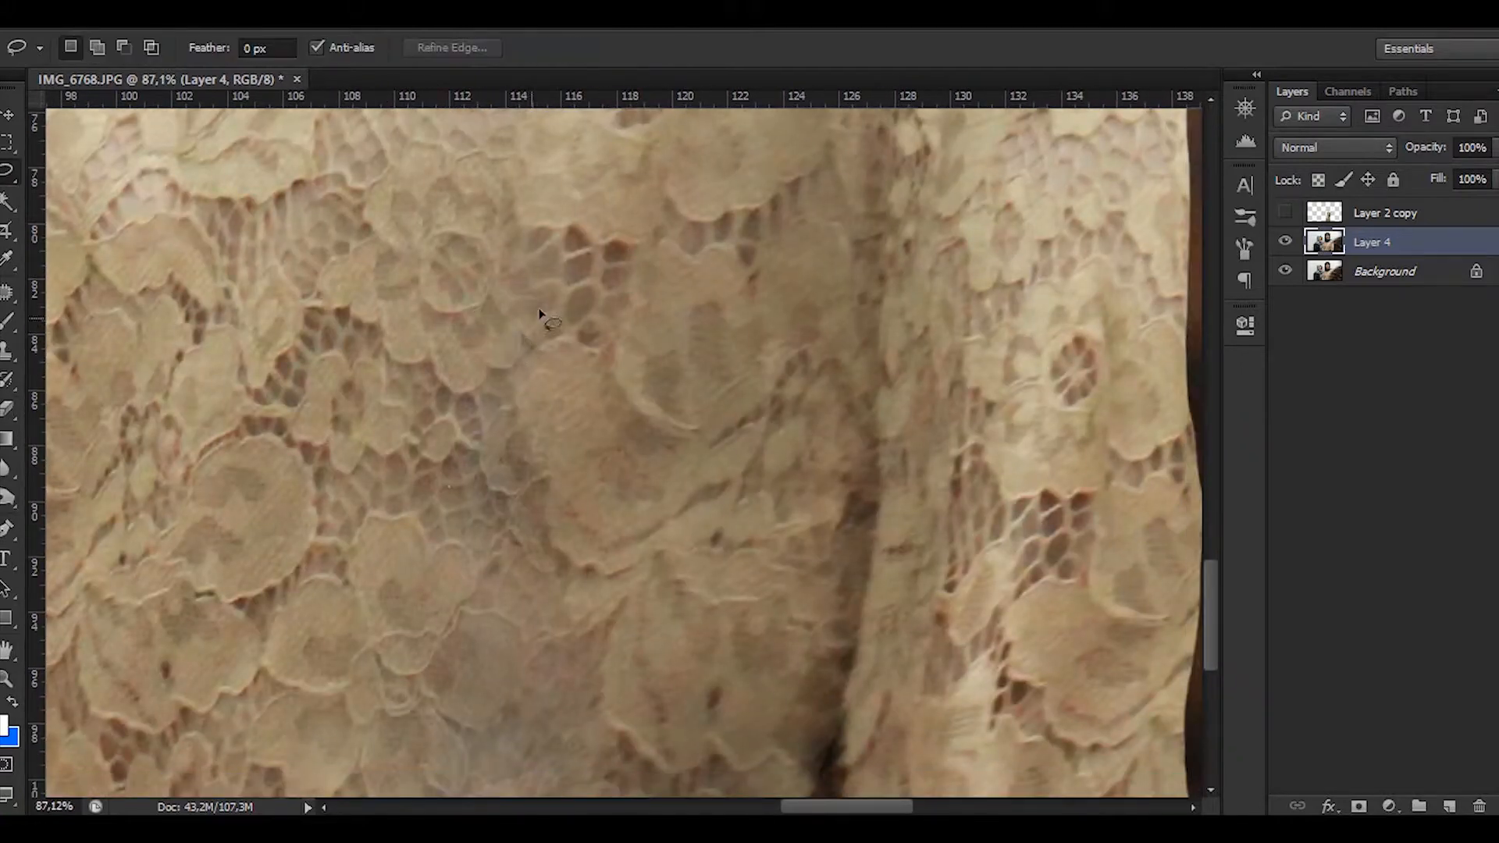
scroll(545, 377, up, 3)
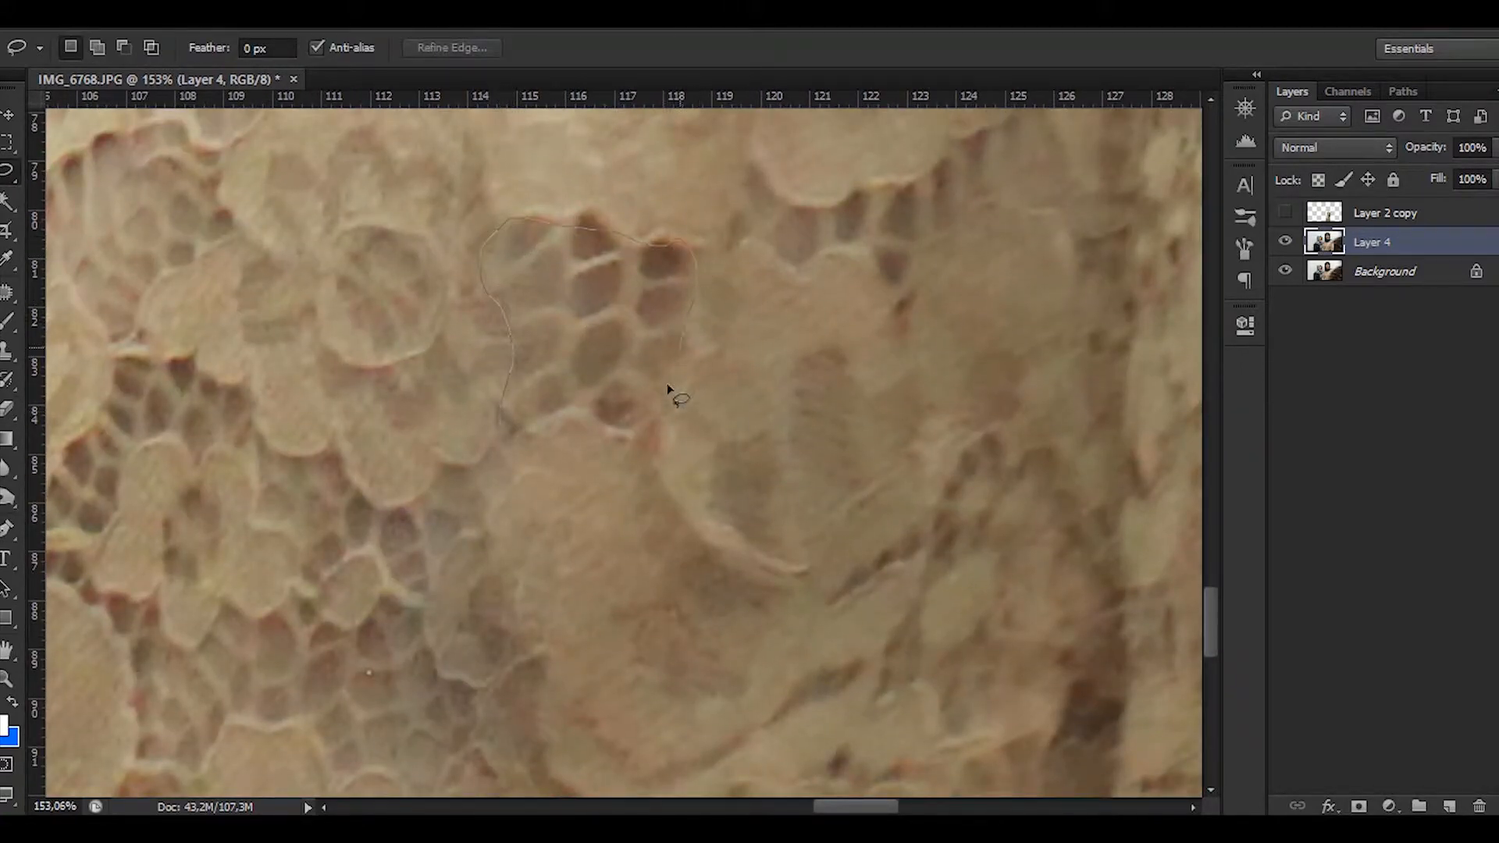
drag(472, 395, 504, 425)
key(ctrl+j)
Step: Transform the mesh copy and fit it beside the flower petals on the smudged part of the lower torso
drag(682, 565, 714, 452)
key(ctrl+t)
drag(687, 242, 616, 616)
drag(609, 613, 748, 138)
mouse_move(722, 215)
mouse_down()
mouse_move(791, 391)
mouse_move(696, 307)
mouse_up()
drag(778, 320, 764, 305)
drag(822, 262, 810, 292)
drag(709, 240, 699, 264)
key(Return)
Step: Soften the mesh patch's edges with the 99 px Eraser and compare the torso with Layer 5 hidden and shown
scroll(742, 389, down, 4)
drag(743, 388, 711, 525)
key(e)
scroll(707, 375, up, 4)
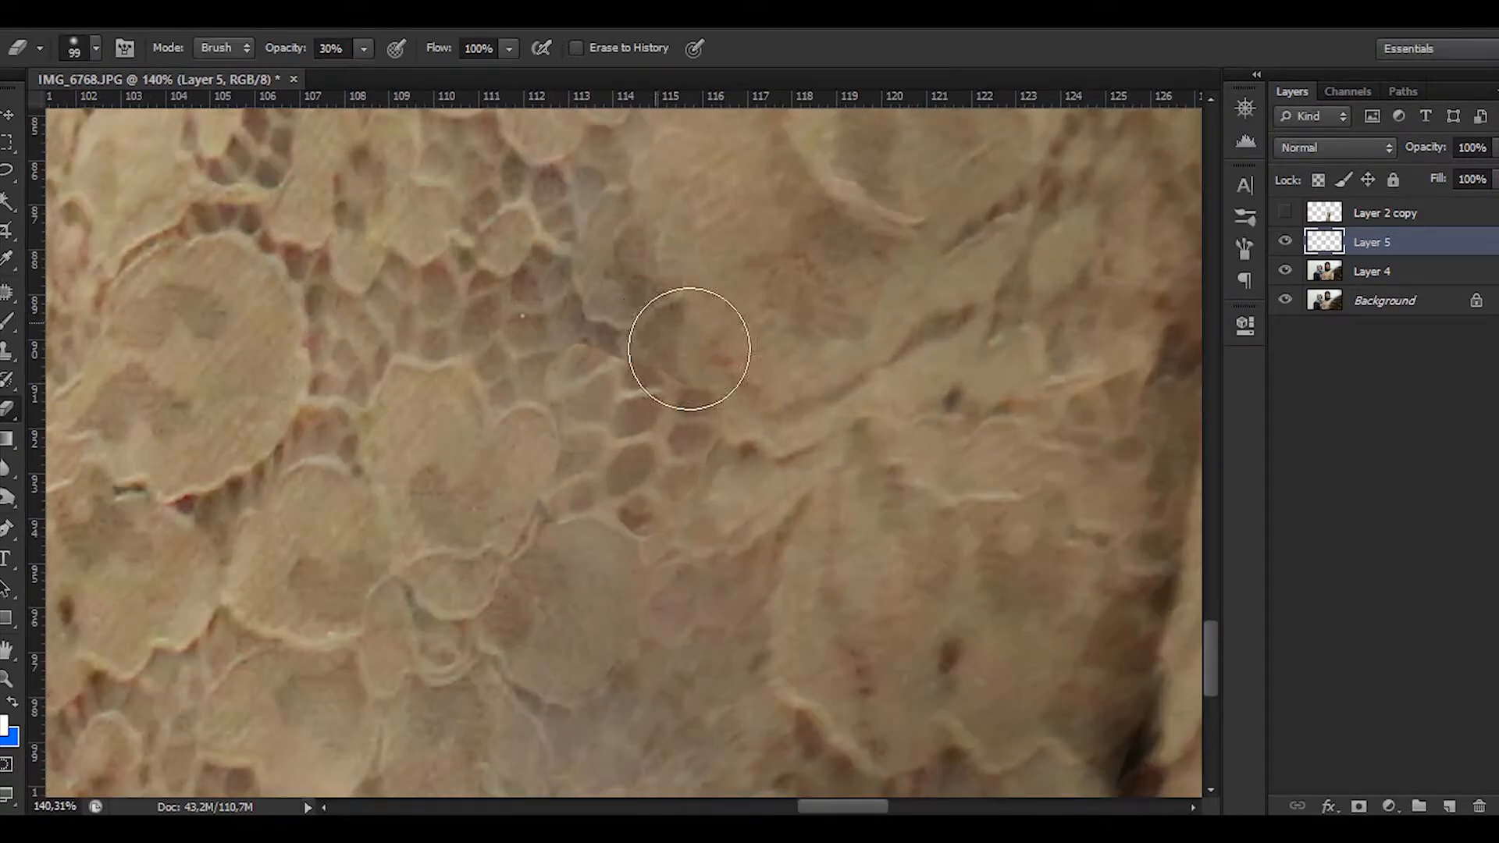
scroll(833, 462, down, 4)
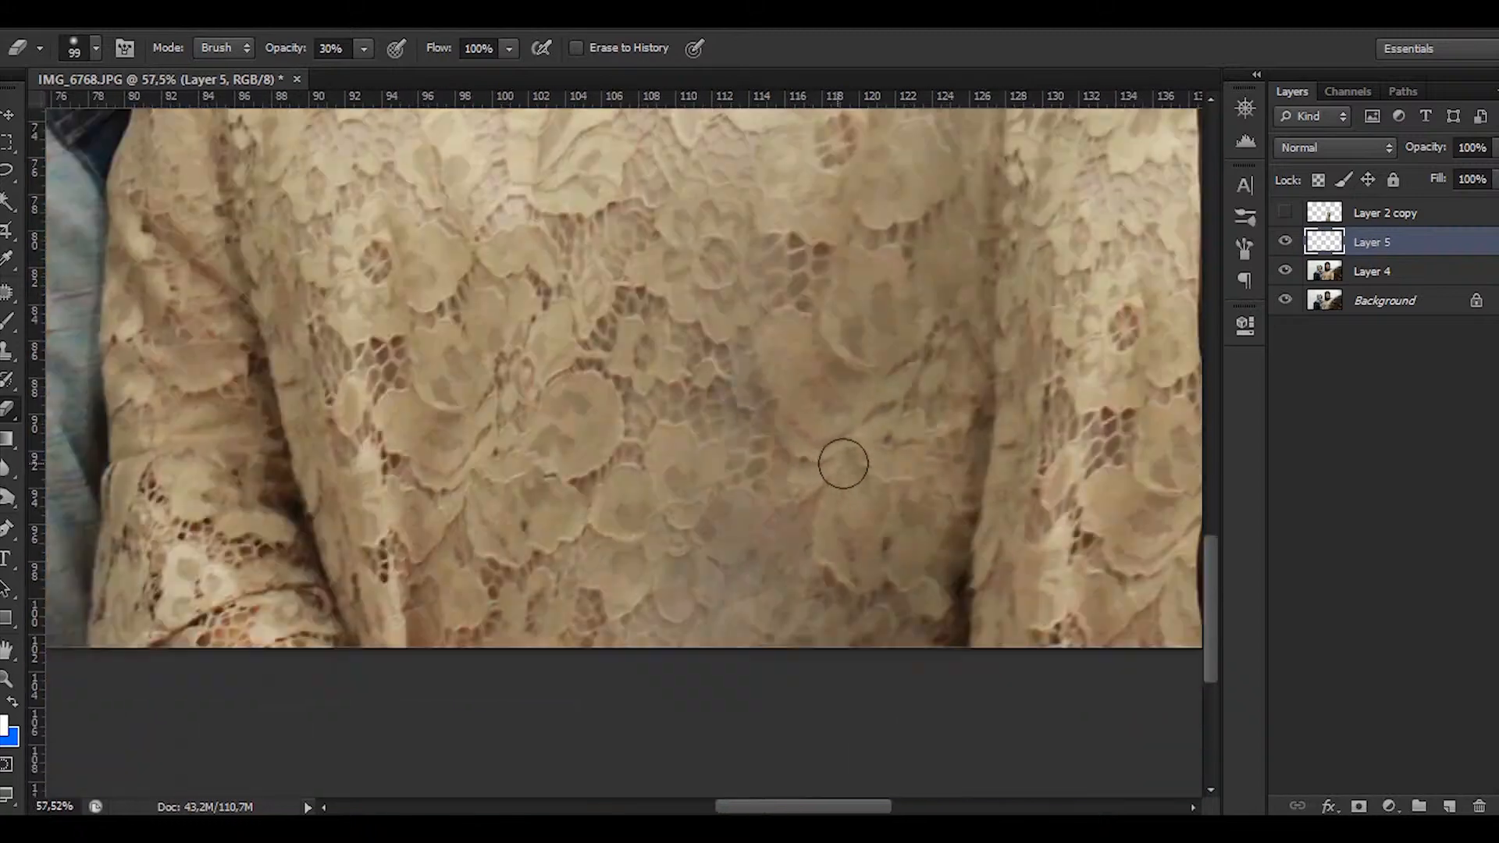
click(1283, 242)
click(1284, 242)
drag(846, 423, 712, 433)
scroll(710, 430, down, 3)
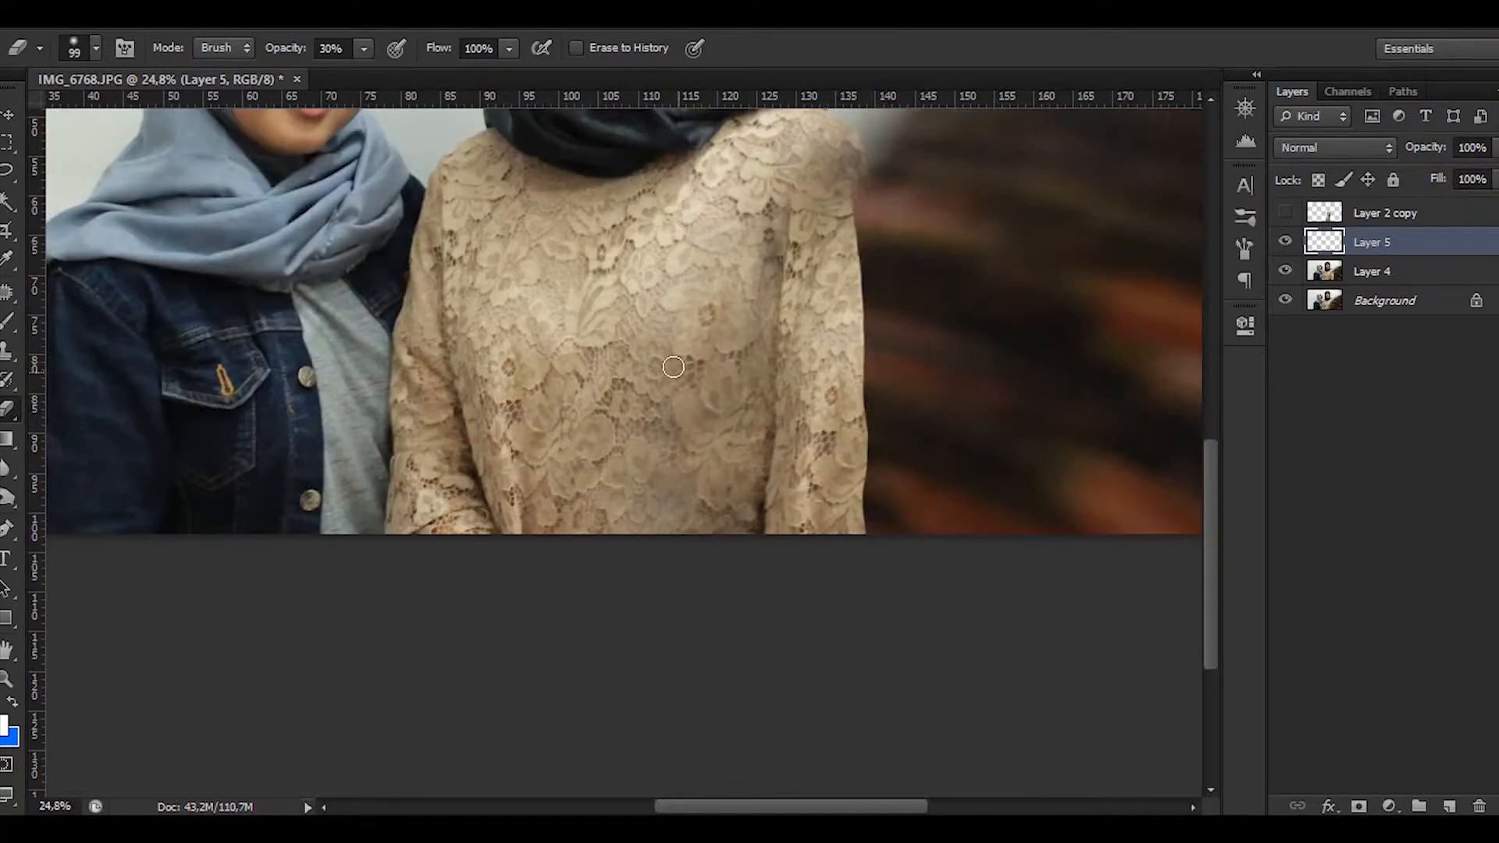
Step: Lasso a light mesh area on the upper chest, copy it from Layer 4, and place the copy above Layer 5
scroll(641, 523, up, 5)
key(l)
scroll(518, 542, up, 2)
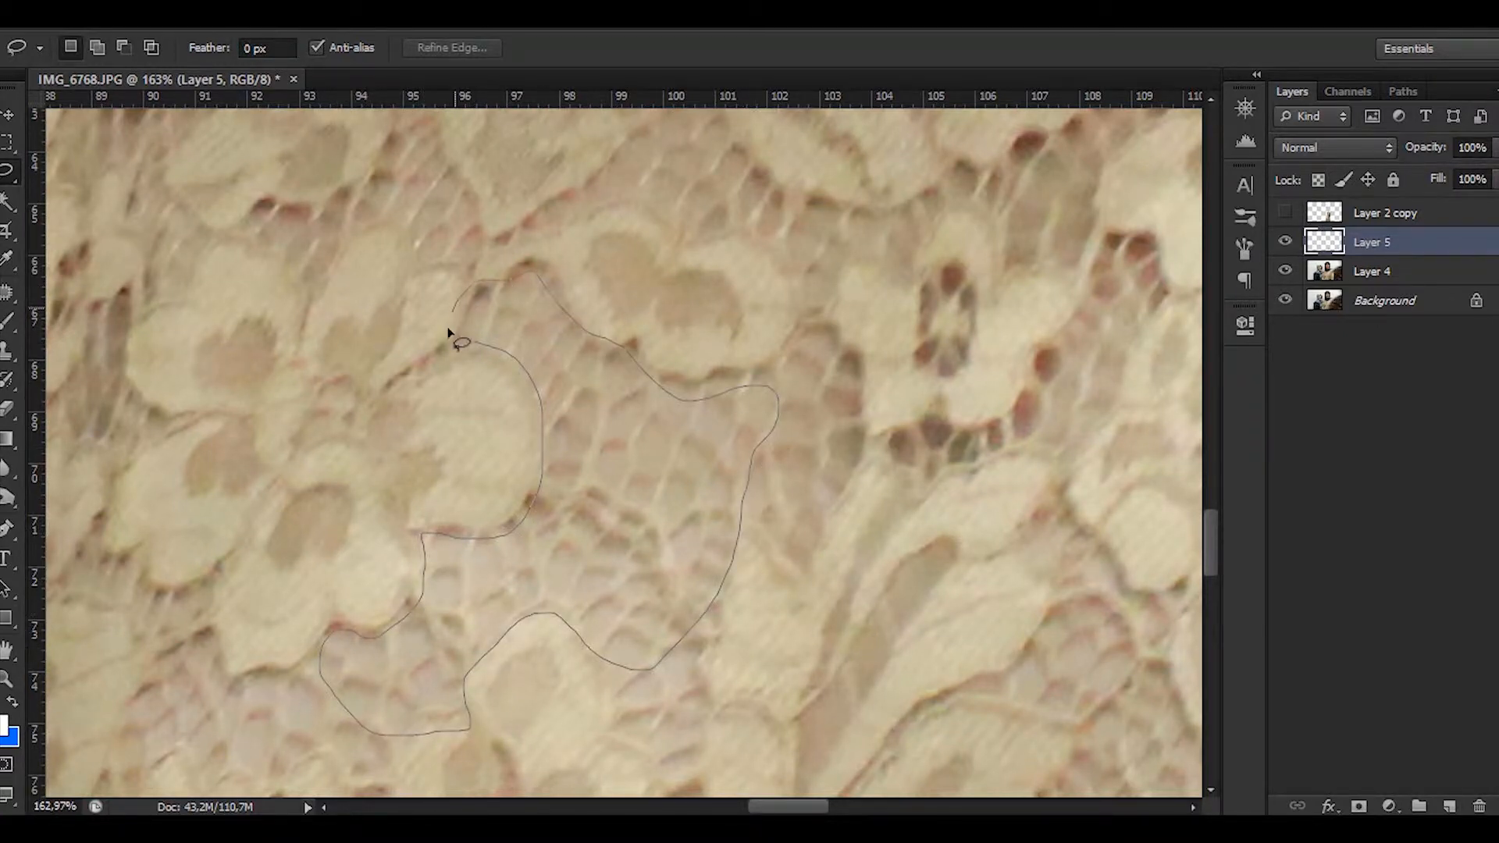
drag(449, 333, 473, 342)
click(1364, 273)
key(ctrl+j)
drag(1363, 274, 1364, 230)
Step: Try to cover the lower torso smudge with the light mesh copy, moving it there and enlarging it slightly
scroll(814, 538, down, 5)
mouse_move(817, 570)
mouse_down()
mouse_move(485, 347)
mouse_move(389, 318)
mouse_move(607, 624)
mouse_up()
key(ctrl+t)
drag(607, 623, 545, 629)
scroll(531, 377, up, 4)
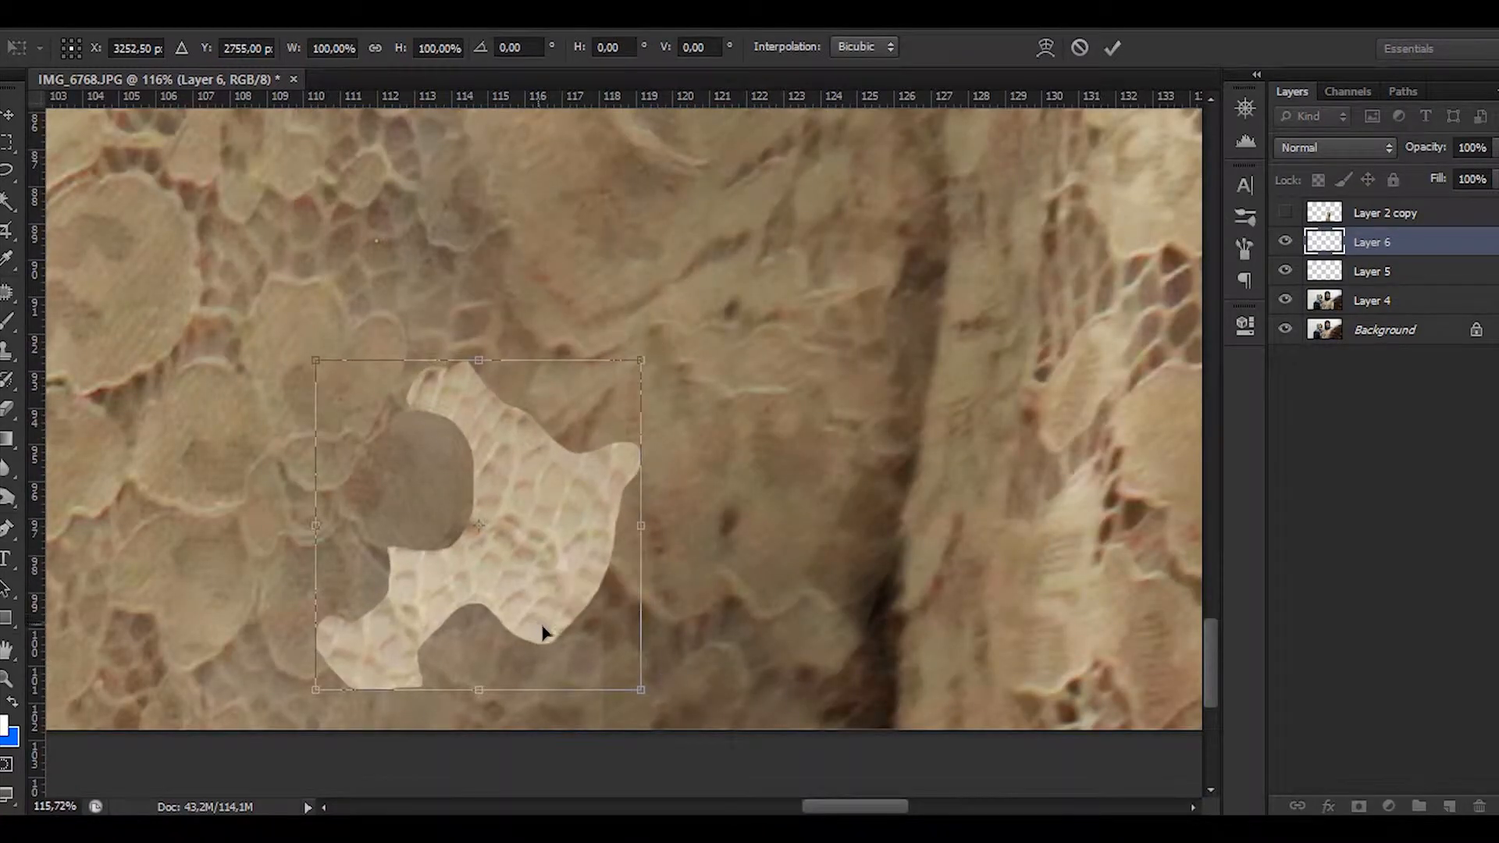
drag(641, 690, 659, 708)
mouse_move(546, 621)
mouse_down()
mouse_move(556, 627)
mouse_move(538, 620)
mouse_up()
key(Return)
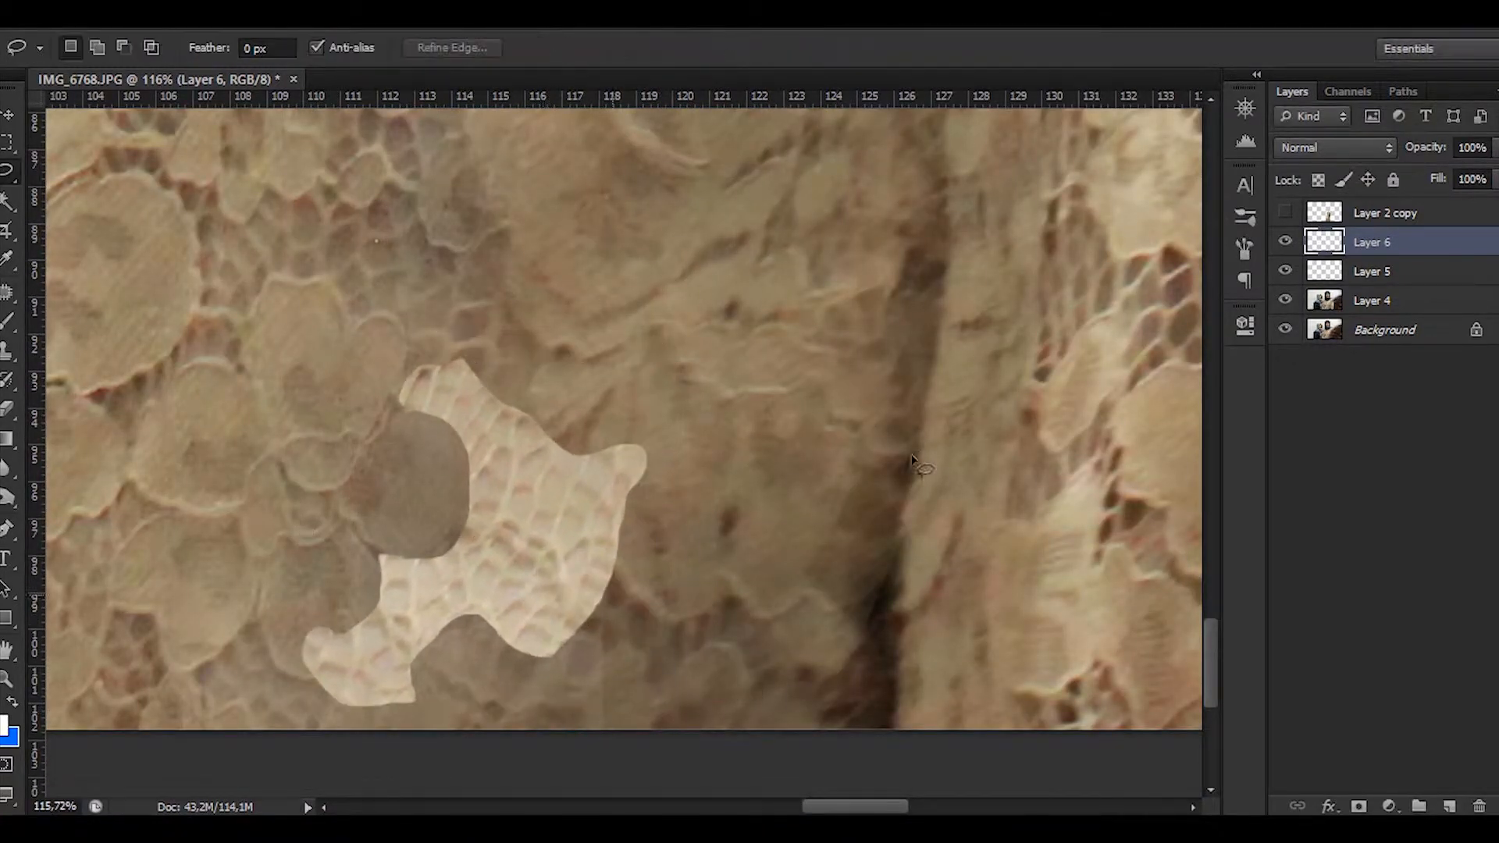
Step: Delete the light mesh copy, Layer 6, from the lower torso
mouse_move(1320, 160)
mouse_down()
mouse_move(1340, 175)
mouse_move(1319, 174)
mouse_up()
scroll(852, 465, down, 5)
scroll(852, 464, down, 1)
drag(1395, 250, 1477, 806)
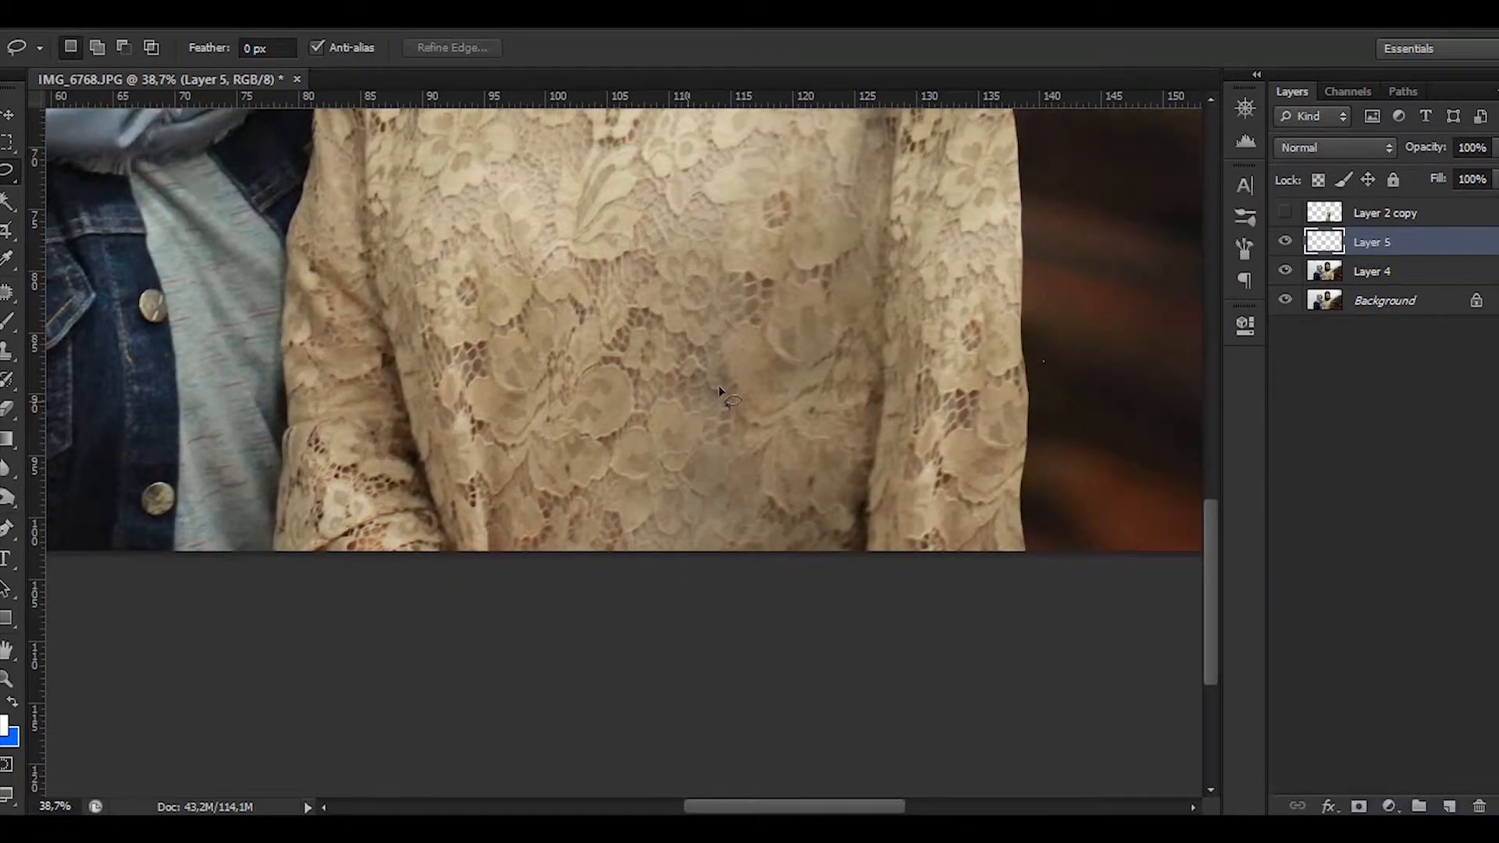
Step: Lasso the darker mesh area in the lower torso, copy it from Layer 4, and place the copy above Layer 5
scroll(591, 326, up, 5)
scroll(591, 326, up, 5)
drag(752, 509, 749, 591)
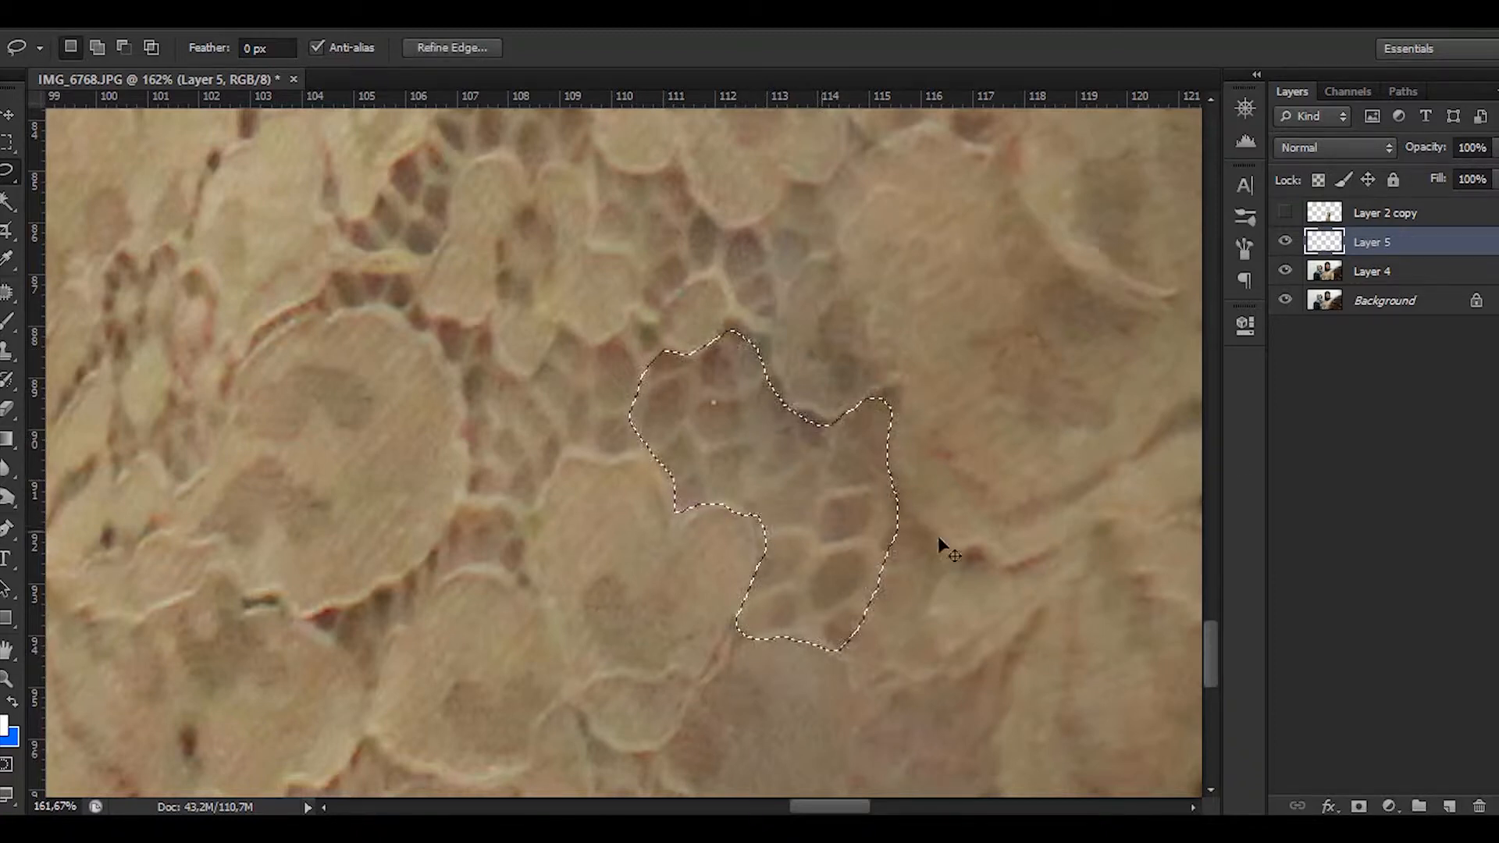
click(1386, 270)
key(ctrl+j)
drag(1388, 273, 1383, 232)
Step: Move the darker mesh copy down onto the smudged lace near the bottom of the torso
key(ctrl+t)
scroll(905, 617, down, 4)
drag(905, 616, 681, 346)
mouse_move(622, 311)
mouse_down()
mouse_move(791, 507)
mouse_move(715, 468)
mouse_up()
key(Return)
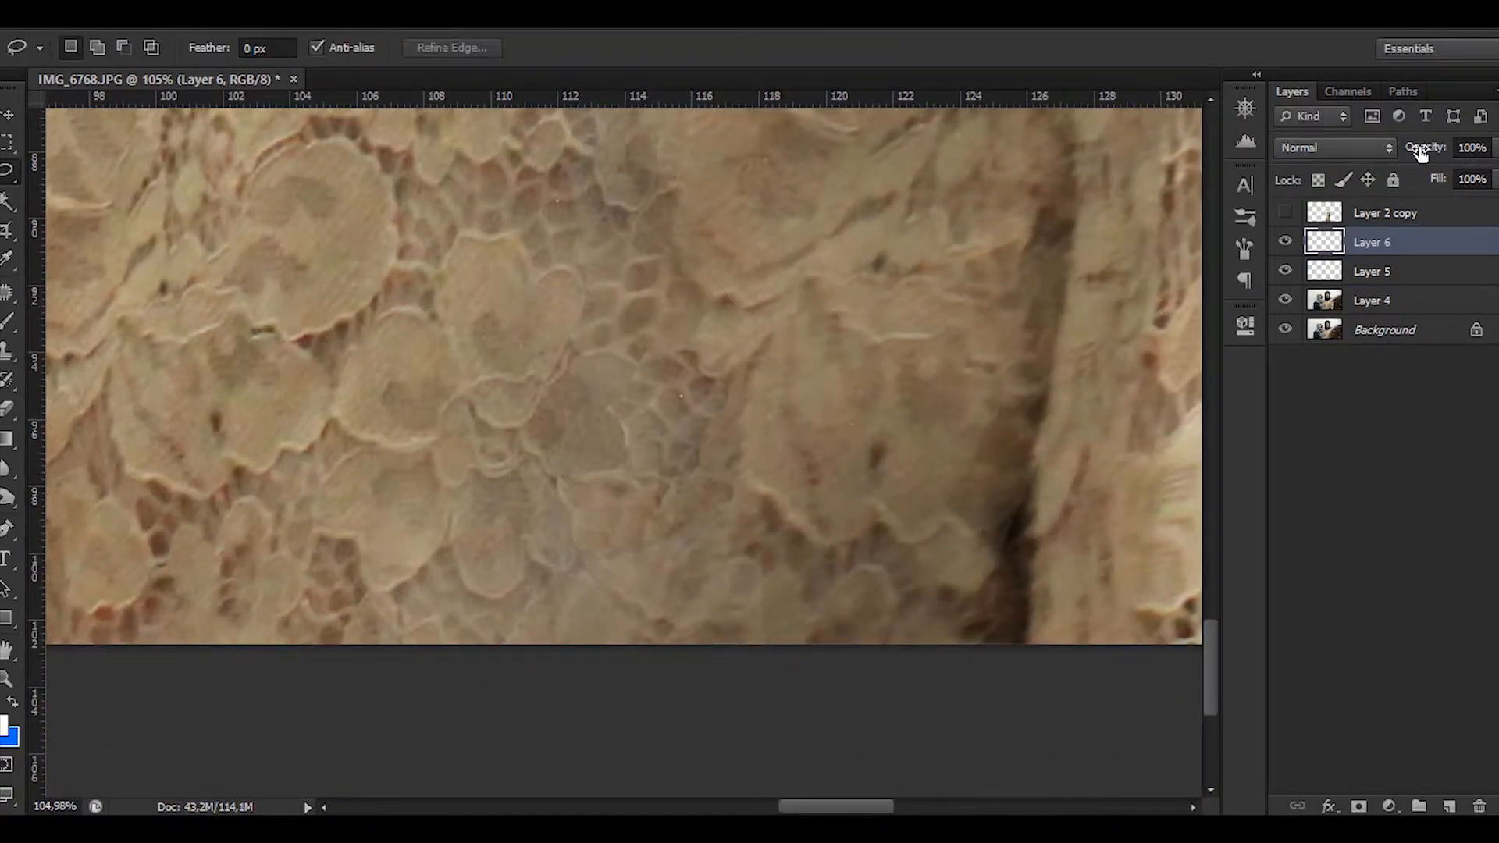
Step: Lower the new mesh patch's opacity to 85% and erase its edges to blend it into the surrounding lace
scroll(796, 559, up, 5)
key(e)
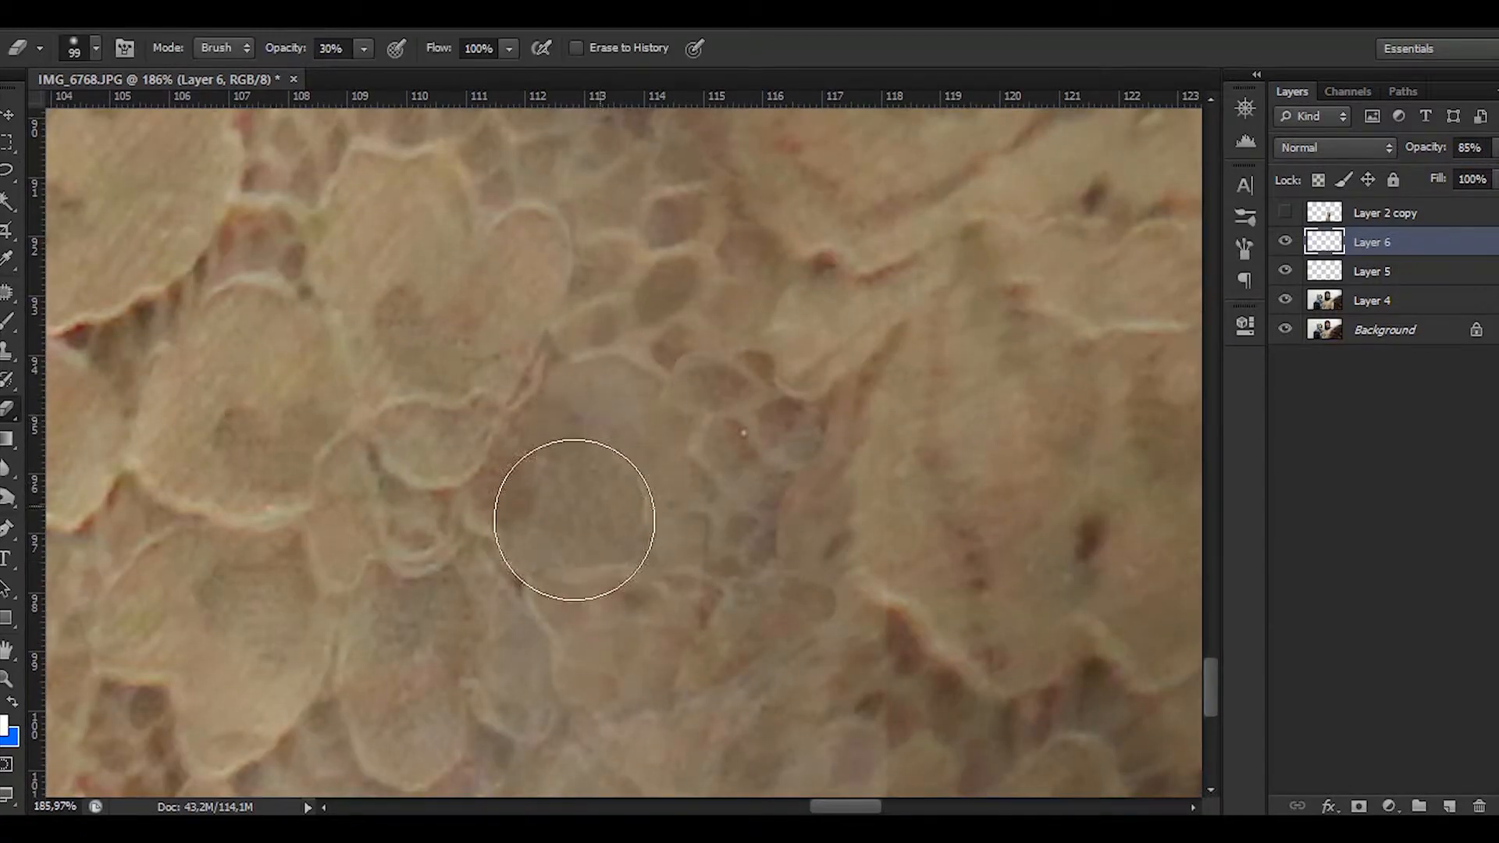
drag(599, 414, 825, 368)
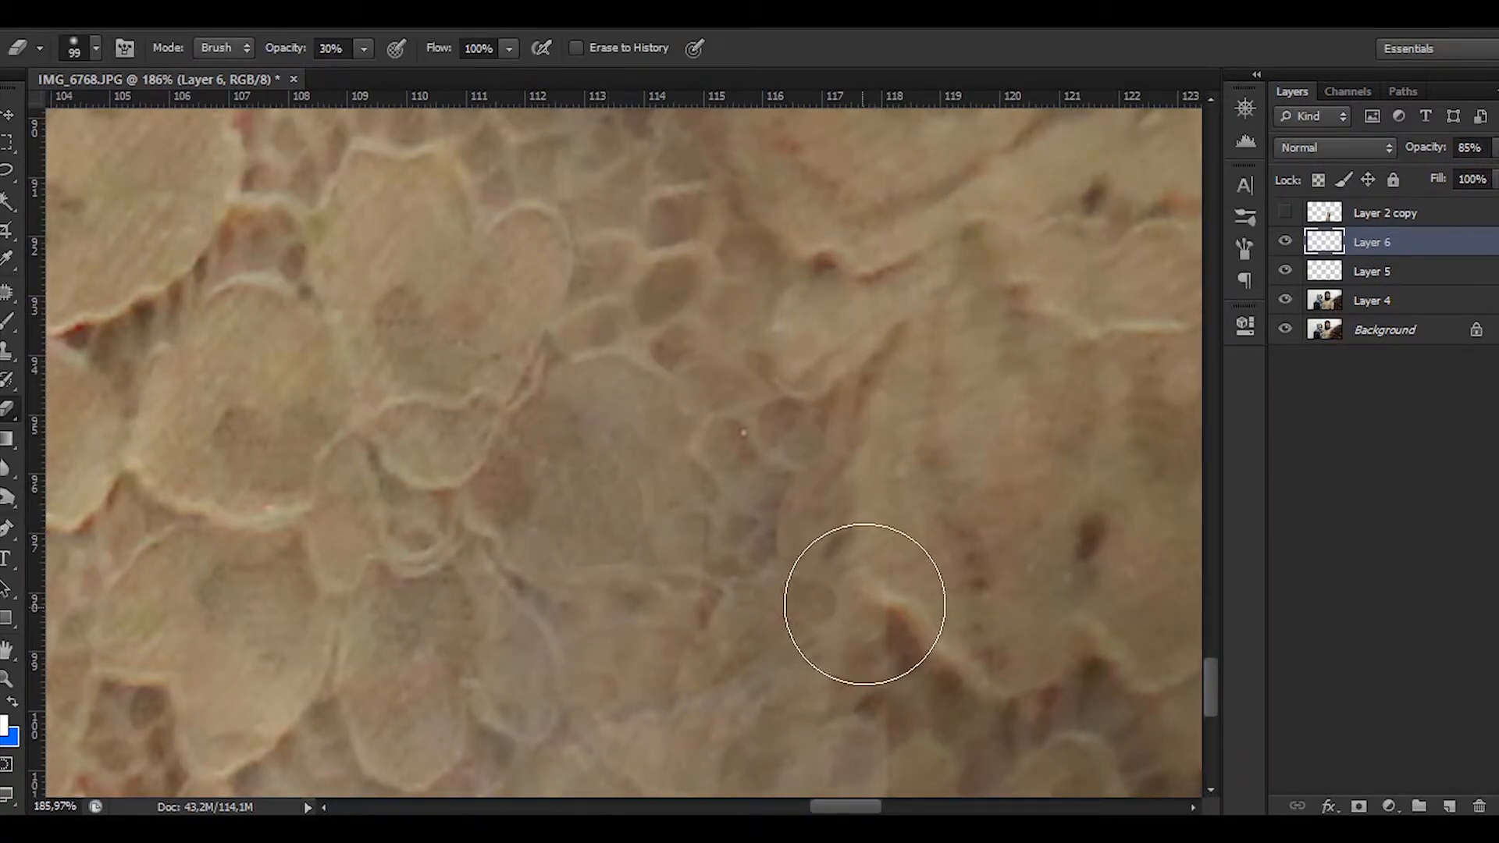
Step: Check the blended torso at a wider view and raise the mesh patch on Layer 6 to 94% opacity
scroll(864, 604, down, 5)
click(1311, 302)
scroll(841, 547, down, 2)
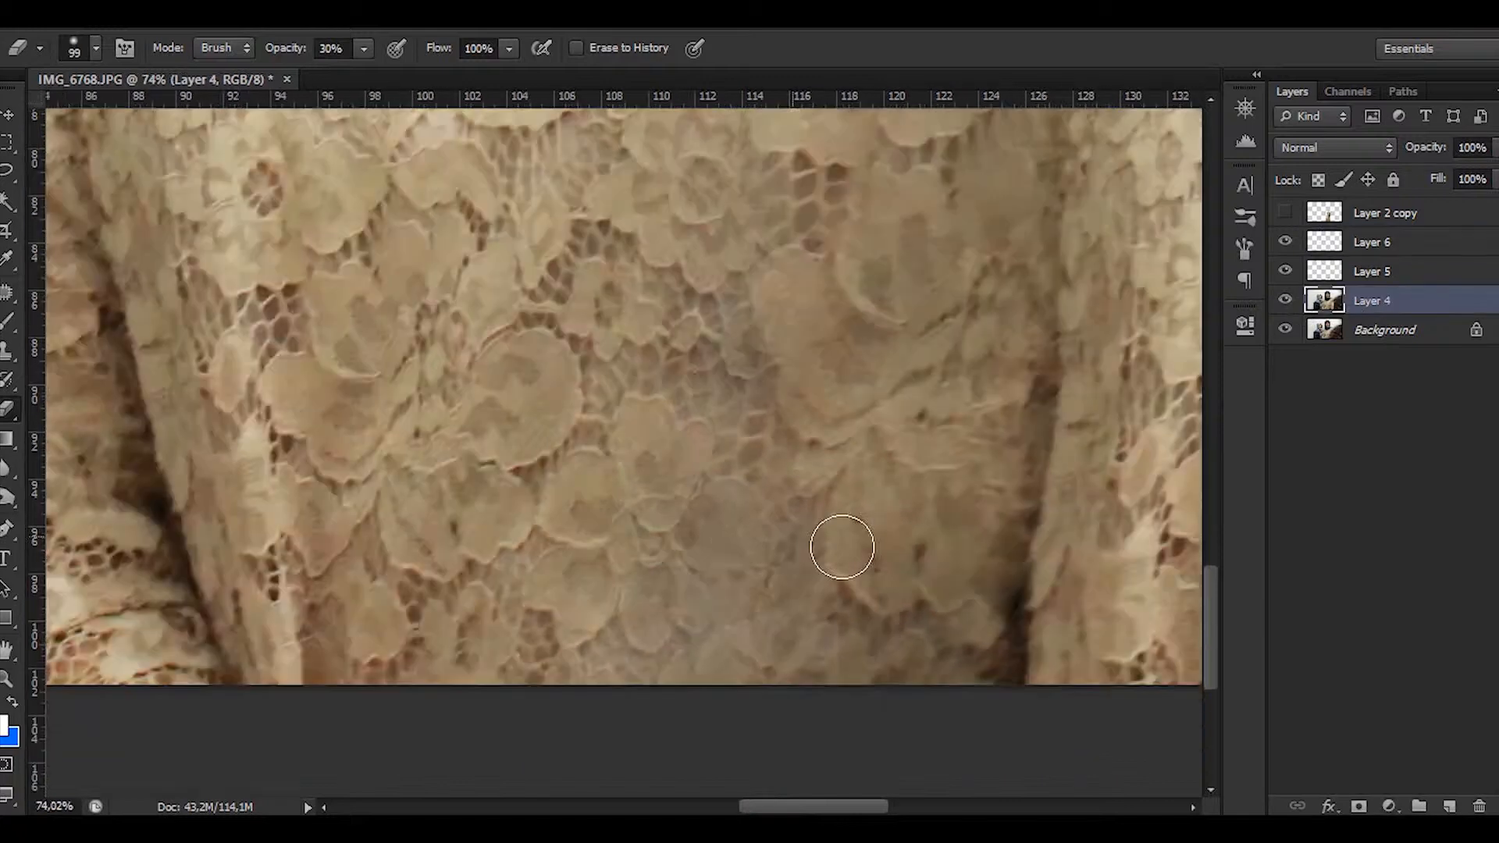
scroll(841, 546, down, 2)
click(1338, 248)
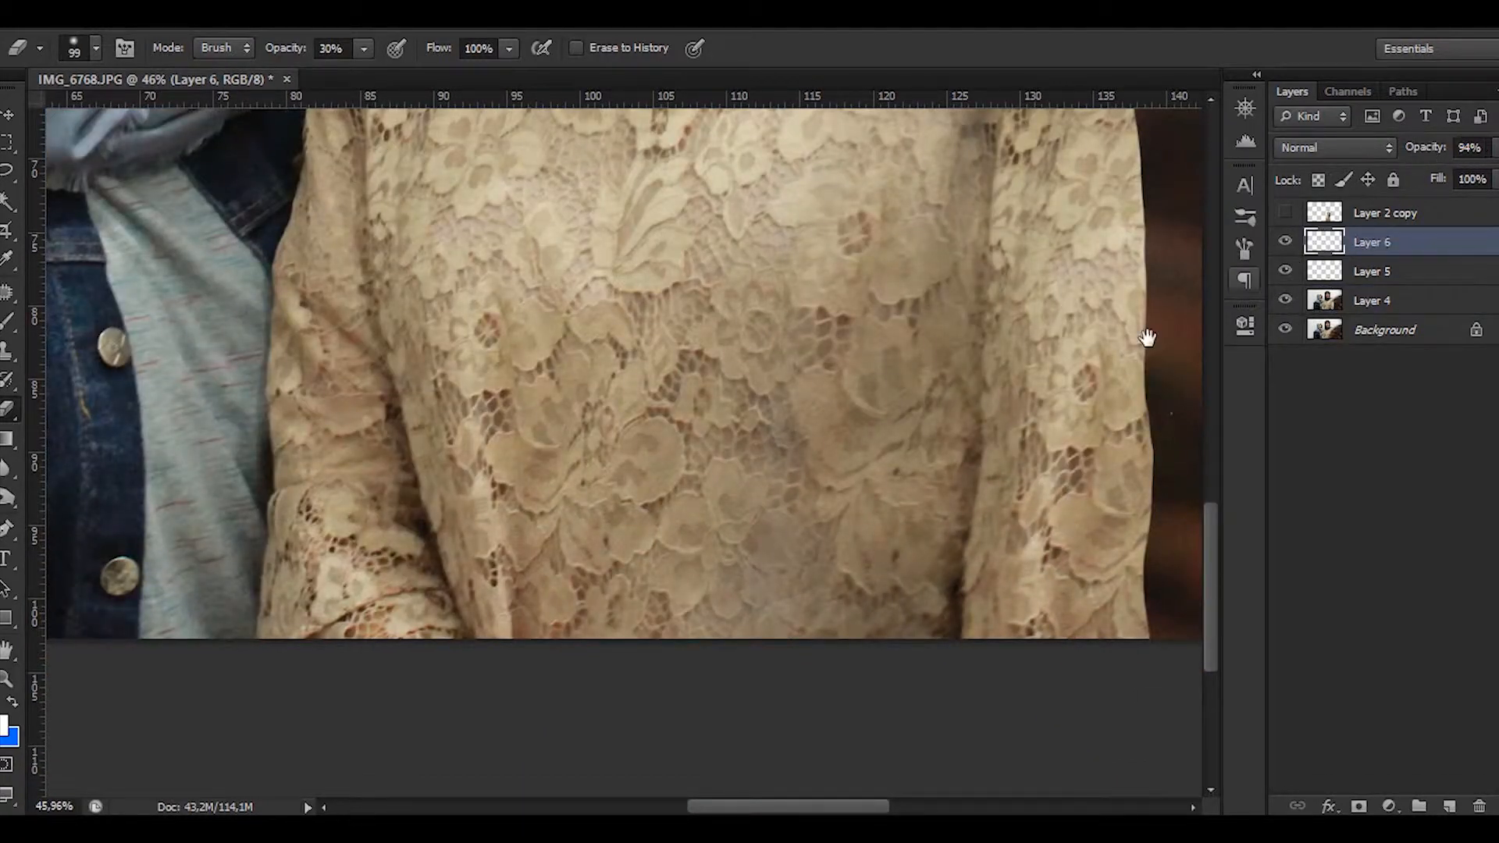
Step: Clone over the mesh patch's hard edge at the bottom of the torso, using a 25 px Clone Stamp at 37% opacity
scroll(797, 541, up, 8)
key(s)
right_click(834, 361)
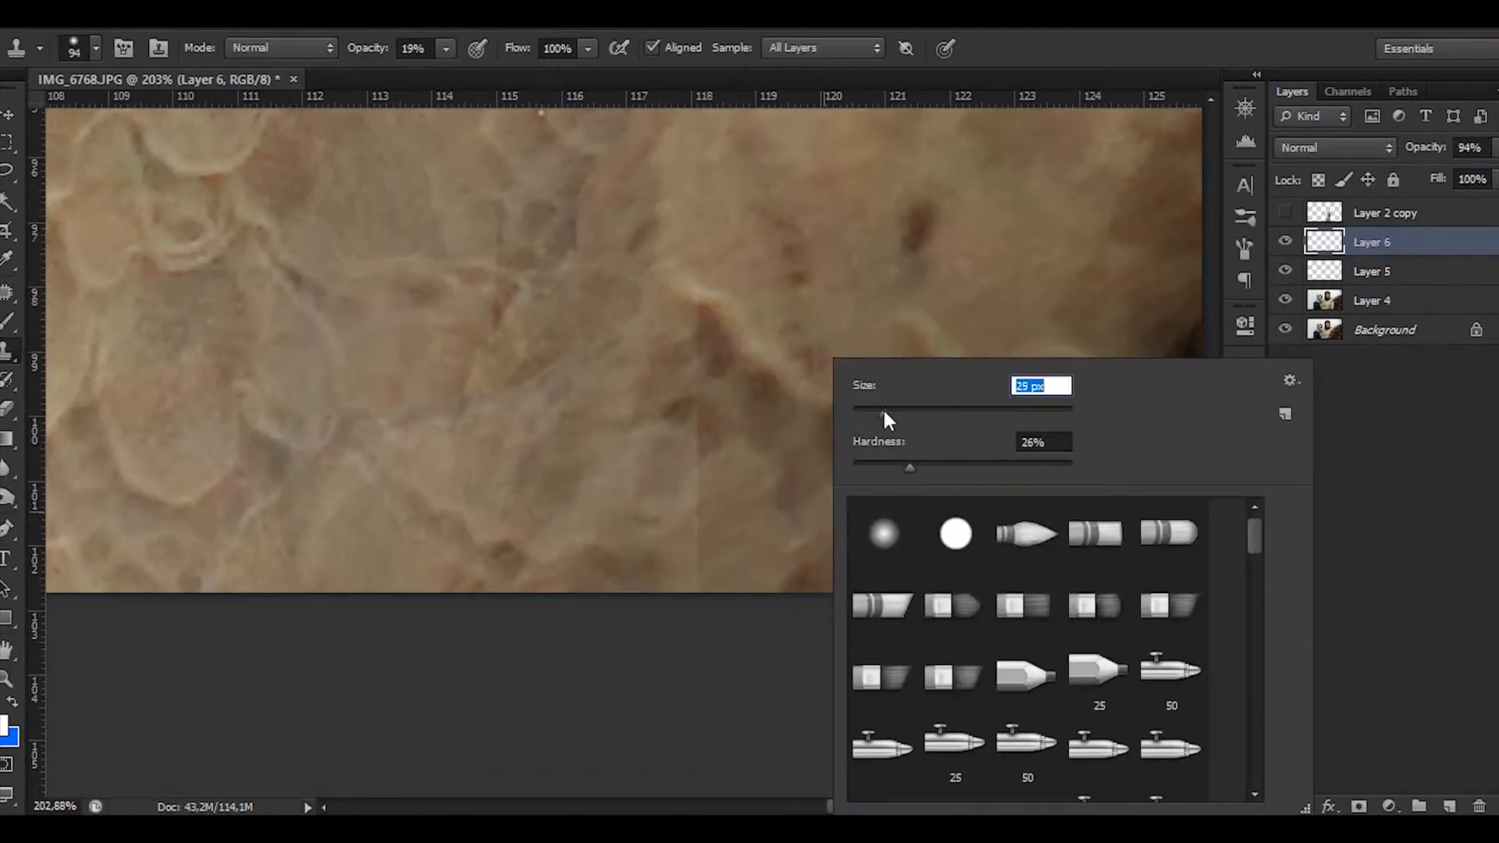
click(884, 413)
click(702, 564)
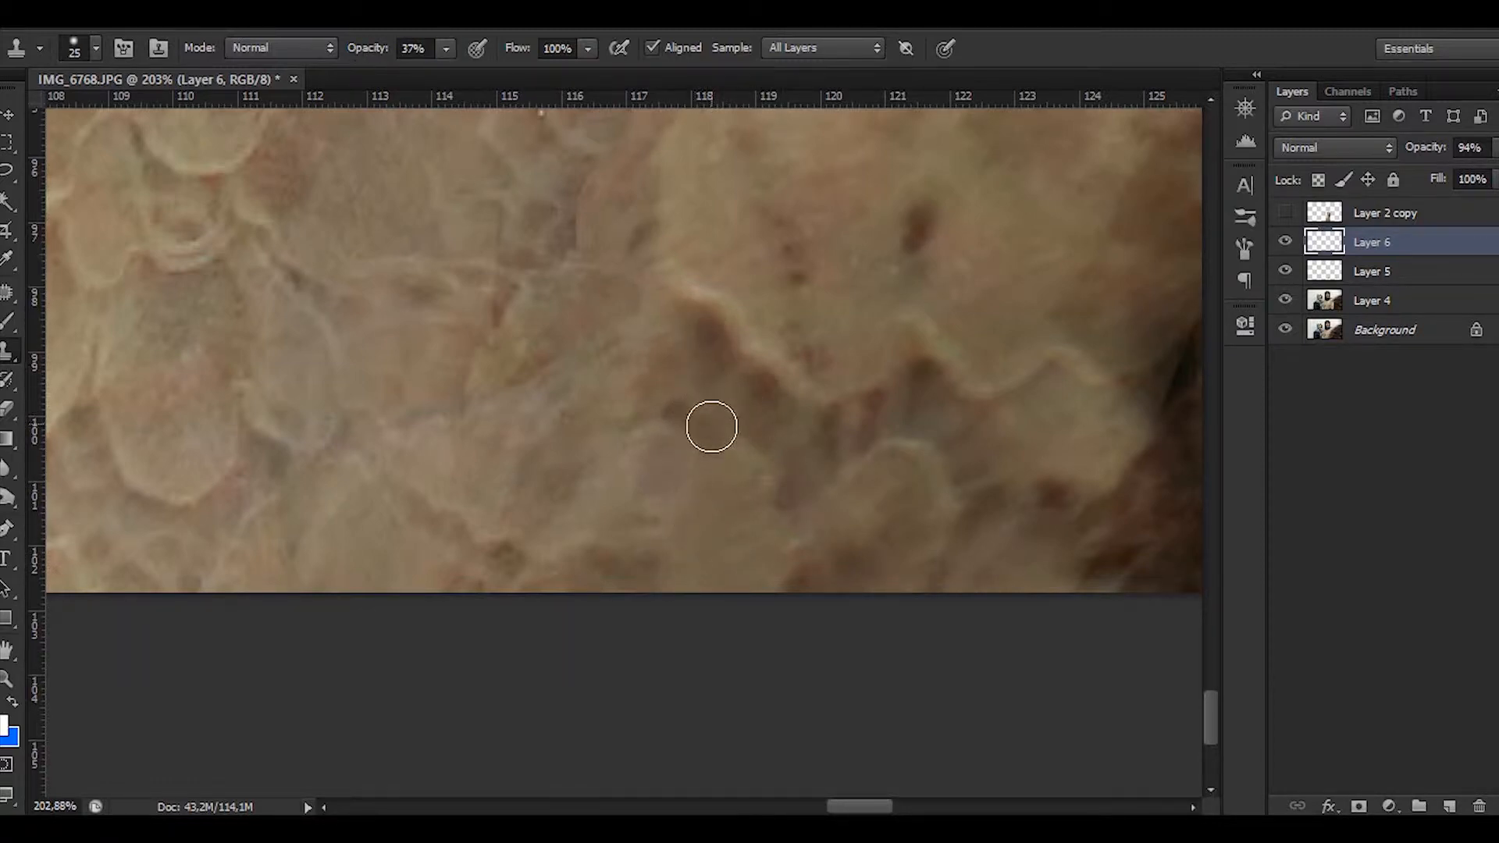
scroll(698, 524, down, 5)
scroll(819, 405, up, 5)
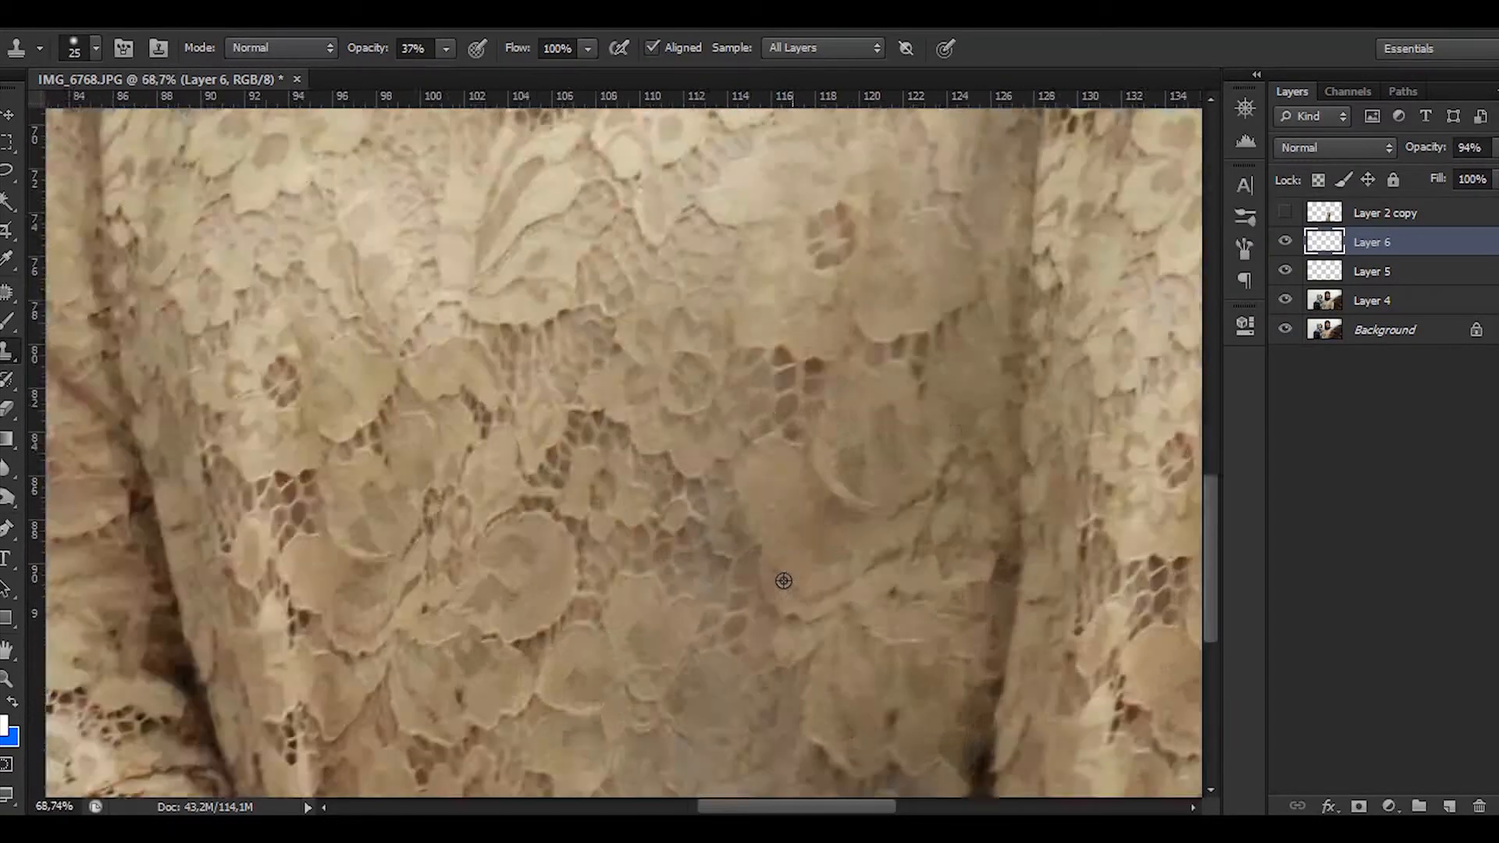
scroll(859, 468, down, 2)
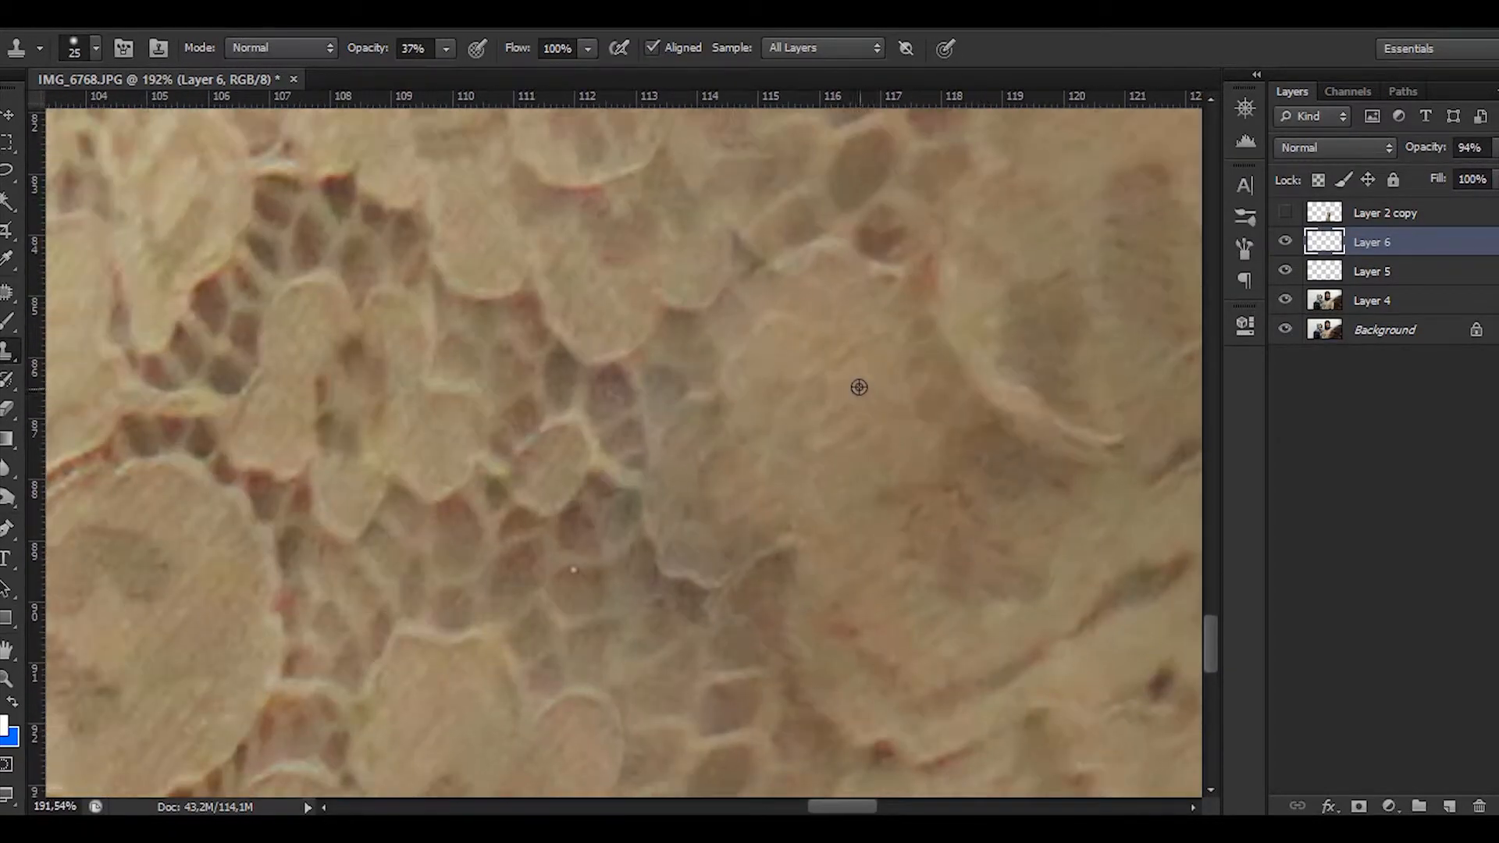
scroll(835, 578, down, 4)
scroll(823, 601, down, 2)
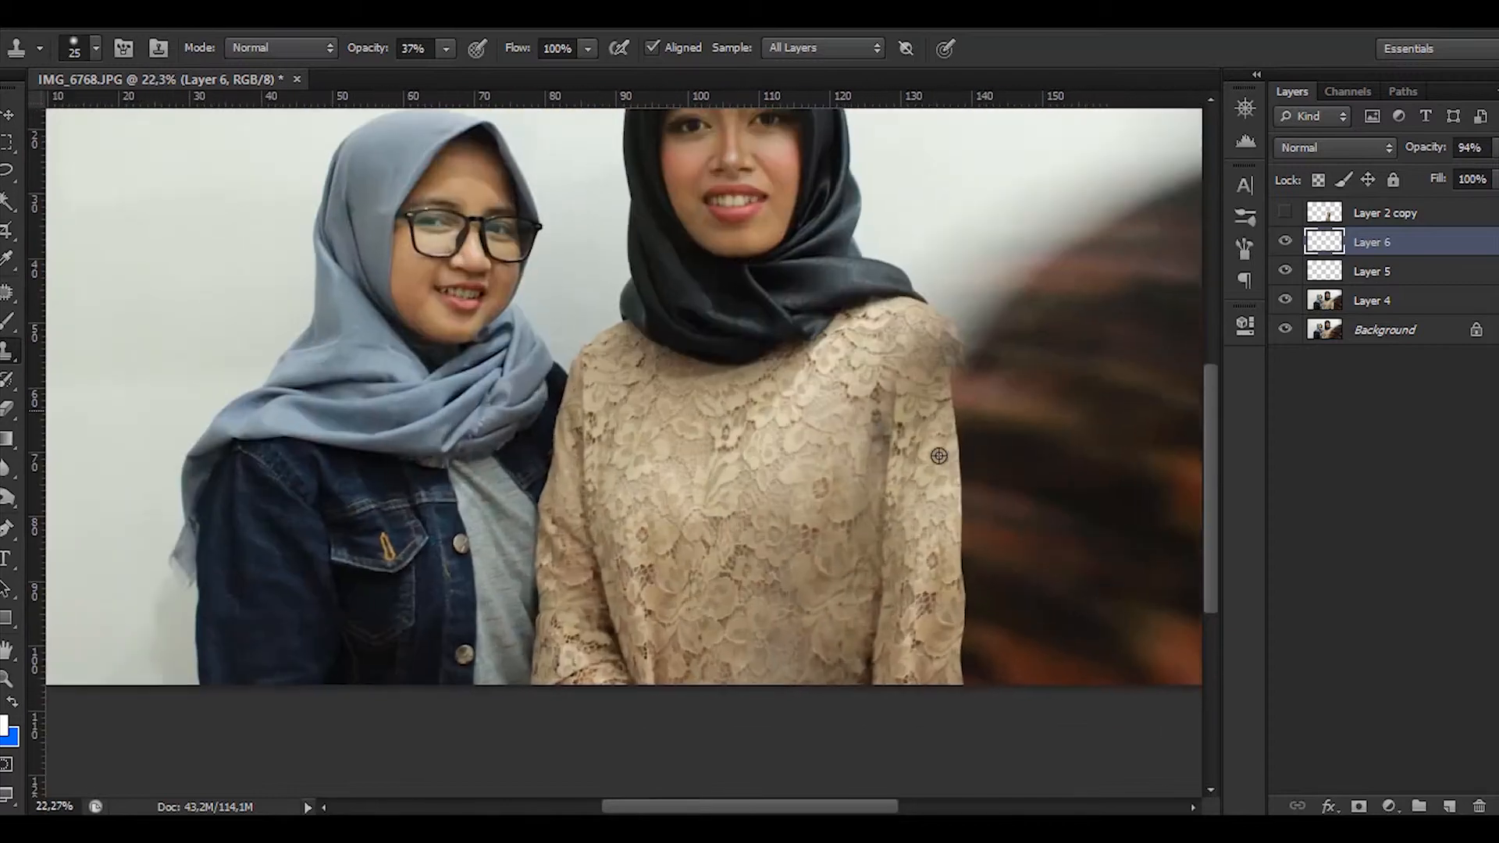
Step: Soften the dark smudge along the fold between torso and sleeve with the 25 px Clone Stamp at 17% opacity
scroll(870, 395, up, 6)
scroll(612, 368, down, 2)
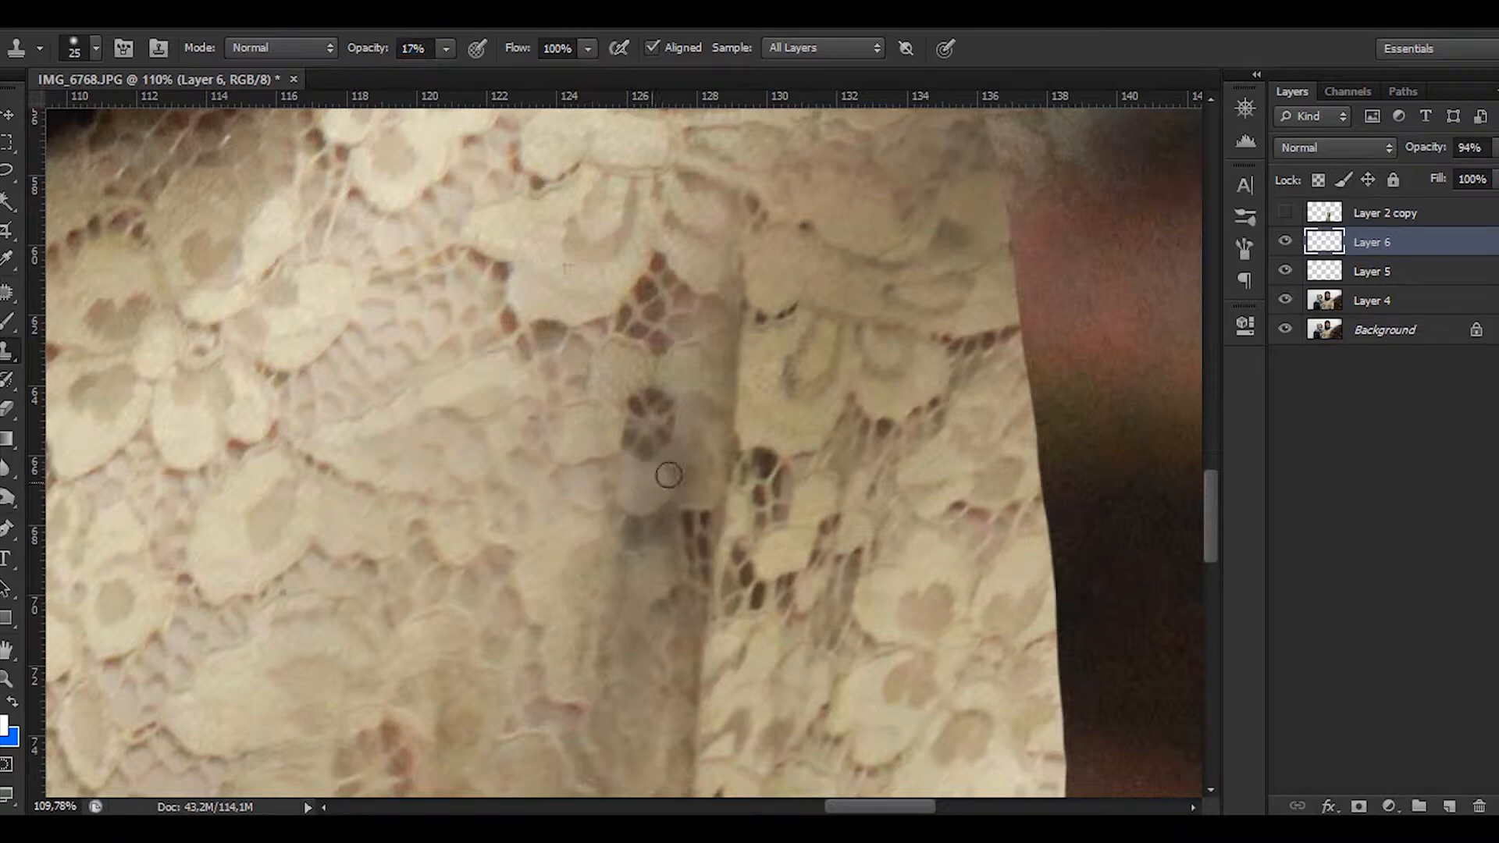
scroll(701, 436, down, 2)
scroll(657, 486, up, 2)
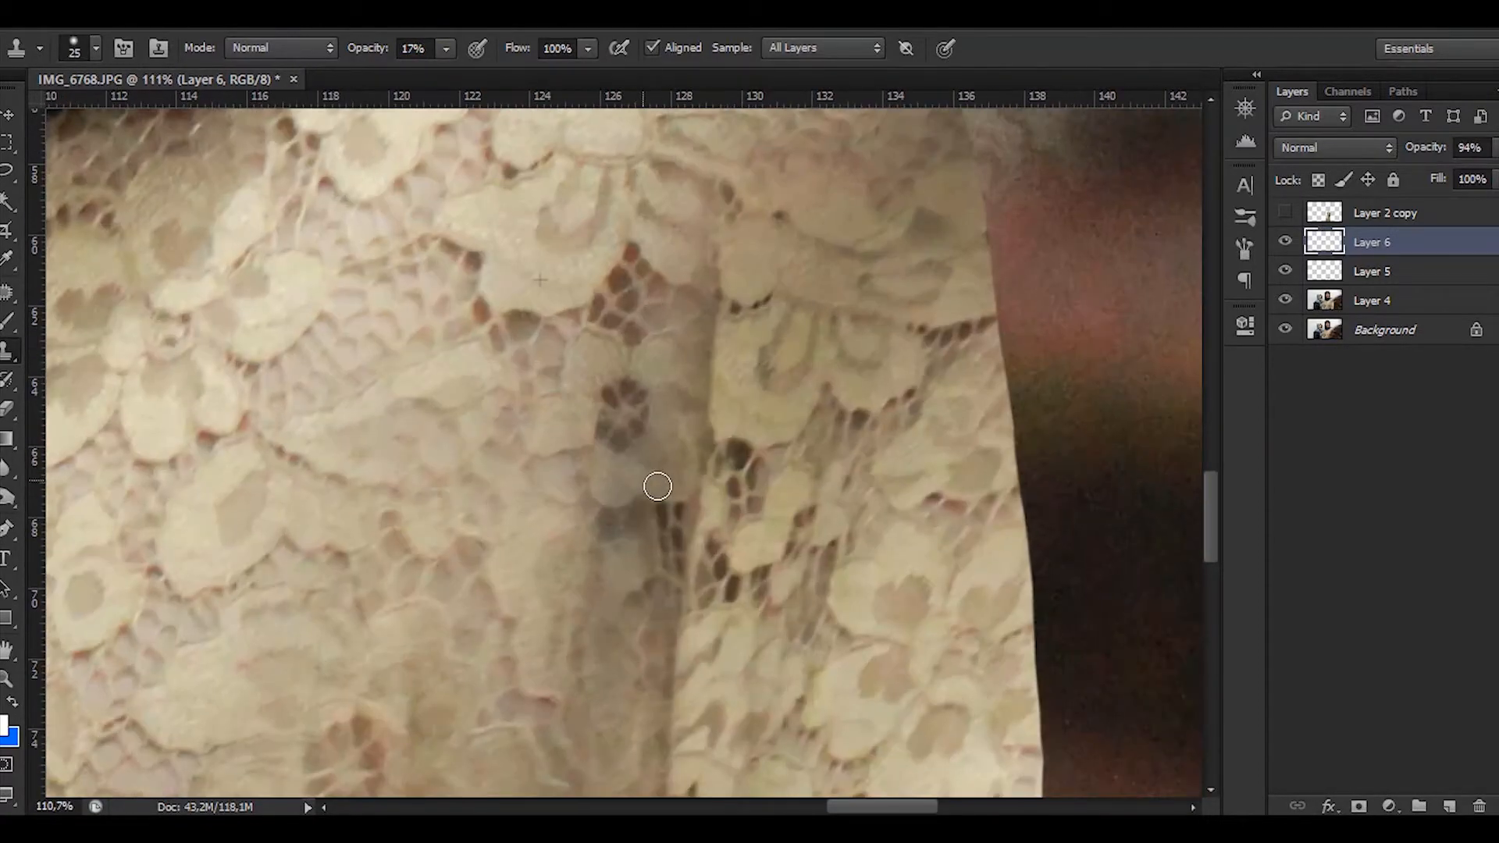
scroll(670, 480, down, 2)
scroll(599, 580, up, 3)
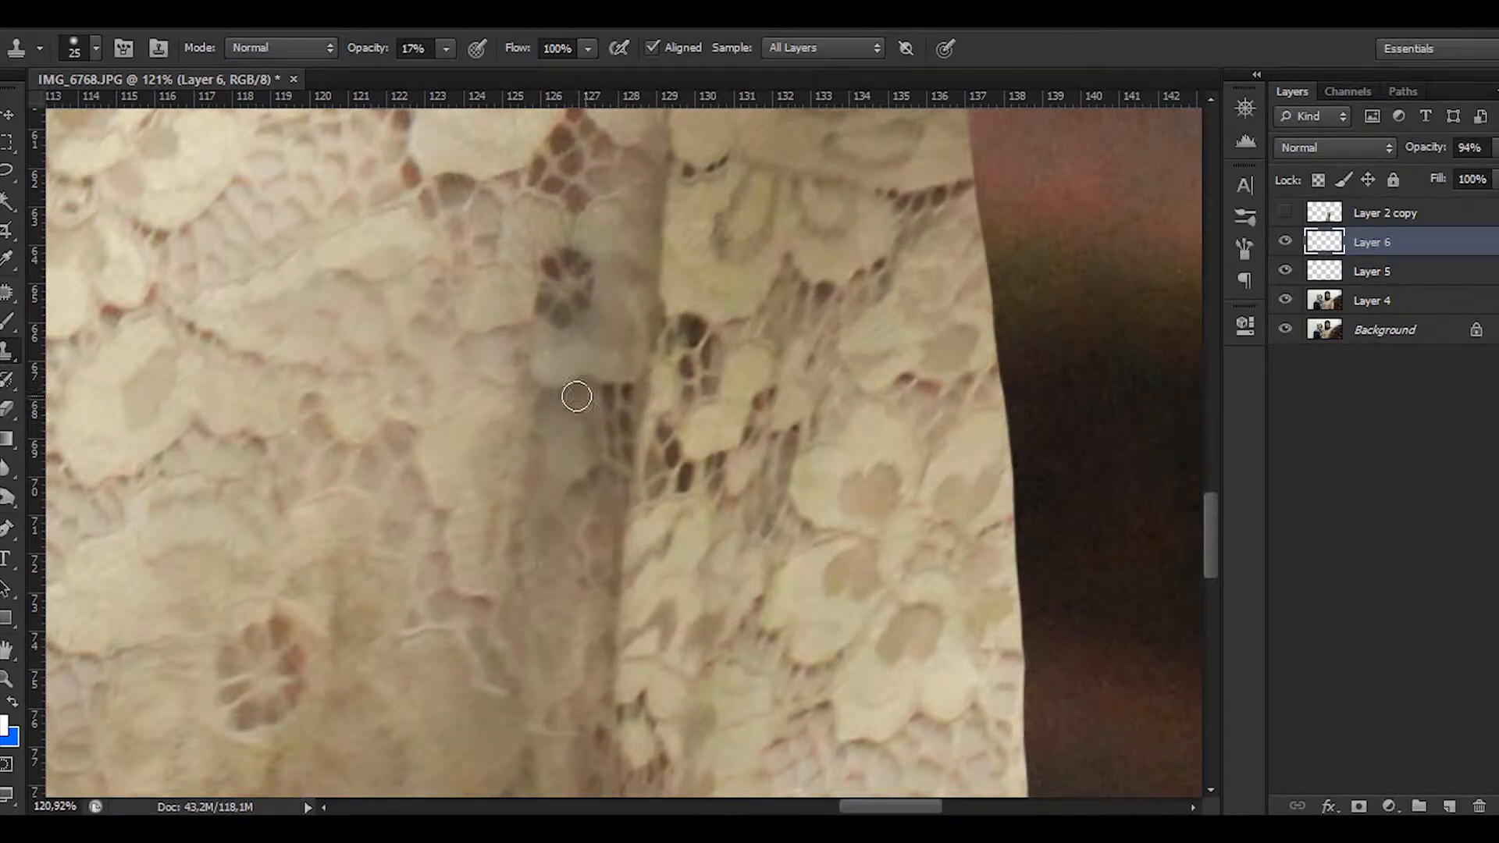
scroll(584, 507, down, 2)
scroll(669, 508, up, 3)
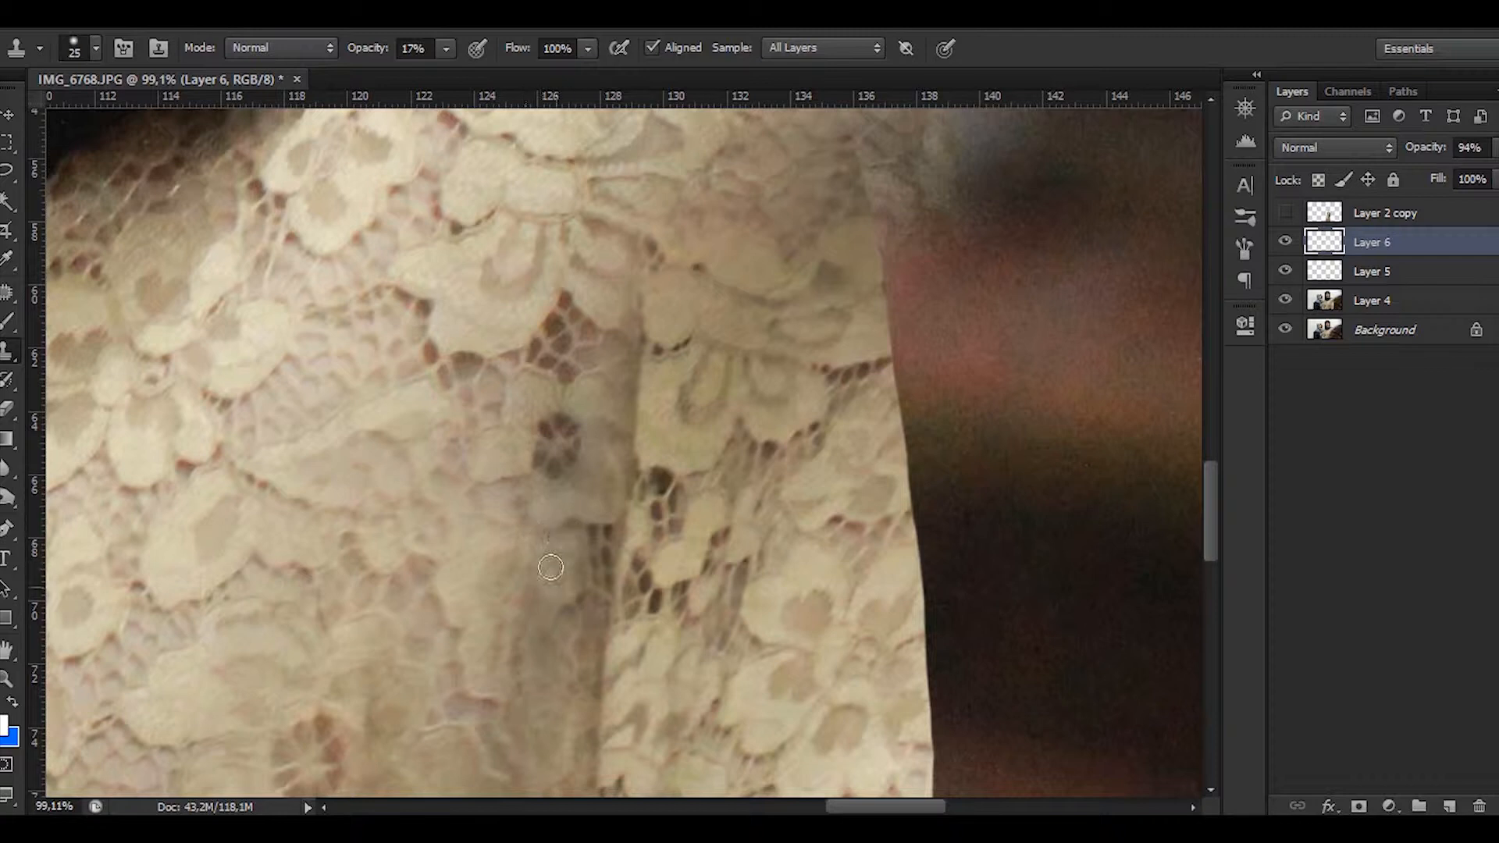
scroll(757, 520, down, 4)
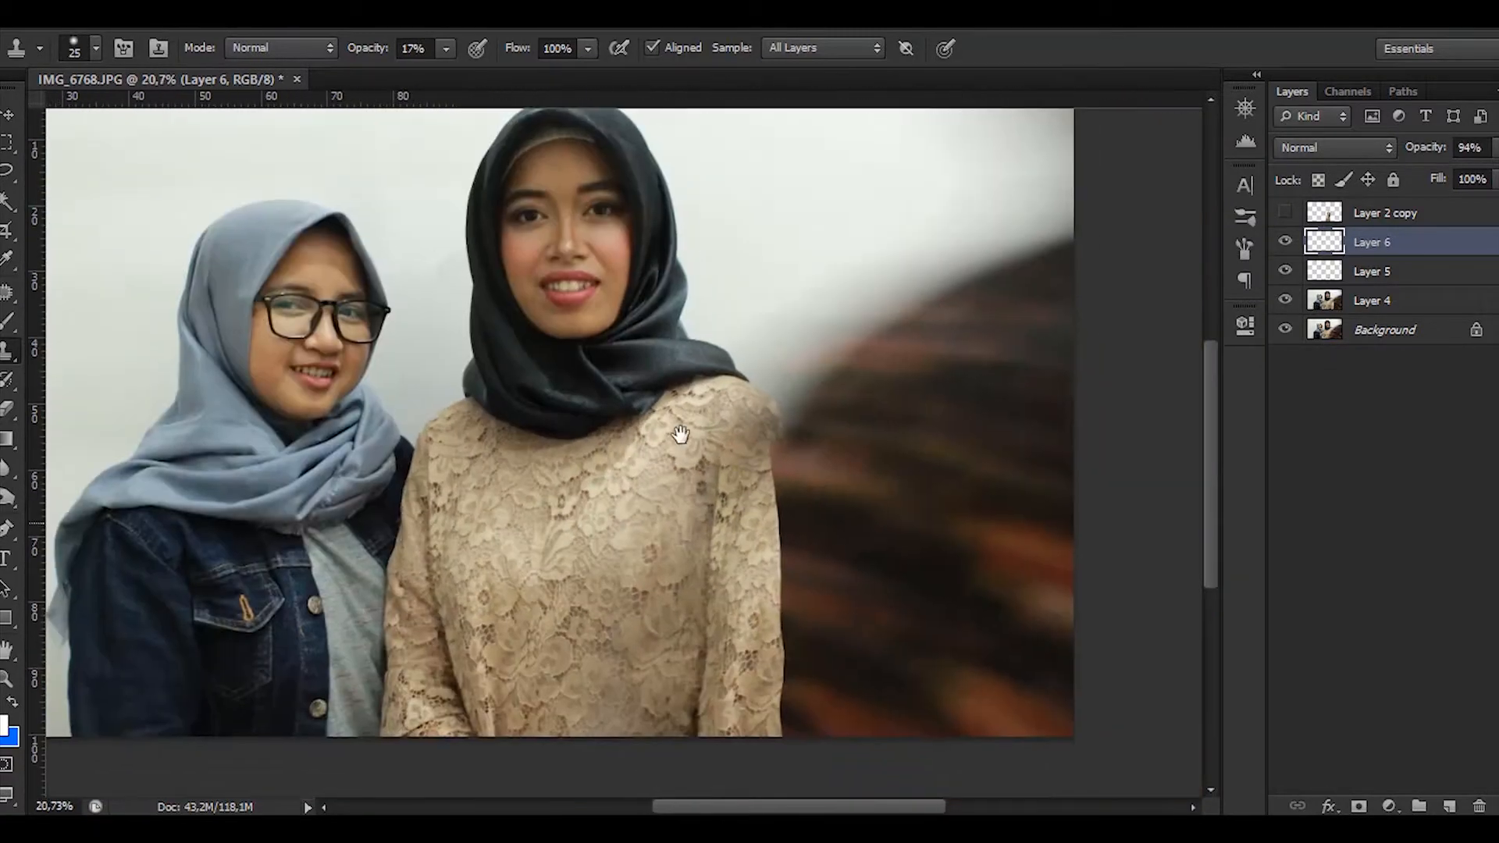
Step: Merge Layer 6, Layer 5 and Layer 4 into one layer and compare the result with the original background
shift+click(1358, 273)
key(ctrl+e)
shift+click(1358, 273)
key(ctrl+e)
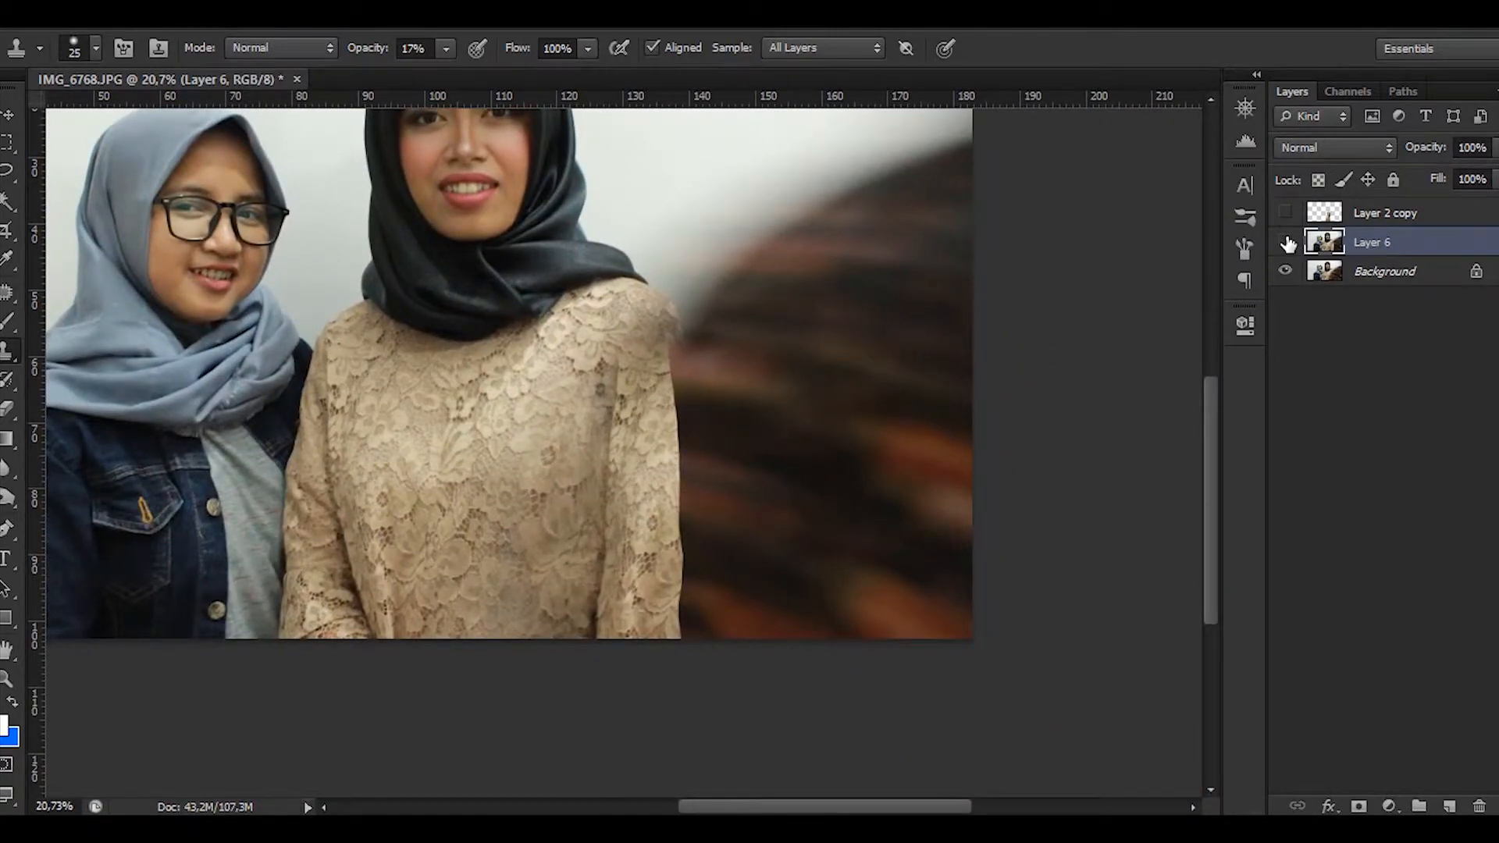
click(1284, 242)
click(1285, 242)
click(1285, 242)
click(1285, 242)
Step: Show Layer 2 copy, move the copied sleeve over the woman's outer sleeve, and warp its lower outer corner down to the photo's edge
click(1288, 216)
click(1284, 212)
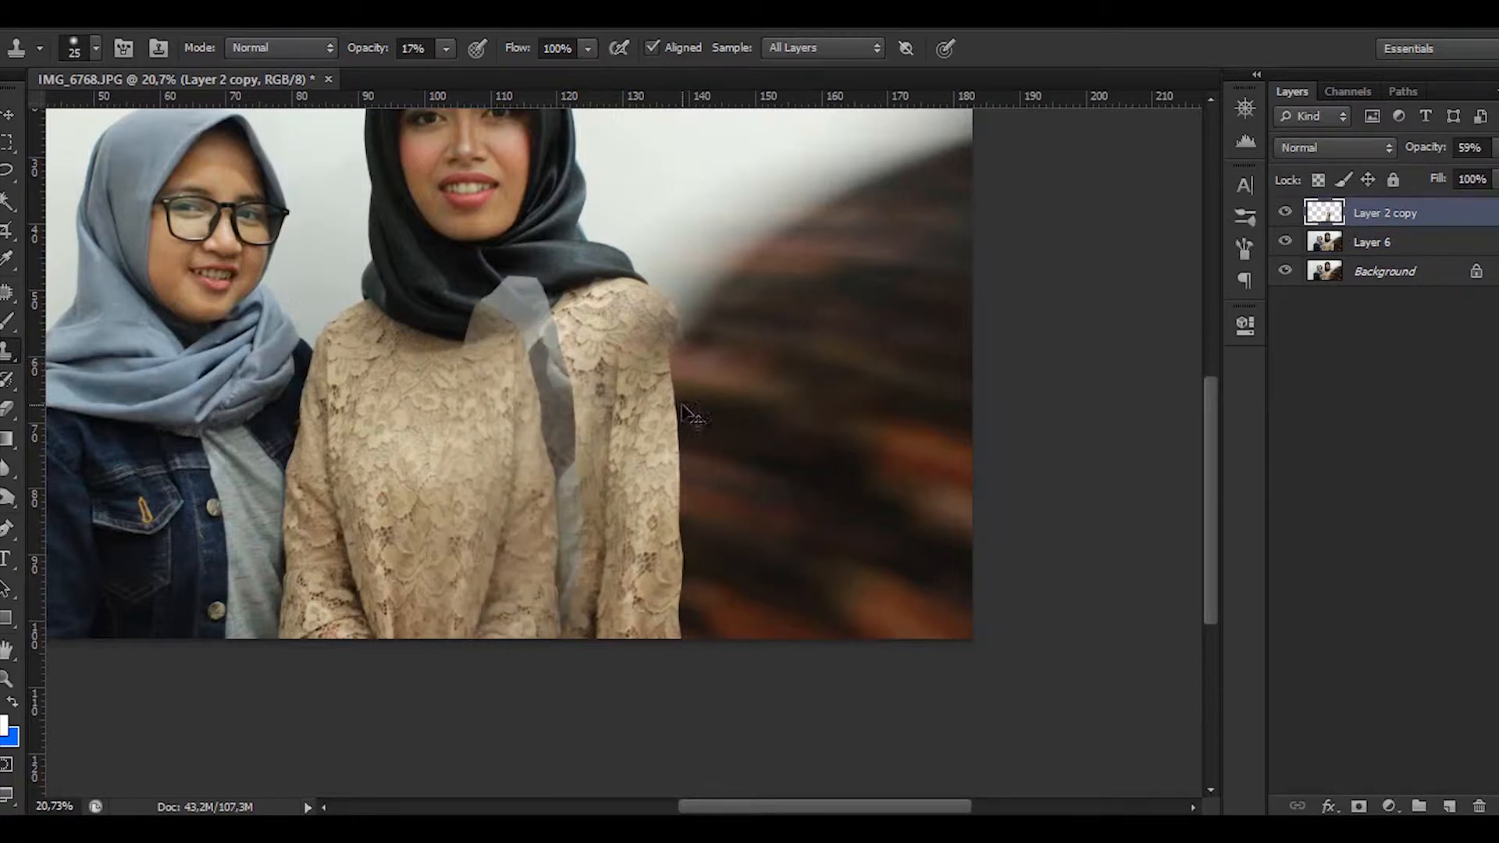
key(ctrl+t)
drag(500, 443, 696, 444)
scroll(714, 593, up, 2)
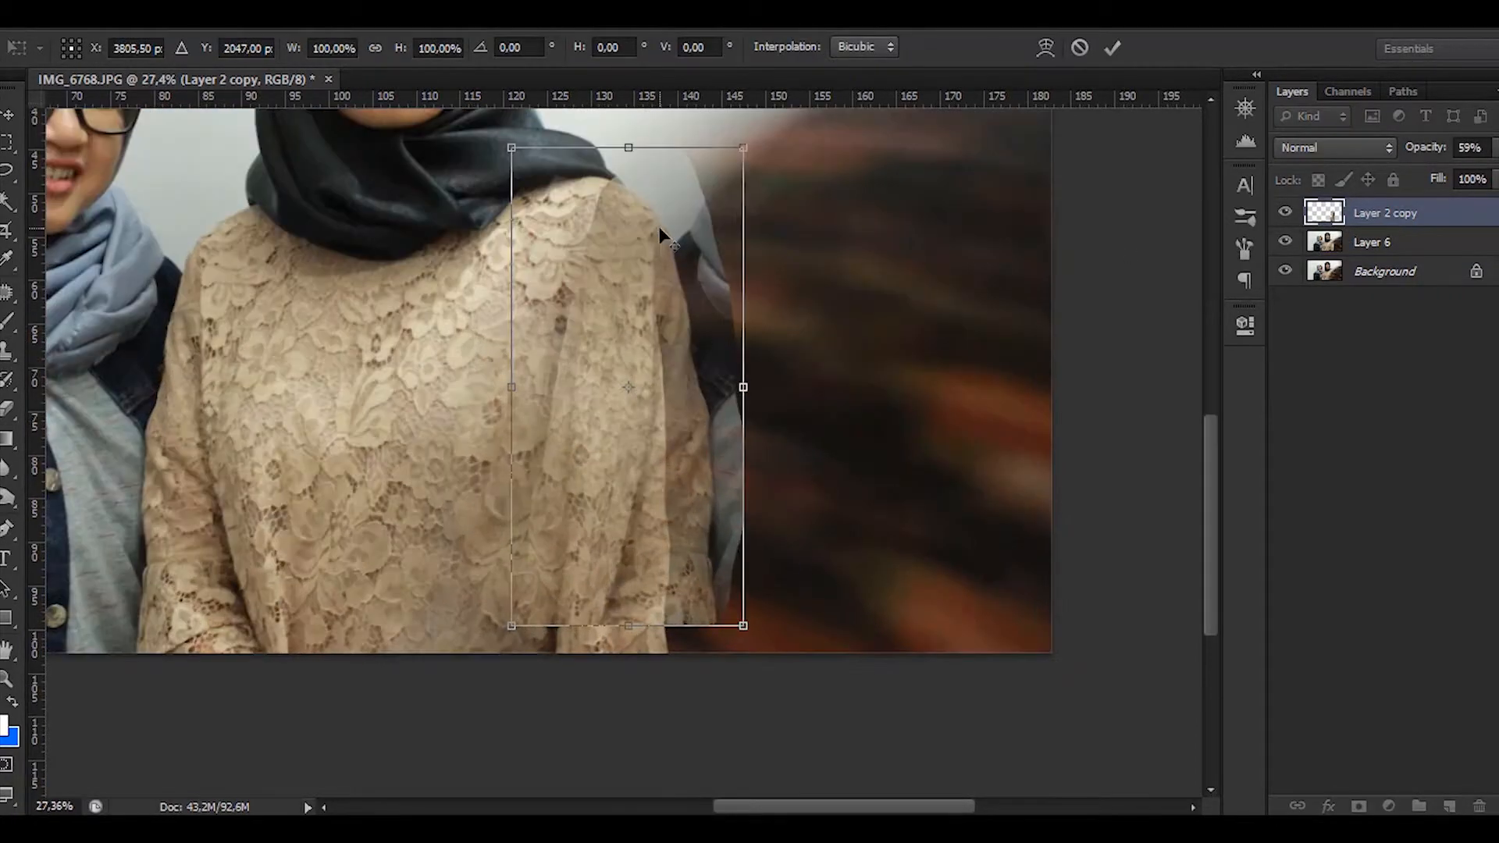
right_click(721, 192)
click(780, 368)
drag(743, 625, 648, 666)
scroll(656, 601, up, 1)
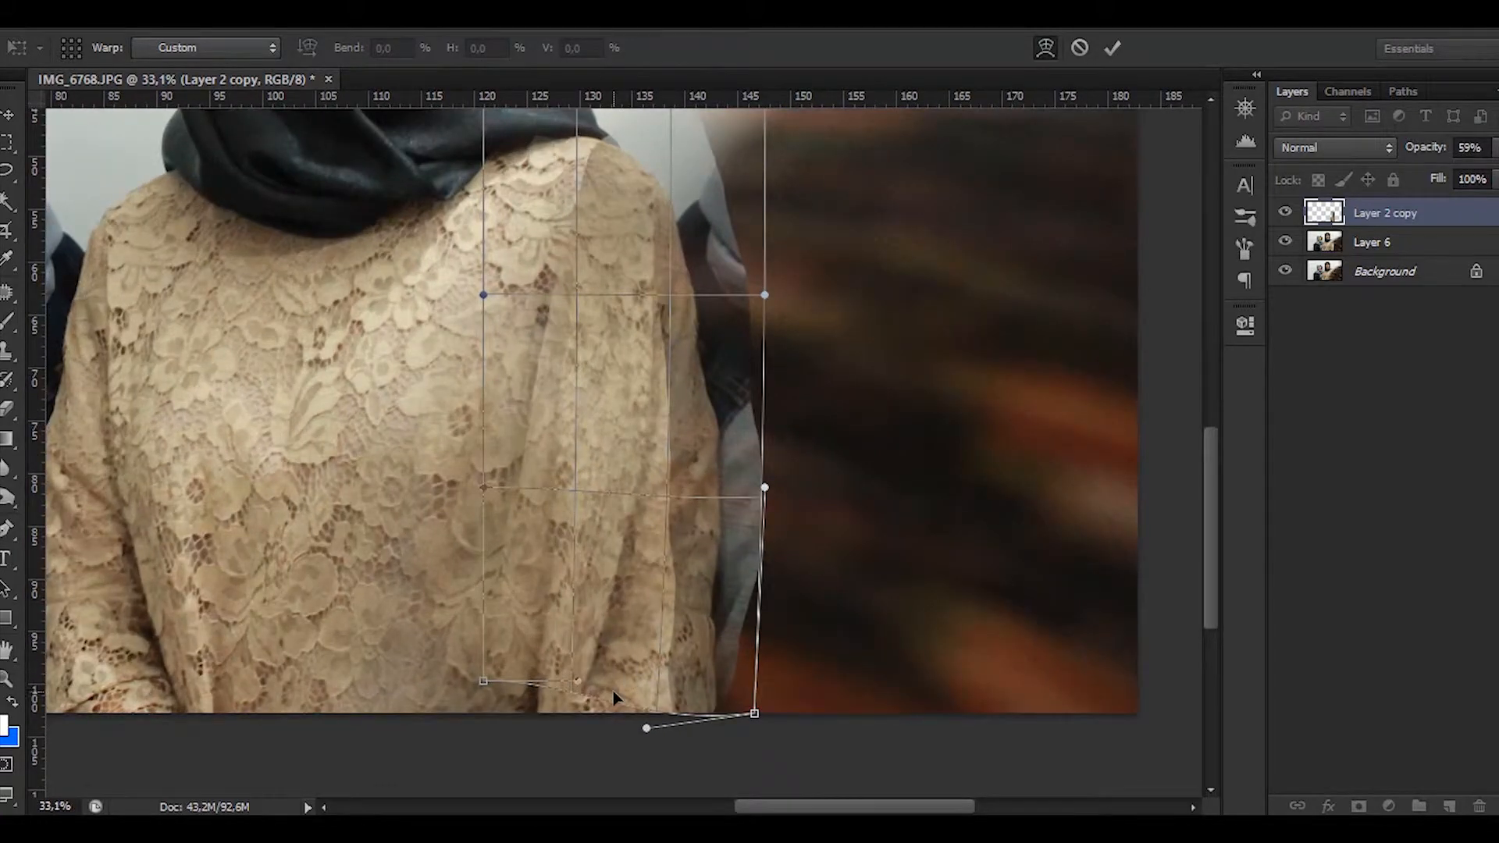
click(1112, 51)
Step: Set the opacity of Layer 2 copy to 100%
key(s)
click(1470, 147)
text(100)
key(Return)
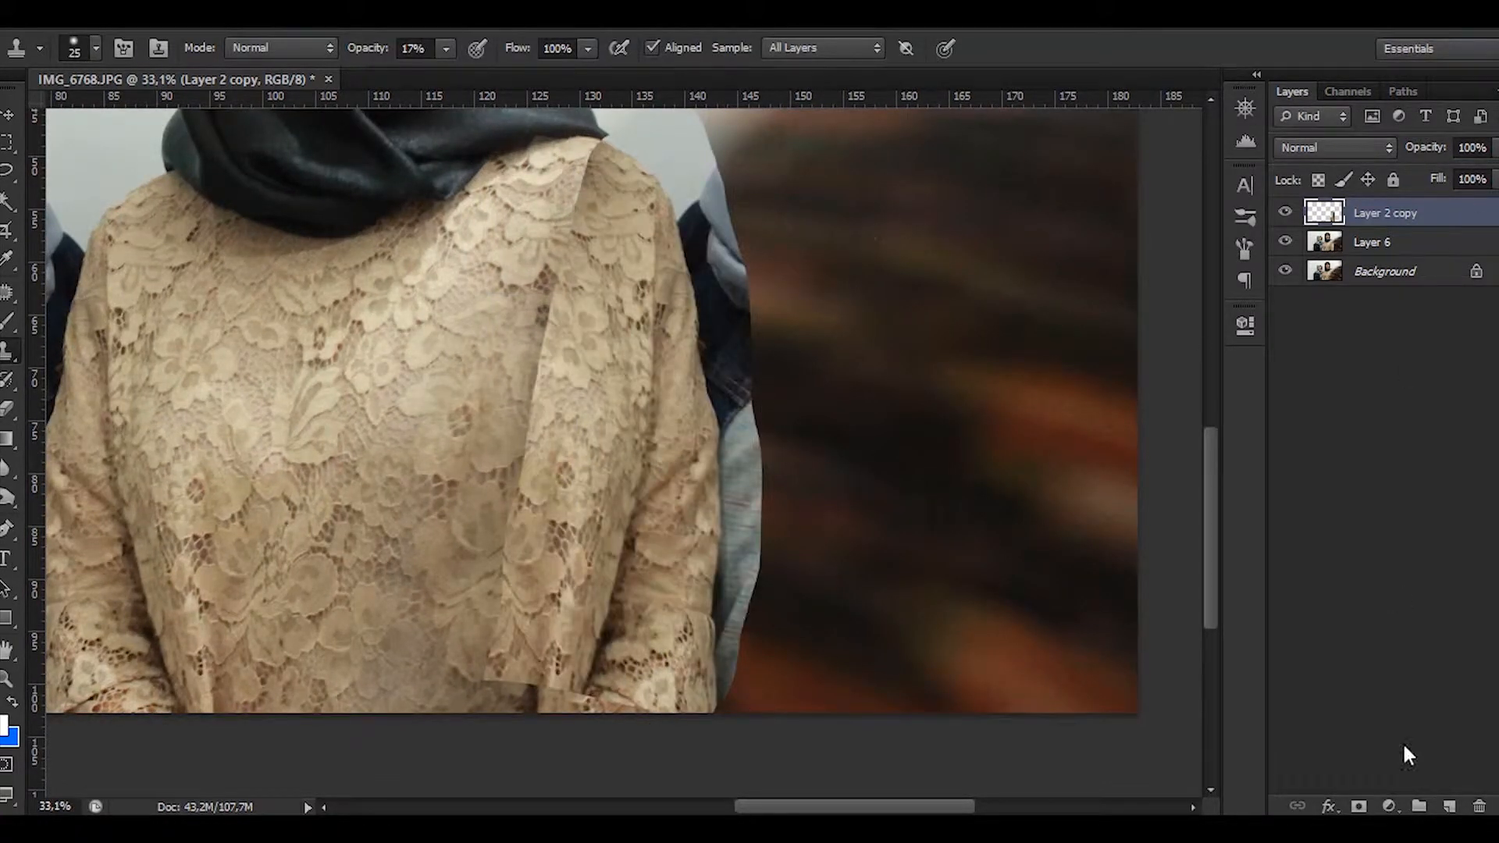
Step: Add a layer mask to Layer 2 copy and mask out the sleeve's inner edge with a 149 px Eraser
click(1359, 806)
key(e)
right_click(555, 339)
key(0)
key(Escape)
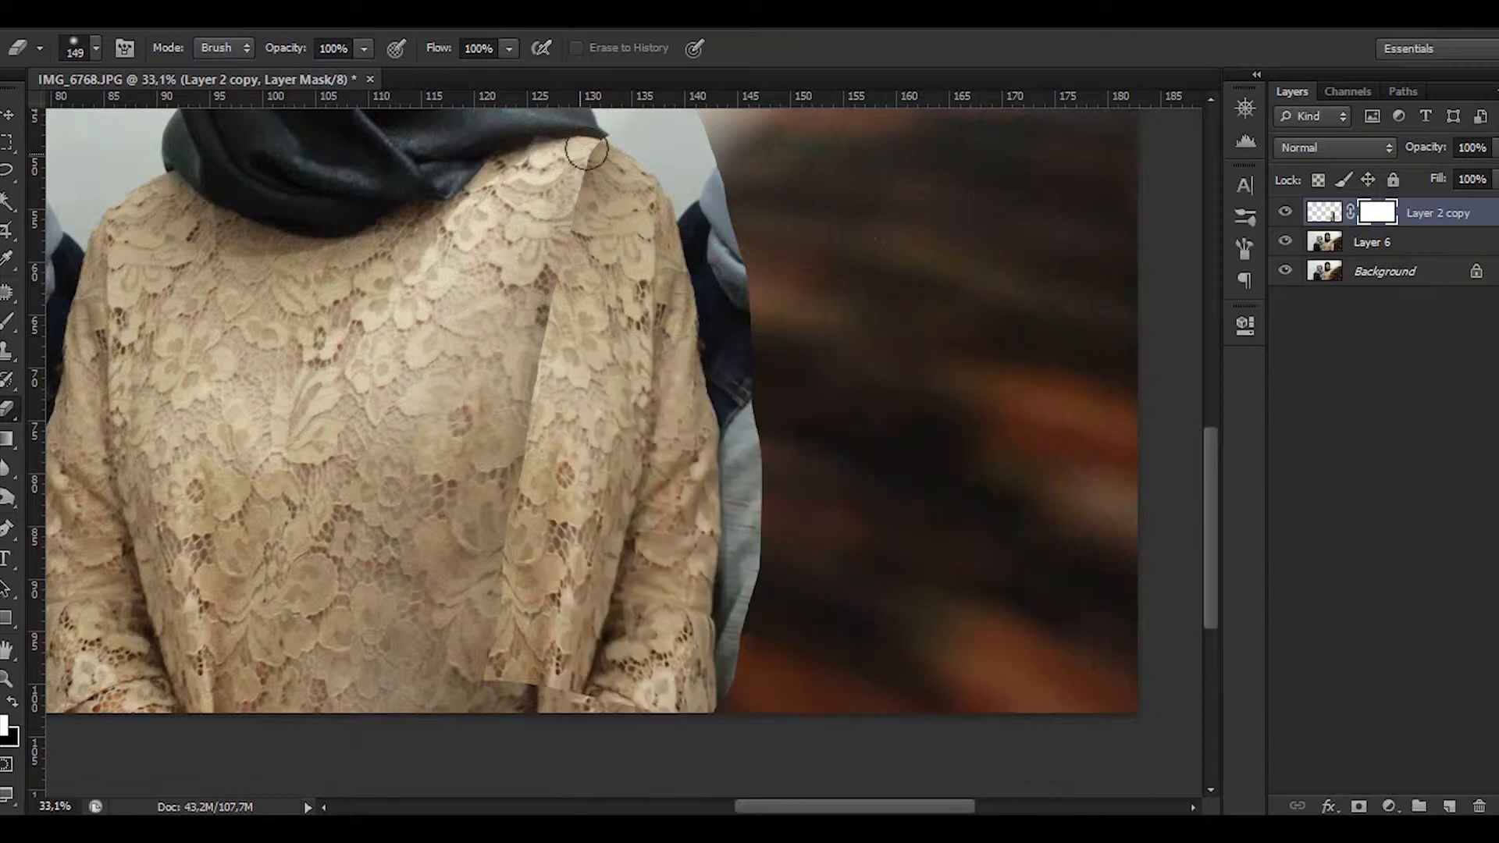
mouse_move(588, 153)
mouse_down()
mouse_move(665, 161)
mouse_move(613, 198)
mouse_move(586, 274)
mouse_move(517, 675)
mouse_move(550, 709)
mouse_move(585, 543)
mouse_move(631, 517)
mouse_move(647, 351)
mouse_move(648, 434)
mouse_move(610, 202)
mouse_move(616, 651)
mouse_up()
key(ctrl+minus)
key(ctrl+minus)
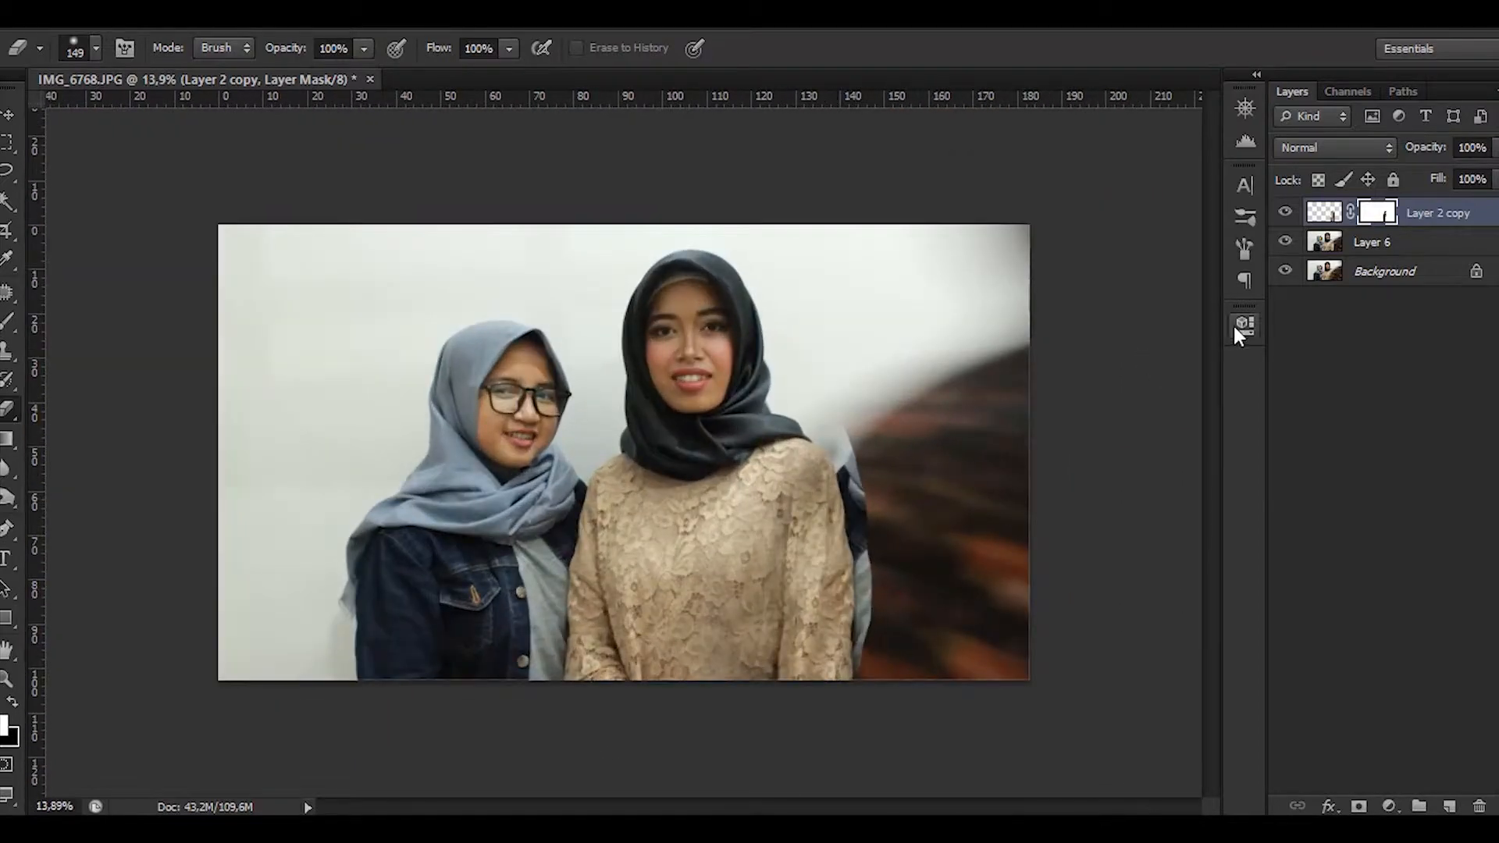
Step: Rotate the copied sleeve on Layer 2 copy by about 2.91° and adjust its lower edge toward the bottom of the photo
click(1323, 212)
scroll(795, 420, up, 2)
key(ctrl+t)
drag(877, 553, 914, 693)
key(ctrl+minus)
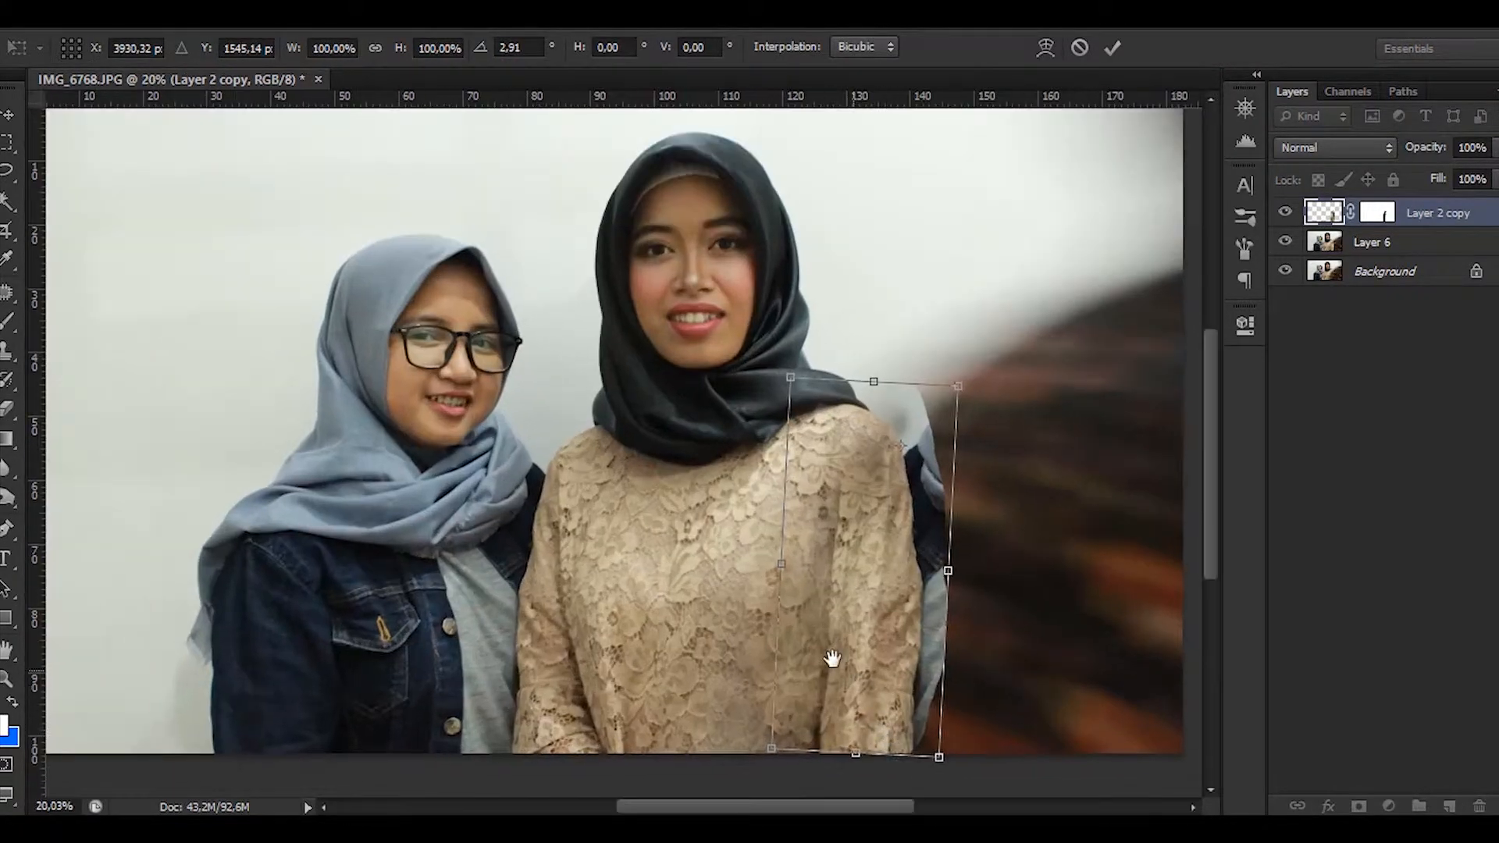
scroll(830, 659, up, 3)
drag(706, 730, 712, 737)
scroll(703, 722, up, 3)
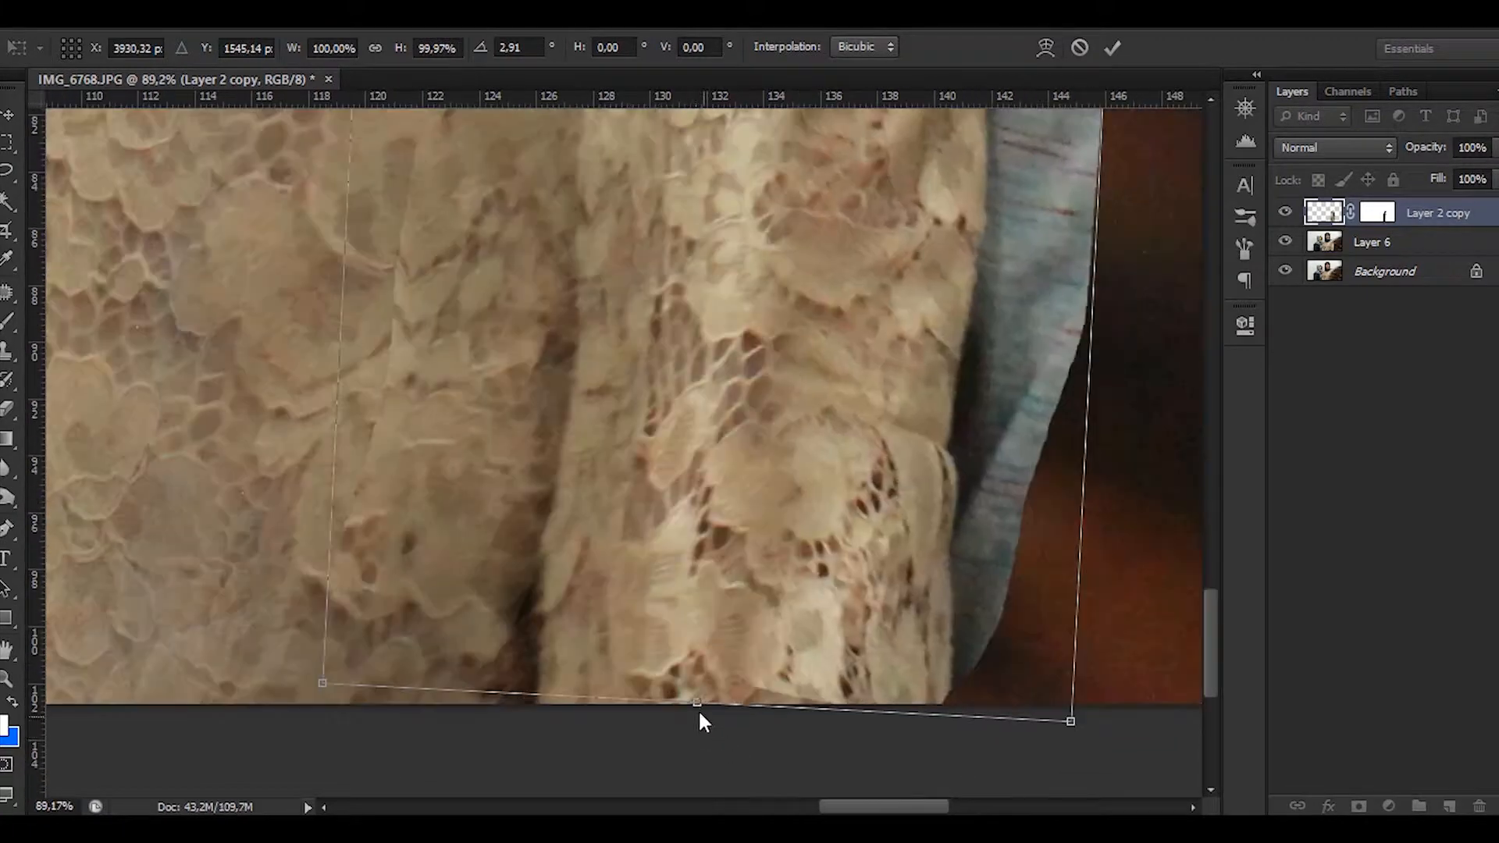
Step: Warp the bottom of the copied sleeve down to cover the photo's lower edge
right_click(926, 645)
click(968, 434)
scroll(937, 706, down, 4)
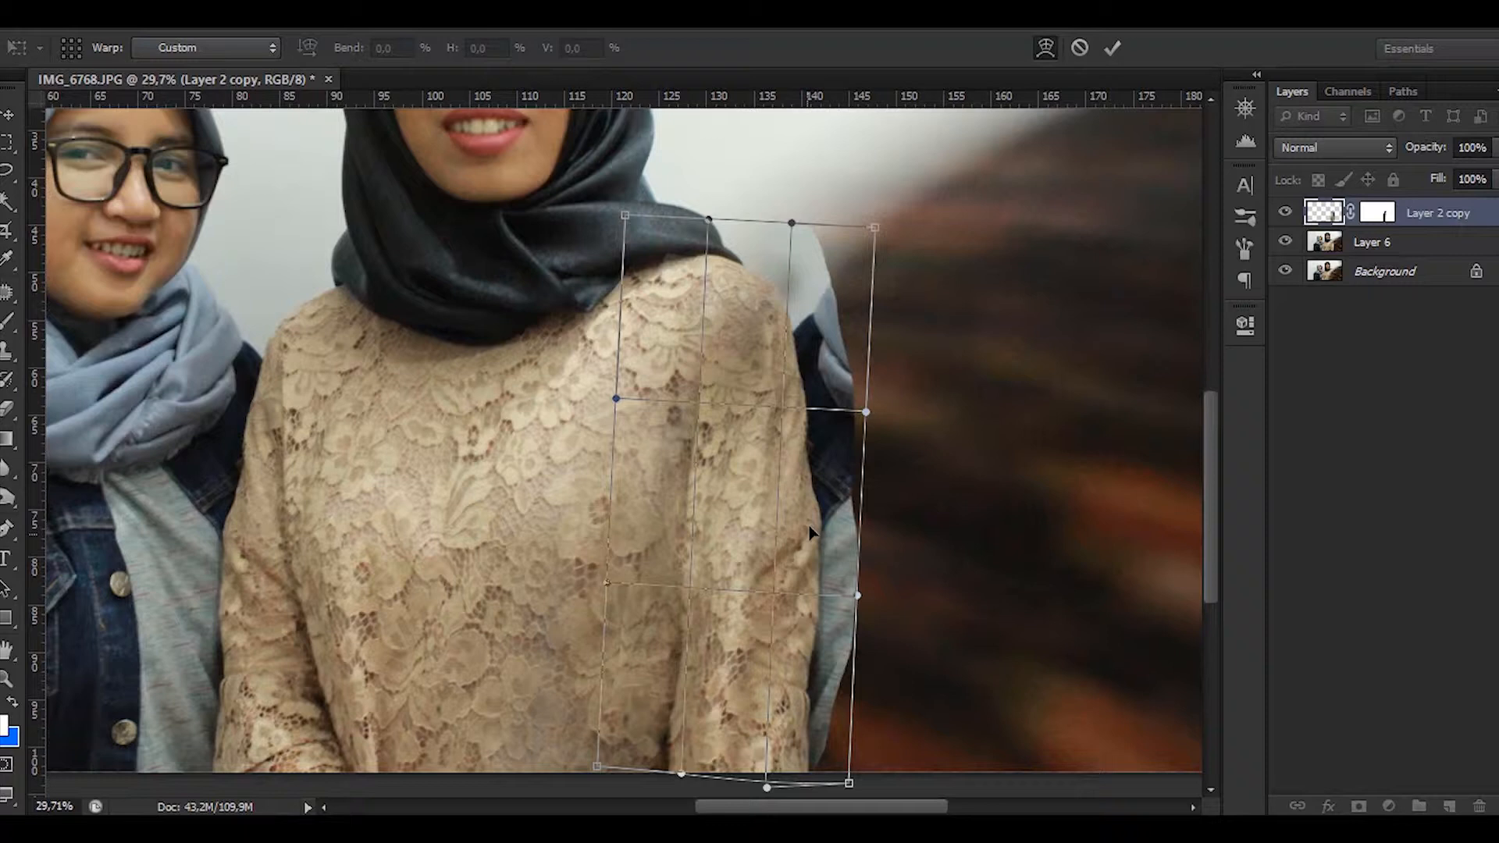
click(1112, 48)
Step: Touch up the shoulder area on the layer mask of Layer 2 copy with the 149 px Eraser
key(e)
click(1377, 212)
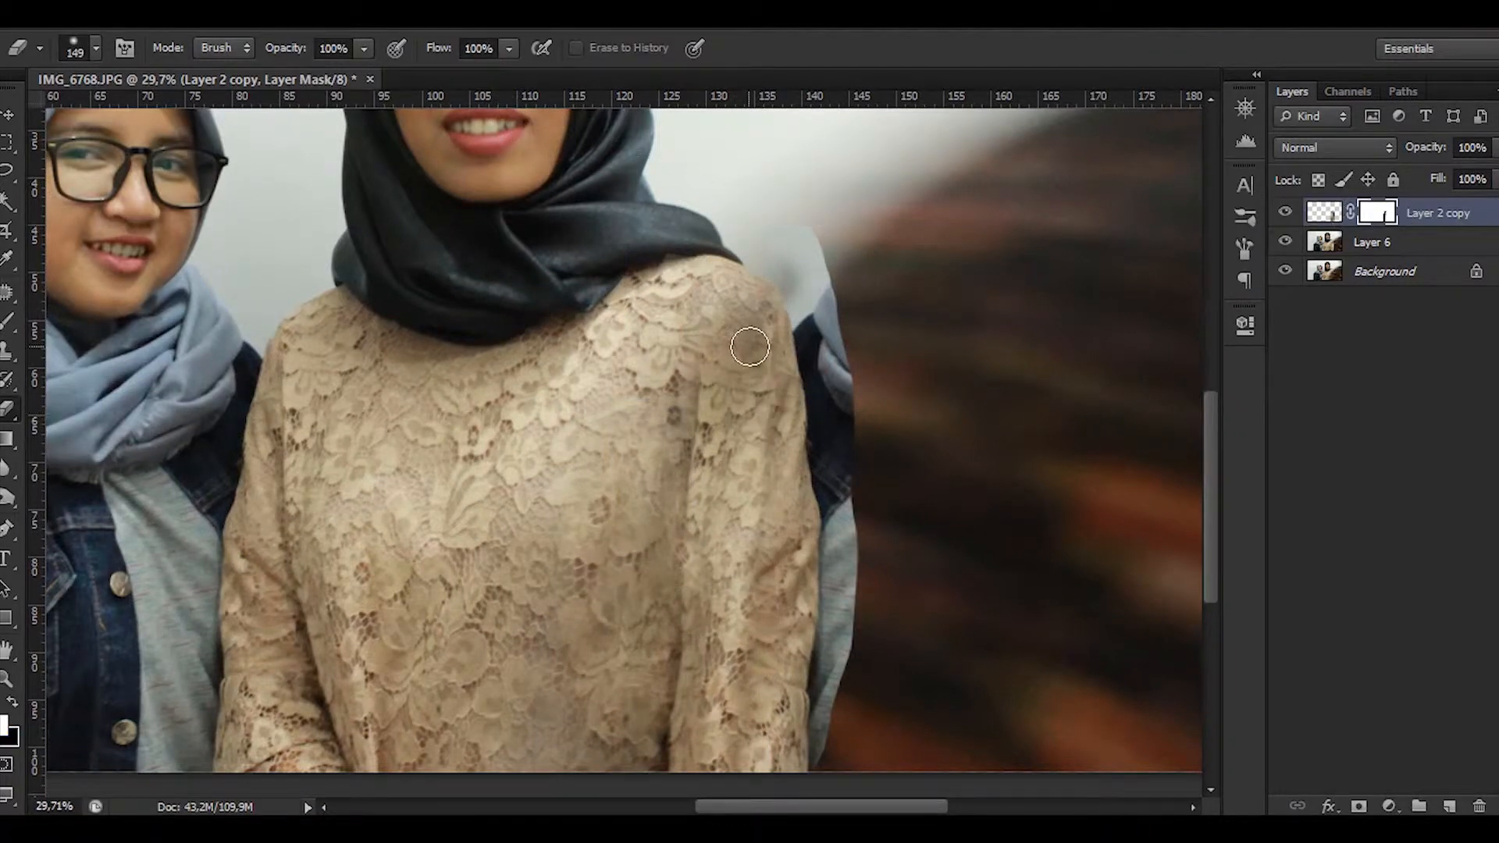
key(x)
mouse_move(750, 348)
mouse_down()
mouse_move(736, 446)
mouse_move(754, 320)
mouse_move(726, 370)
mouse_up()
scroll(814, 472, up, 2)
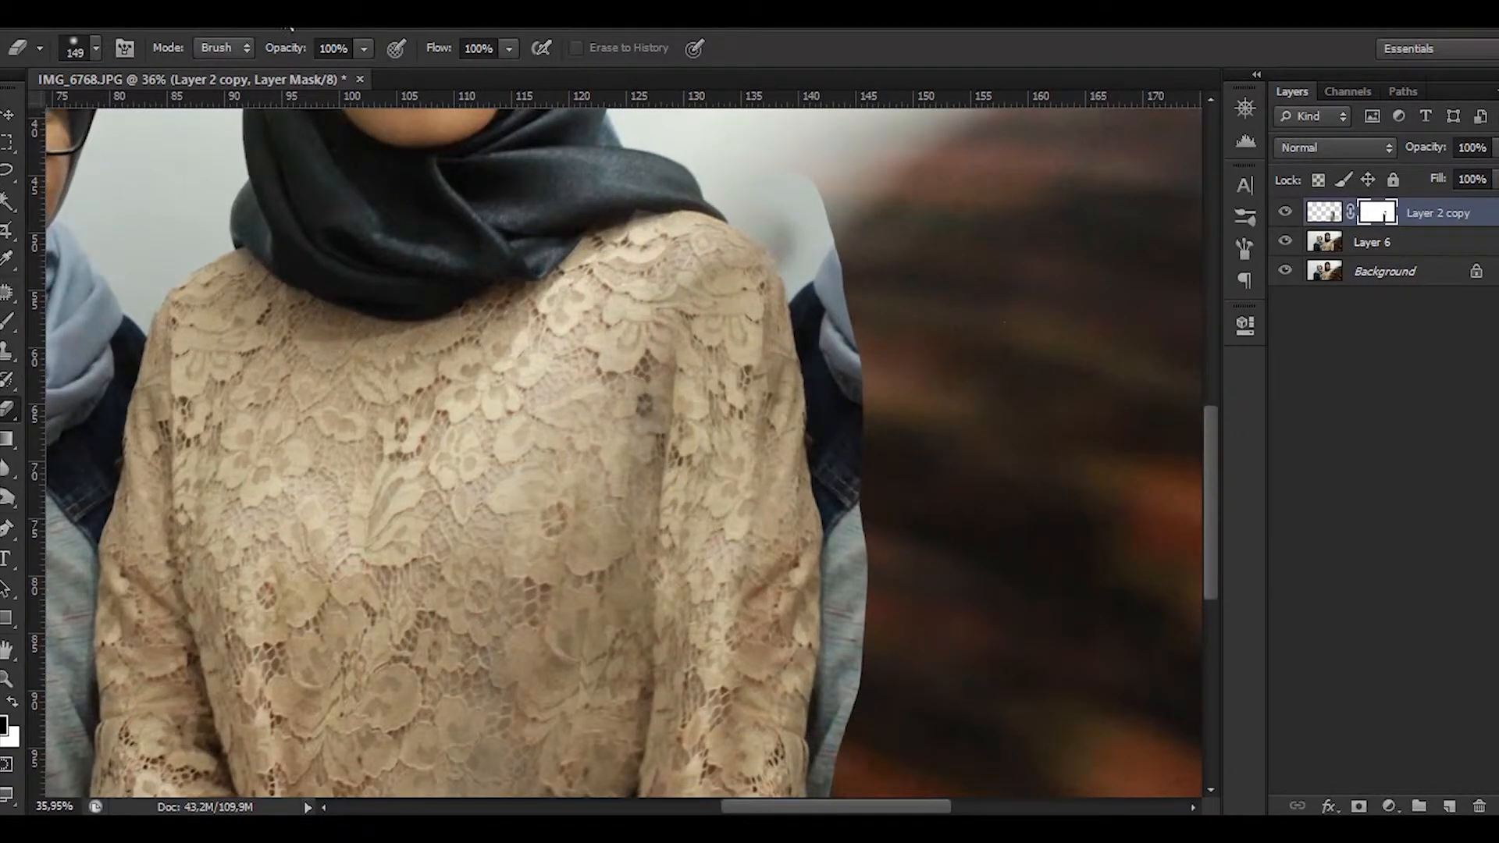
click(1328, 215)
scroll(928, 411, down, 4)
click(1385, 210)
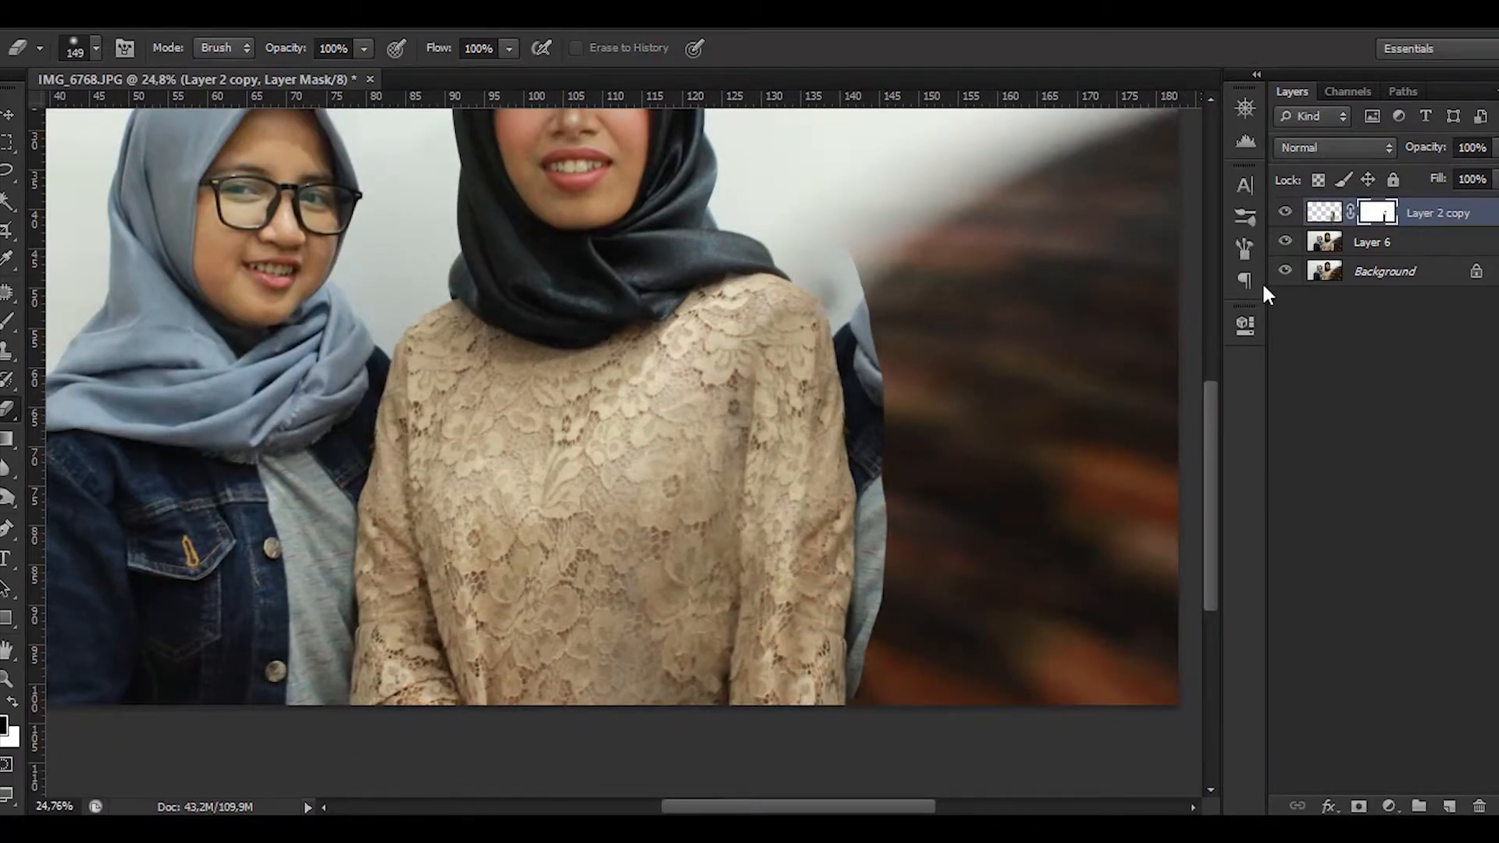
Step: Fill the mask of Layer 2 copy with white and merge the sleeve with a new empty layer
key(alt+Delete)
key(ctrl+Delete)
click(1448, 806)
ctrl+click(1439, 242)
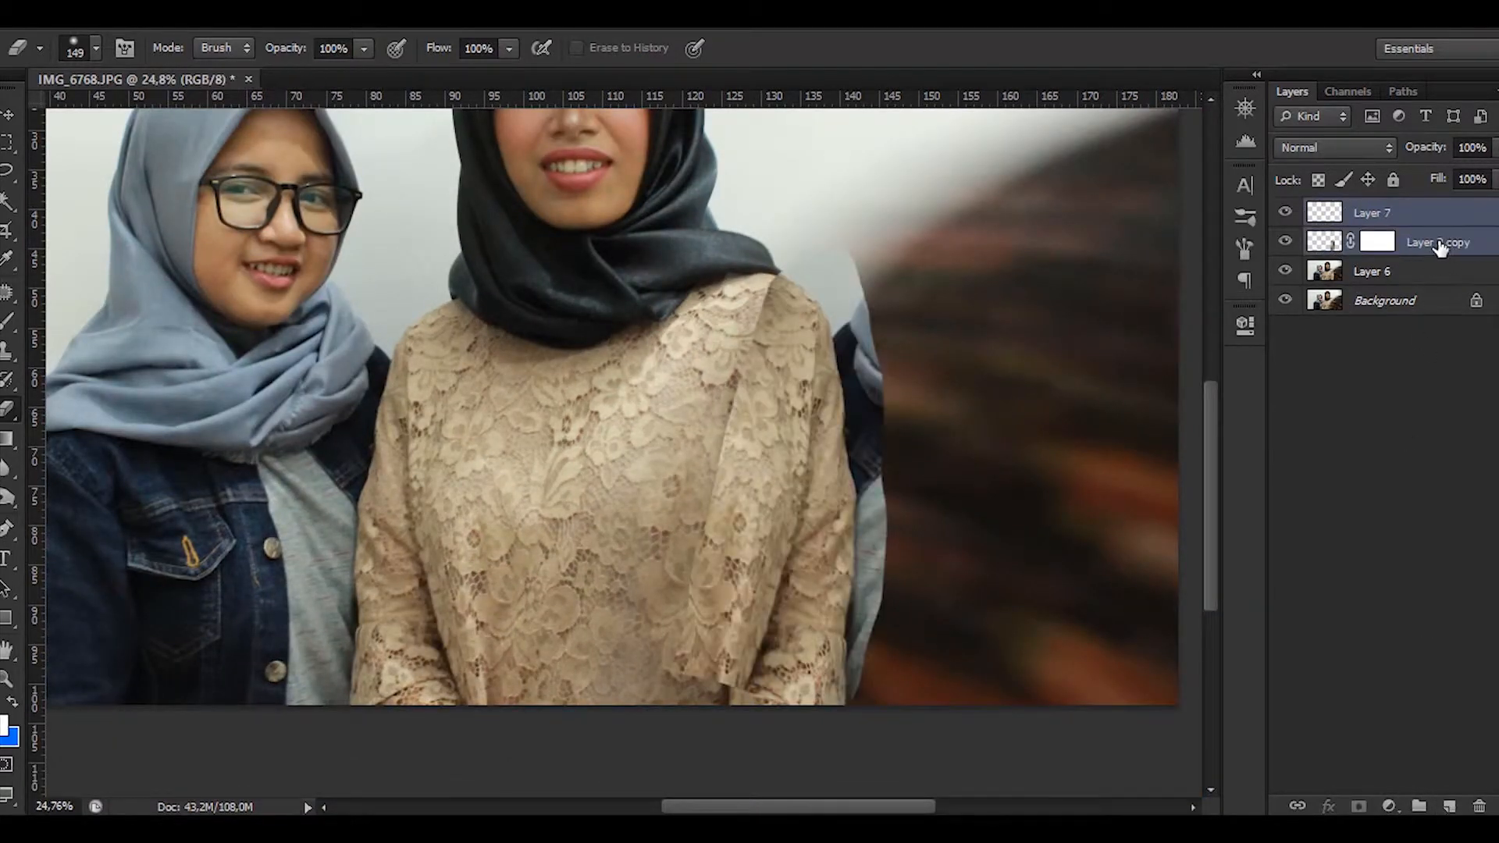
key(ctrl+e)
Step: Open the merged sleeve in Liquify at 50% zoom and push its outer edge inward with a brush of size 250
click(351, 14)
click(517, 158)
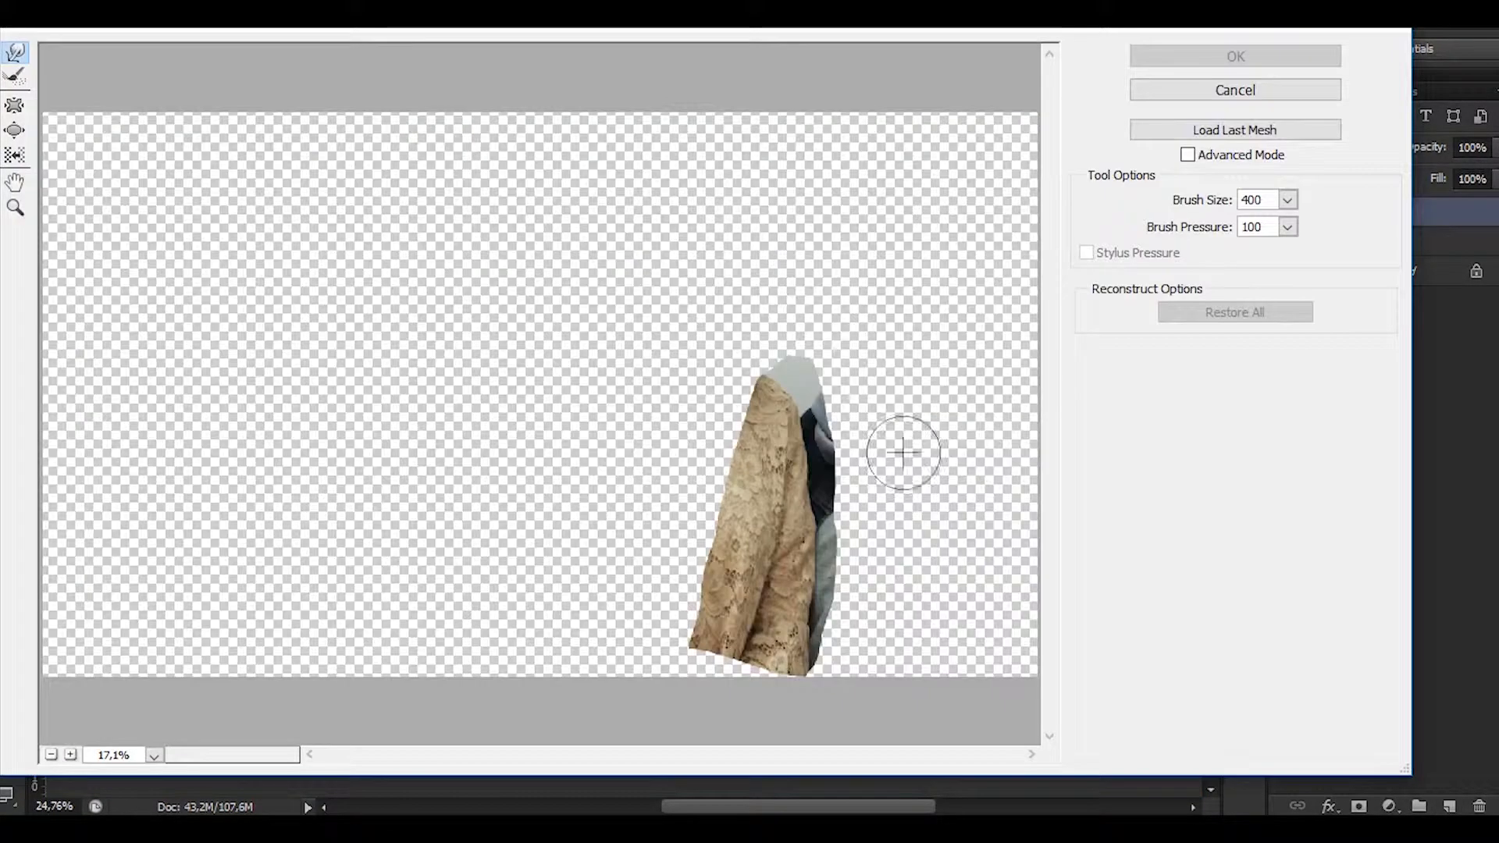
click(70, 755)
click(70, 756)
click(70, 755)
drag(776, 679, 395, 284)
key(bracketleft)
key(bracketleft)
key(bracketleft)
key(bracketleft)
key(bracketleft)
key(bracketleft)
key(bracketleft)
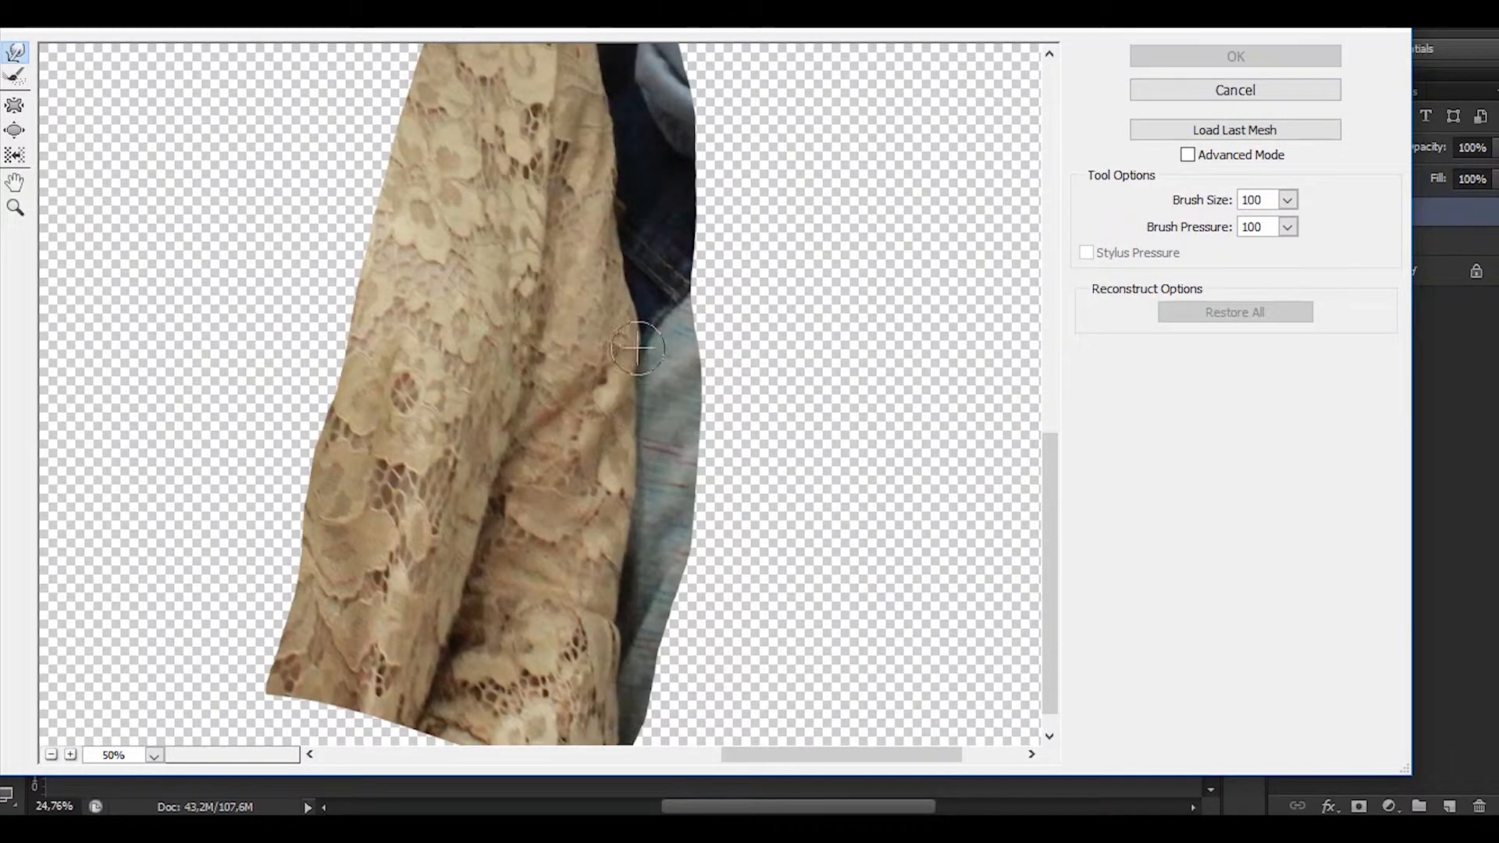
key(bracketright)
key(bracketright)
key(bracketright)
key(bracketright)
key(bracketright)
drag(666, 318, 649, 307)
drag(668, 500, 660, 484)
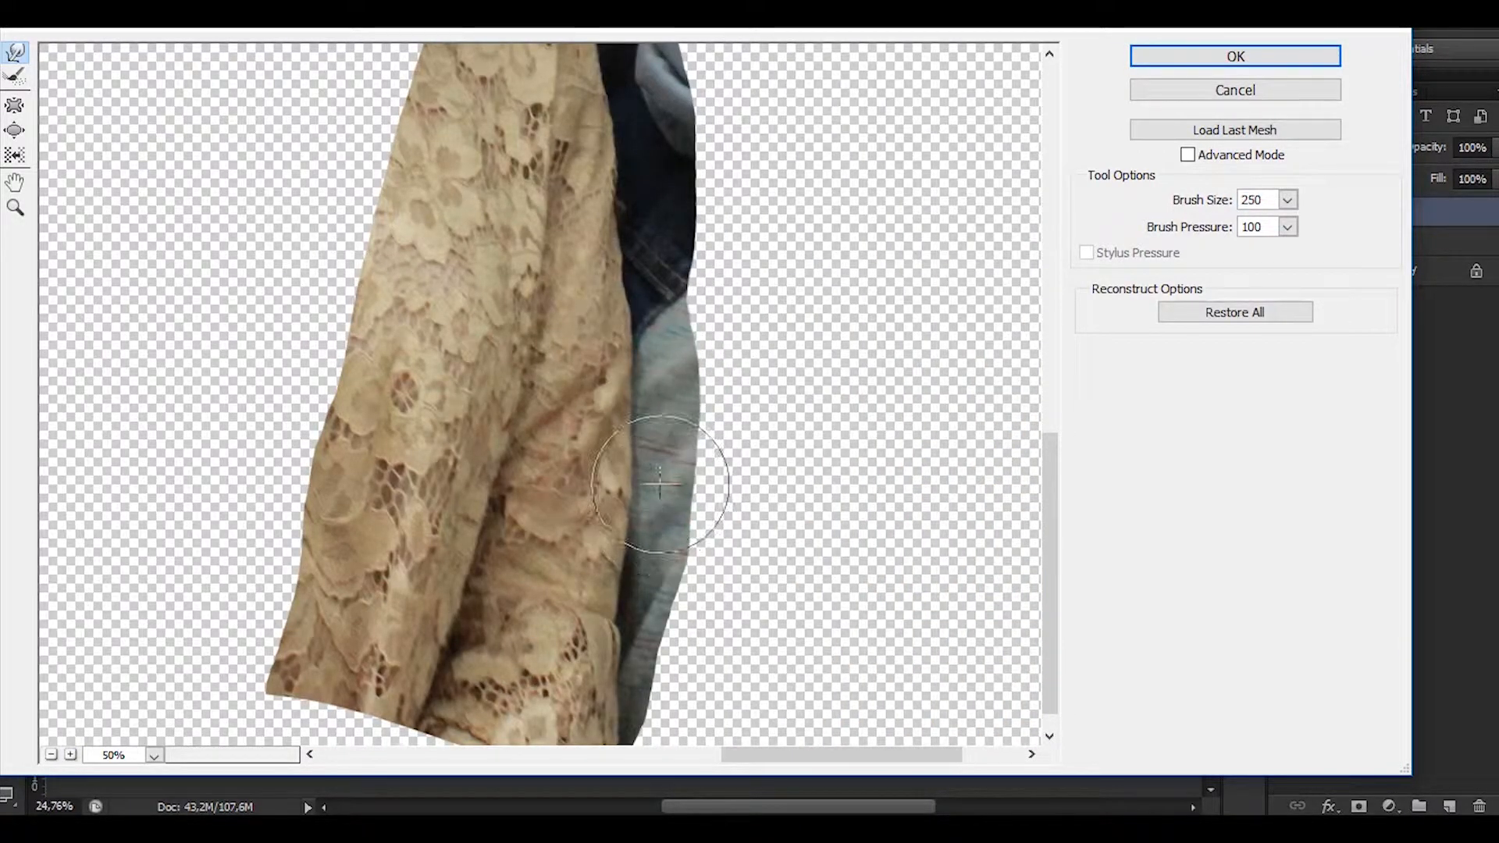
Step: Refine the sleeve's outer edge and cuff with a Liquify brush of size 200 and apply the distortion
key(bracketleft)
drag(634, 624, 615, 624)
drag(646, 311, 639, 301)
drag(663, 473, 656, 472)
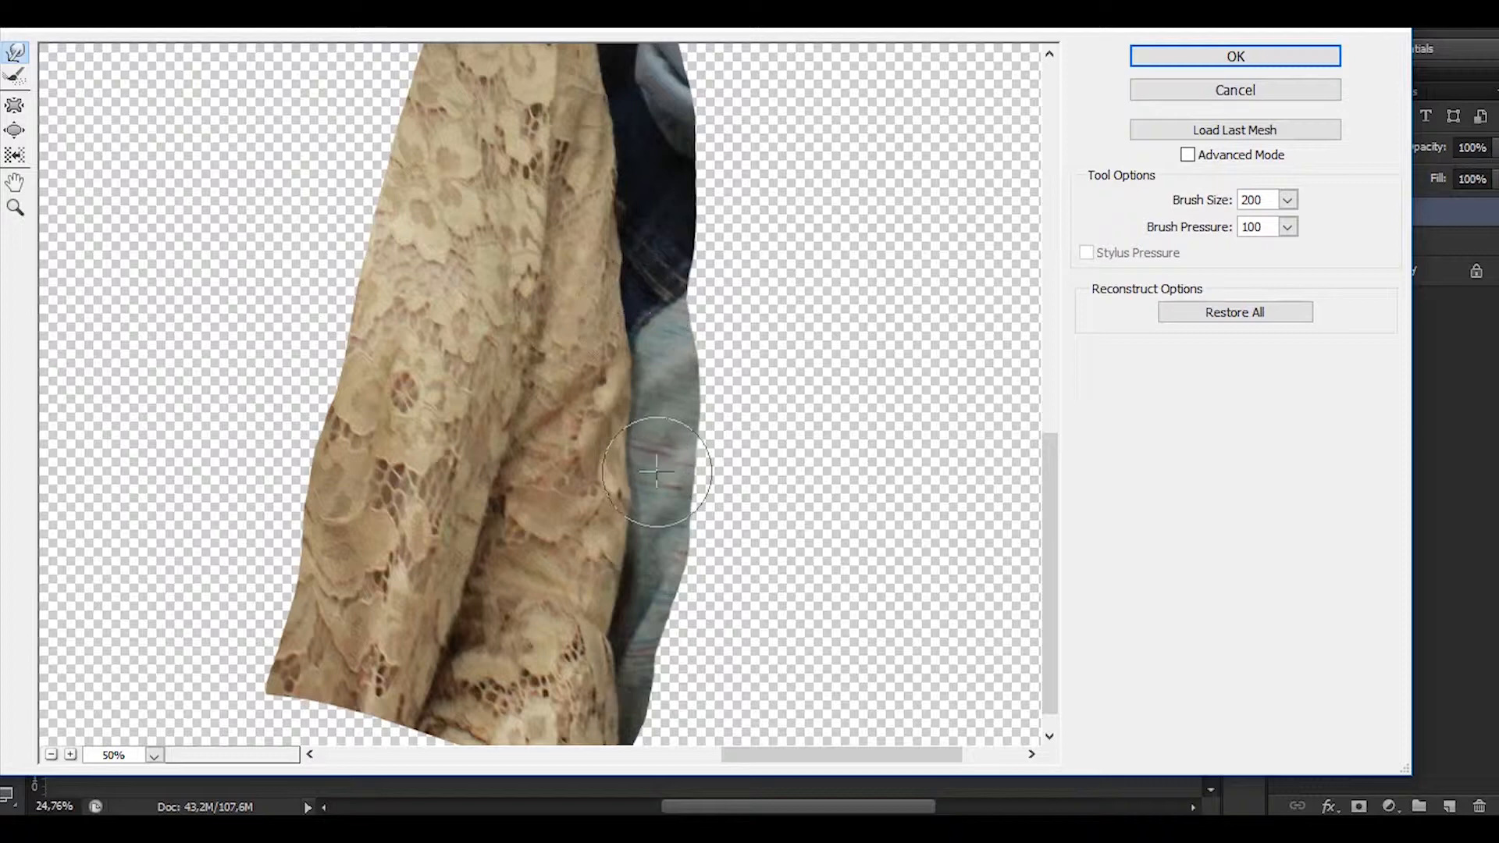
scroll(669, 243, up, 5)
click(1148, 57)
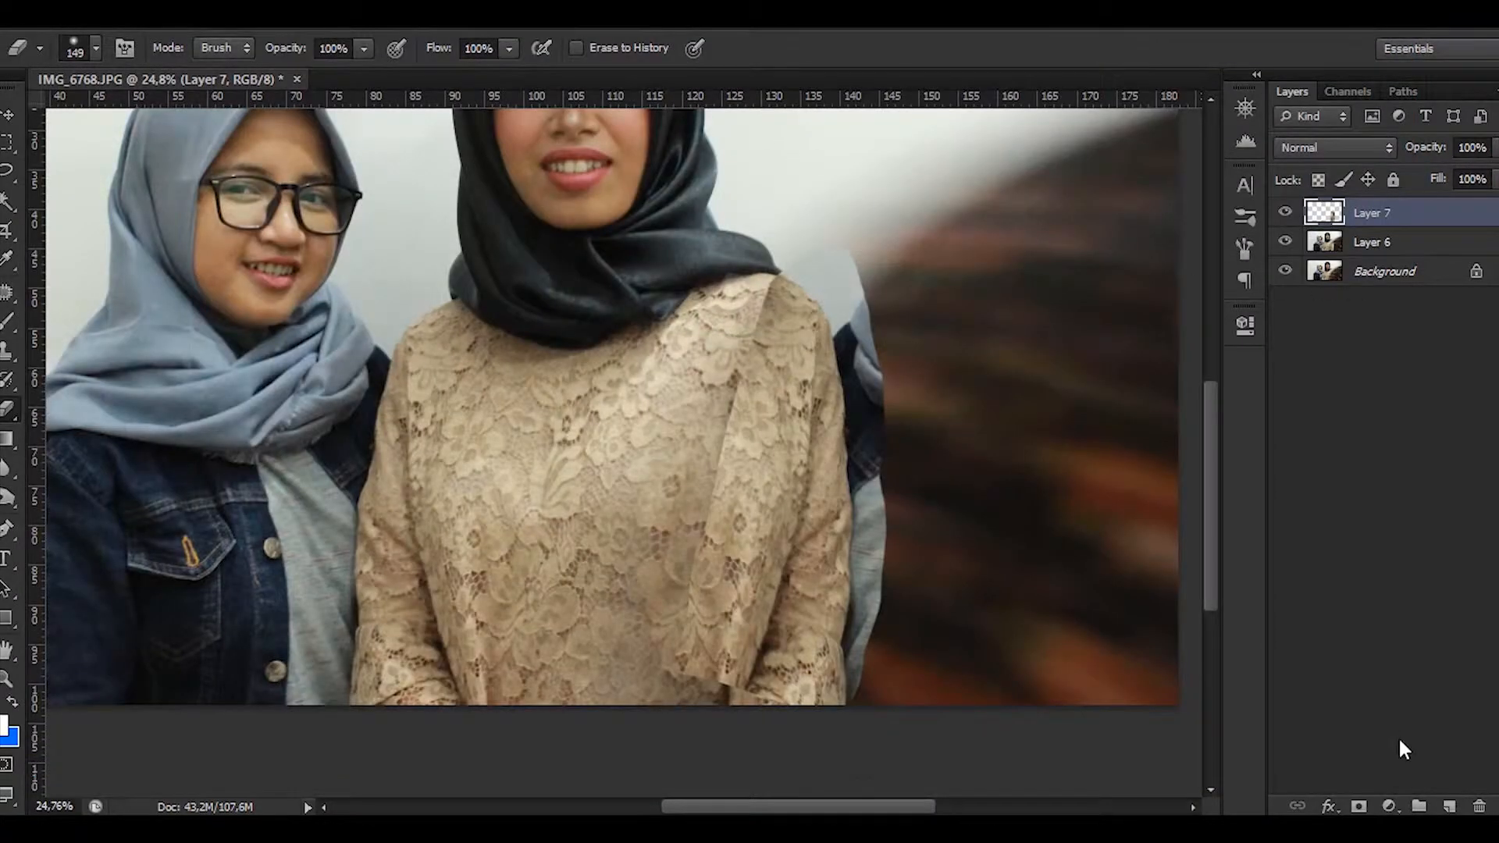
Step: Add a layer mask to Layer 7 and mask out the copied sleeve's hard edge at the shoulder and the wall above it
click(1359, 806)
scroll(768, 281, up, 4)
click(1286, 211)
click(1286, 212)
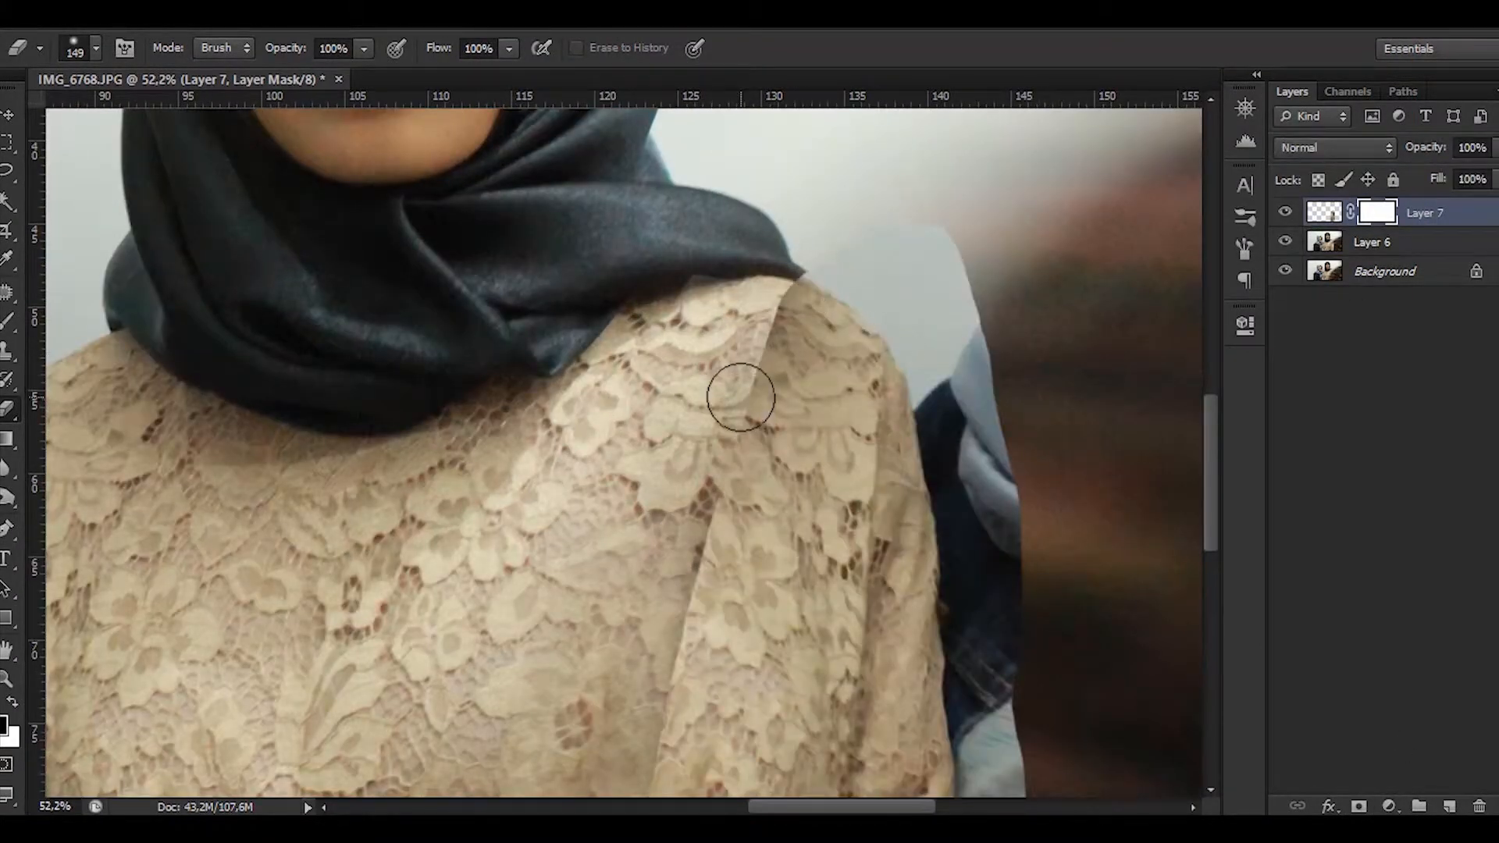
key(x)
mouse_move(726, 458)
mouse_down()
mouse_move(797, 322)
mouse_move(919, 231)
mouse_up()
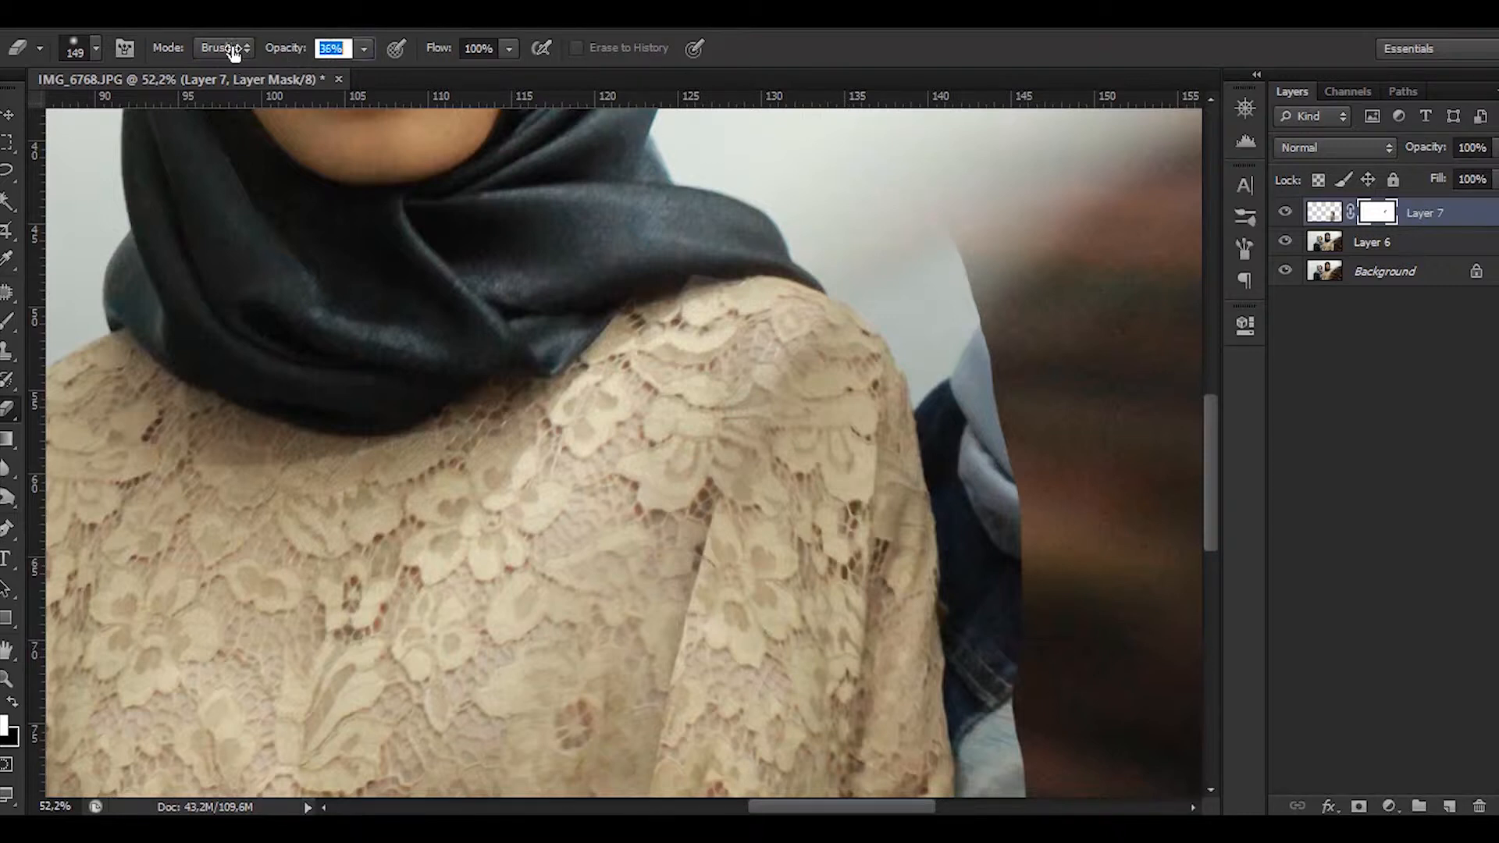
Step: Lower the Eraser to 41% opacity and blend the copied sleeve's inner edge into the torso from the shoulder down on Layer 7's mask
drag(234, 51, 238, 52)
mouse_move(727, 437)
mouse_down()
mouse_move(711, 393)
mouse_move(676, 640)
mouse_move(743, 651)
mouse_move(812, 387)
mouse_up()
drag(752, 597, 748, 357)
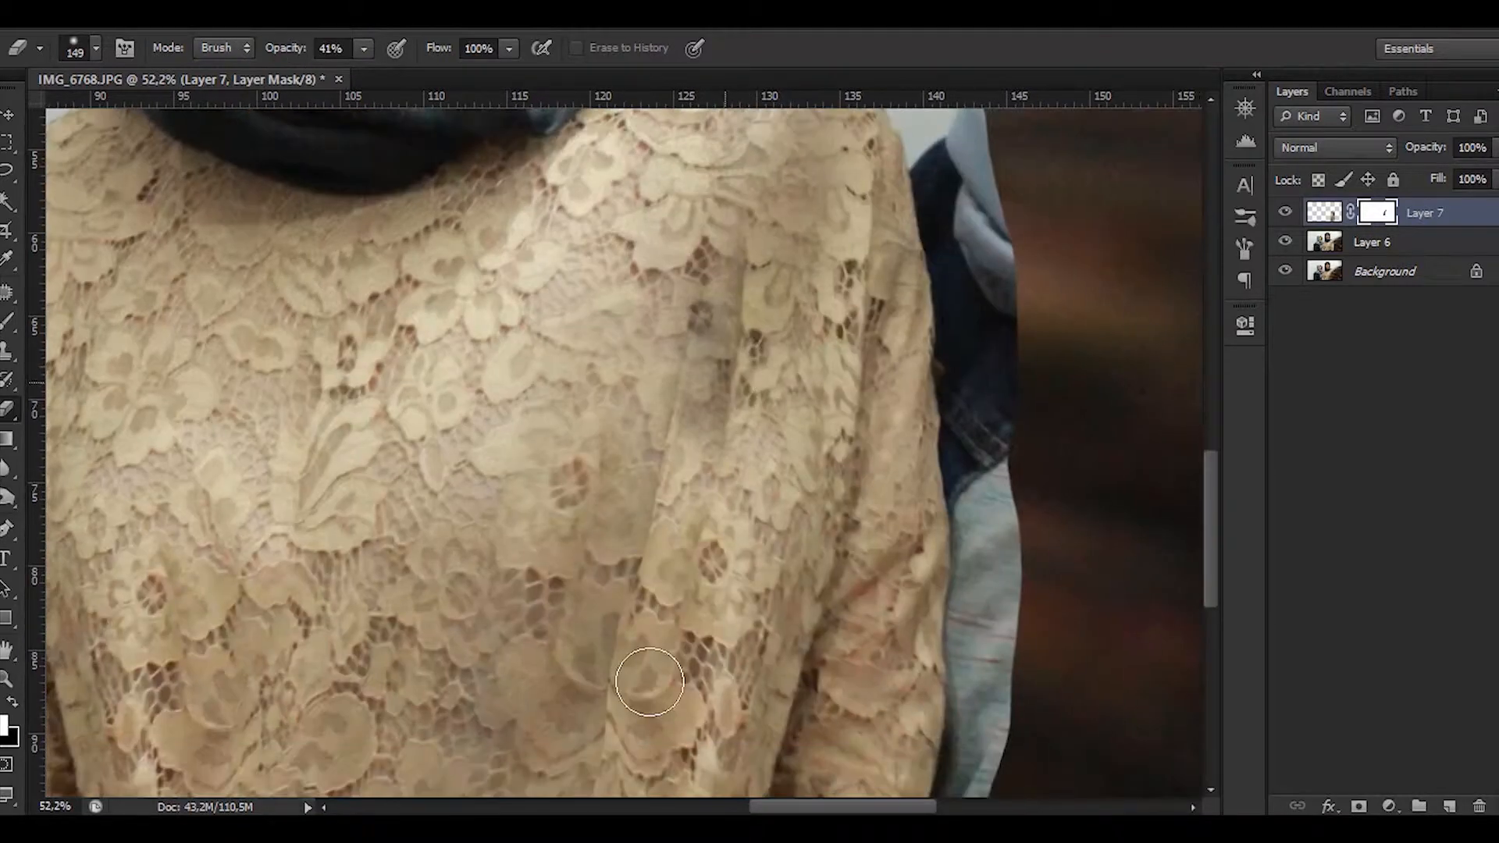
drag(649, 681, 609, 756)
mouse_move(722, 644)
mouse_down()
mouse_move(763, 318)
mouse_move(727, 691)
mouse_move(767, 431)
mouse_up()
mouse_move(766, 654)
mouse_down()
mouse_move(805, 494)
mouse_move(706, 679)
mouse_move(623, 637)
mouse_up()
mouse_move(804, 570)
mouse_down()
mouse_move(798, 678)
mouse_move(849, 380)
mouse_move(808, 646)
mouse_up()
drag(815, 642, 823, 519)
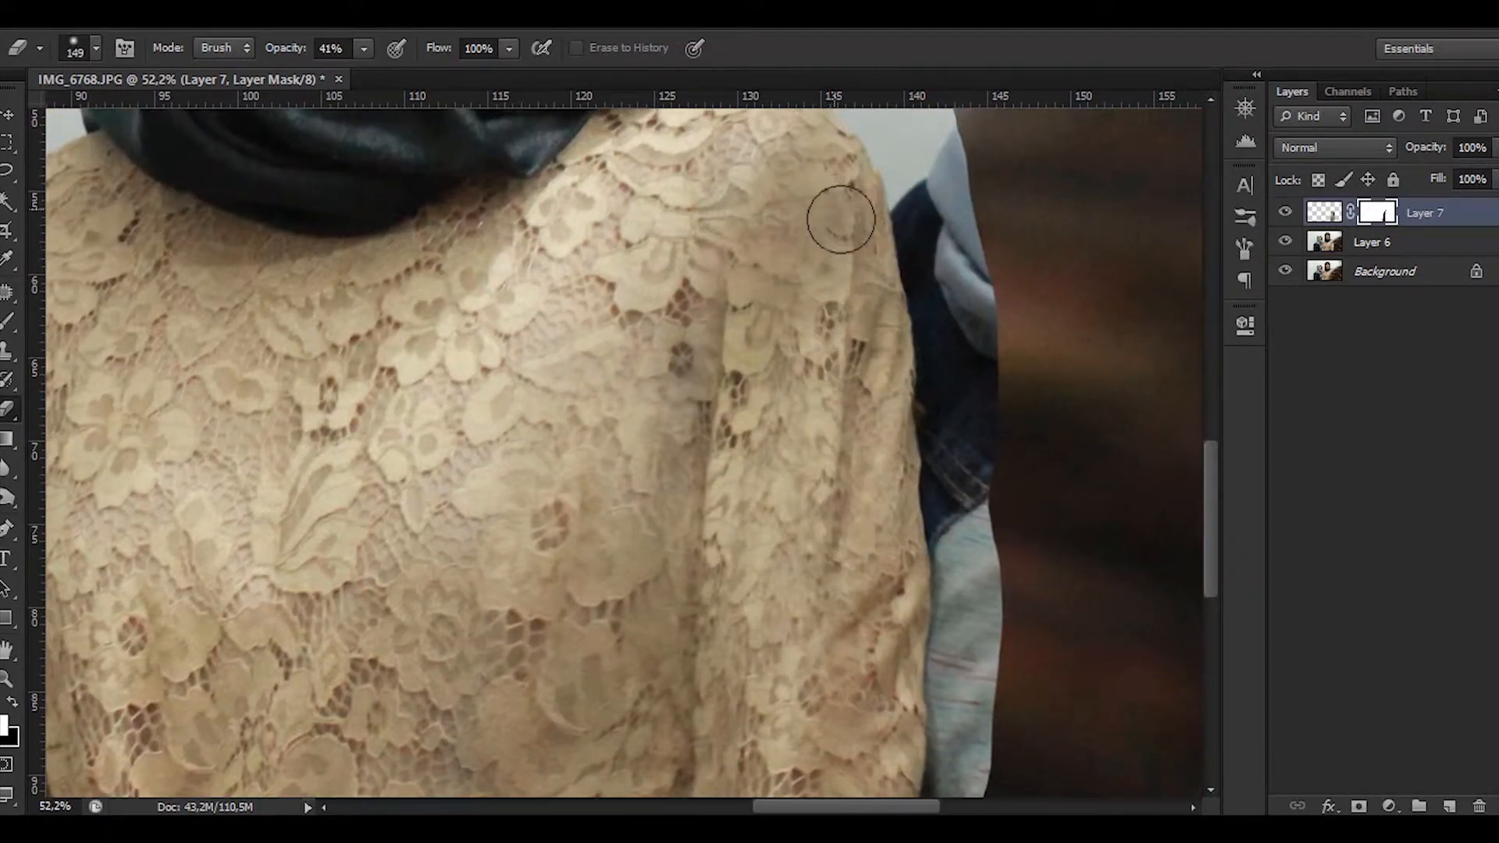
scroll(843, 351, down, 4)
scroll(848, 555, up, 2)
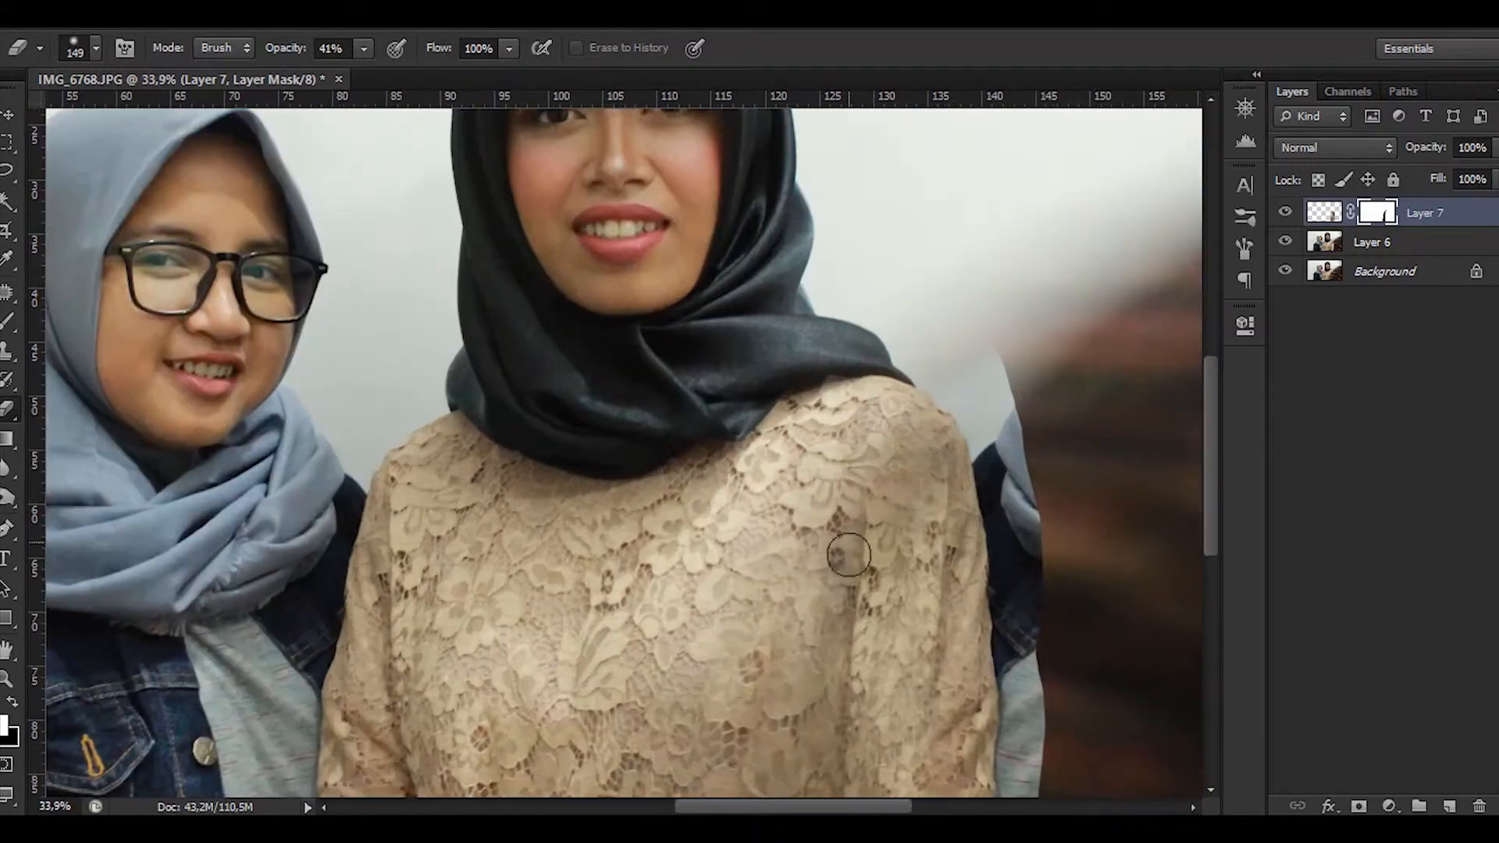
scroll(848, 555, down, 3)
scroll(799, 487, down, 3)
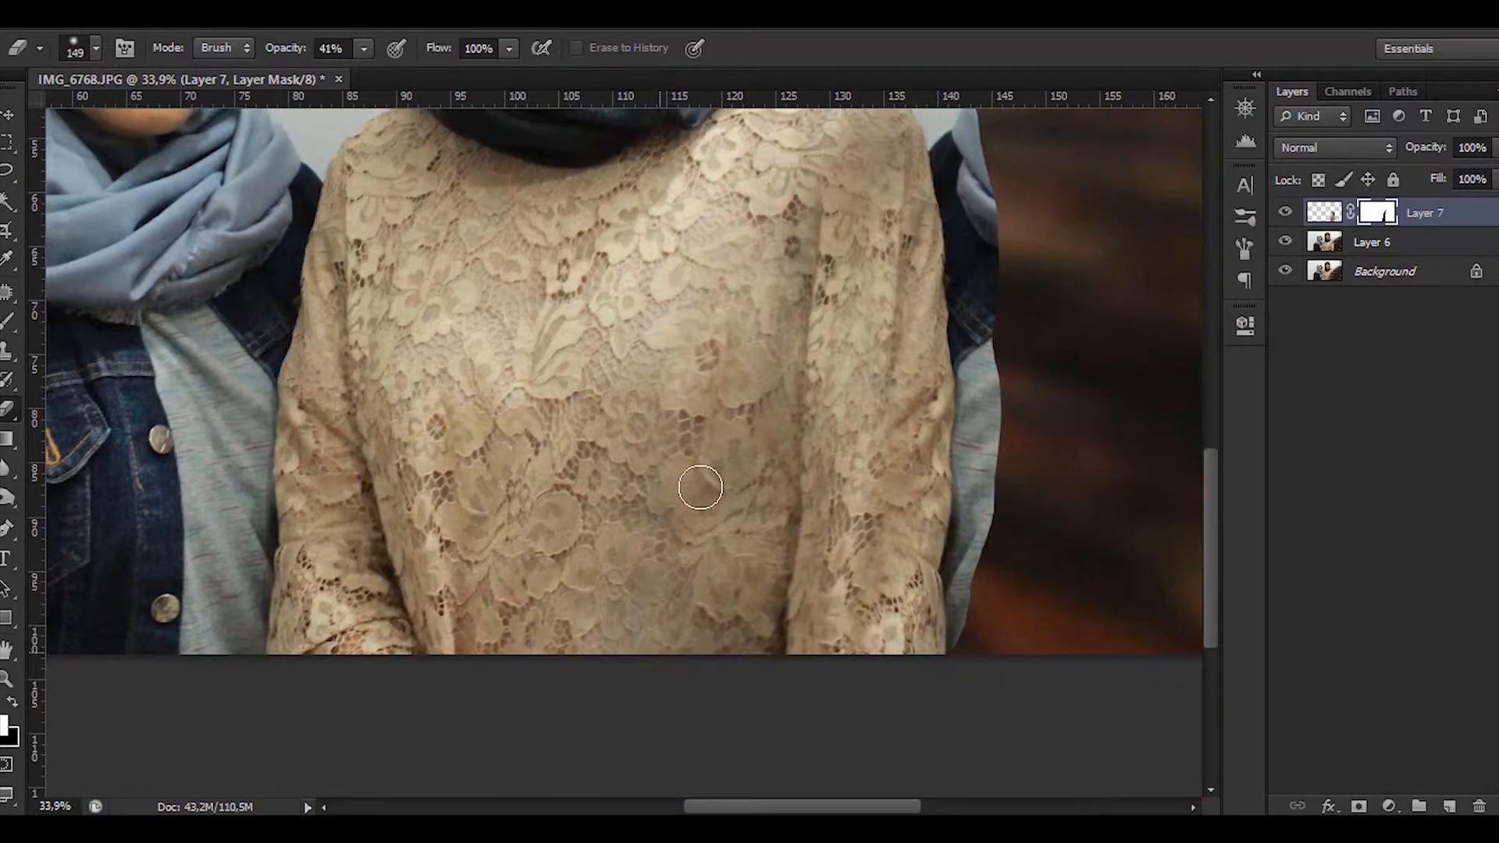
Step: Lighten the shoulder and copied sleeve on Layer 6 using the Dodge tool at 15% exposure with a size 300 brush
scroll(815, 506, down, 3)
scroll(913, 586, up, 6)
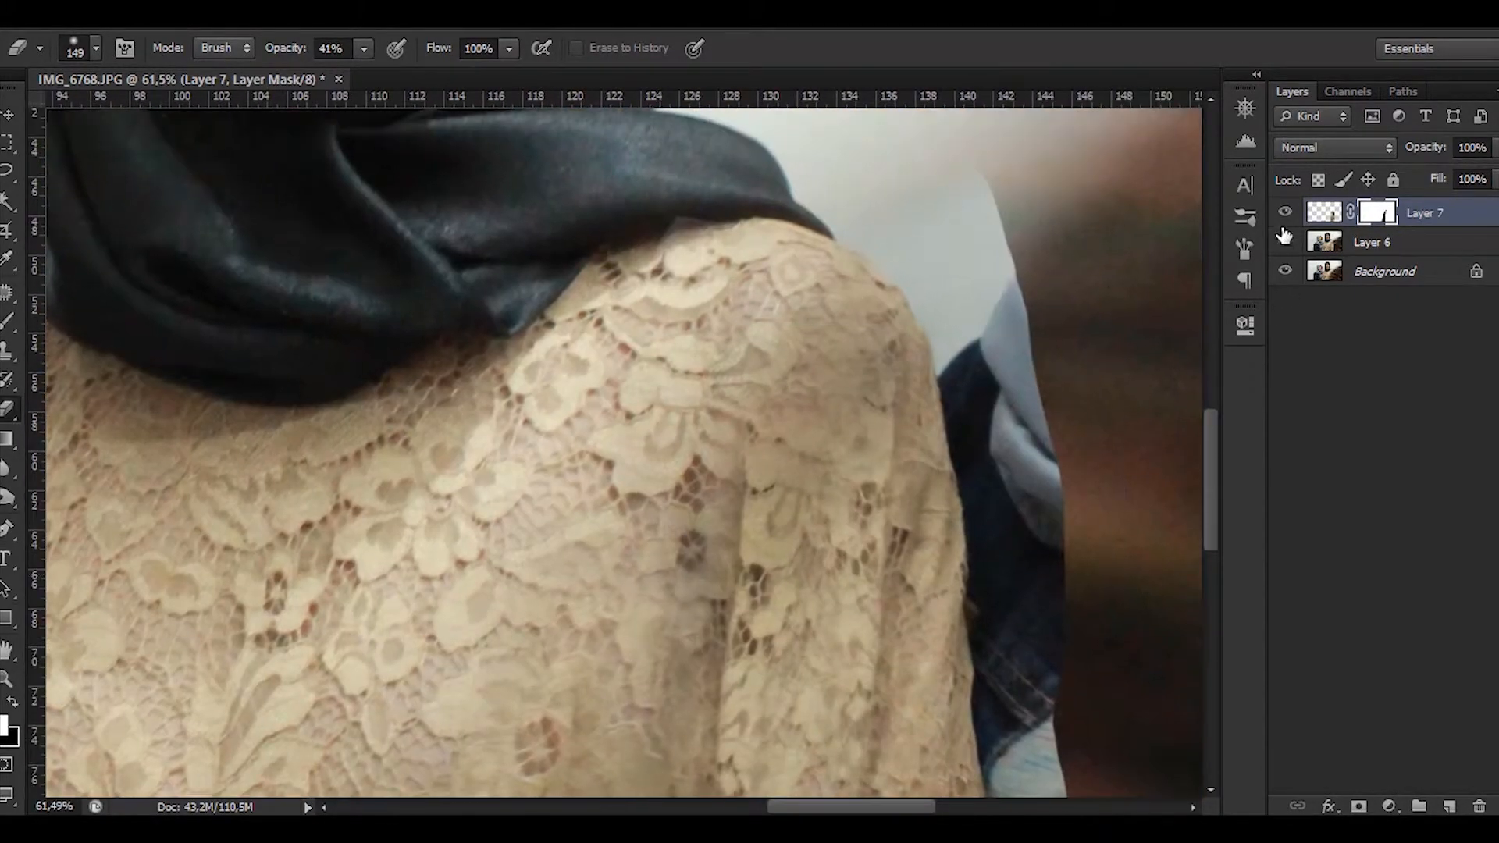
click(1355, 242)
right_click(8, 496)
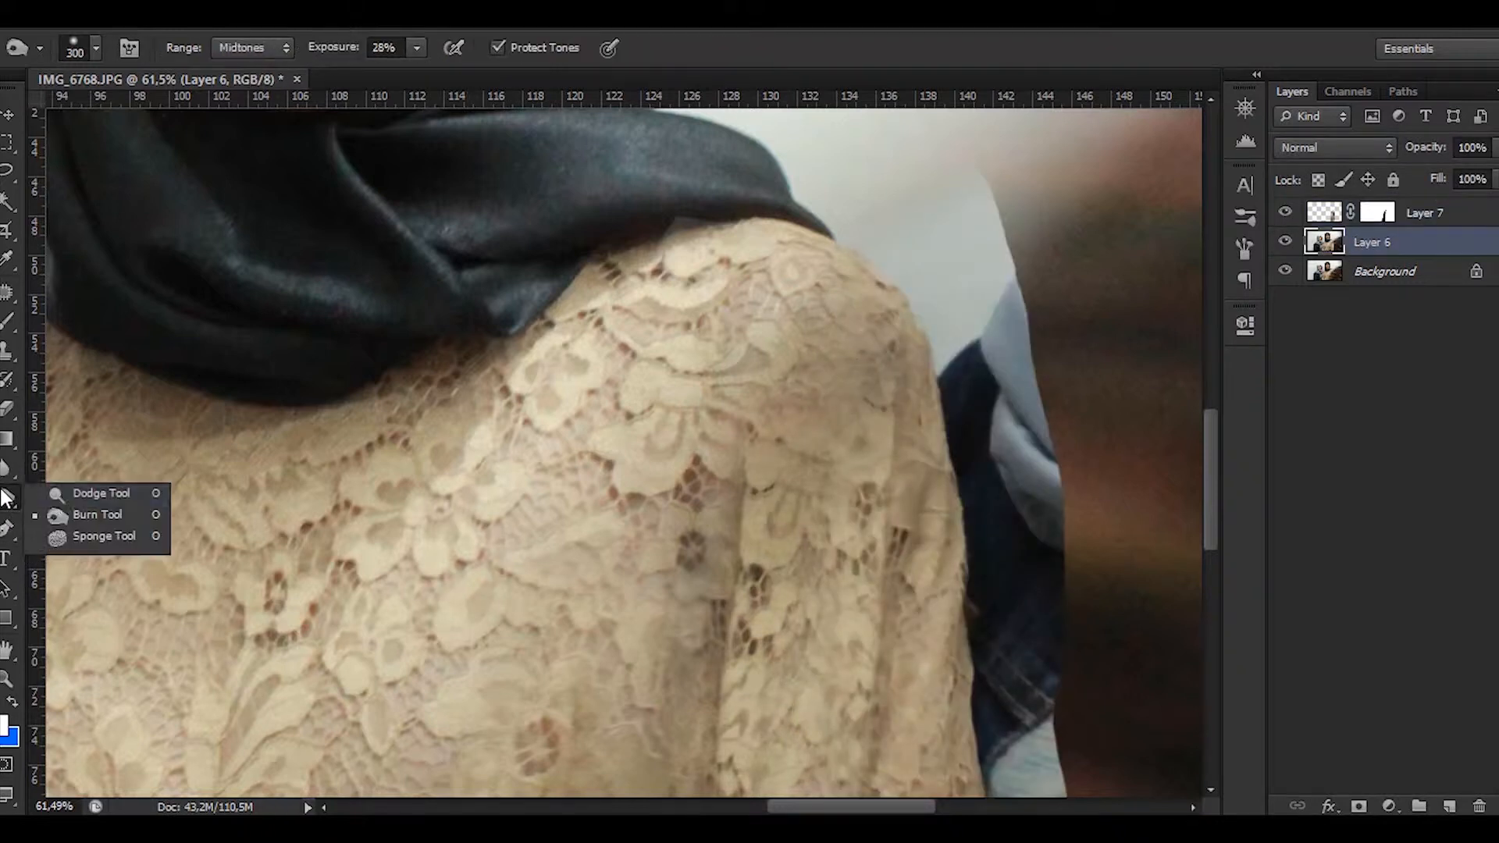
click(70, 490)
text(15)
key(Return)
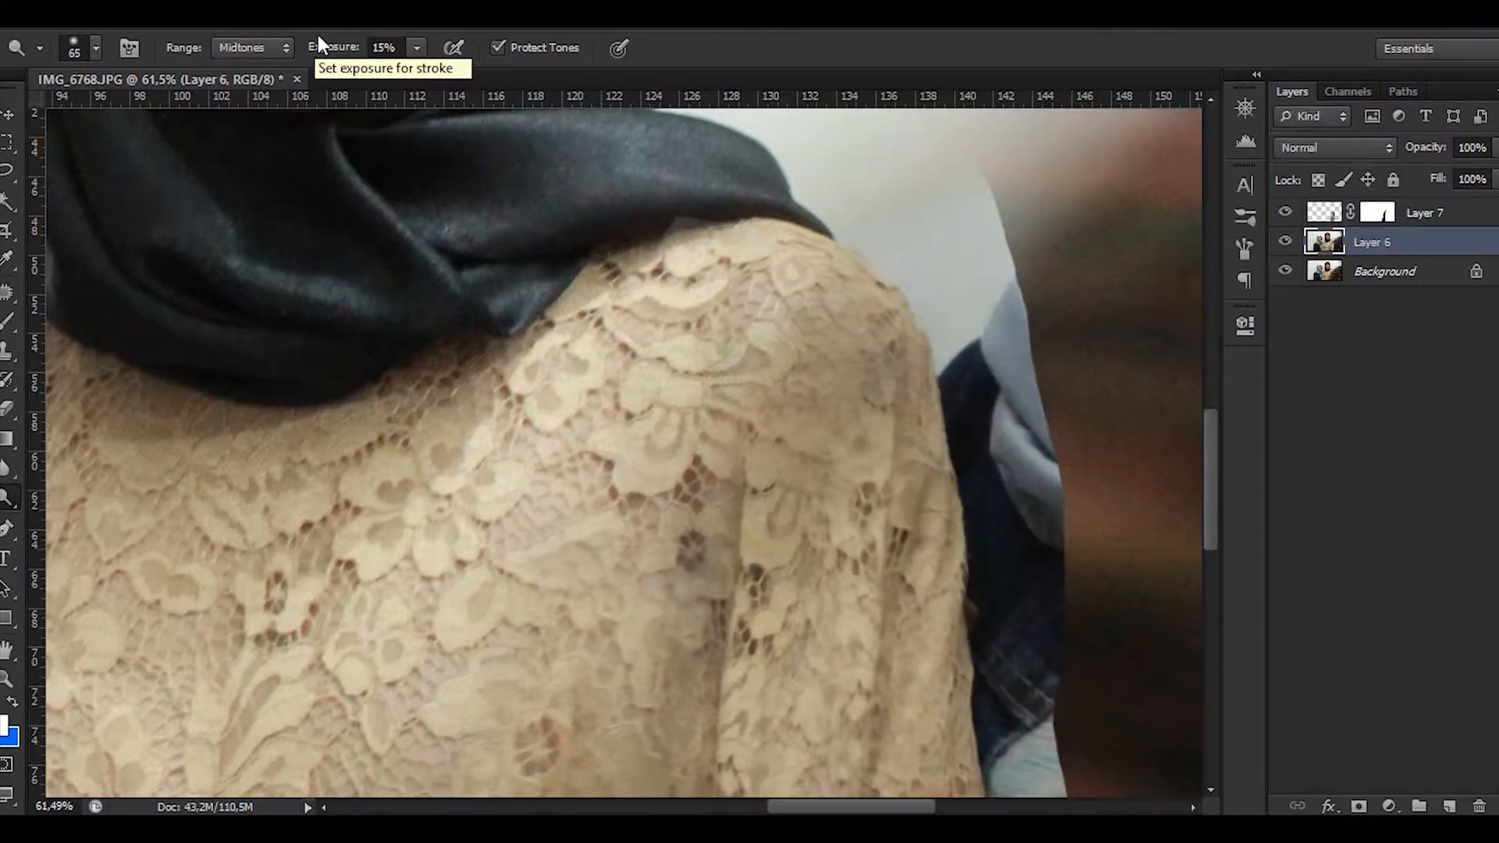
key(])
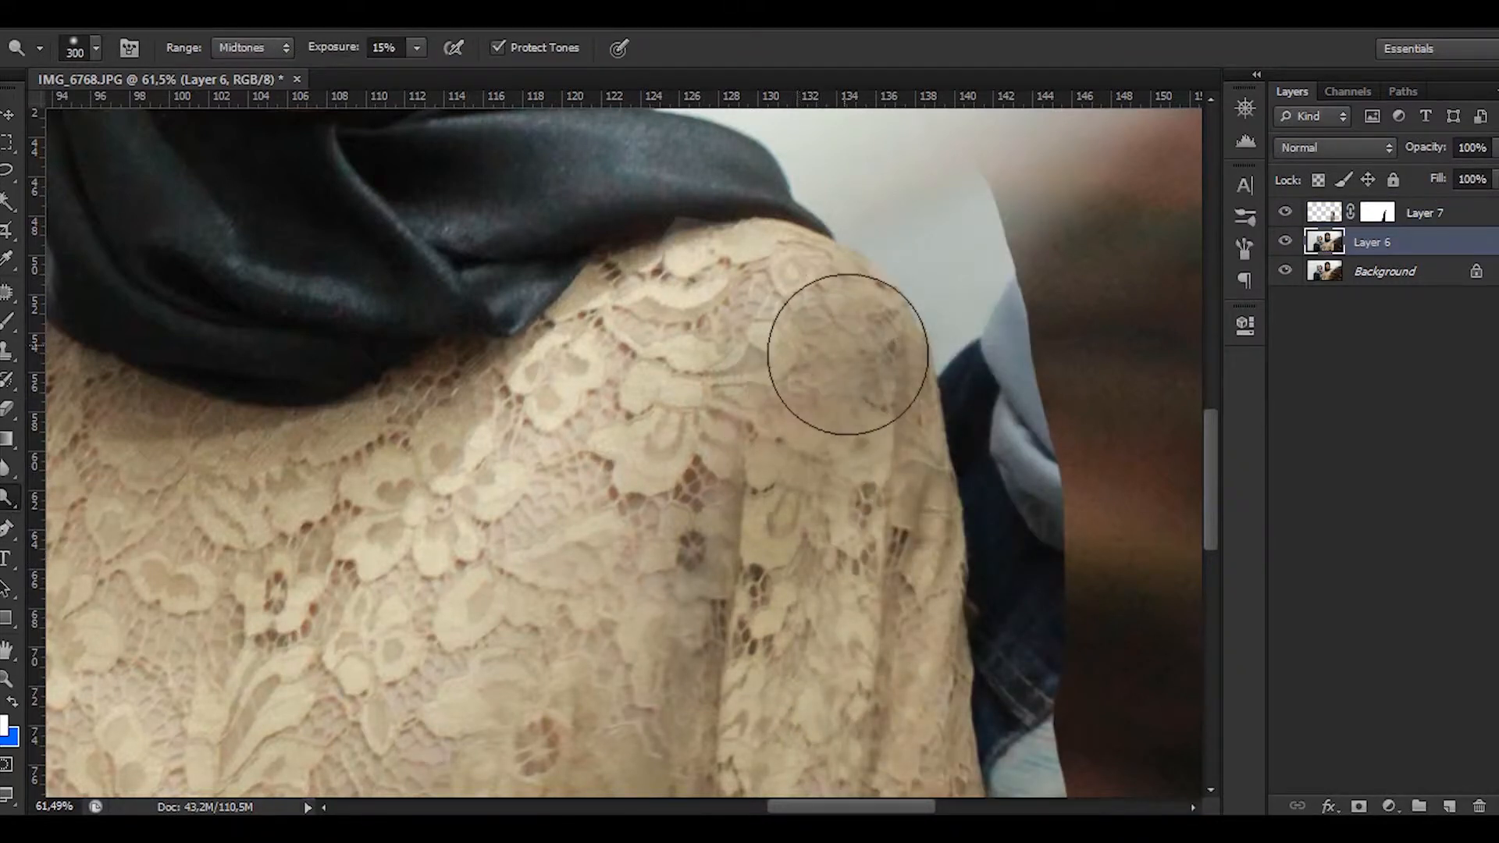
scroll(905, 351, down, 5)
drag(876, 342, 917, 358)
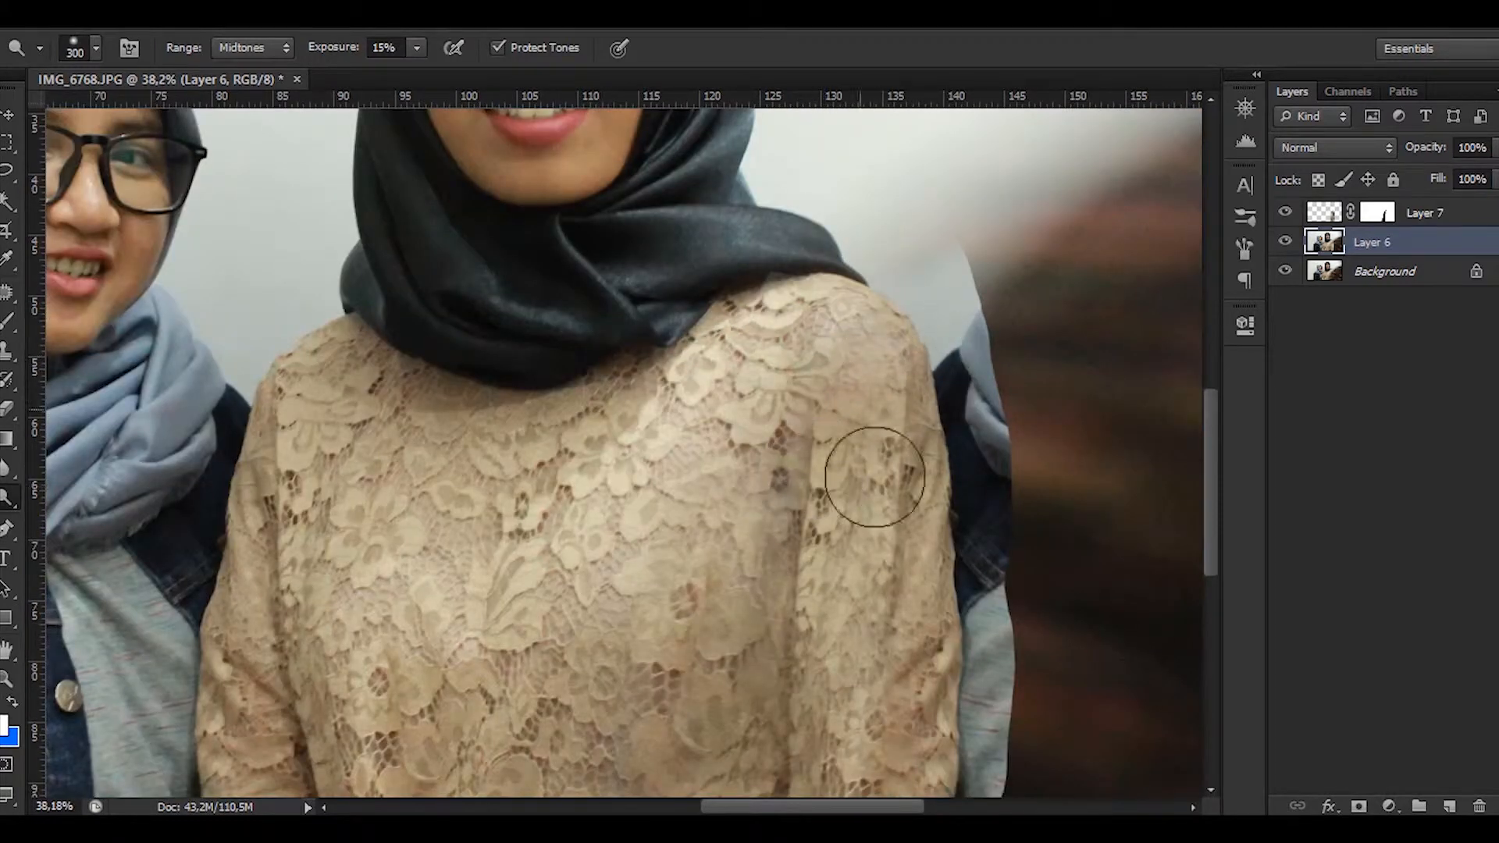
scroll(872, 546, down, 3)
drag(860, 719, 878, 658)
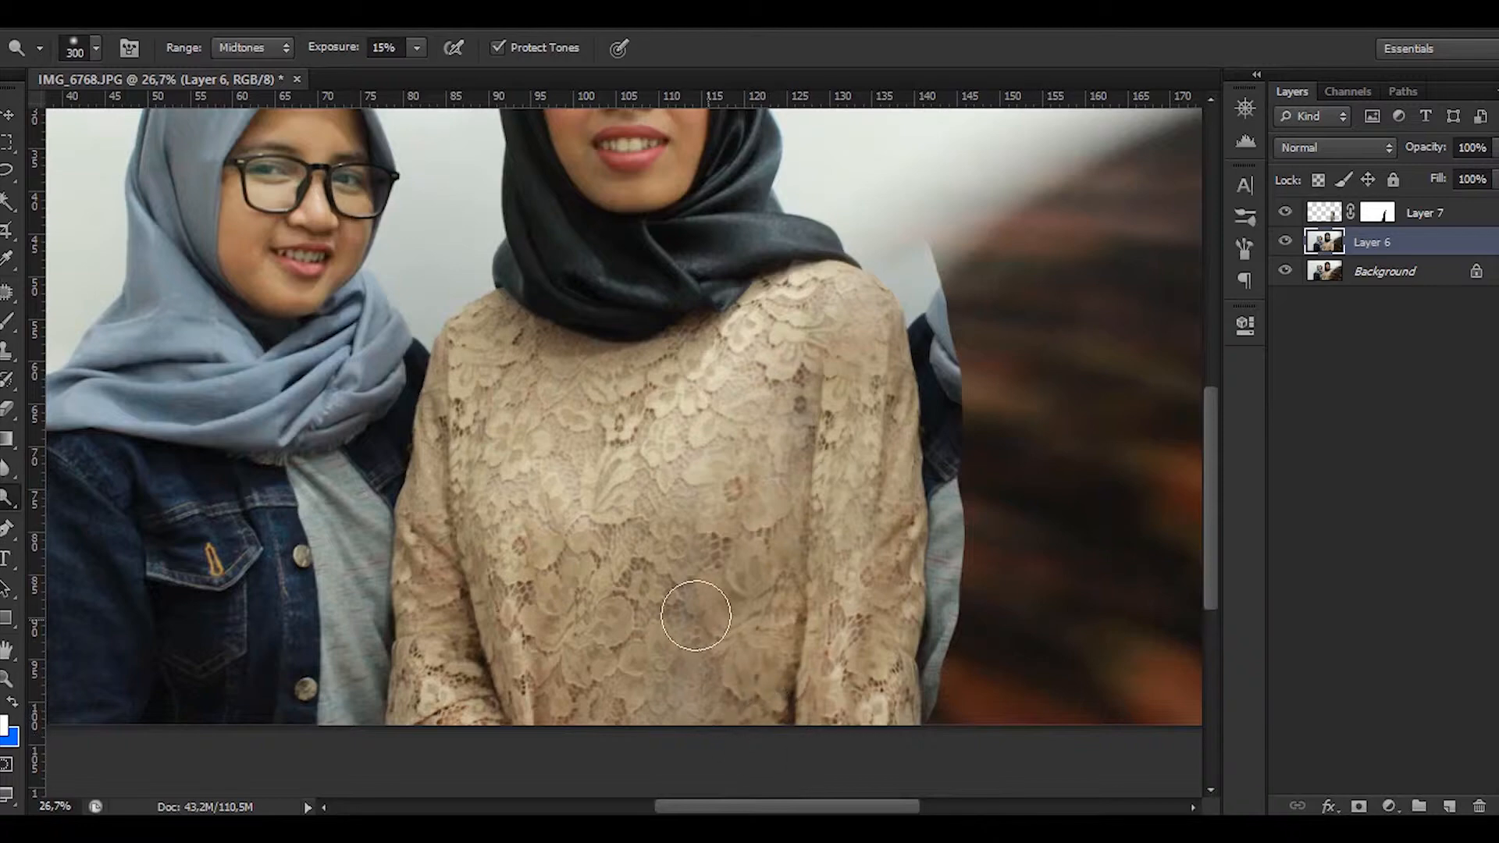
scroll(864, 458, down, 3)
scroll(833, 372, up, 4)
scroll(833, 371, down, 5)
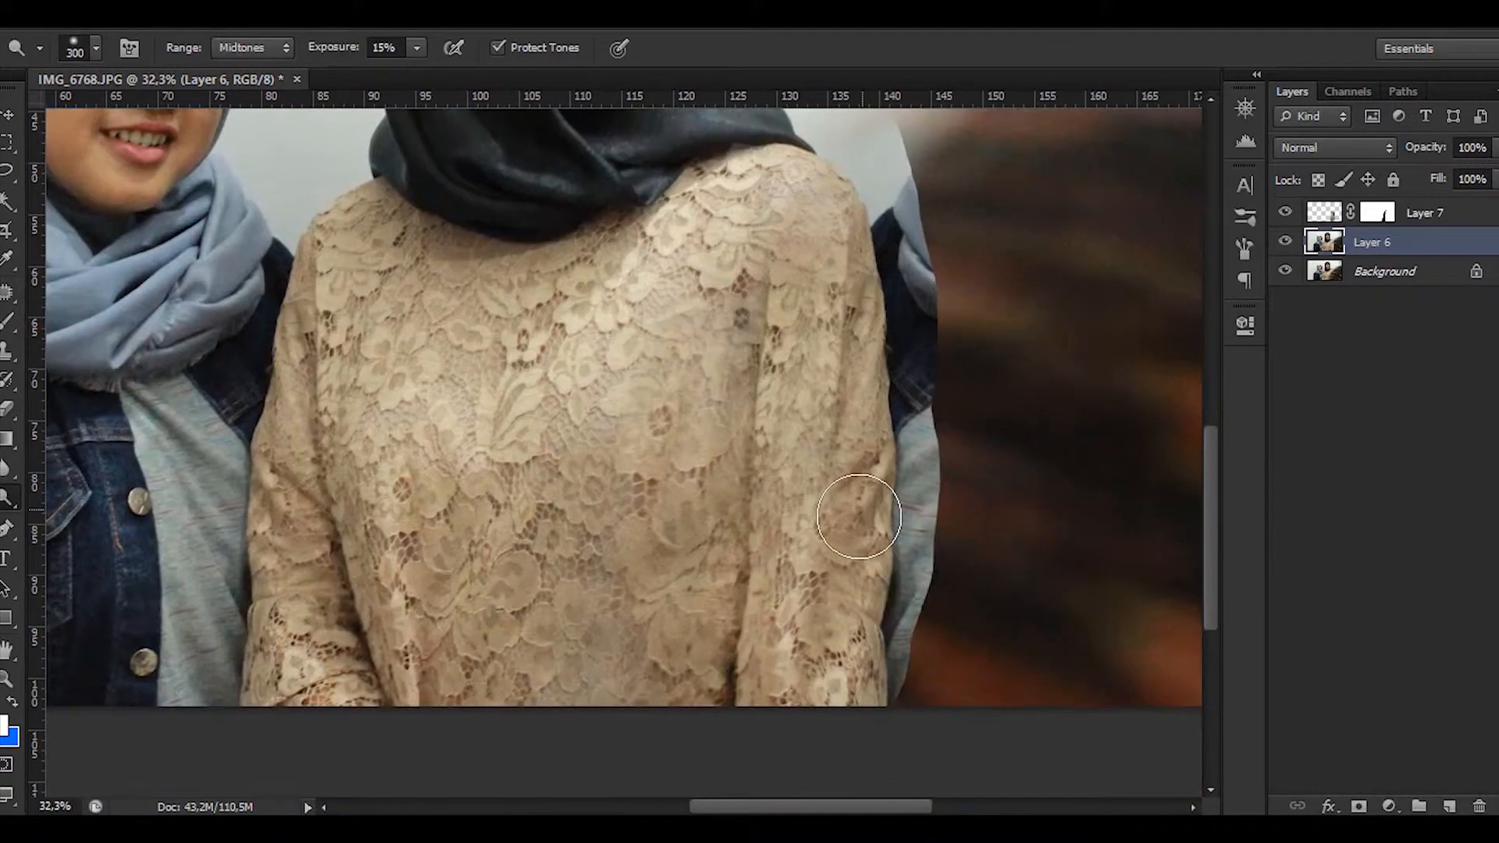
Step: Softly blend the copied sleeve's middle and lower area on Layer 7's mask with the Eraser at 10% opacity
click(1367, 213)
key(e)
scroll(936, 546, up, 4)
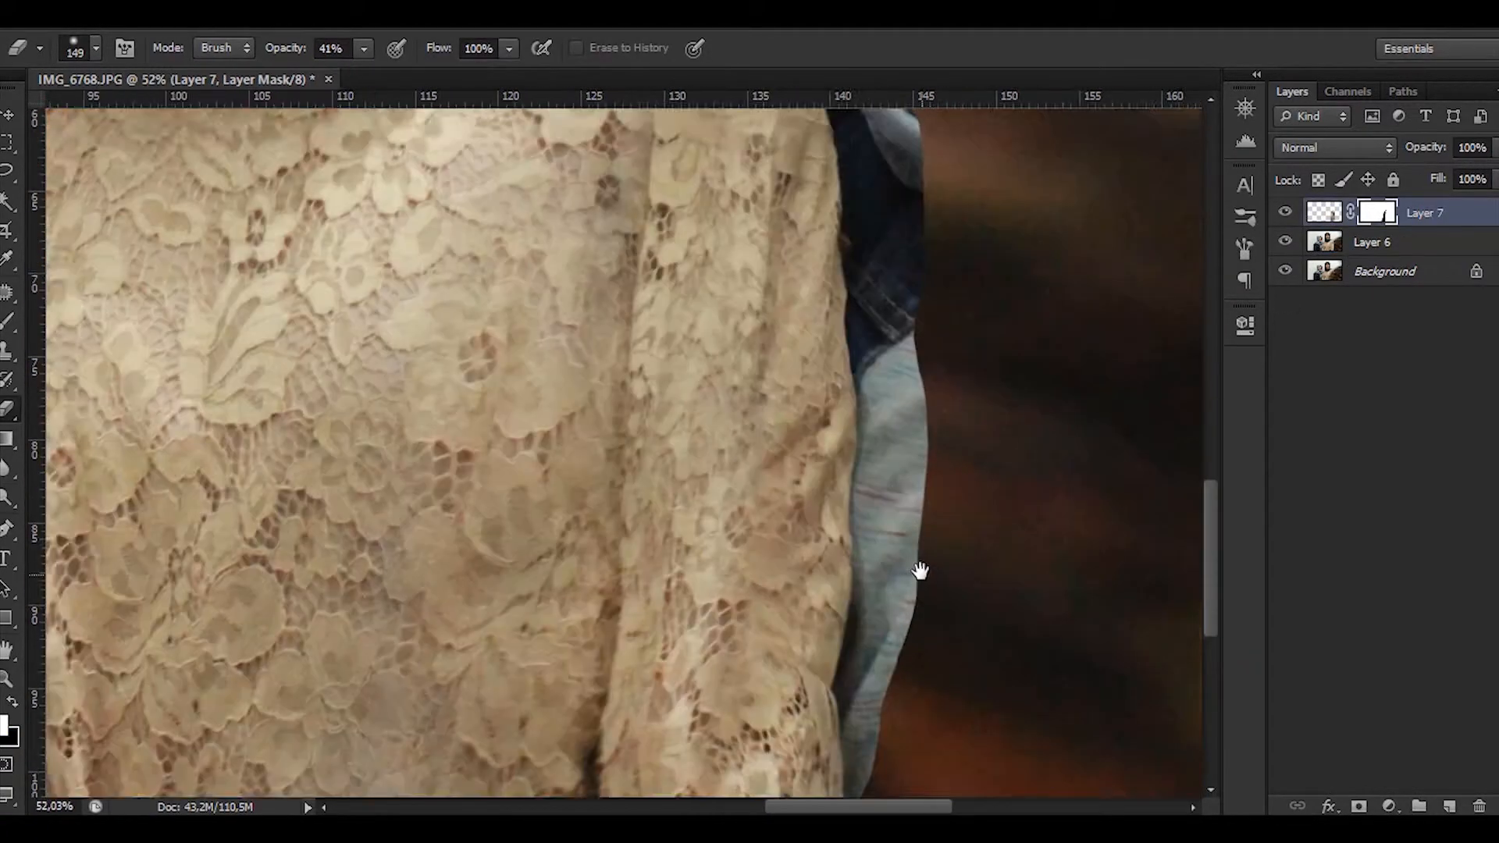
drag(920, 569, 902, 537)
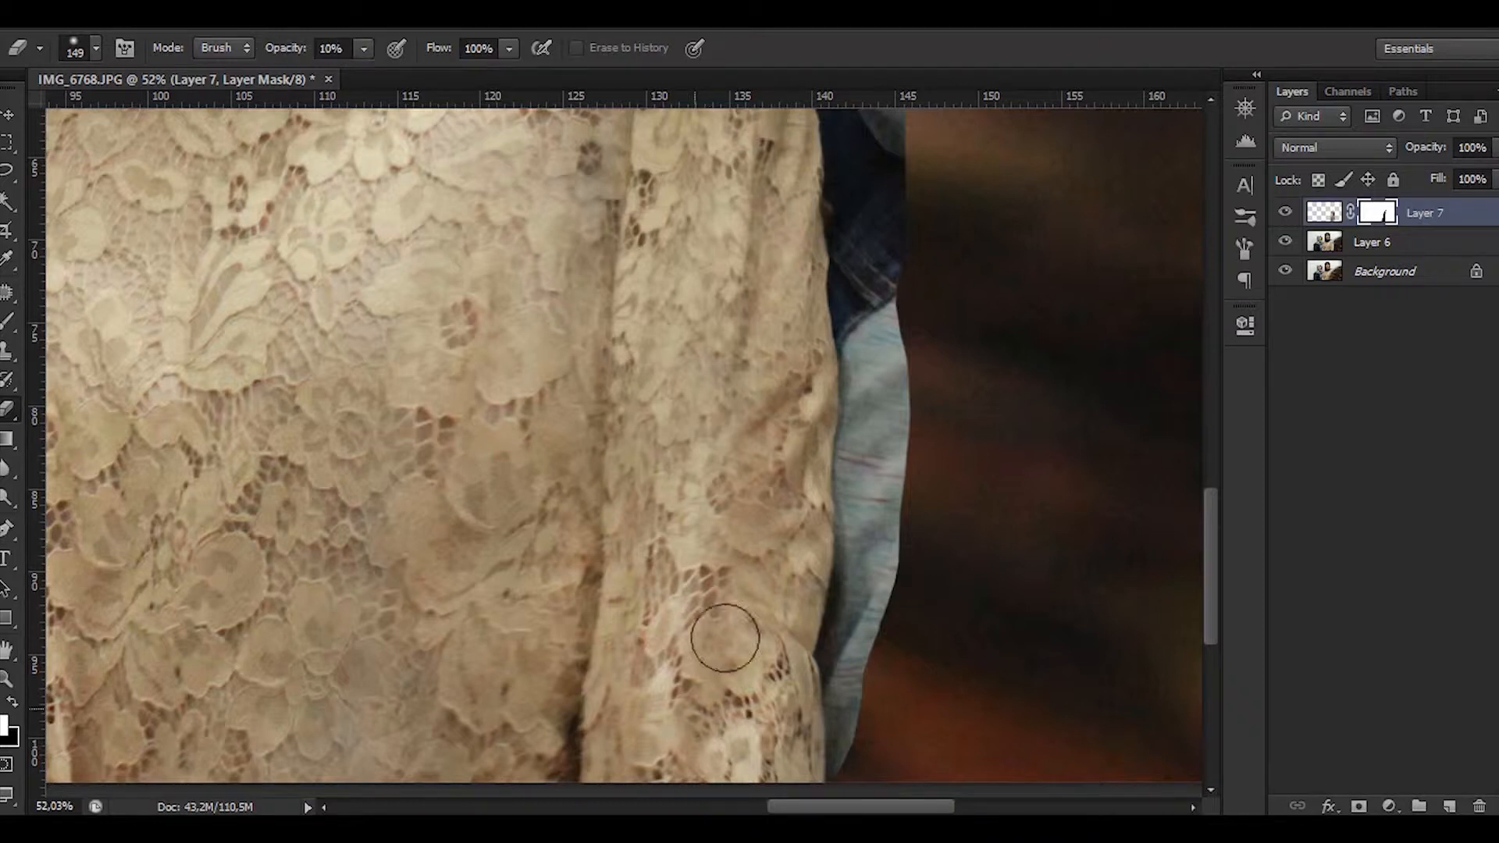
drag(746, 357, 738, 533)
drag(738, 585, 730, 481)
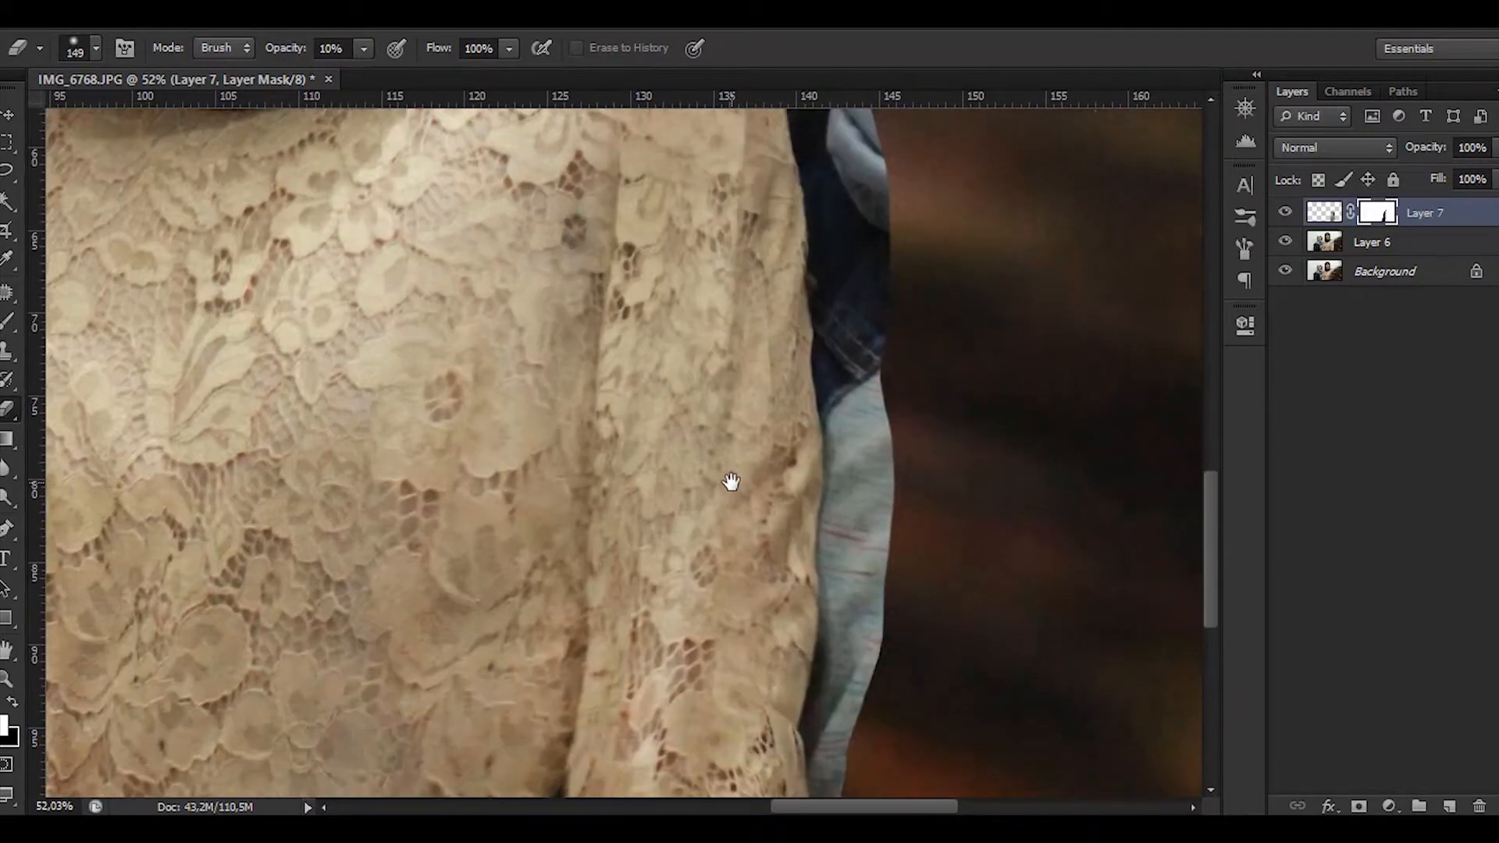
scroll(701, 435, down, 3)
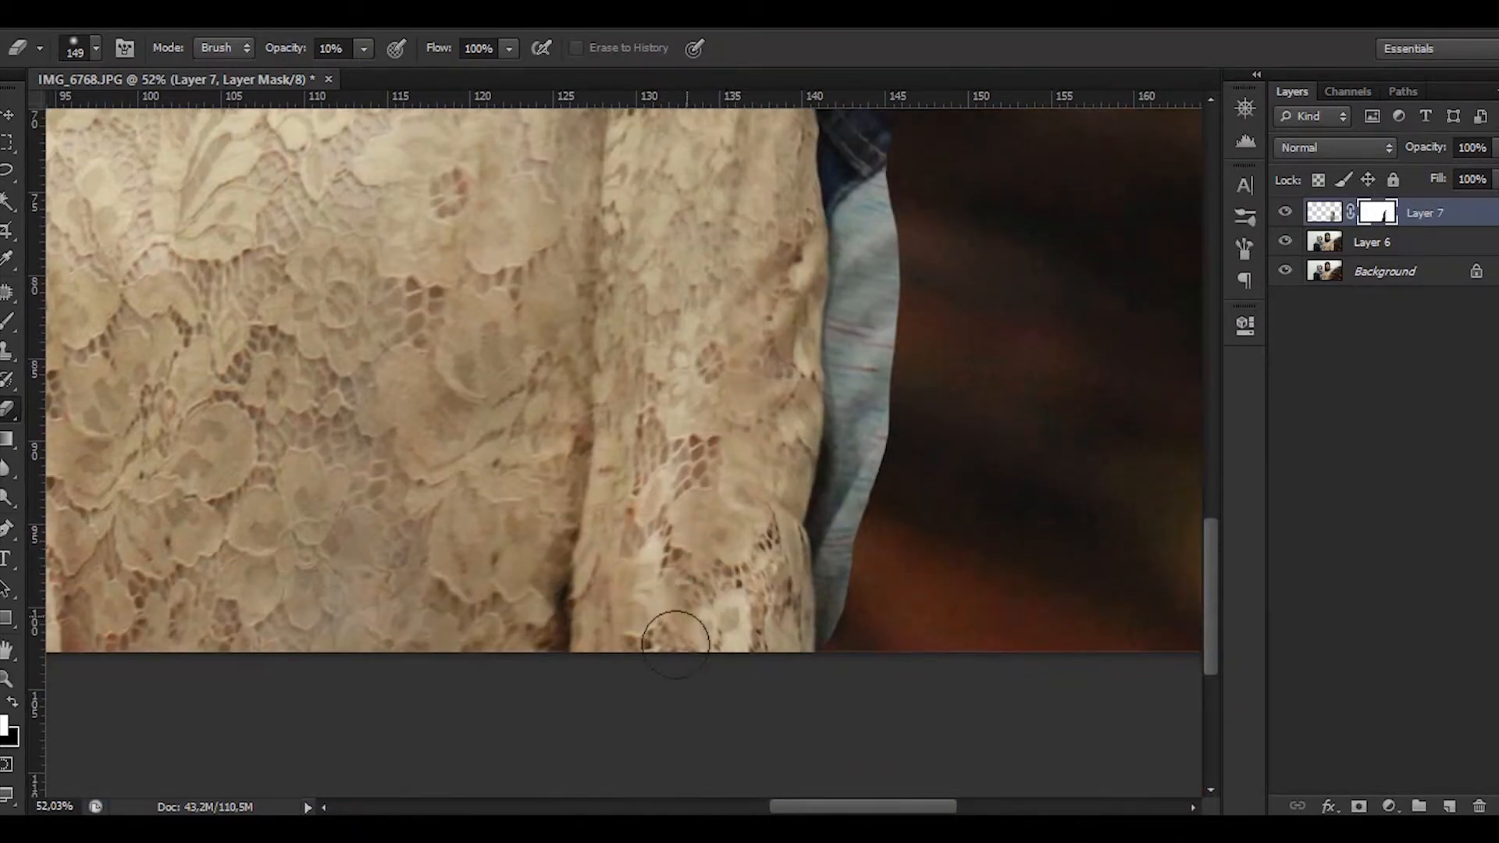
scroll(737, 457, up, 4)
scroll(739, 363, down, 6)
drag(673, 413, 714, 516)
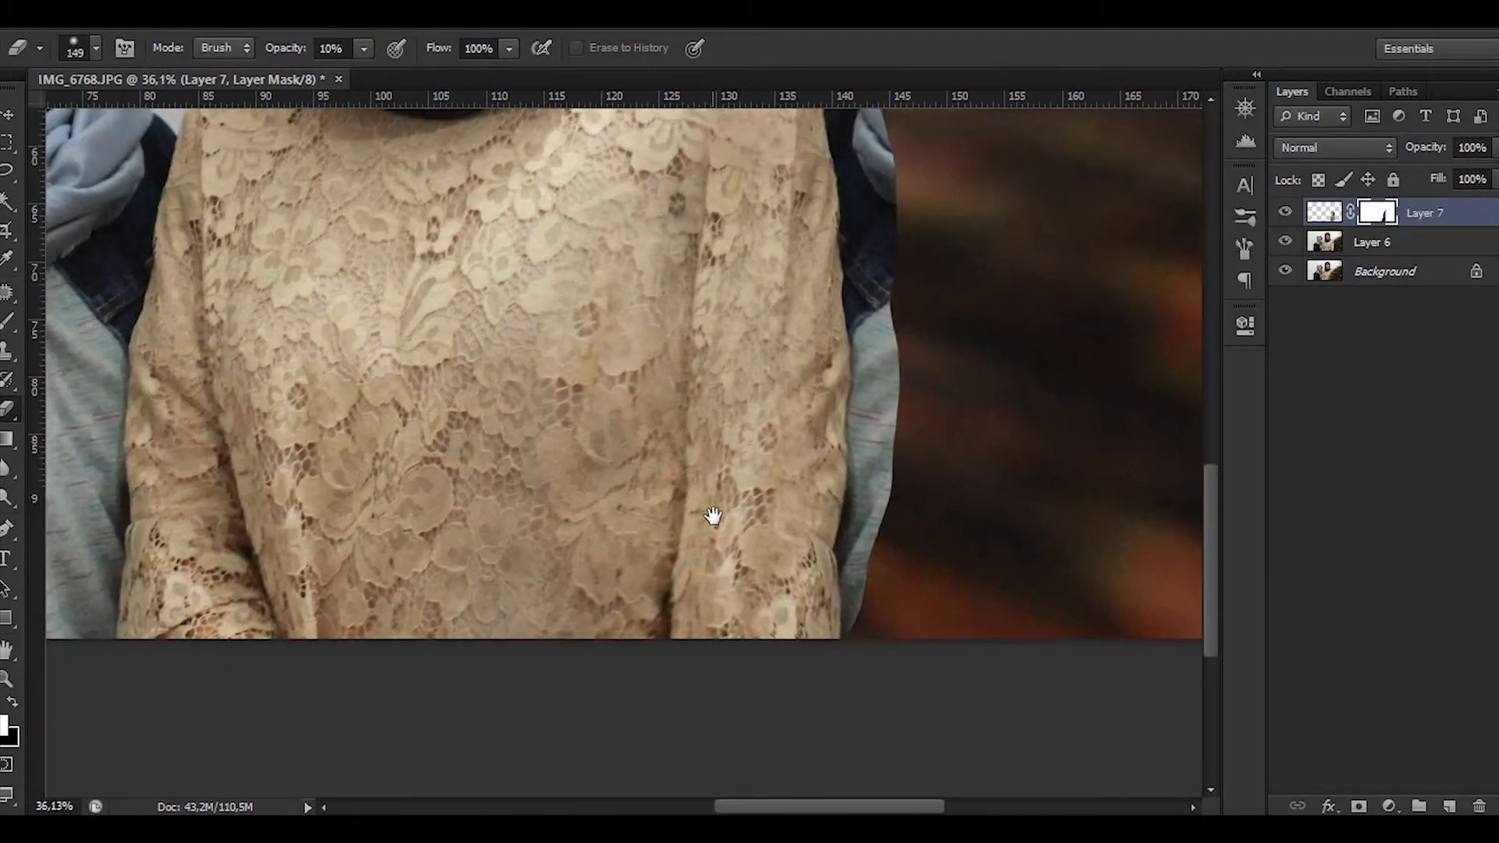
Step: Outline the lower petals of the torso's lace flower beside the sleeve with the Lasso and copy them to a new layer
scroll(713, 516, up, 5)
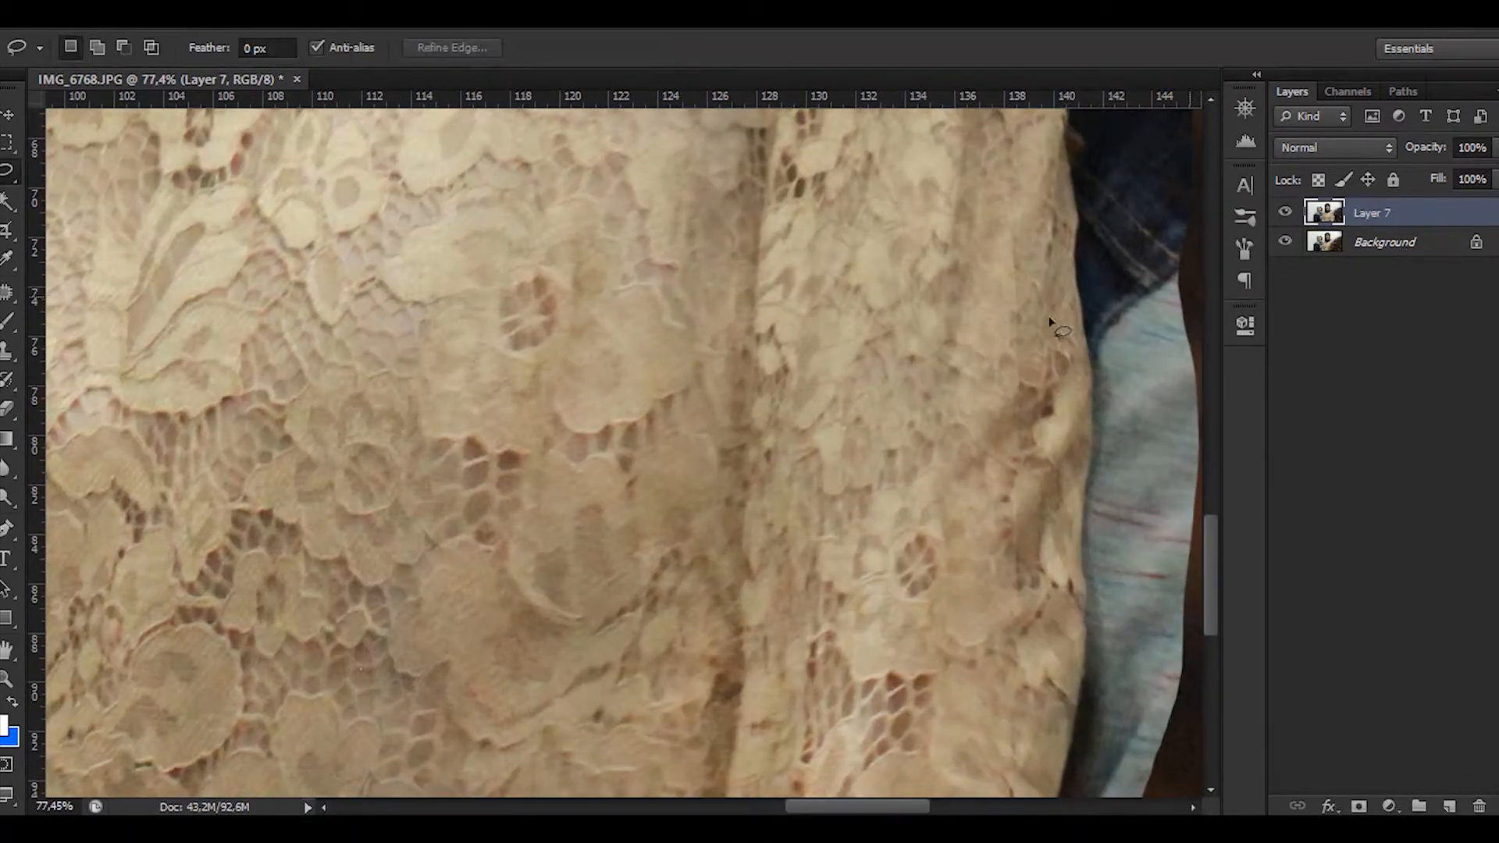
scroll(603, 260, up, 2)
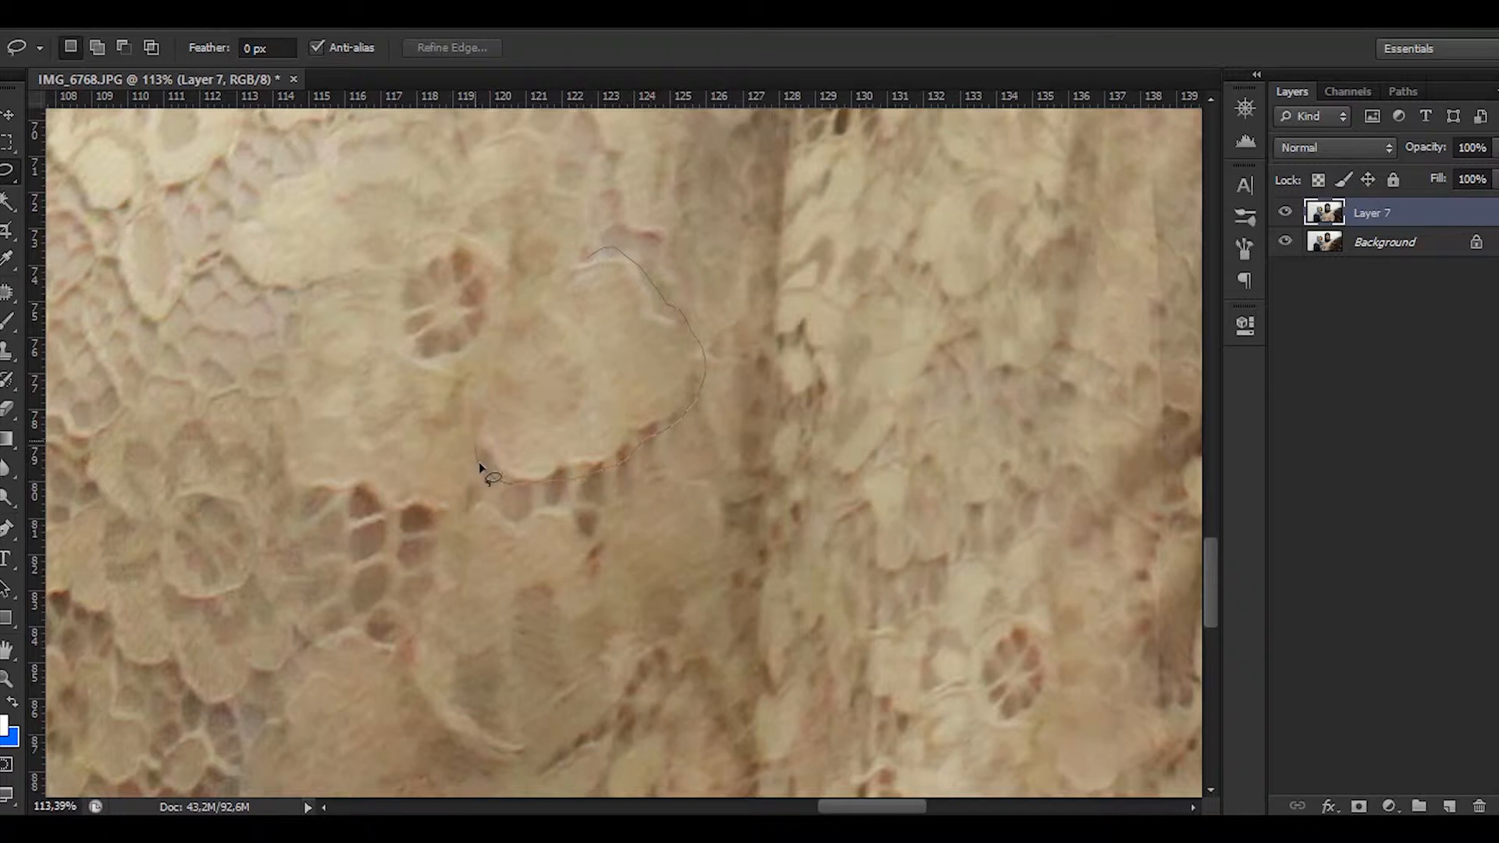
drag(555, 203, 598, 248)
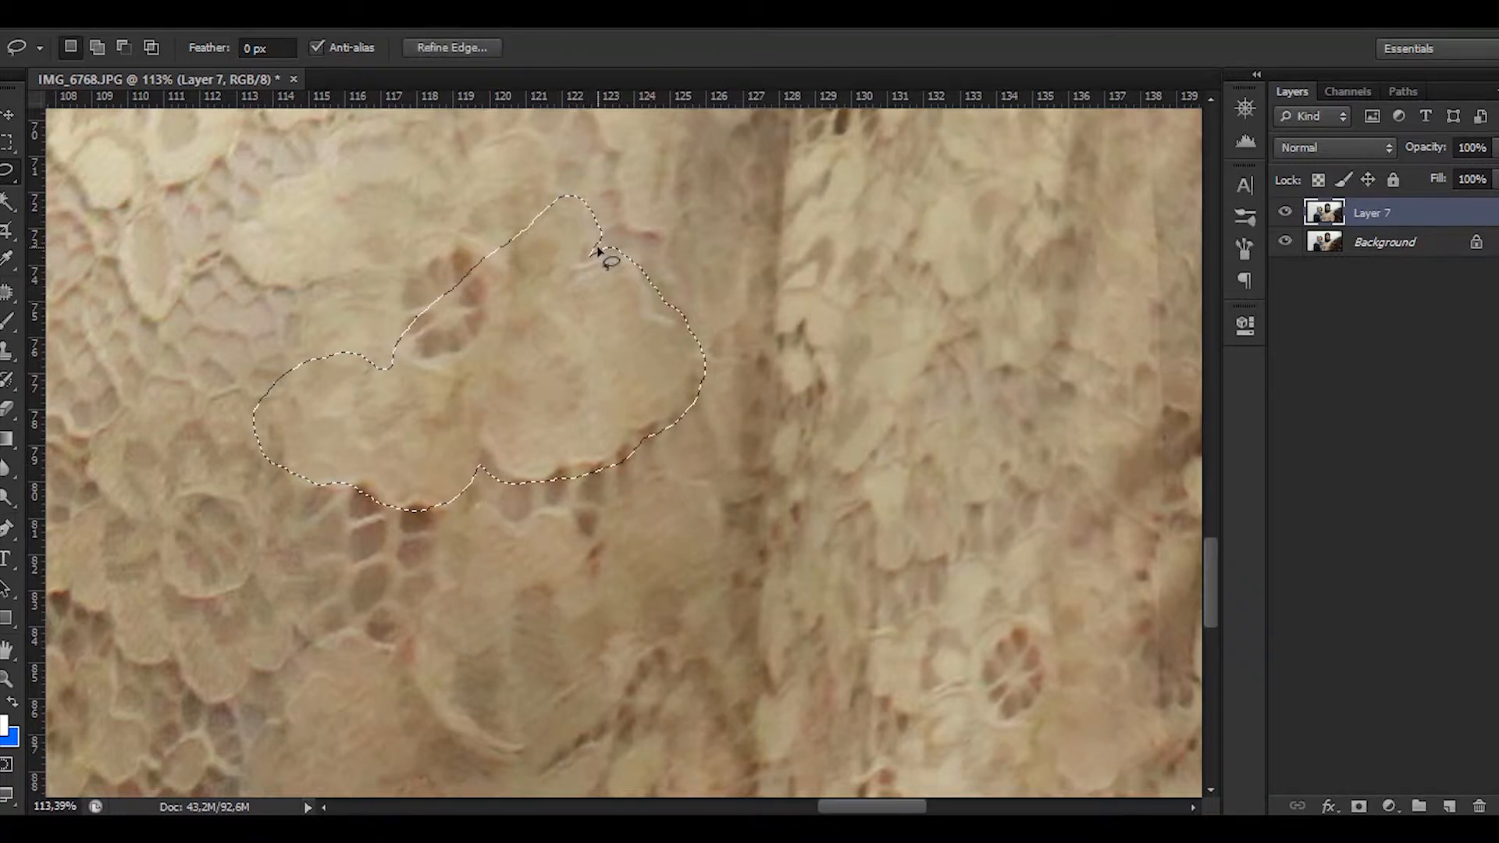
key(ctrl+j)
Step: Move, rotate and resize the copied lace flower to fit the lower sleeve above its open mesh
key(ctrl+t)
drag(578, 309, 818, 490)
mouse_move(878, 576)
mouse_down()
mouse_move(533, 301)
mouse_move(872, 485)
mouse_up()
drag(942, 598, 867, 483)
drag(782, 451, 788, 498)
drag(874, 441, 882, 287)
mouse_move(861, 351)
mouse_down()
mouse_move(817, 482)
mouse_move(792, 428)
mouse_move(774, 448)
mouse_up()
key(Return)
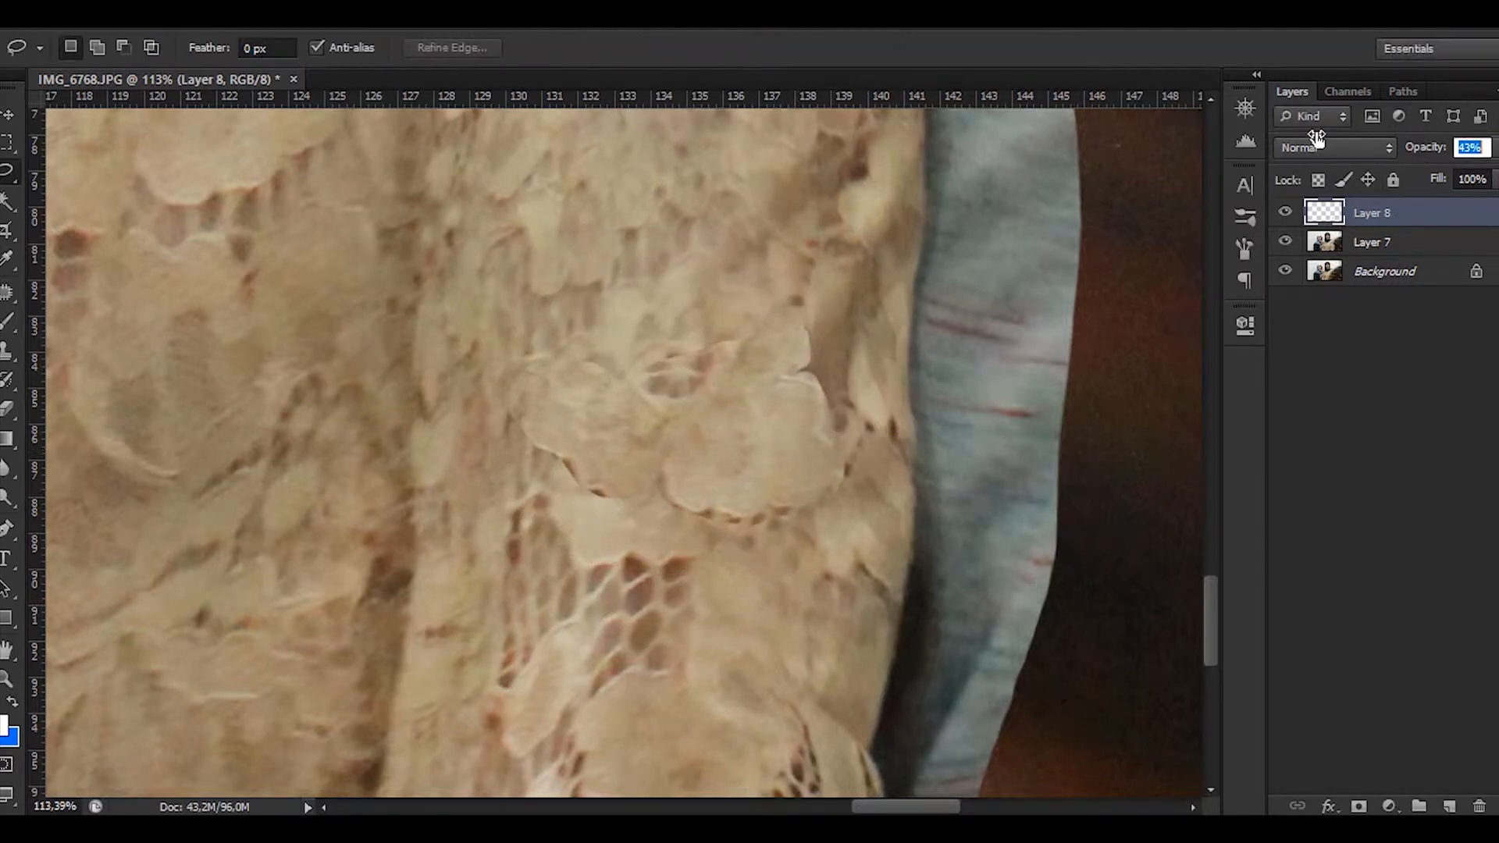
Step: Set Layer 8's opacity to 49%, then transform and nudge the lace flower to follow the sleeve
drag(1316, 138, 1338, 129)
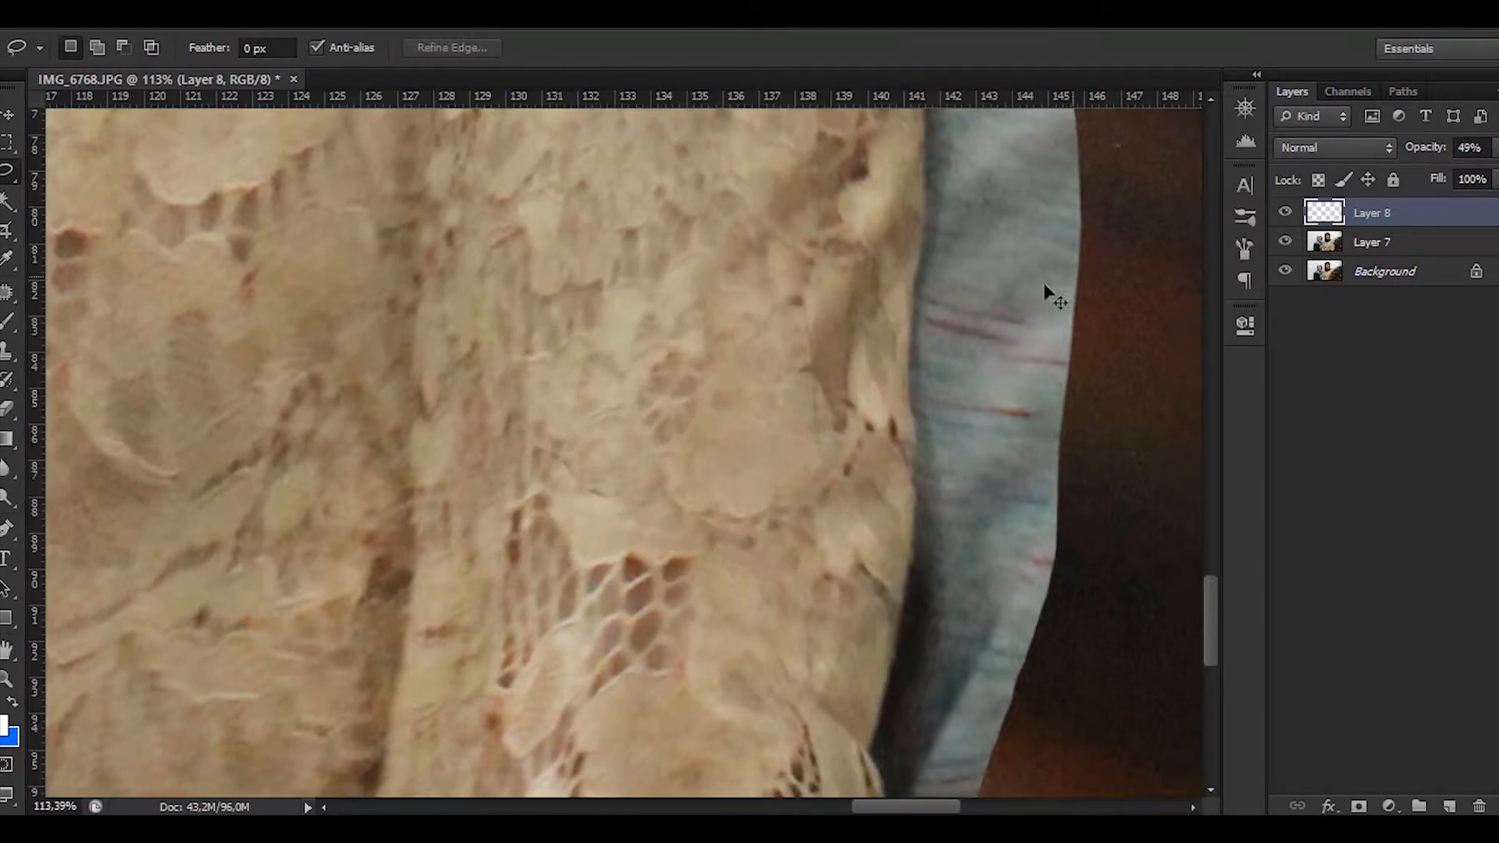
key(ctrl+t)
drag(844, 320, 826, 331)
drag(936, 314, 920, 275)
key(Return)
key(v)
drag(733, 430, 753, 439)
scroll(868, 431, down, 5)
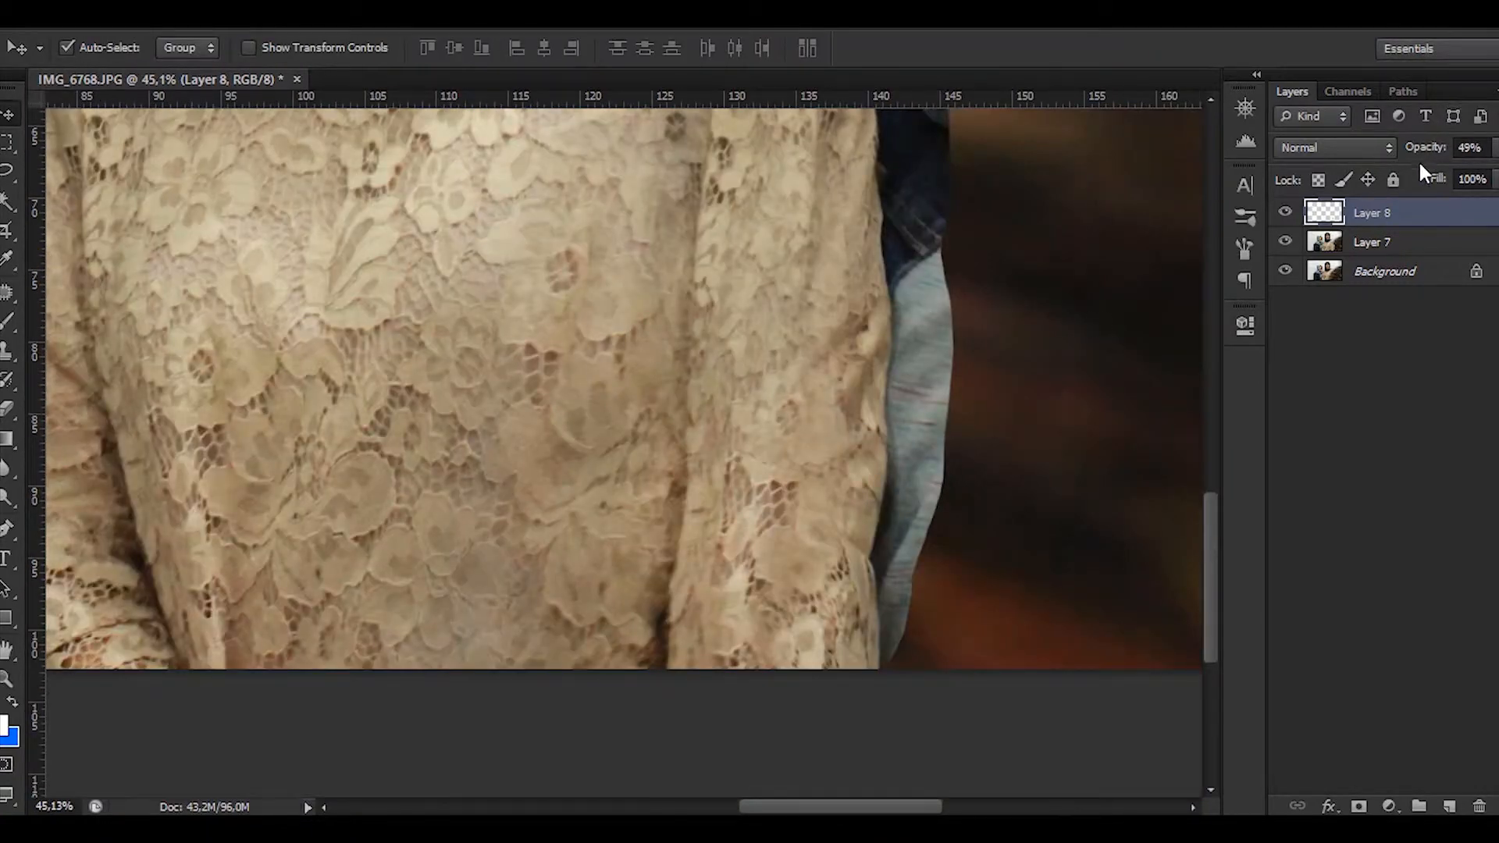
Step: Raise Layer 8's opacity to 56% and blend the flower patch into the sleeve with the Eraser at 10% opacity
key(e)
scroll(757, 466, up, 3)
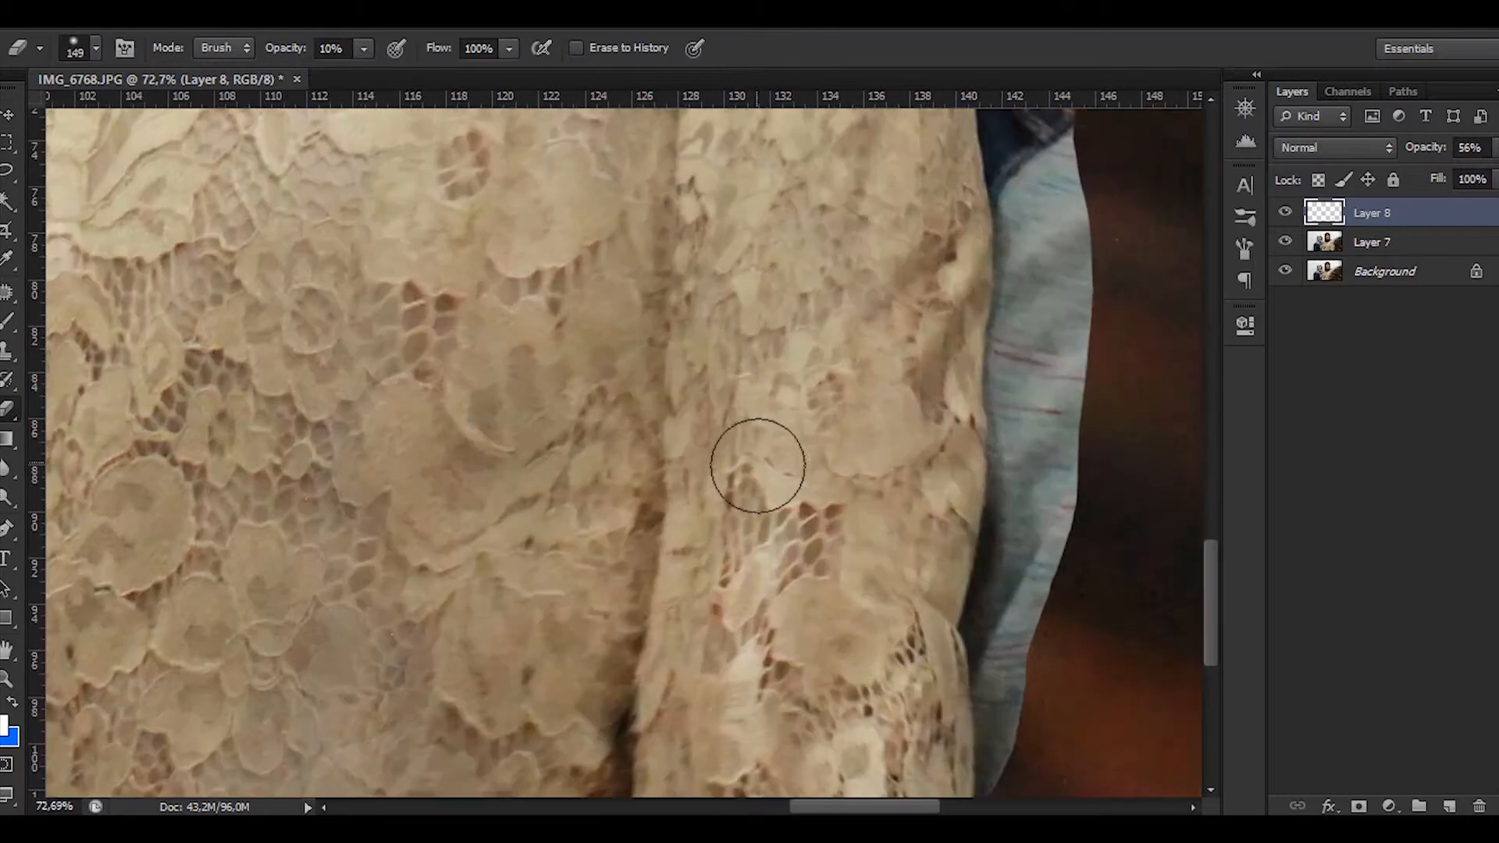
scroll(890, 369, down, 3)
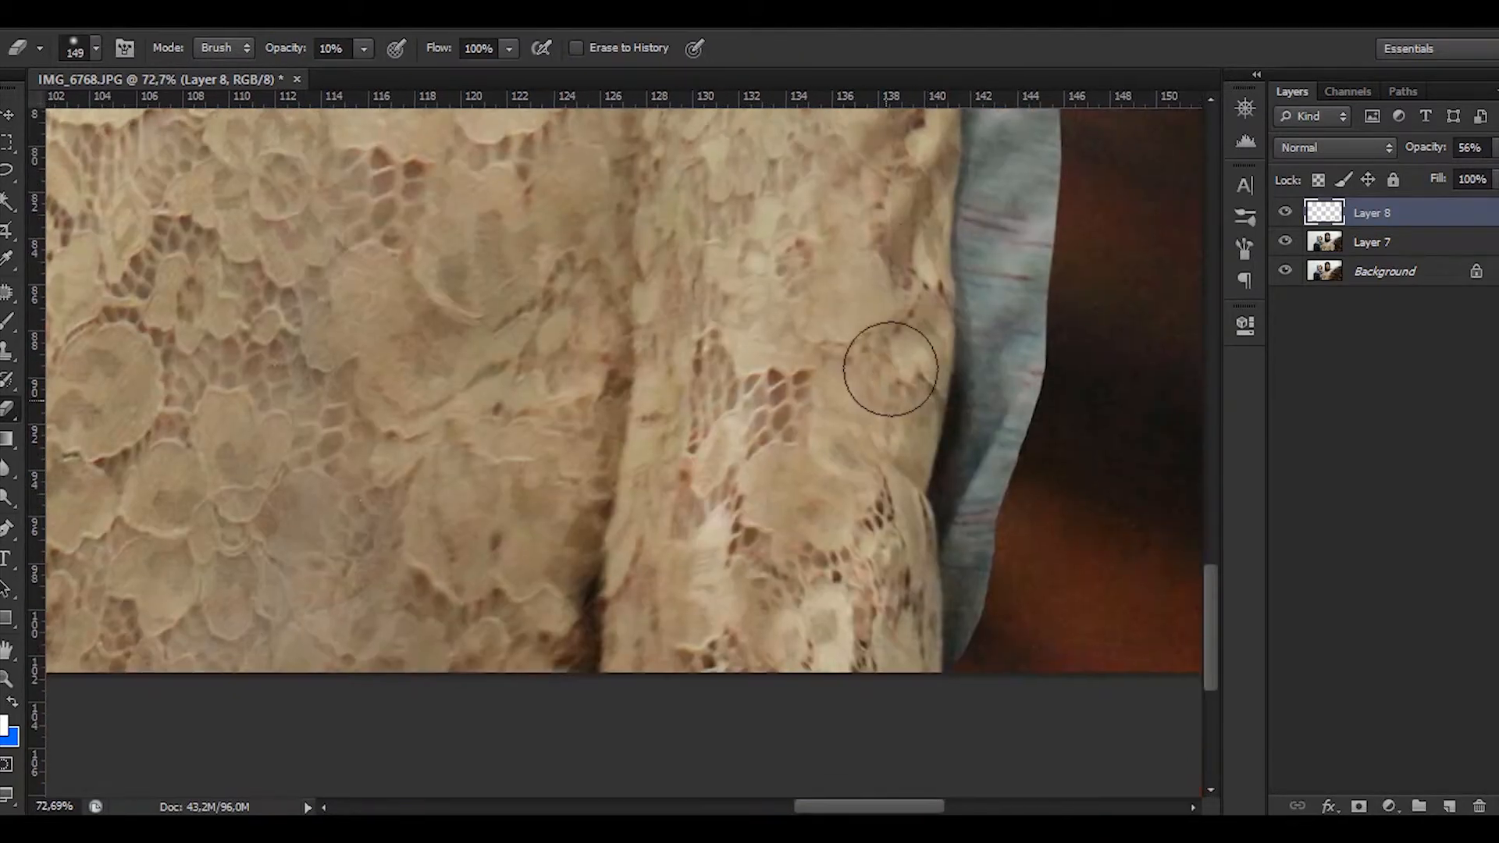
scroll(890, 457, down, 12)
scroll(897, 485, up, 7)
drag(893, 219, 797, 227)
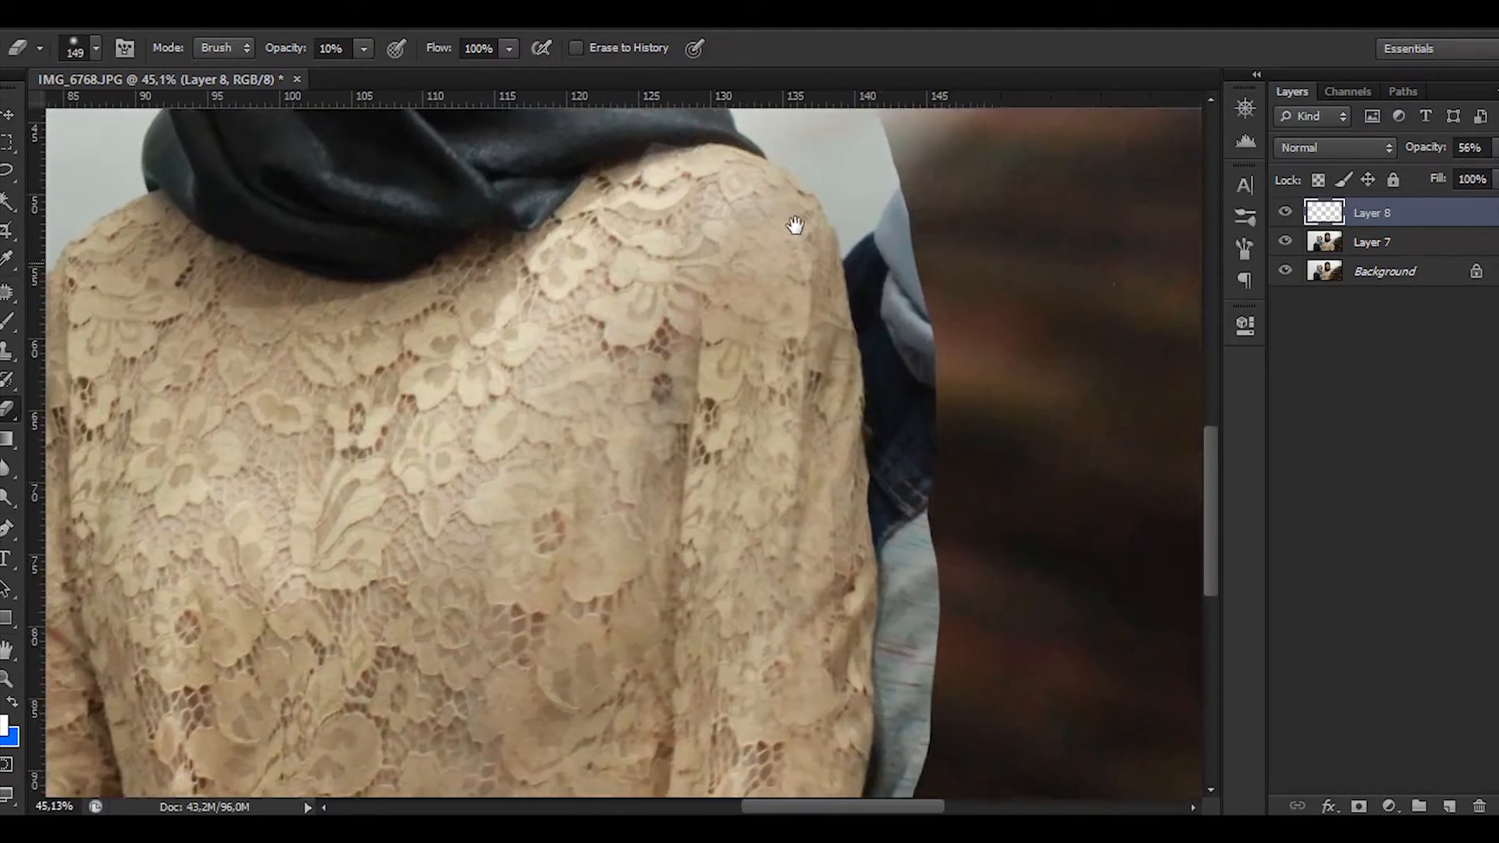
drag(797, 741, 773, 517)
scroll(864, 569, up, 3)
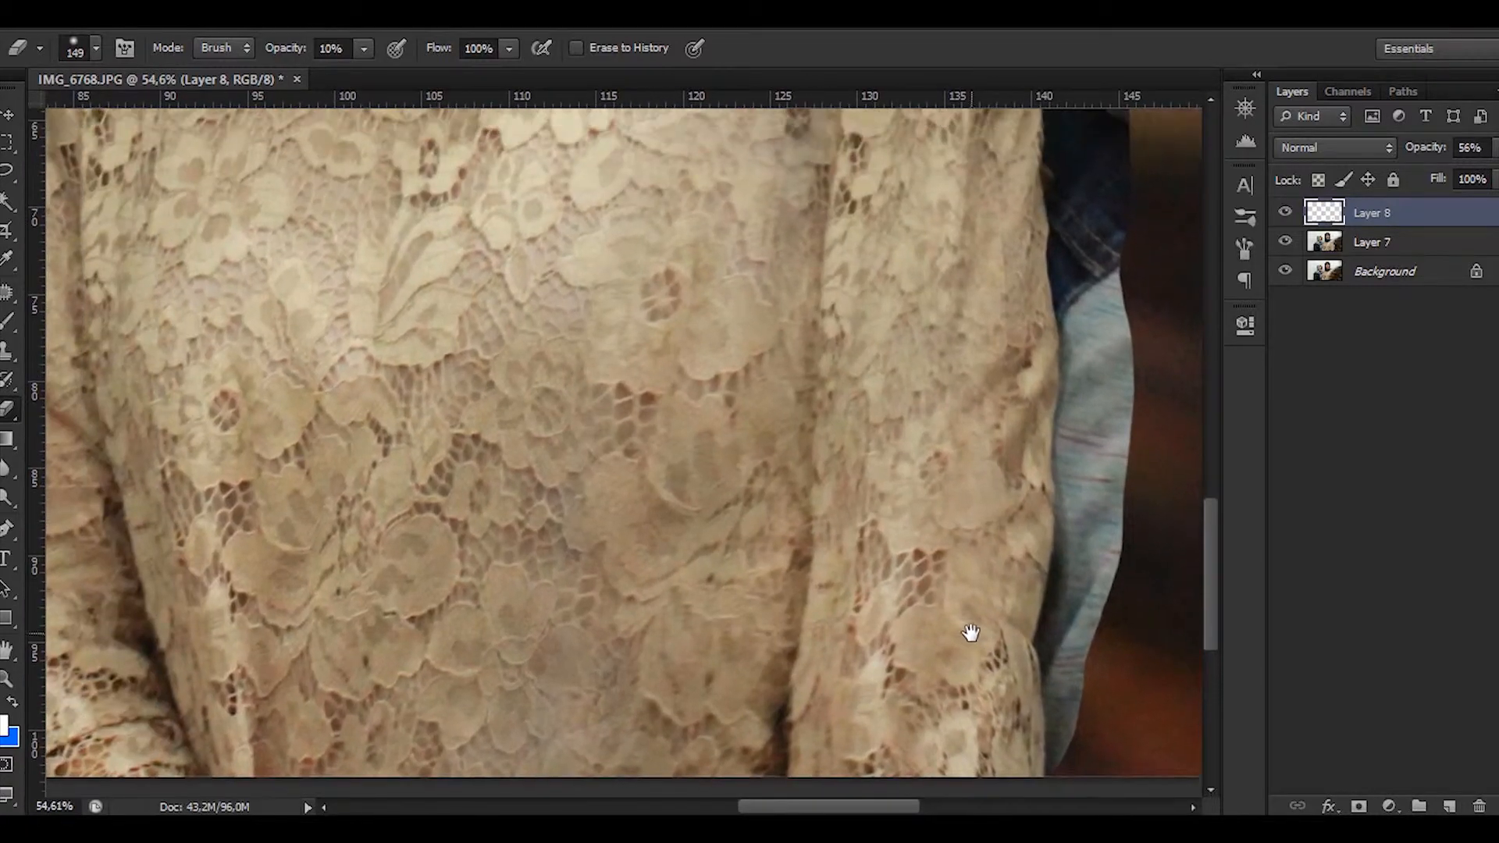
Step: Lasso a lace motif on the torso, copy it from Layer 7 to a new layer and place that layer above Layer 8
click(1368, 244)
drag(928, 564, 862, 624)
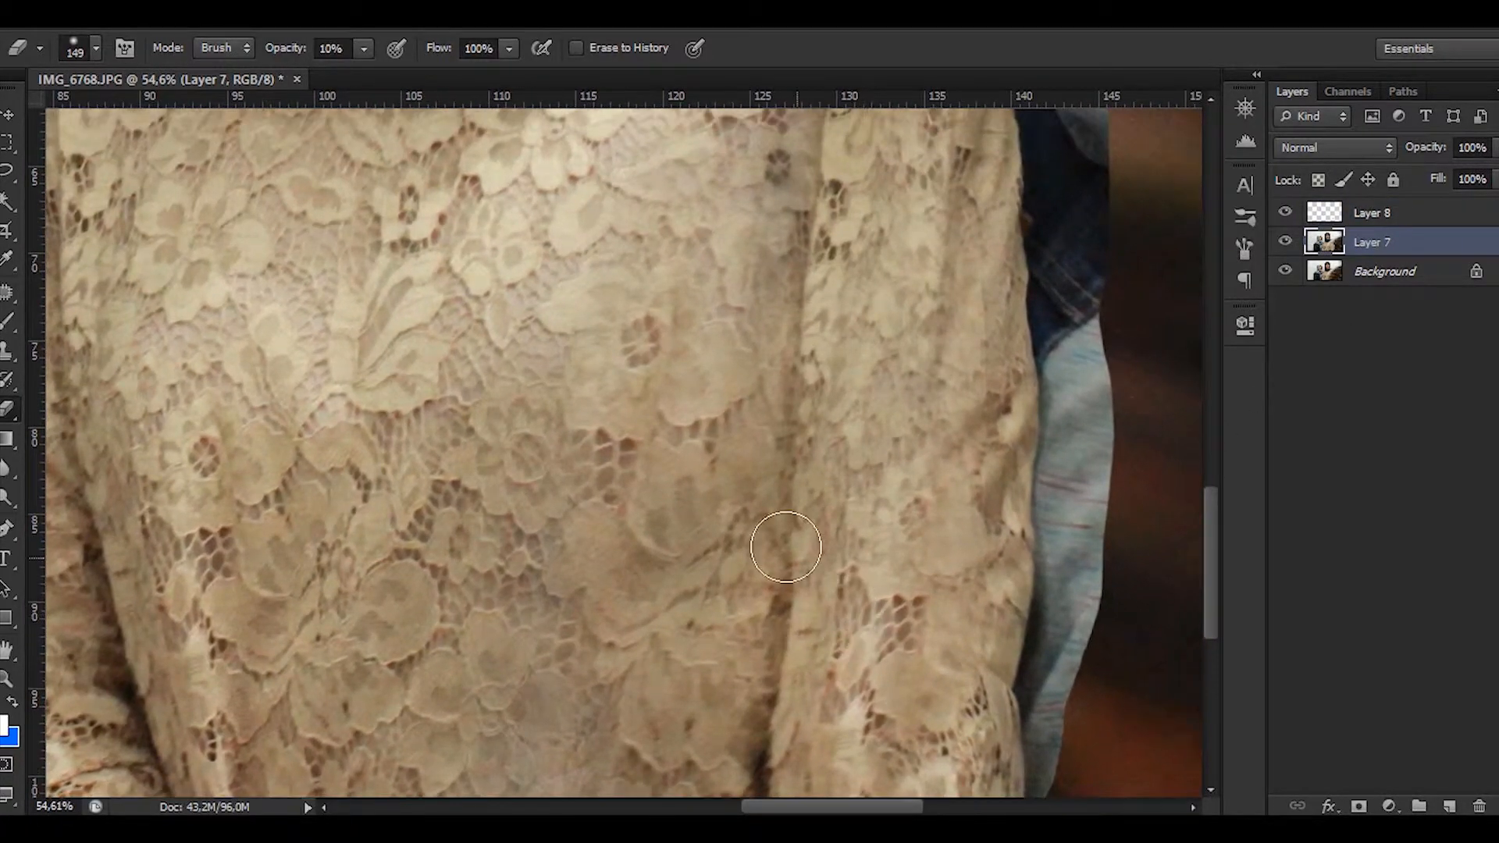
click(1397, 271)
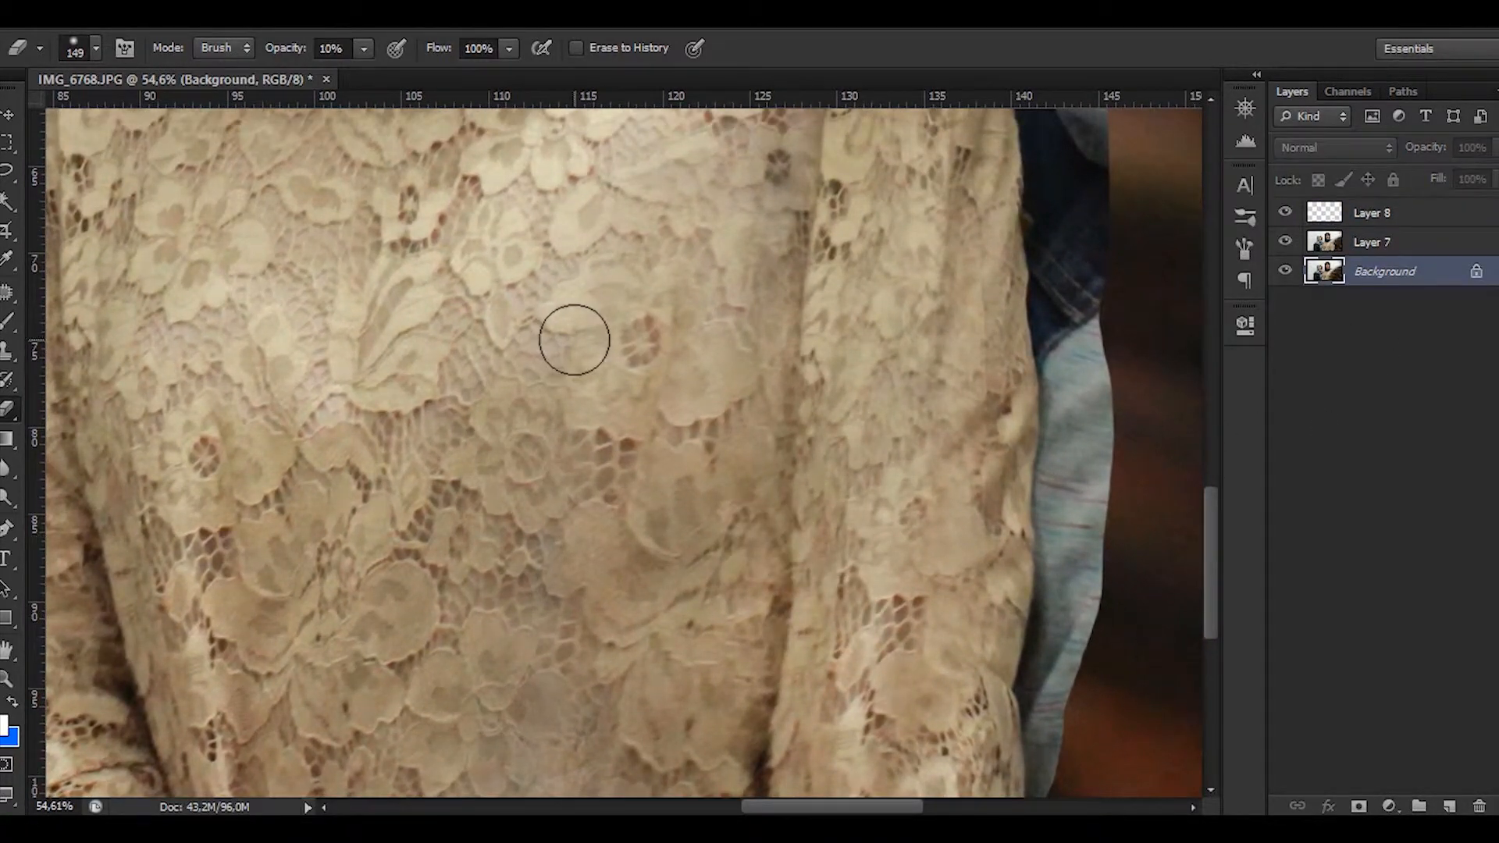
key(l)
scroll(635, 398, up, 5)
mouse_move(482, 236)
mouse_down()
mouse_move(546, 212)
mouse_move(598, 318)
mouse_move(629, 438)
mouse_move(298, 442)
mouse_move(414, 192)
mouse_move(481, 239)
mouse_up()
key(ctrl+j)
key(ctrl+z)
click(1370, 243)
key(ctrl+j)
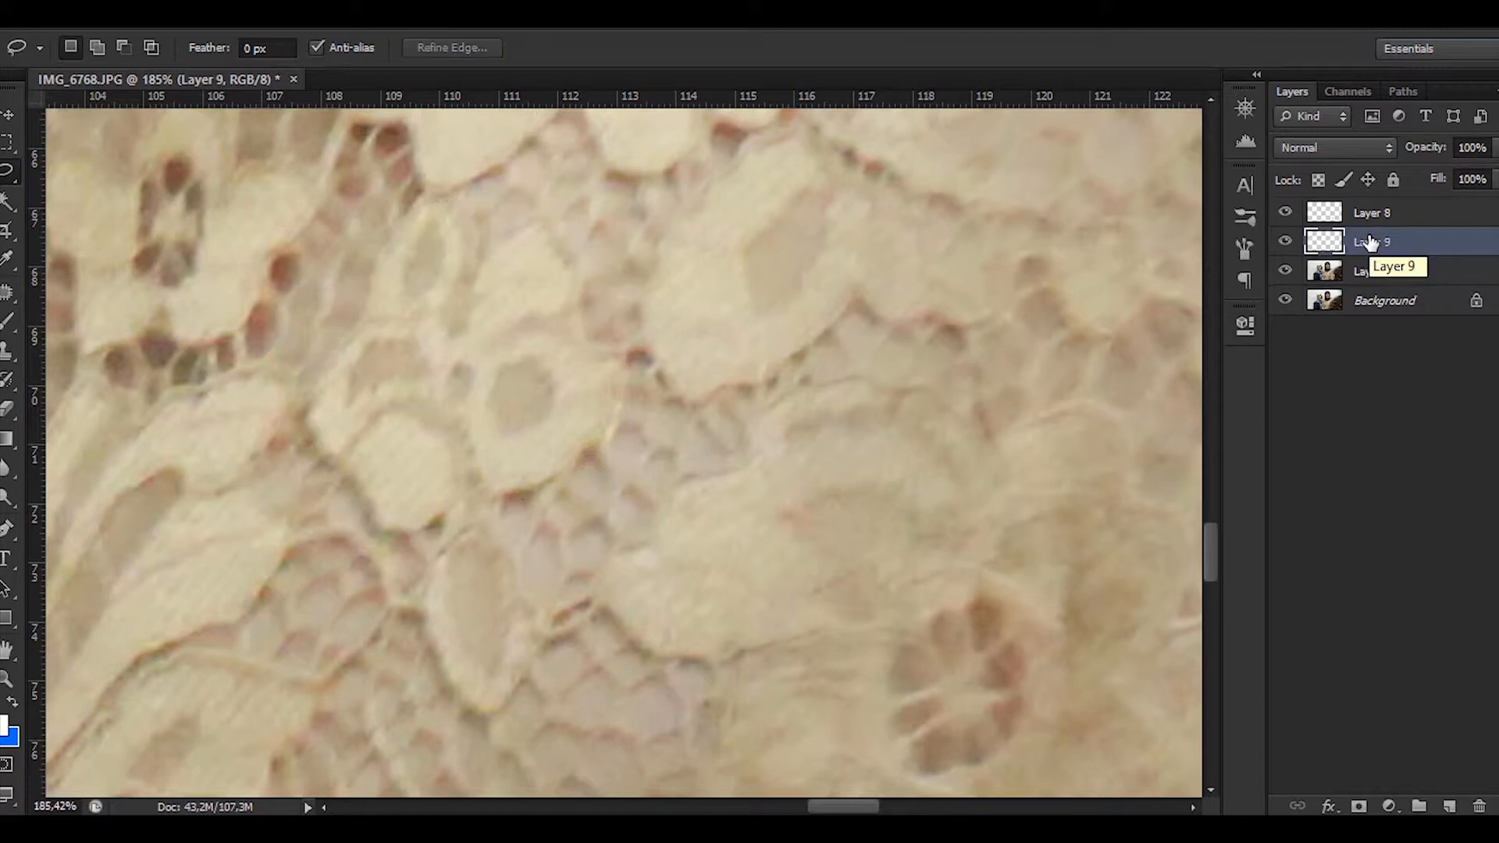
drag(1372, 244, 1371, 205)
Step: Transform the copied lace motif to fit the sleeve near the cuff and lower Layer 9's opacity to 37%
scroll(461, 547, down, 5)
key(ctrl+t)
drag(448, 559, 688, 609)
drag(725, 586, 284, 160)
drag(284, 161, 664, 660)
scroll(664, 660, down, 3)
key(Return)
drag(1423, 155, 1292, 155)
scroll(742, 635, up, 6)
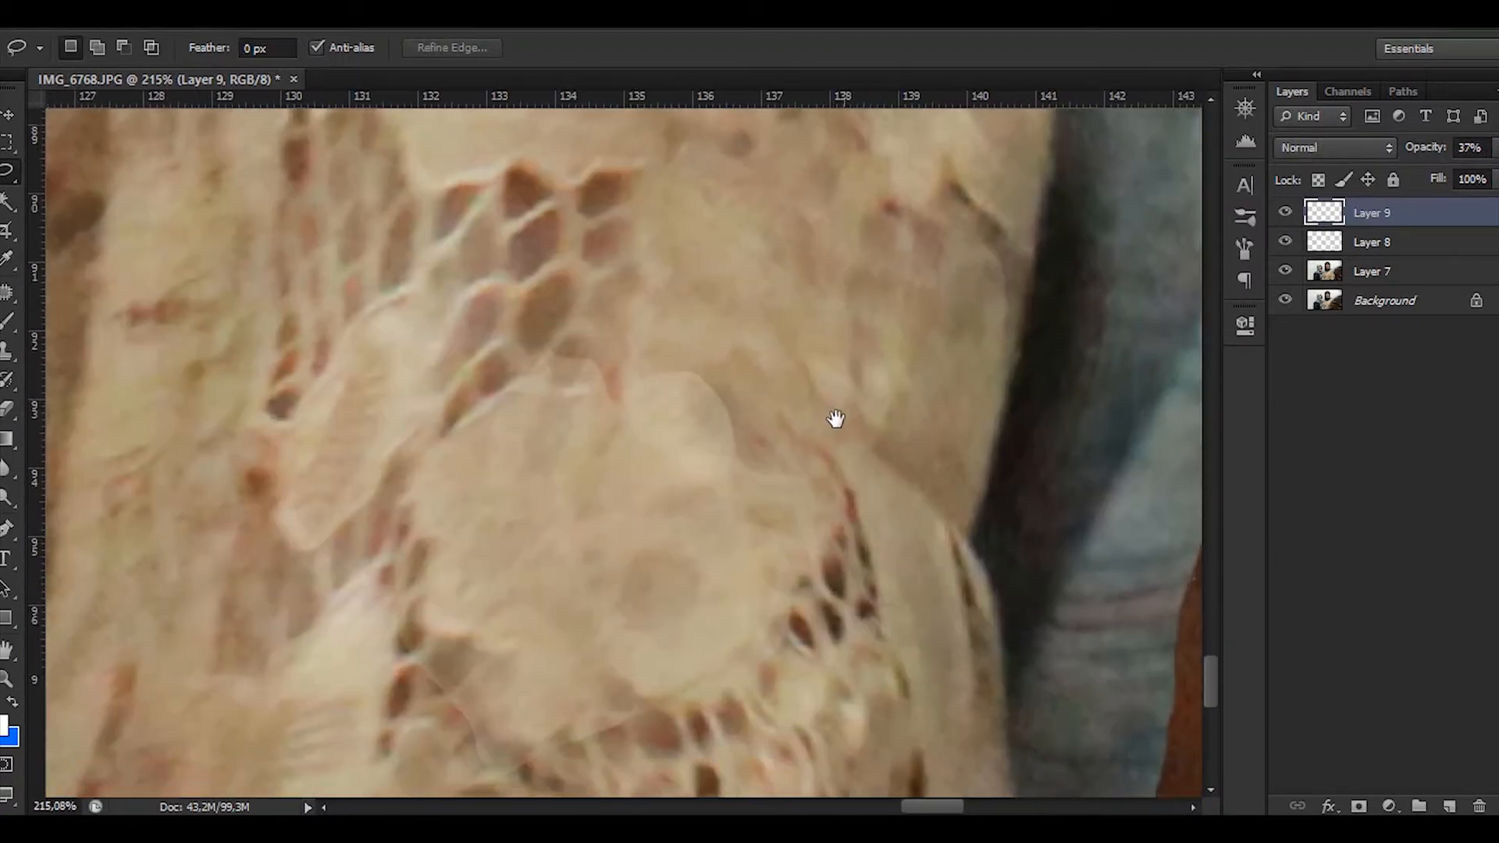
Step: Soften the cuff motif's edges on Layer 9 using the Eraser at size 40 and 22% opacity
key(e)
key(bracketleft)
key(bracketleft)
key(bracketleft)
key(bracketleft)
key(bracketleft)
key(bracketleft)
key(bracketleft)
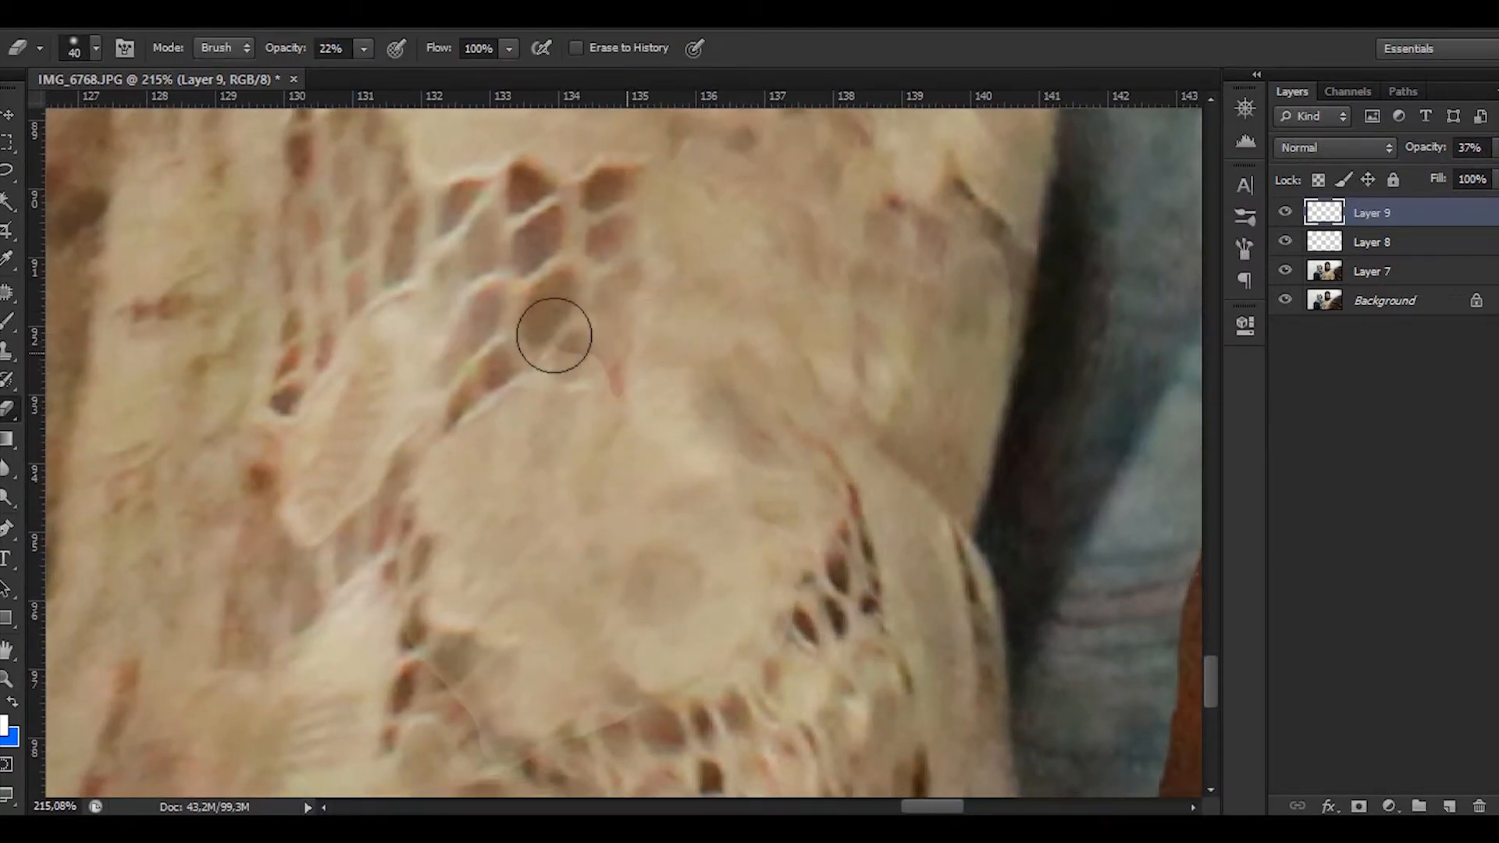
scroll(506, 623, down, 2)
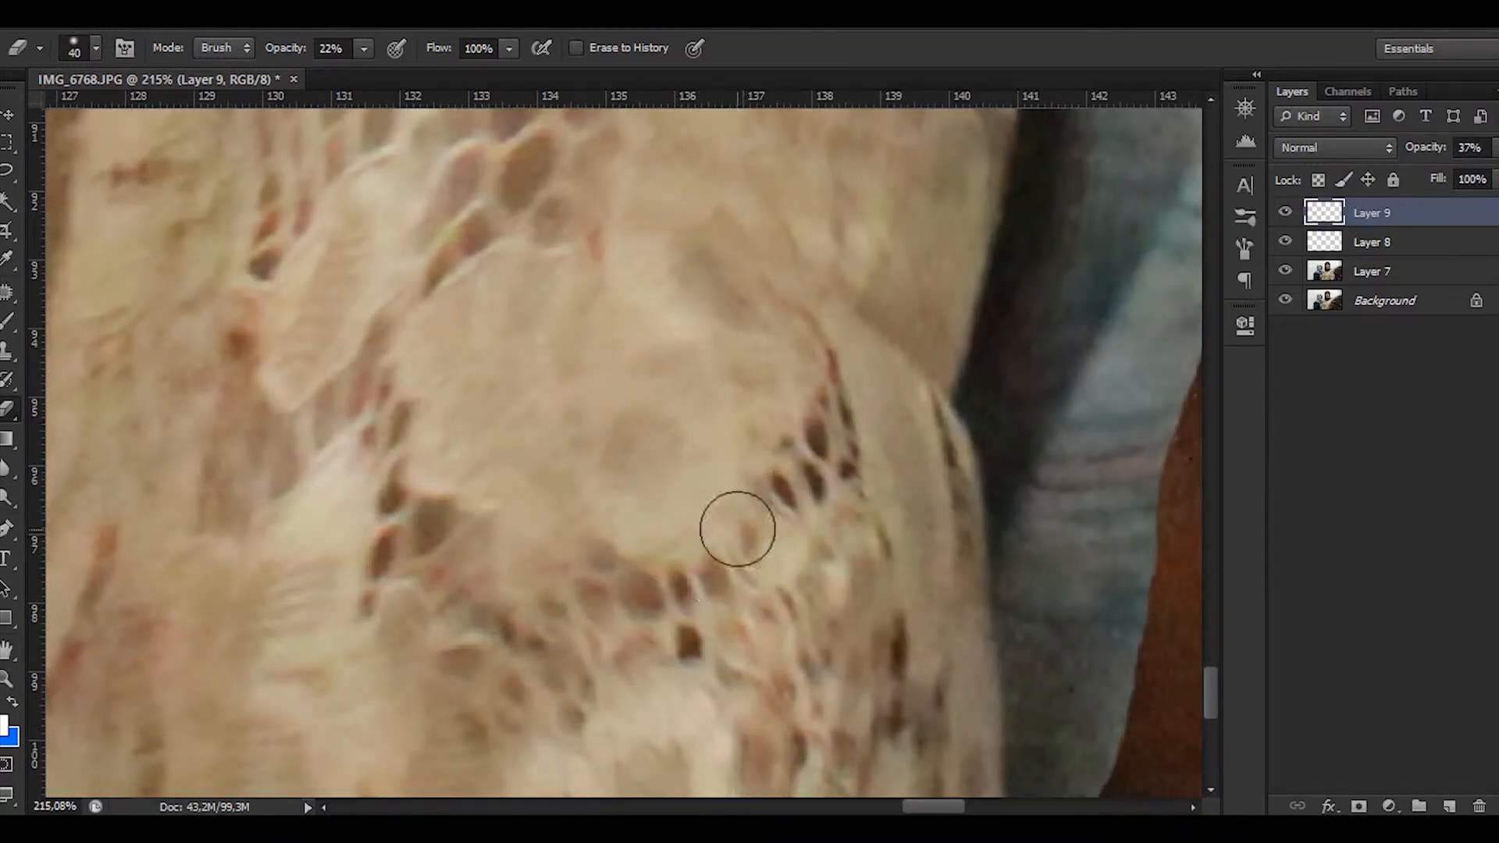
scroll(799, 431, down, 12)
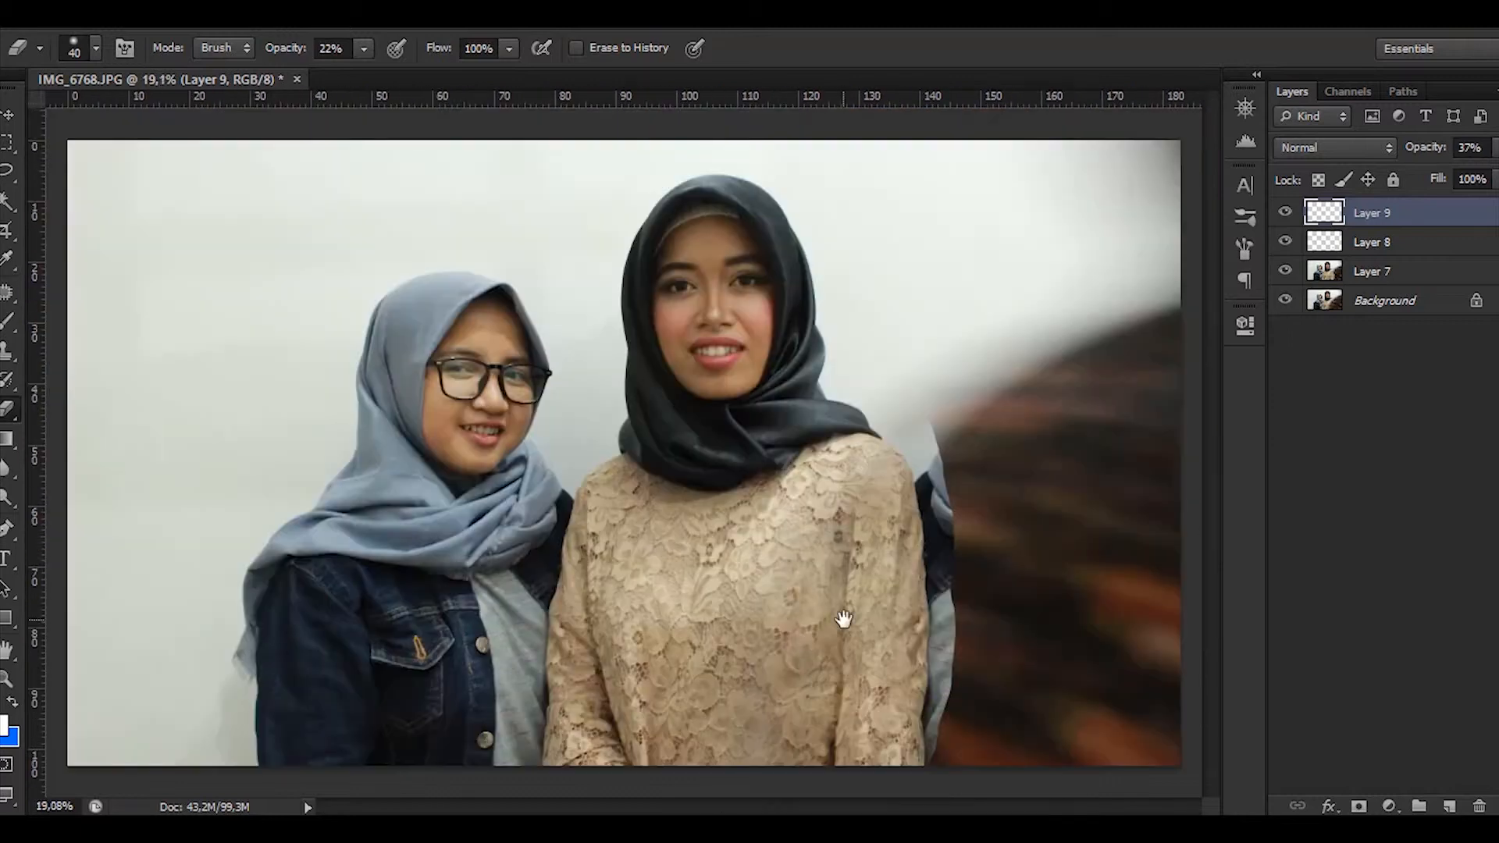
Step: Merge Layers 7, 8 and 9 into one layer and toggle its visibility to compare it with the original photo
scroll(843, 619, down, 1)
shift+click(1362, 273)
key(ctrl+e)
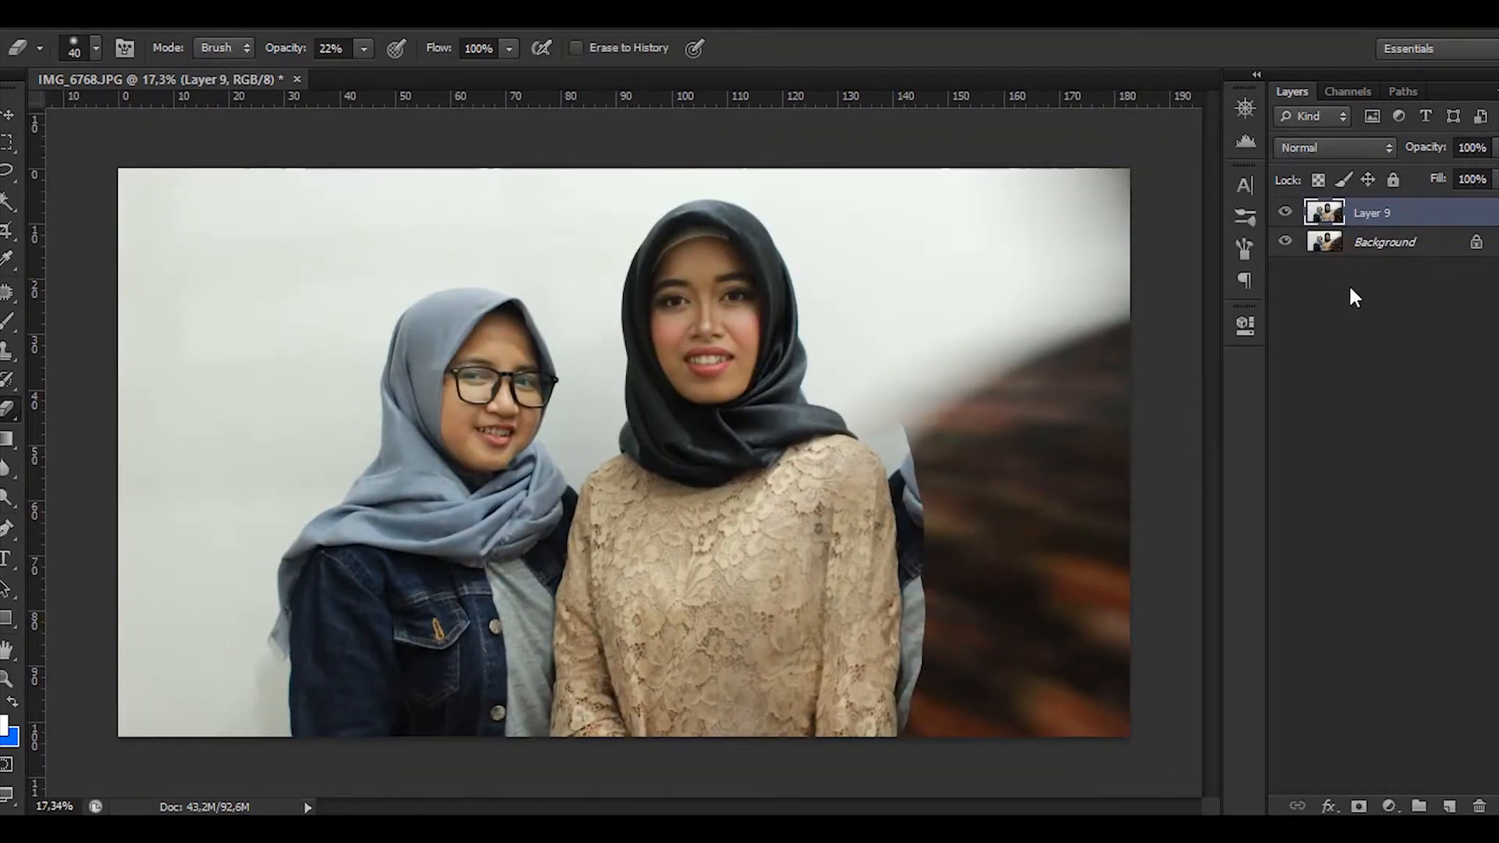
click(1284, 216)
click(1284, 216)
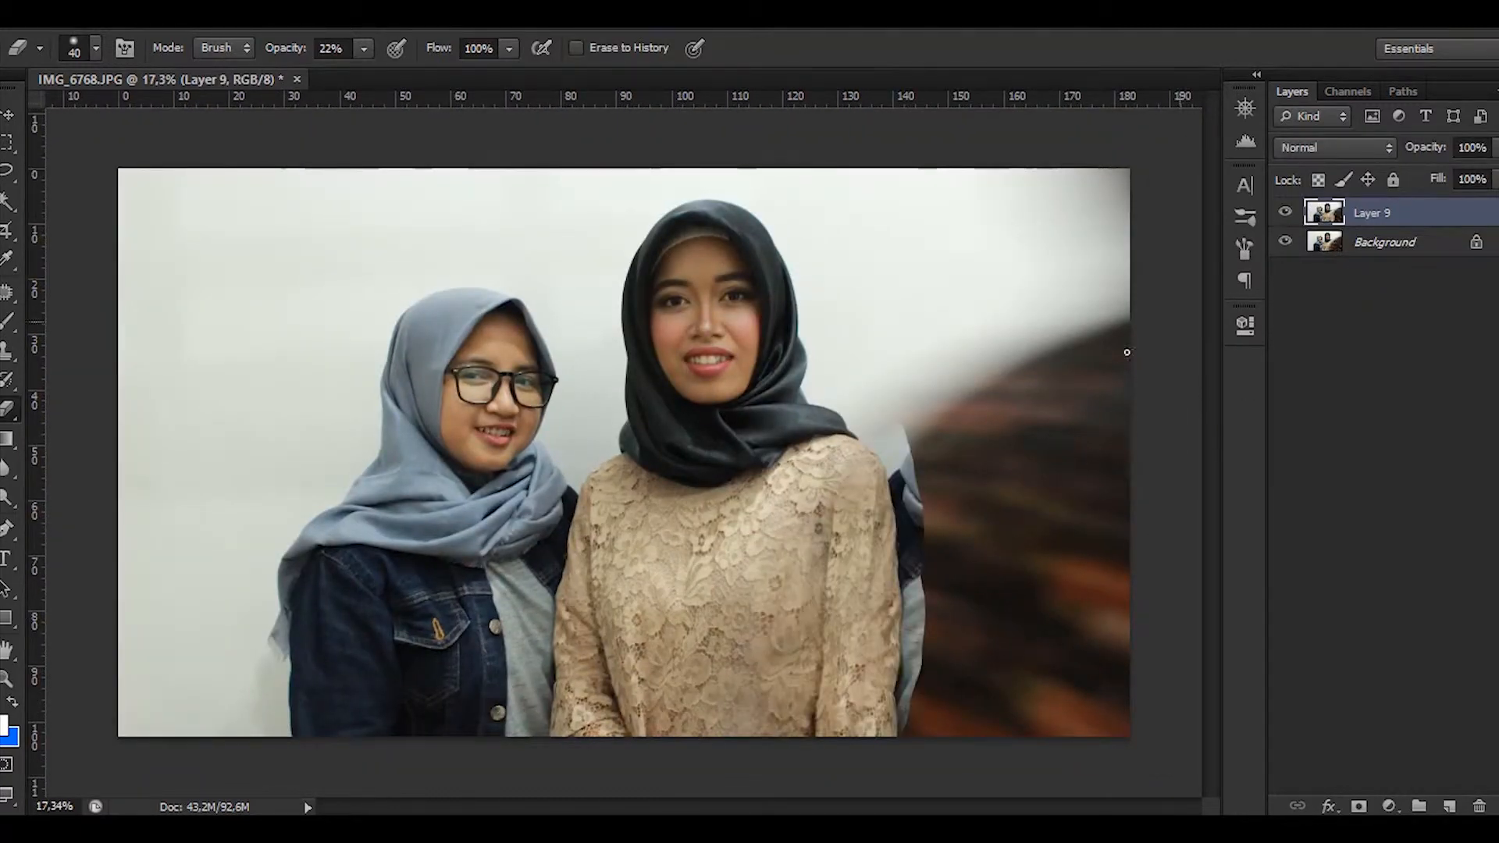
Step: Add a new blue-filled layer directly above the Background and select the merged Layer 9 again
click(1433, 243)
key(ctrl+shift+alt+n)
key(ctrl+BackSpace)
click(1380, 215)
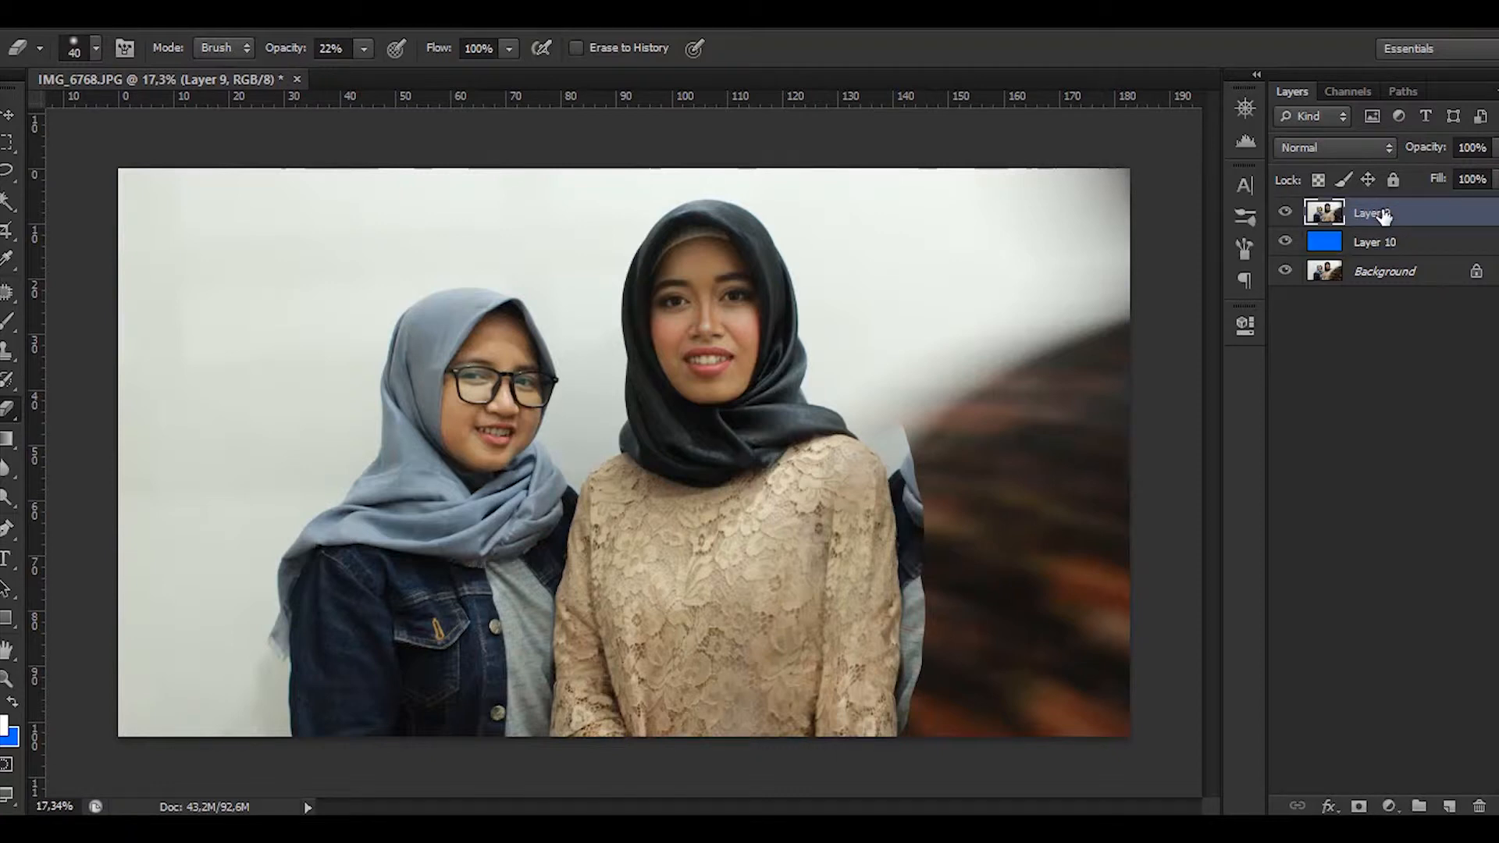
Step: Extend the canvas slightly beyond the photo on all sides with the Crop tool
key(p)
key(c)
drag(1129, 736, 1145, 746)
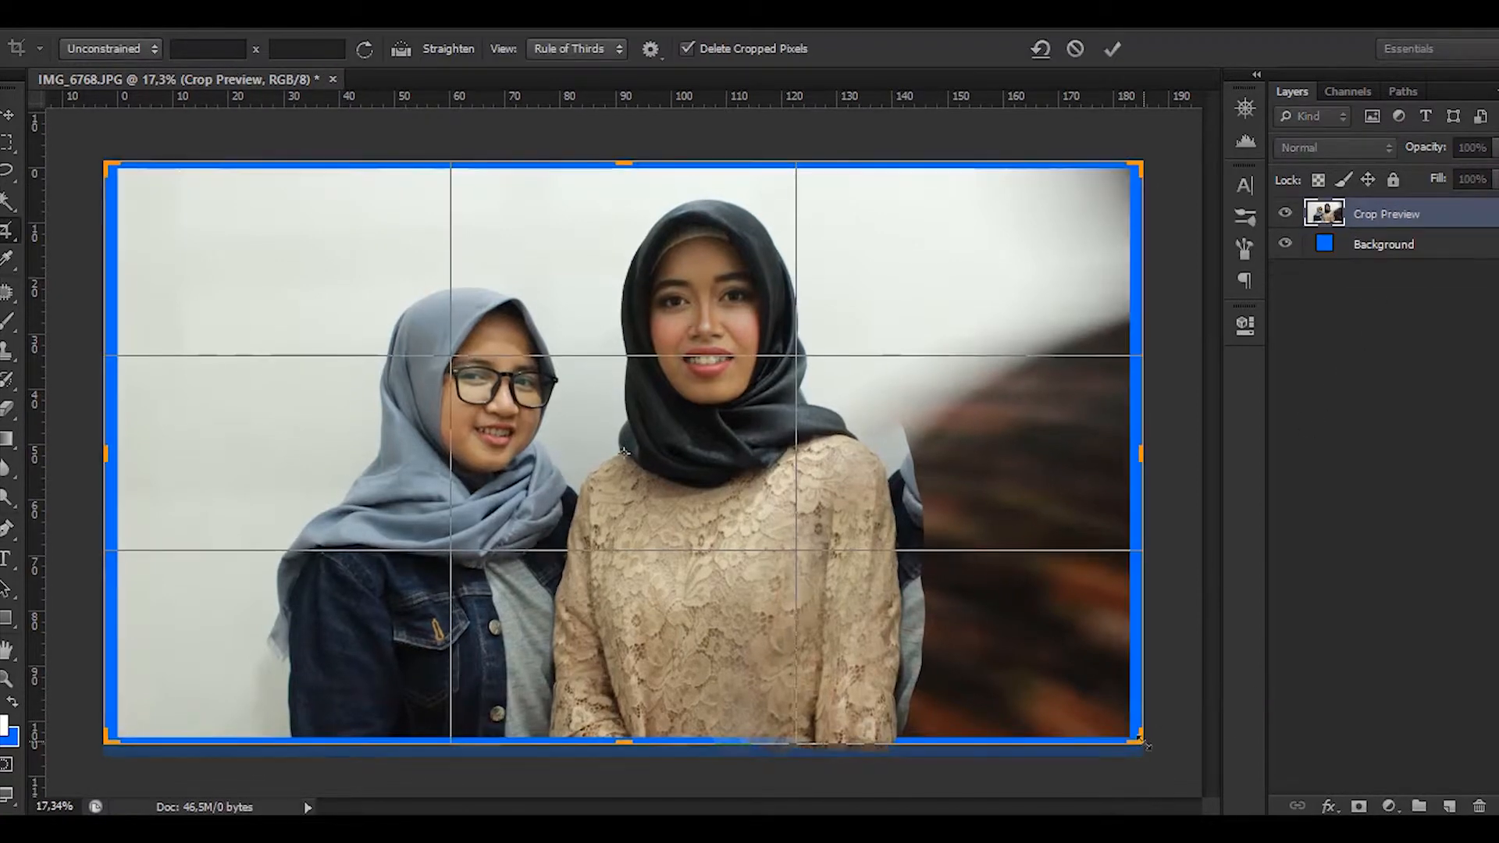
key(Return)
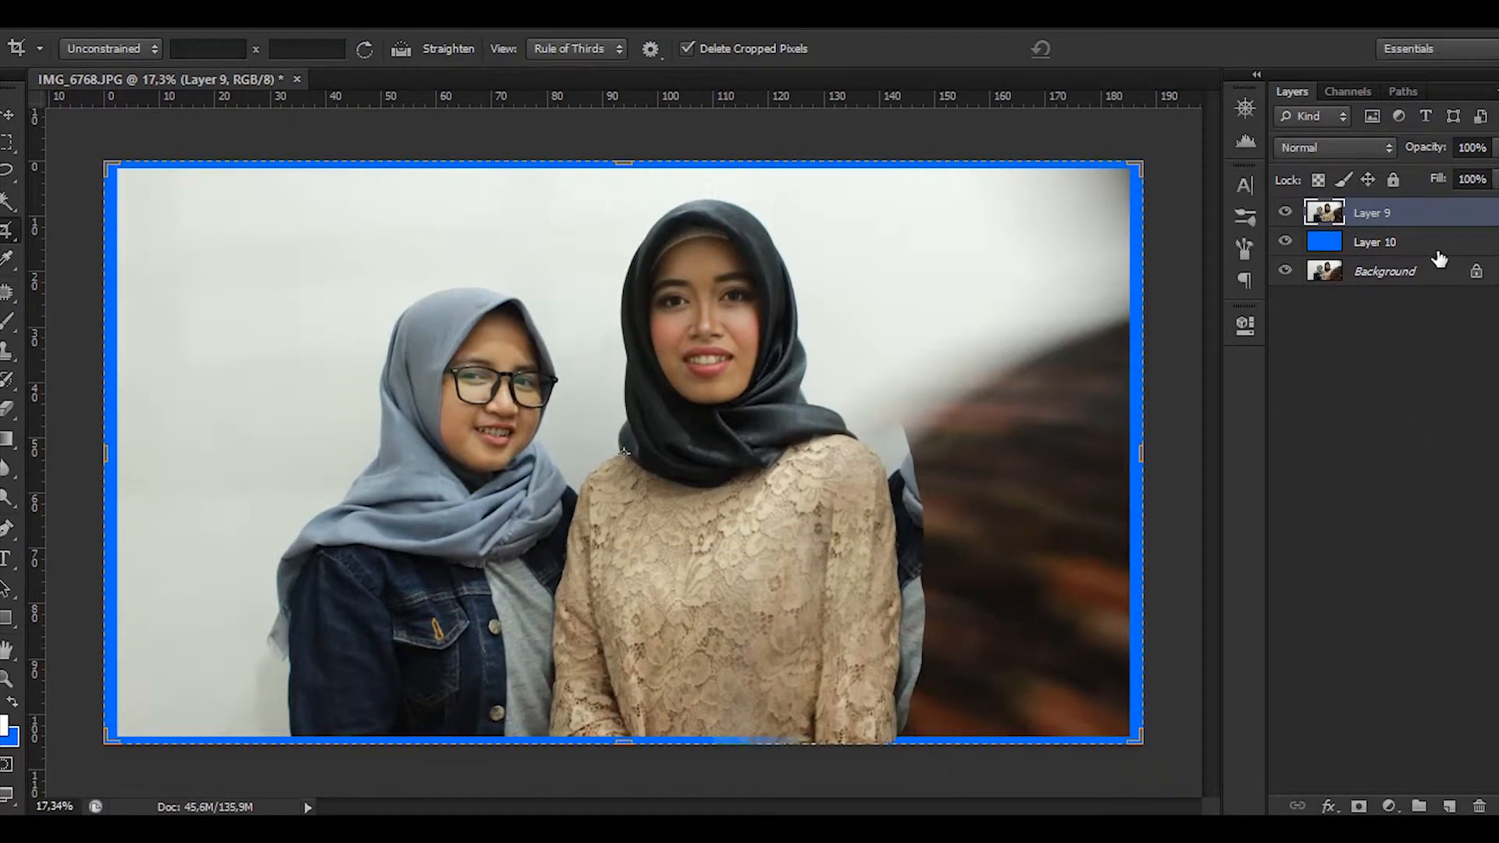
Step: Start a Pen path outside the photo's right edge, run it beneath the canvas and up the lowest part of the woman's lace sleeve
key(p)
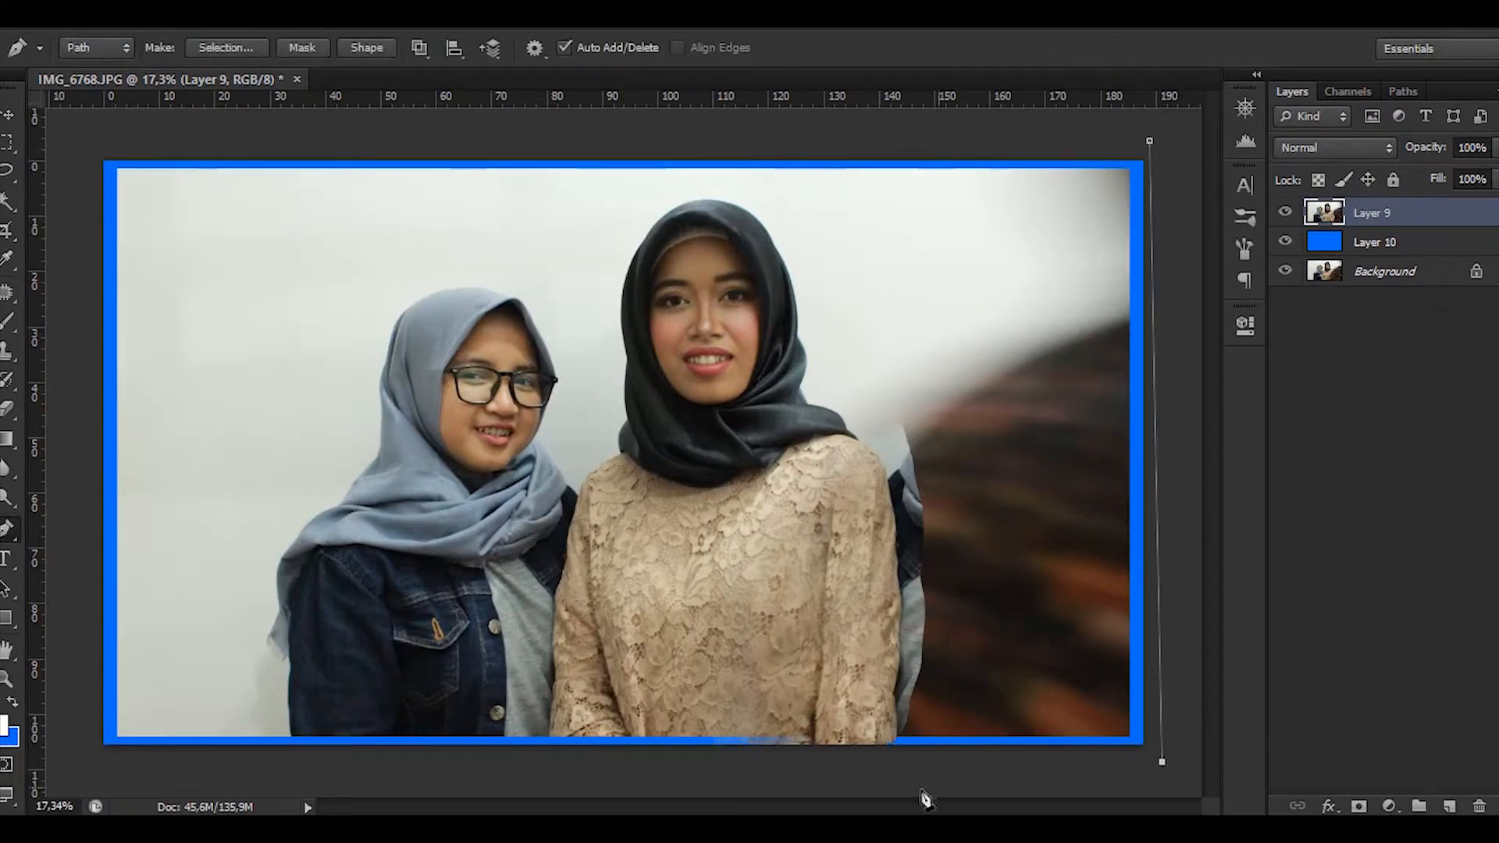
scroll(924, 798, up, 10)
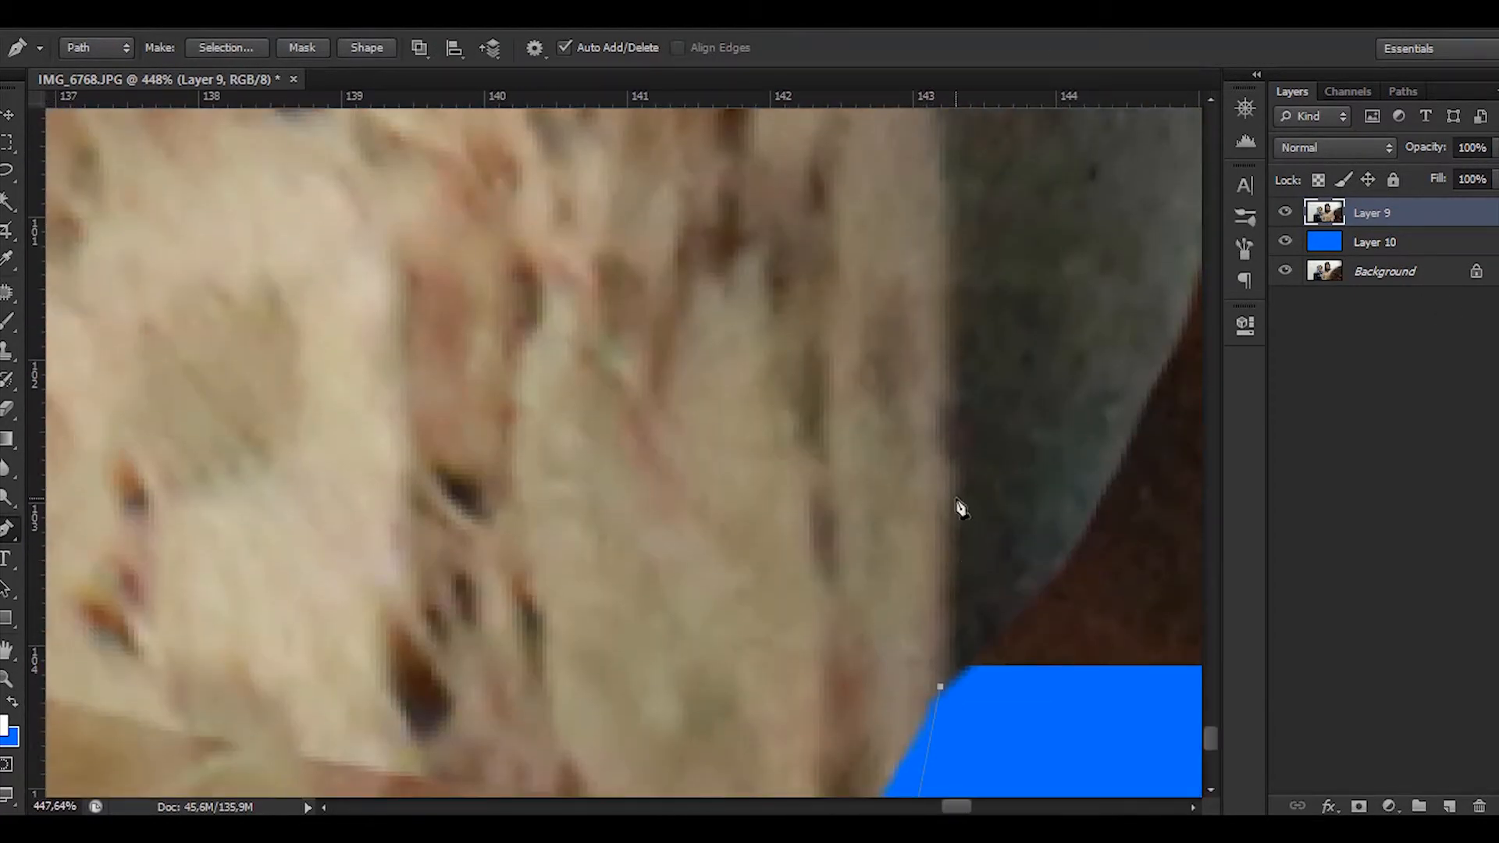
scroll(956, 500, down, 3)
drag(941, 277, 930, 184)
drag(930, 182, 991, 565)
click(949, 369)
drag(972, 279, 943, 522)
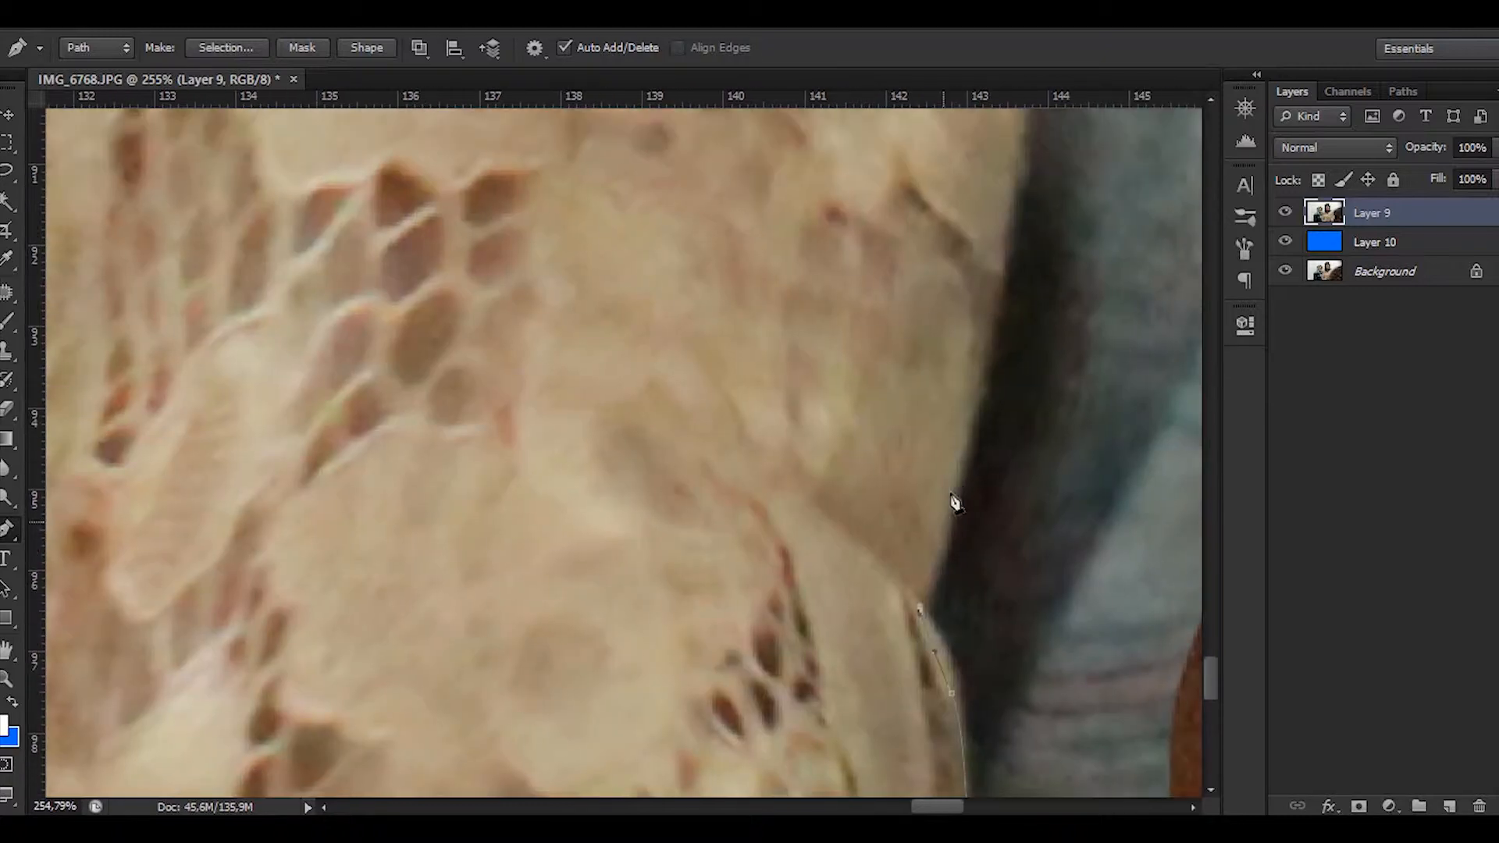
Step: Continue the path up the lace sleeve's outer edge, alongside the light blue fabric behind the arm
click(975, 315)
drag(1008, 209, 1017, 474)
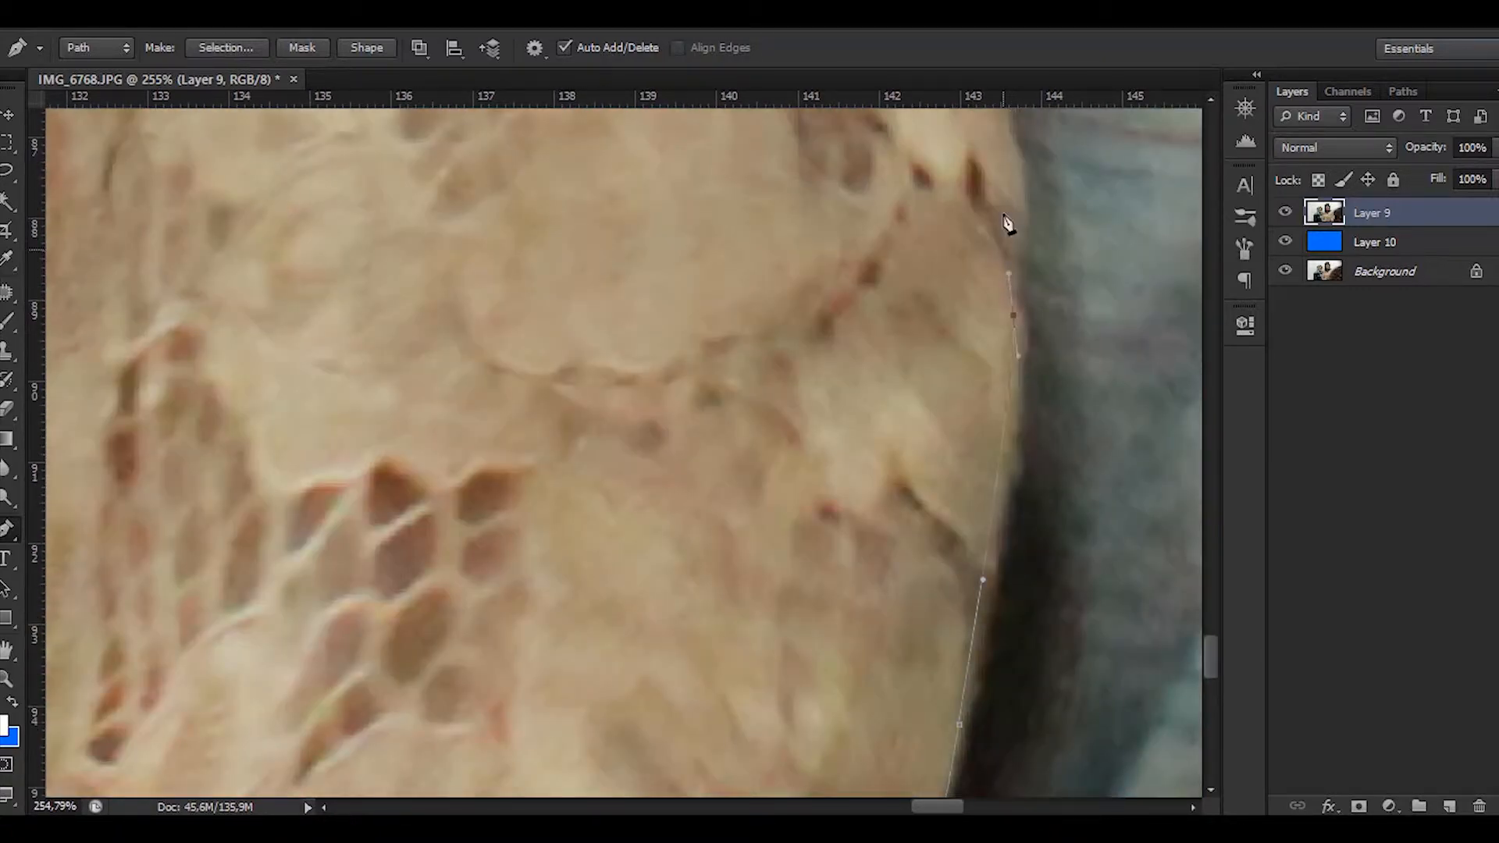
drag(1007, 223, 973, 439)
drag(985, 183, 975, 471)
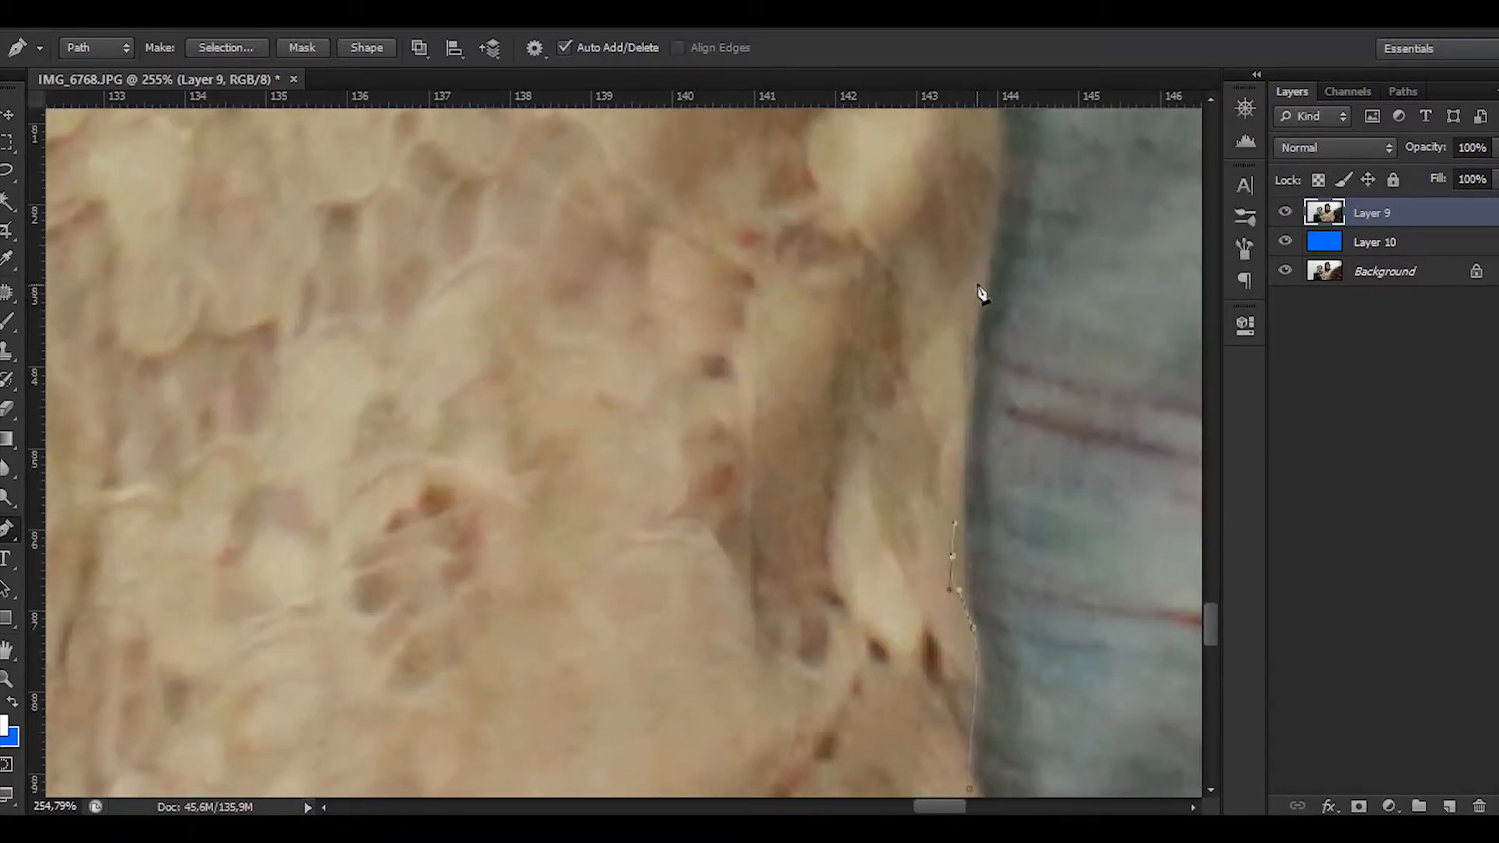
drag(979, 315, 990, 263)
drag(997, 240, 981, 571)
drag(975, 398, 976, 357)
drag(957, 202, 950, 451)
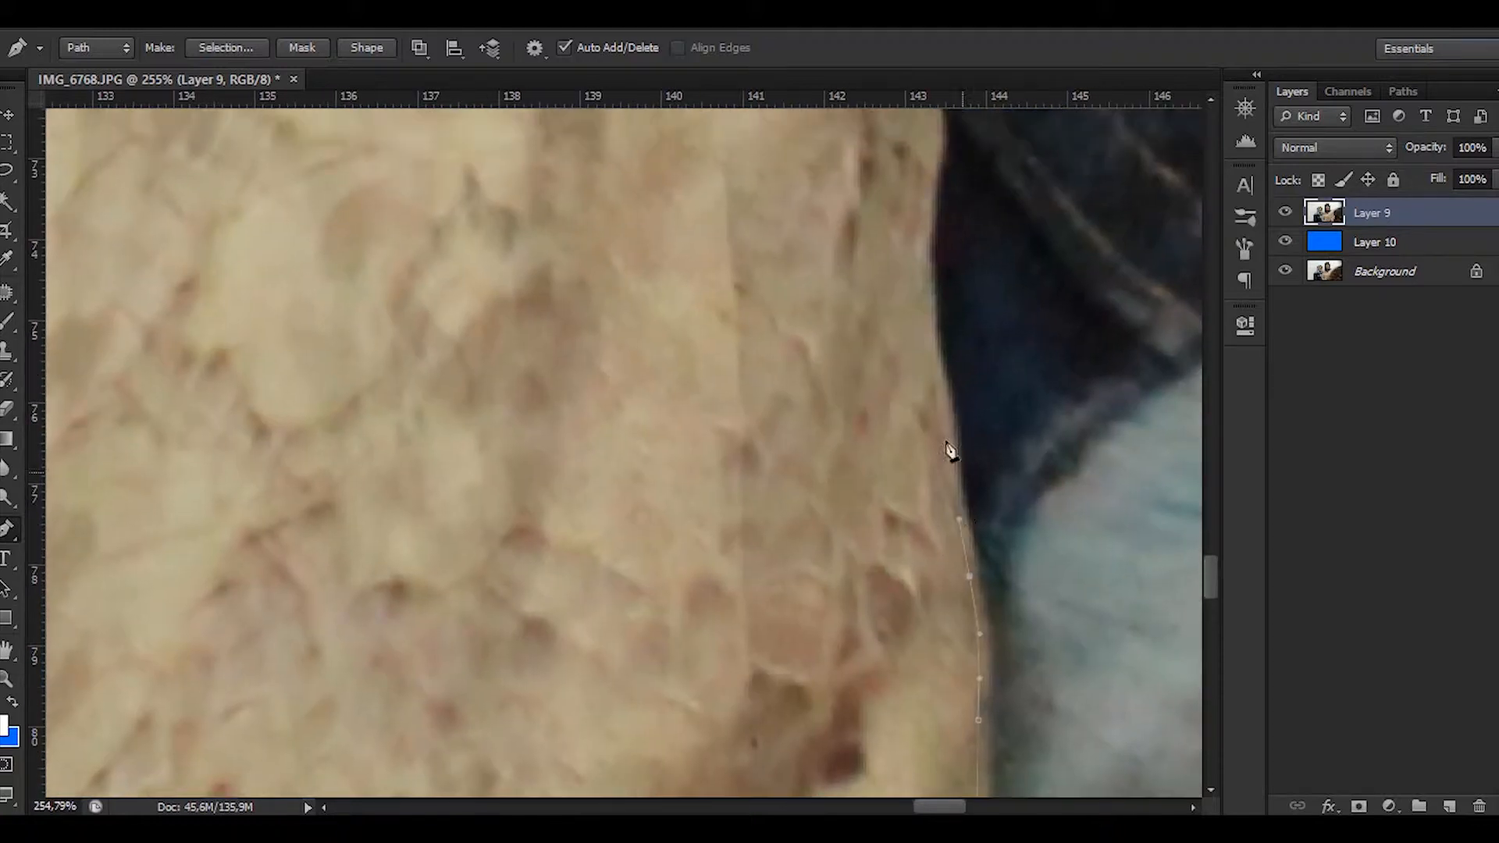
Step: Extend the path up the upper arm of the lace sleeve, following its edge against the dark jacket
drag(922, 244, 924, 552)
drag(915, 410, 915, 413)
drag(889, 459, 886, 713)
drag(882, 475, 881, 458)
drag(897, 189, 945, 546)
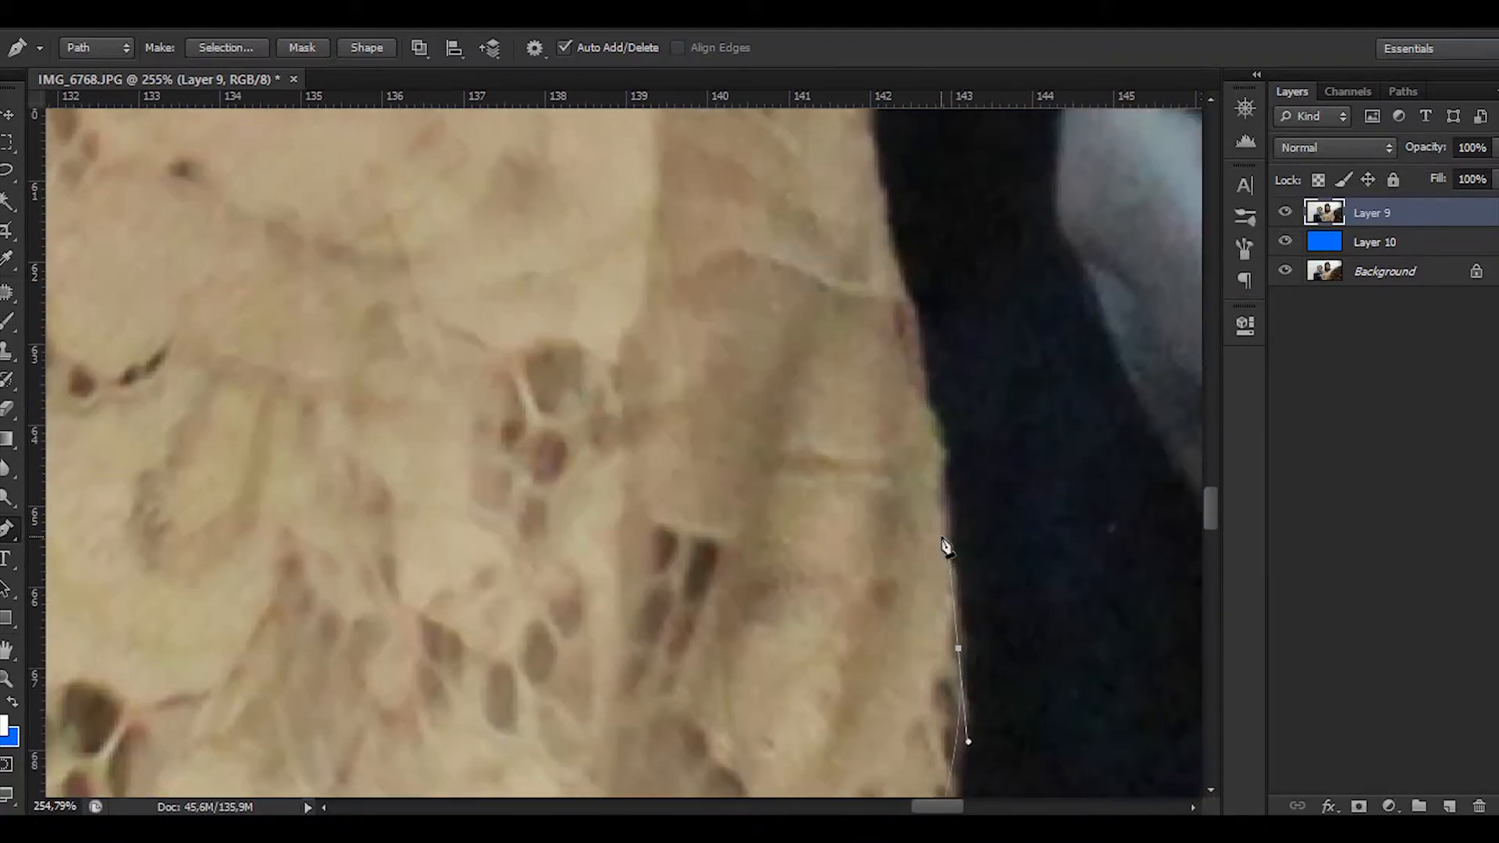
drag(879, 215, 926, 498)
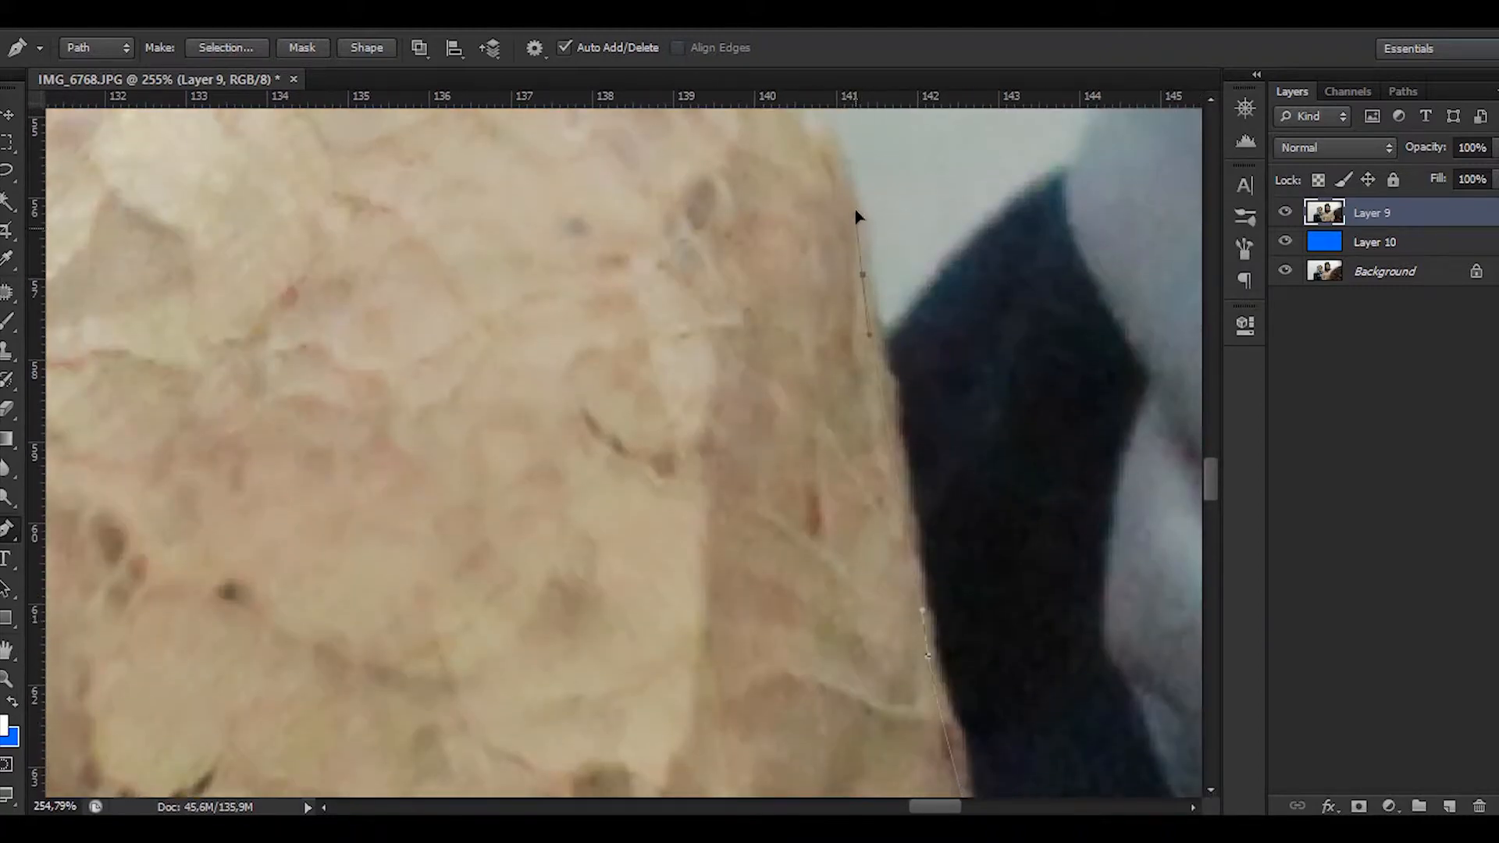
Step: Curve the path around the lace-covered shoulder to where it meets the black hijab
drag(856, 211, 856, 211)
drag(856, 212, 939, 526)
scroll(937, 531, down, 3)
scroll(937, 531, up, 2)
drag(912, 467, 899, 448)
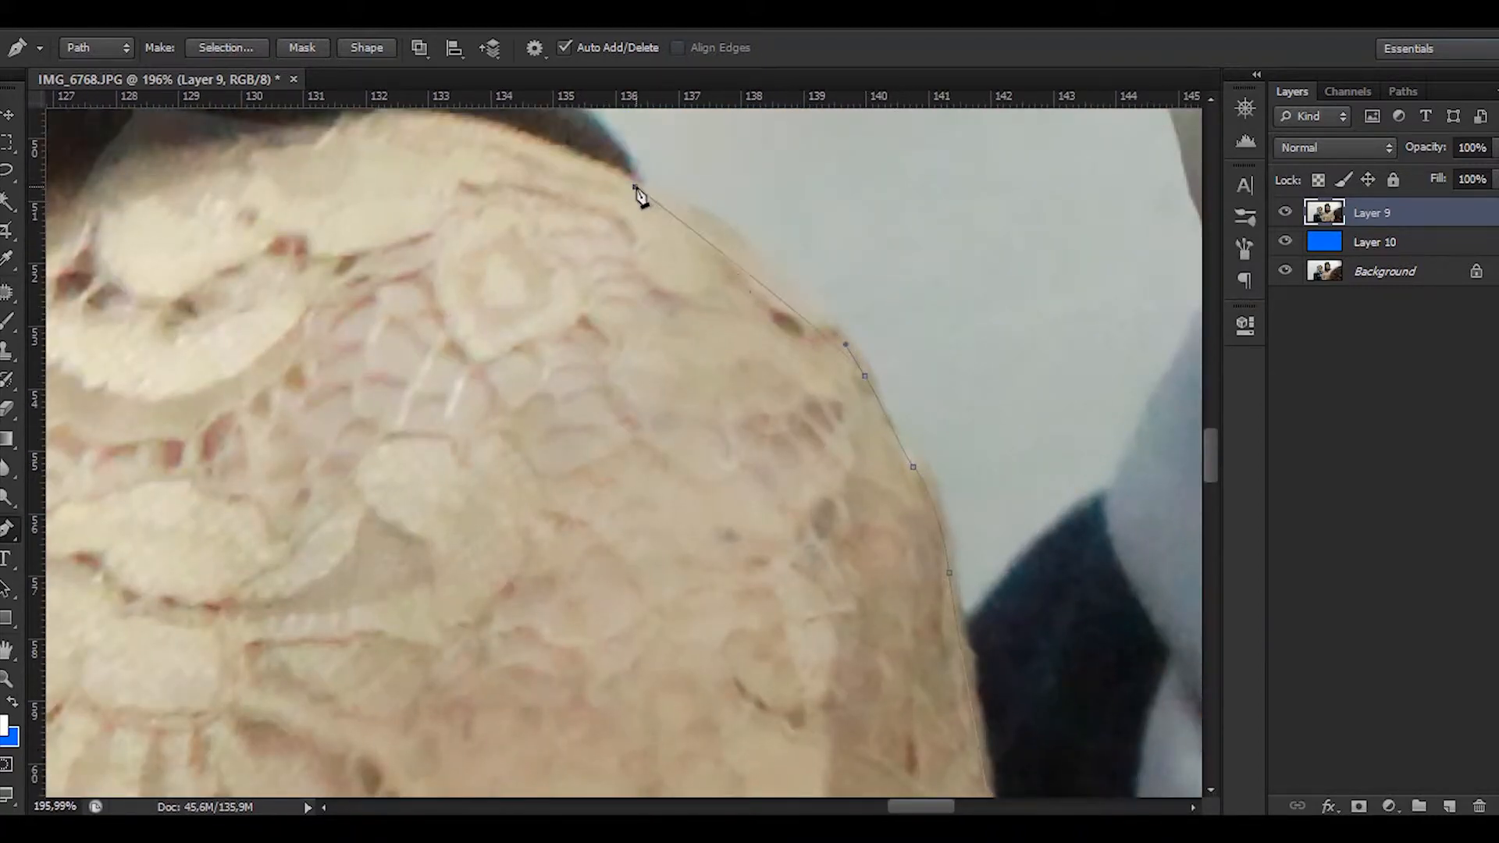
Step: Trace the black hijab's drape over the shoulder, inward to the notch beside the neck fold
click(786, 391)
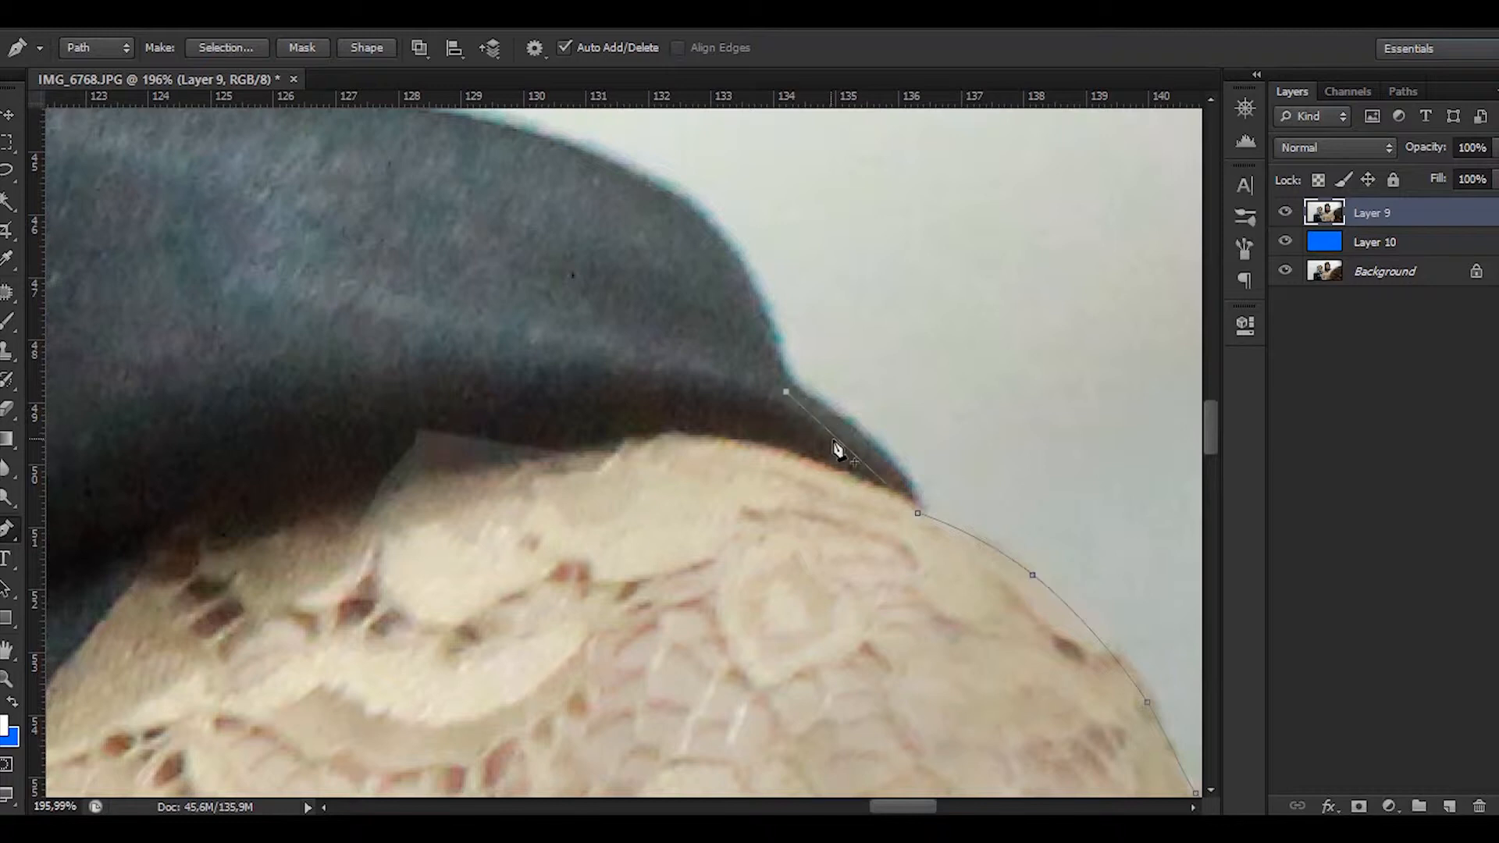
drag(757, 403, 929, 615)
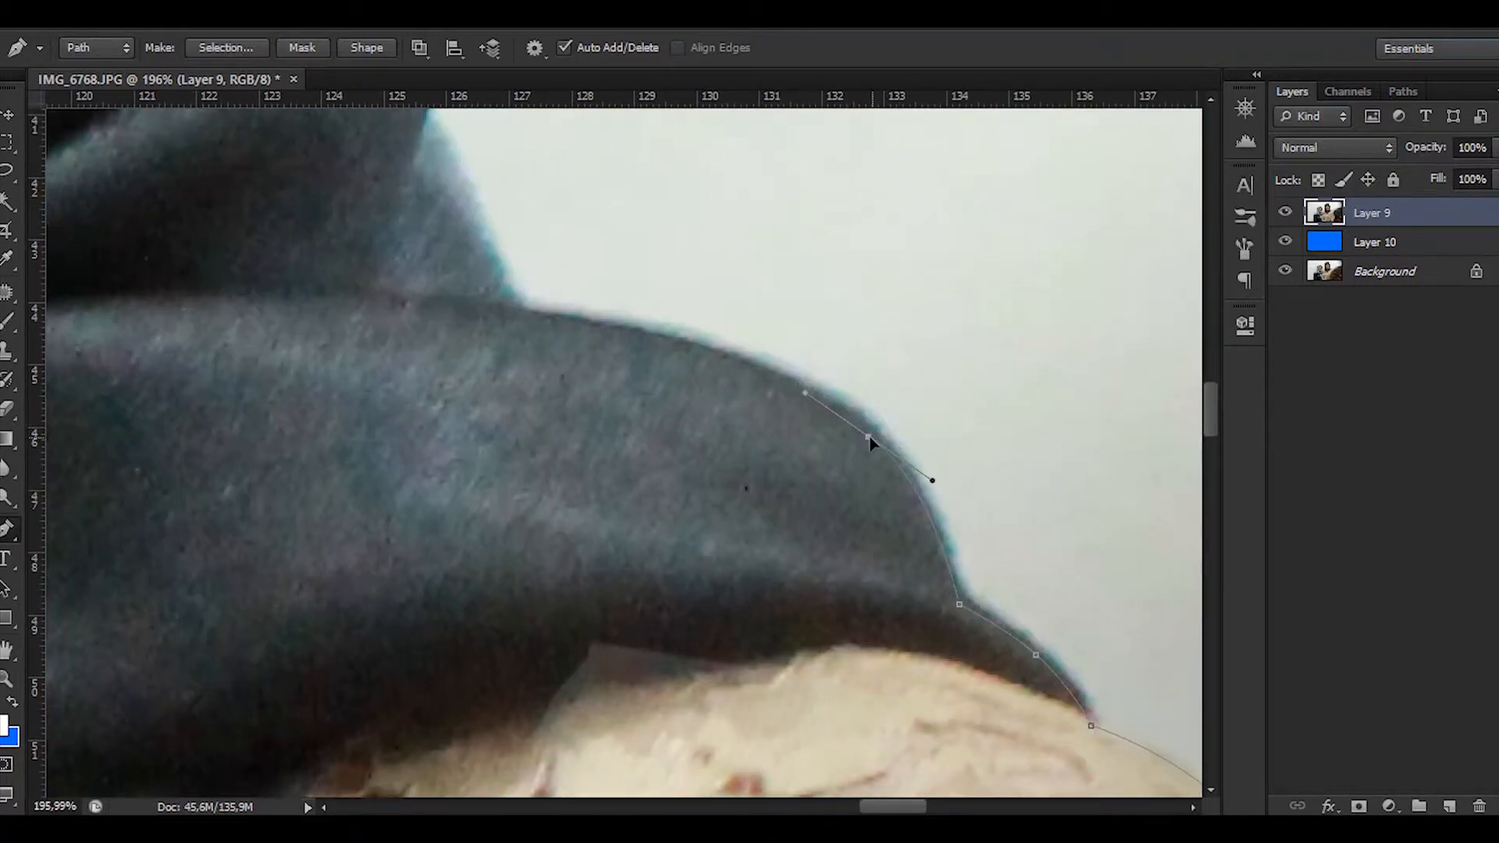
drag(772, 427, 803, 495)
click(548, 386)
drag(700, 429, 728, 424)
drag(579, 418, 809, 626)
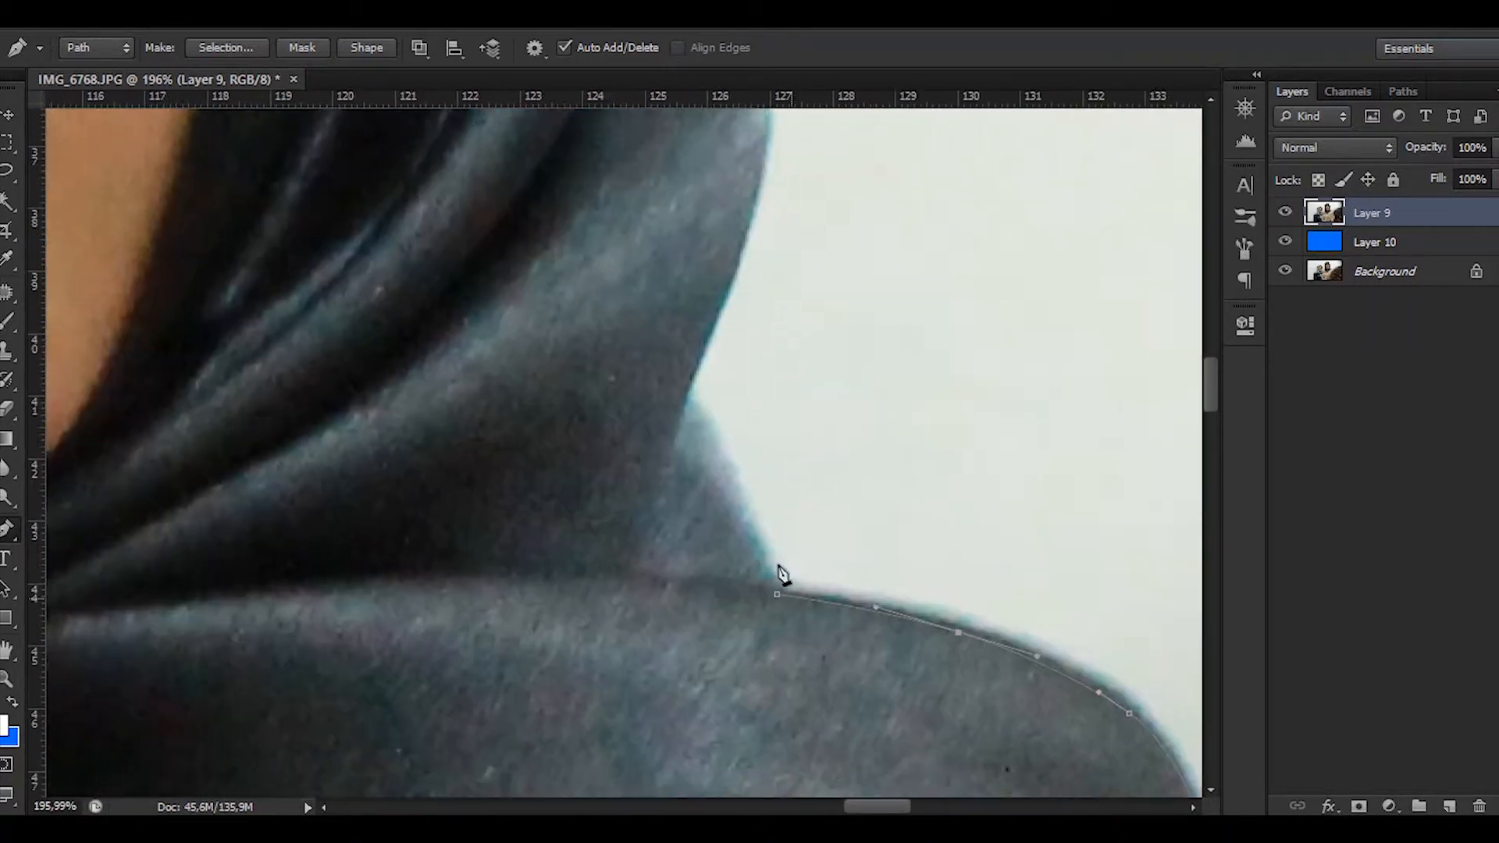
Step: Trace the small fold beside the neck and the bulging outer edge of the black hijab above it
scroll(780, 574, up, 2)
click(725, 472)
click(676, 388)
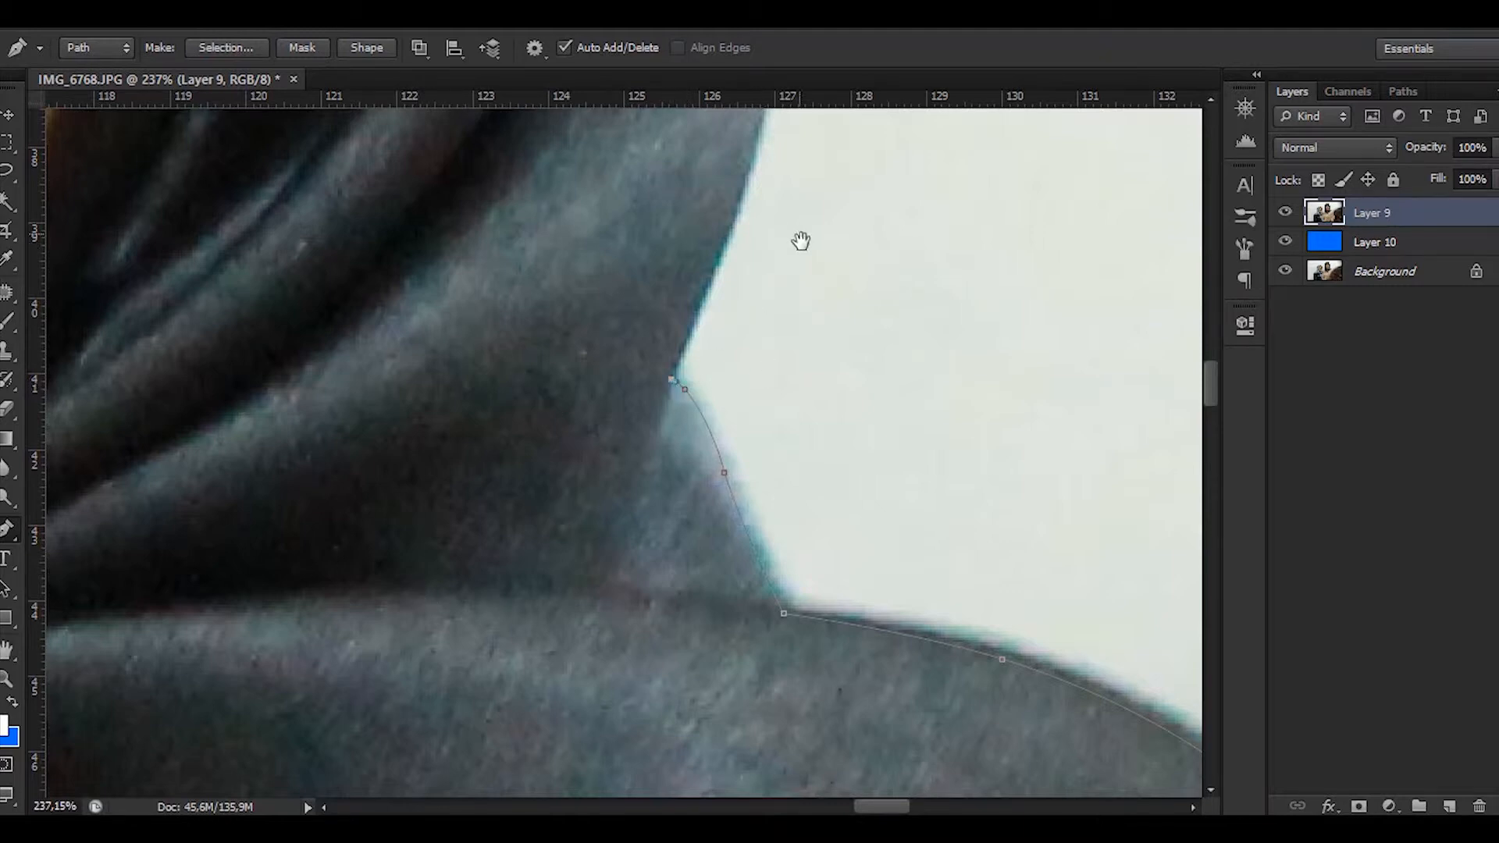
drag(800, 241, 706, 623)
drag(606, 439, 670, 426)
drag(633, 269, 749, 552)
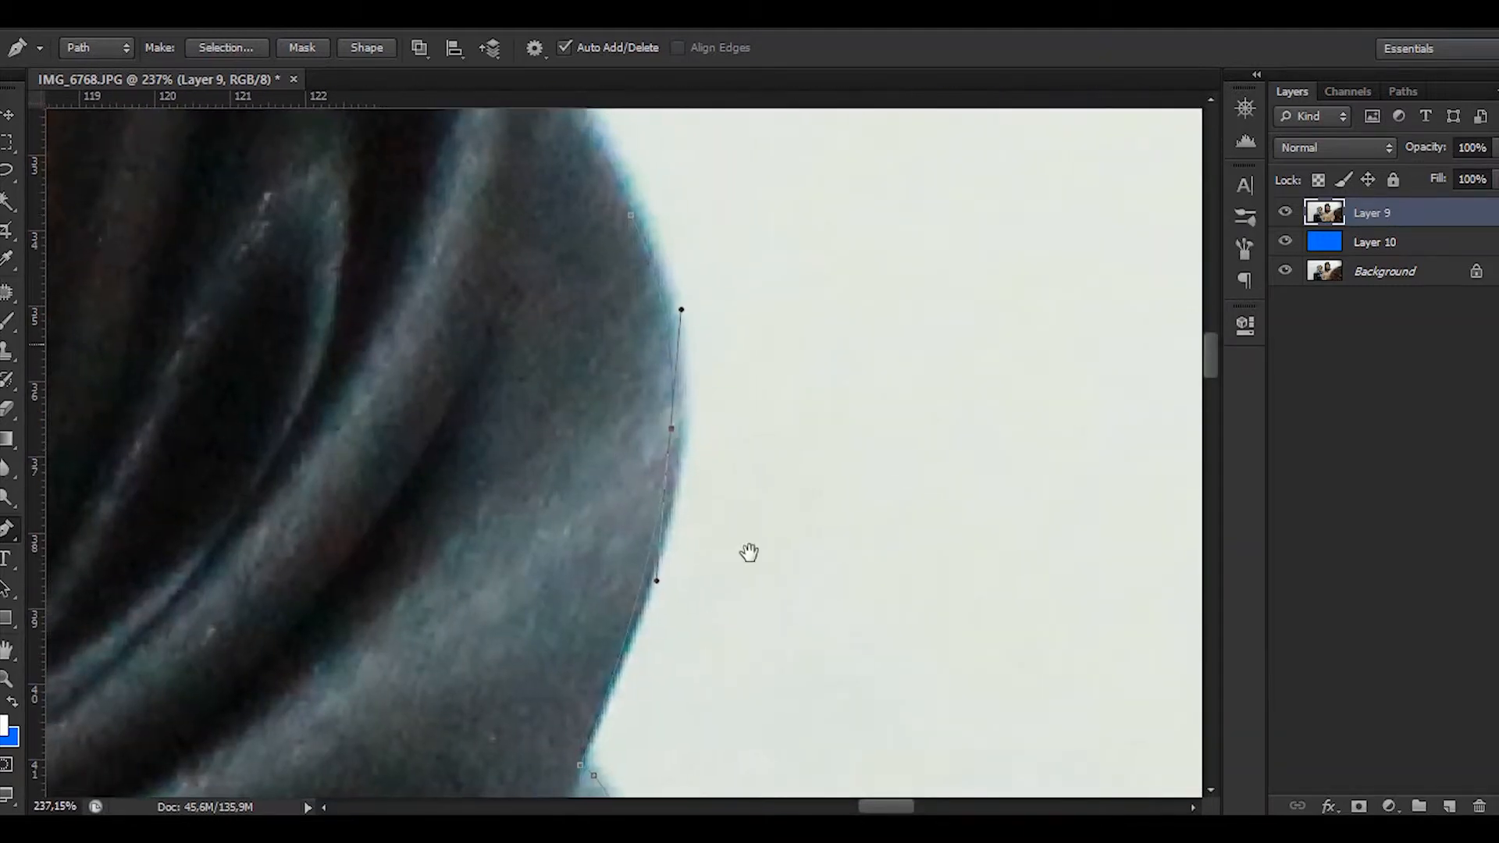
Step: Continue the path up the black hijab's outer edge beside the woman's cheek
drag(694, 382, 700, 606)
drag(698, 332, 743, 455)
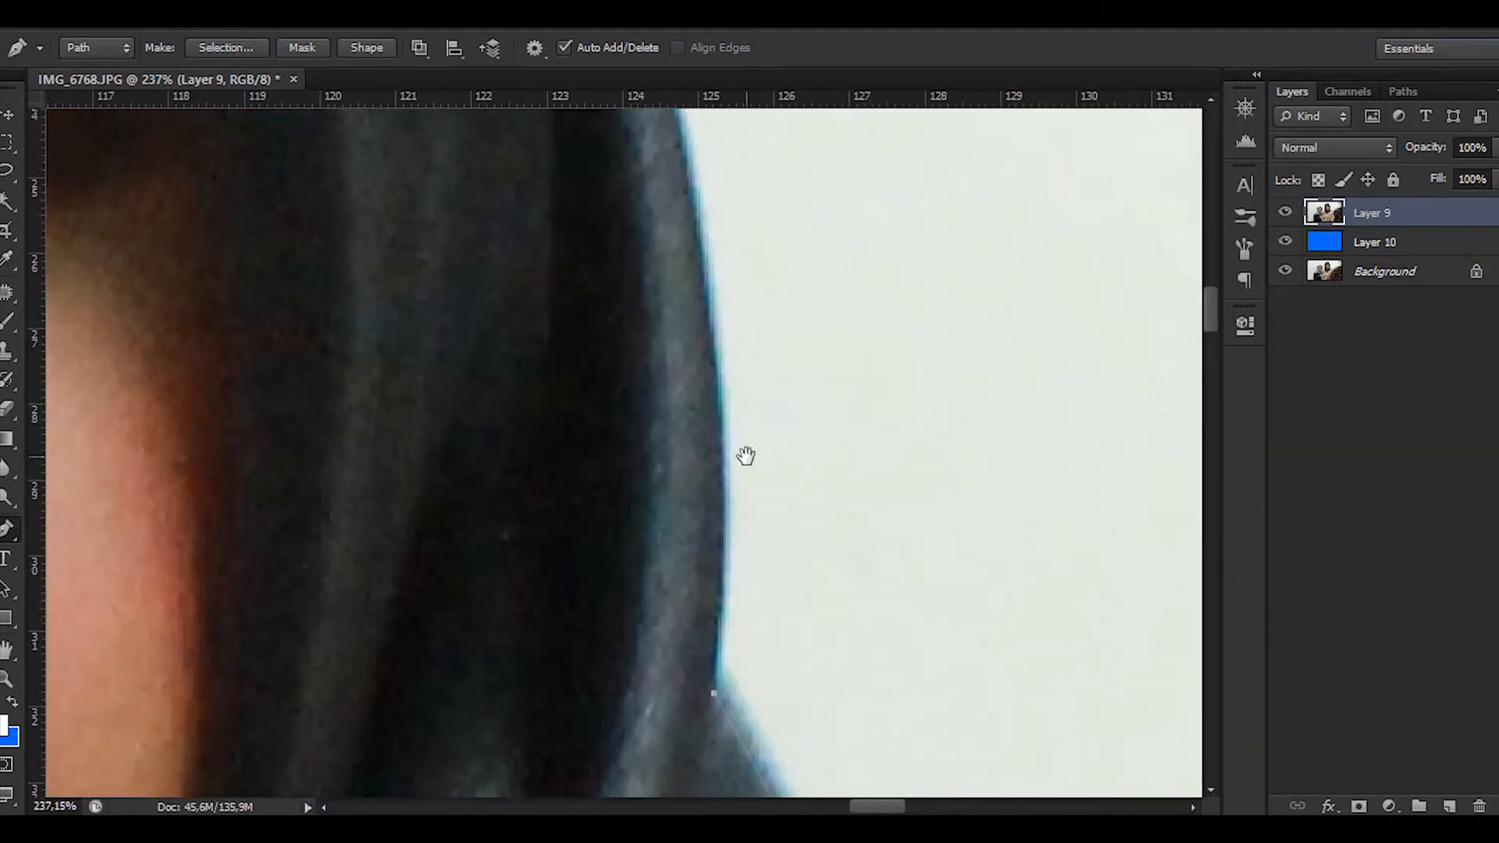
click(667, 115)
drag(687, 346, 707, 335)
drag(807, 502, 937, 781)
scroll(827, 454, down, 2)
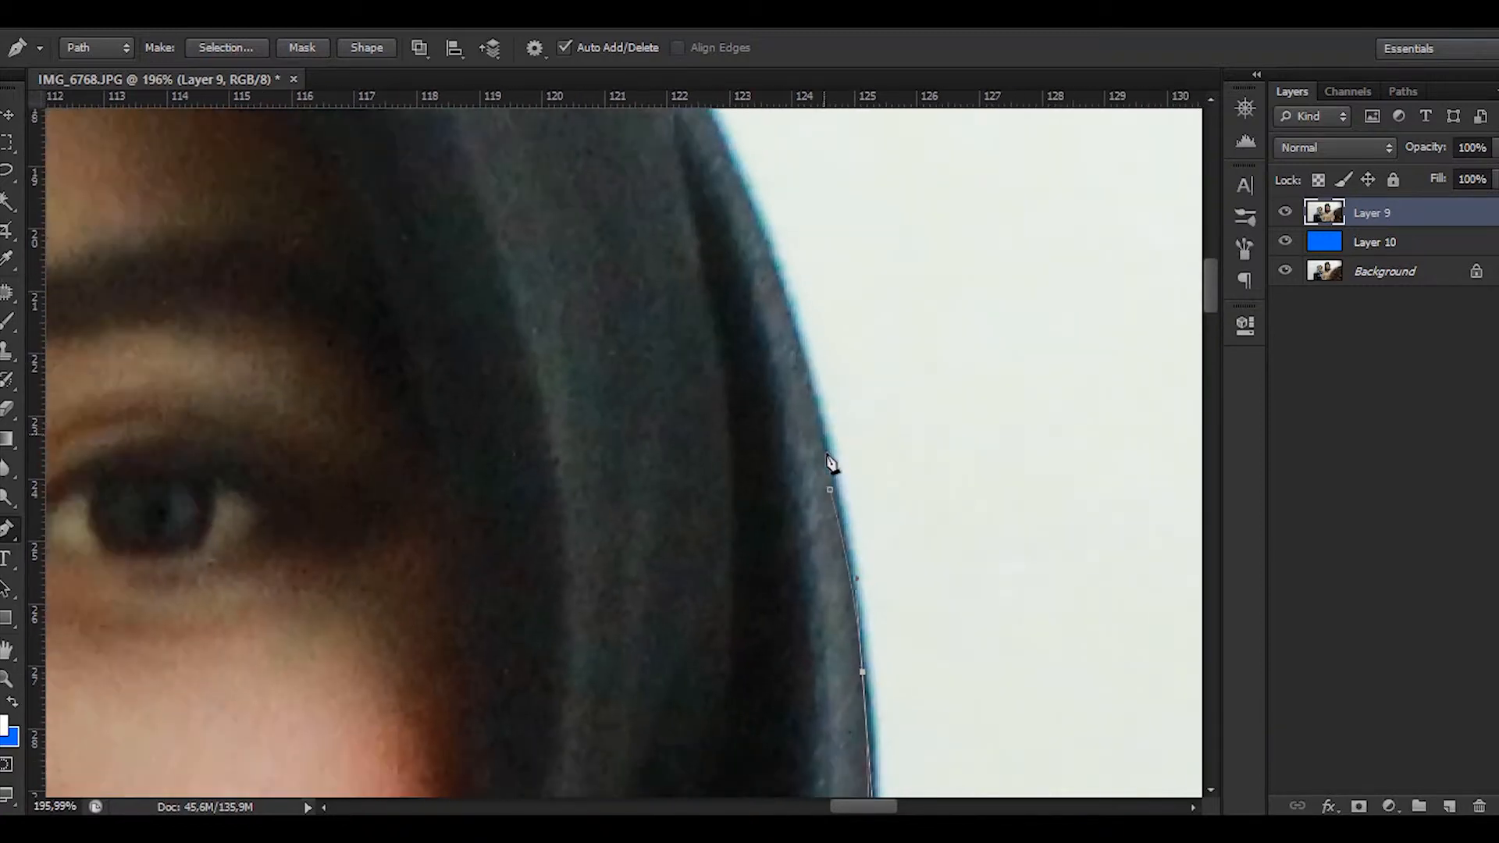
Step: Trace the black hijab's outer edge from eye level up around the curve above the forehead
drag(831, 476, 869, 586)
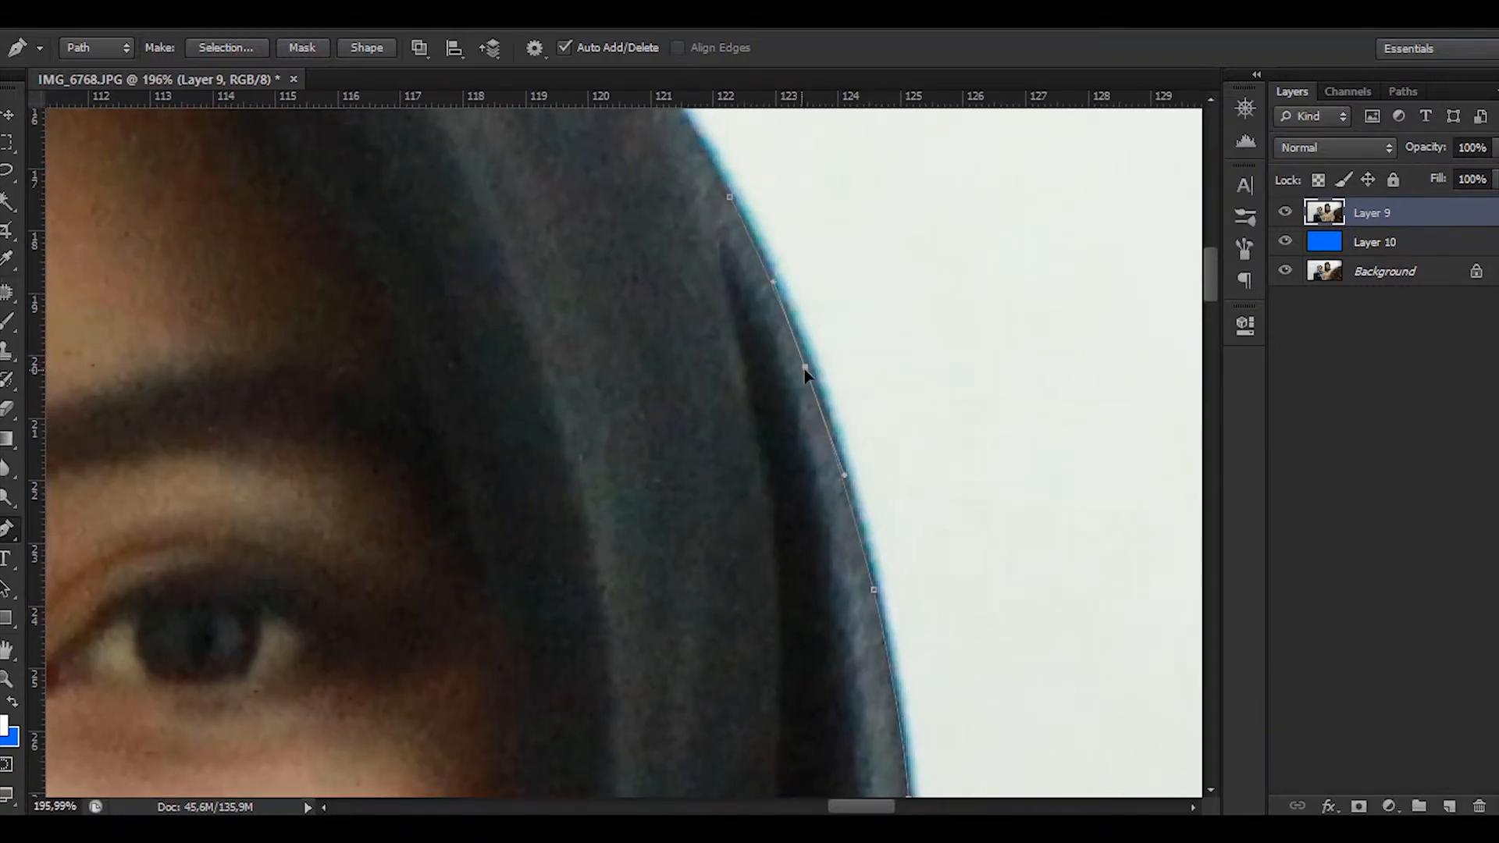
drag(803, 368, 905, 664)
click(876, 487)
drag(896, 551, 995, 739)
click(590, 199)
click(745, 385)
drag(745, 386, 802, 381)
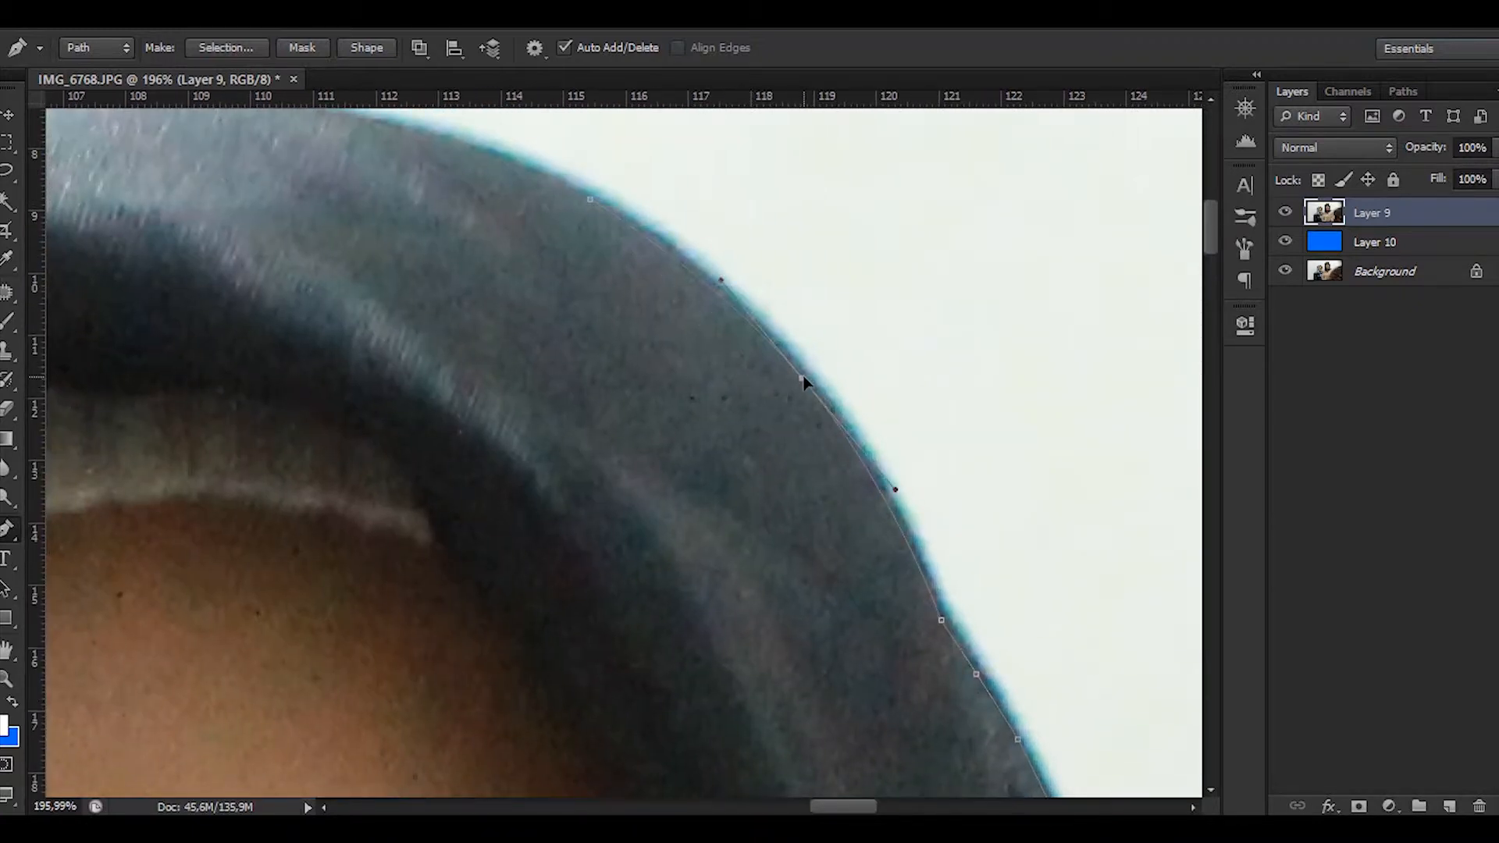
Step: Carry the path over the crown of the black hijab and down its opposite curve
drag(624, 320, 845, 587)
click(249, 380)
click(503, 418)
drag(503, 418, 511, 371)
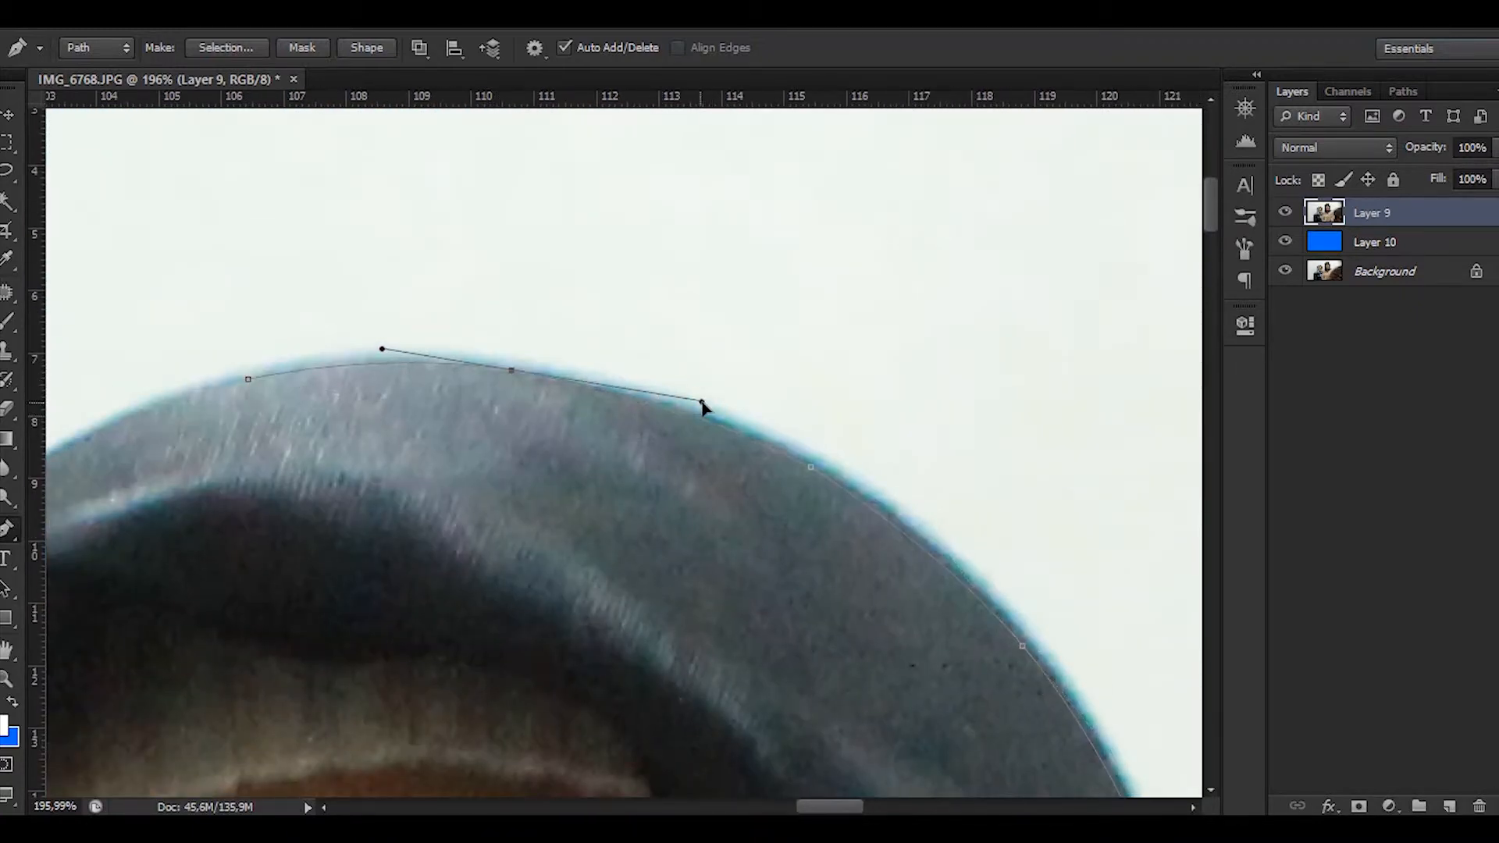
drag(210, 512, 620, 449)
click(180, 645)
click(391, 498)
drag(391, 498, 363, 454)
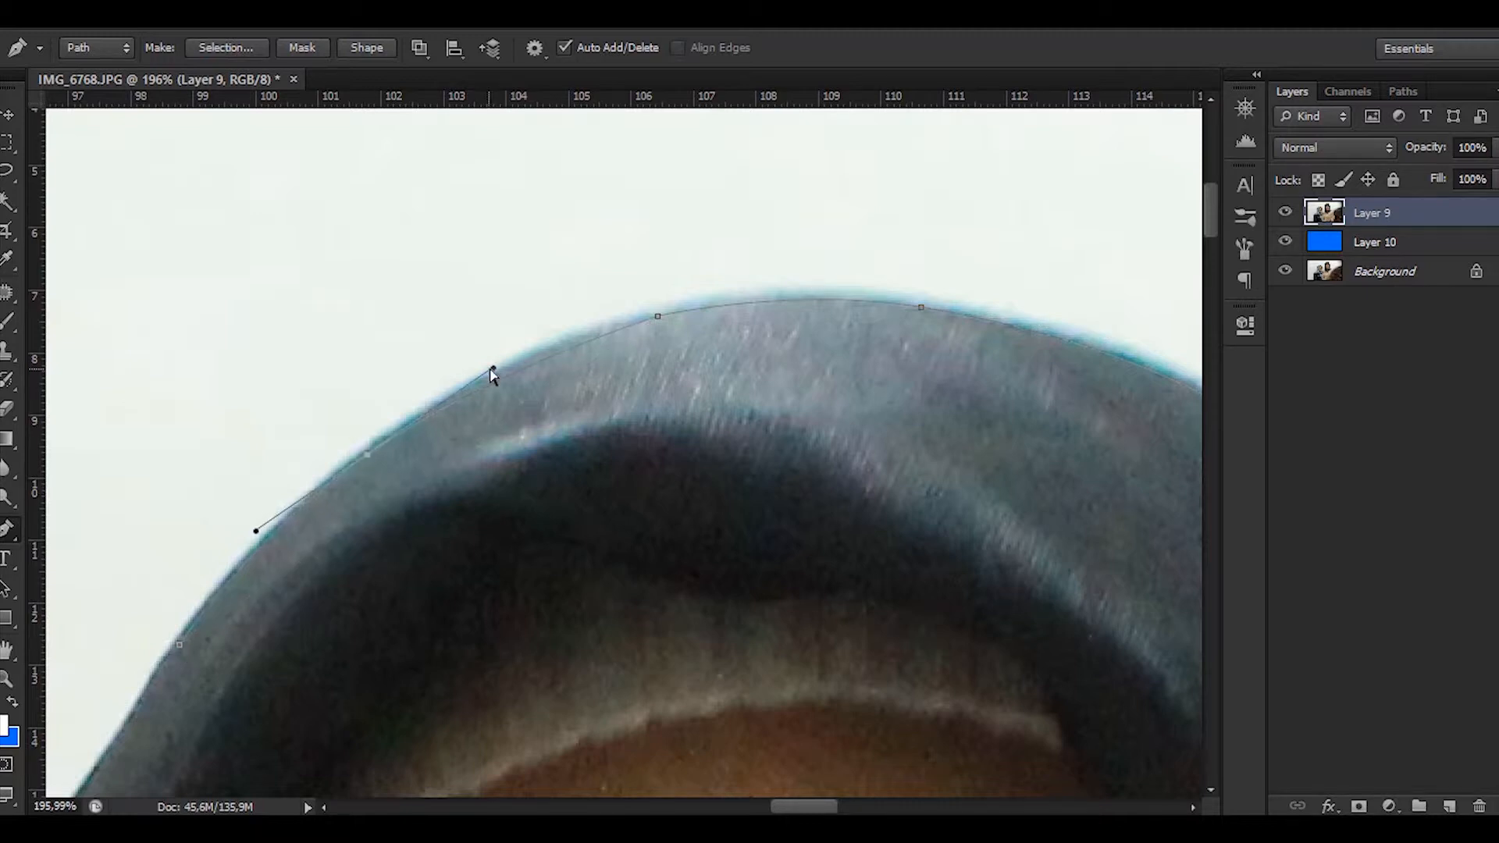
Step: Trace the black hijab's edge down the side nearer the second woman, from forehead to cheek
drag(138, 692, 353, 564)
drag(319, 657, 478, 414)
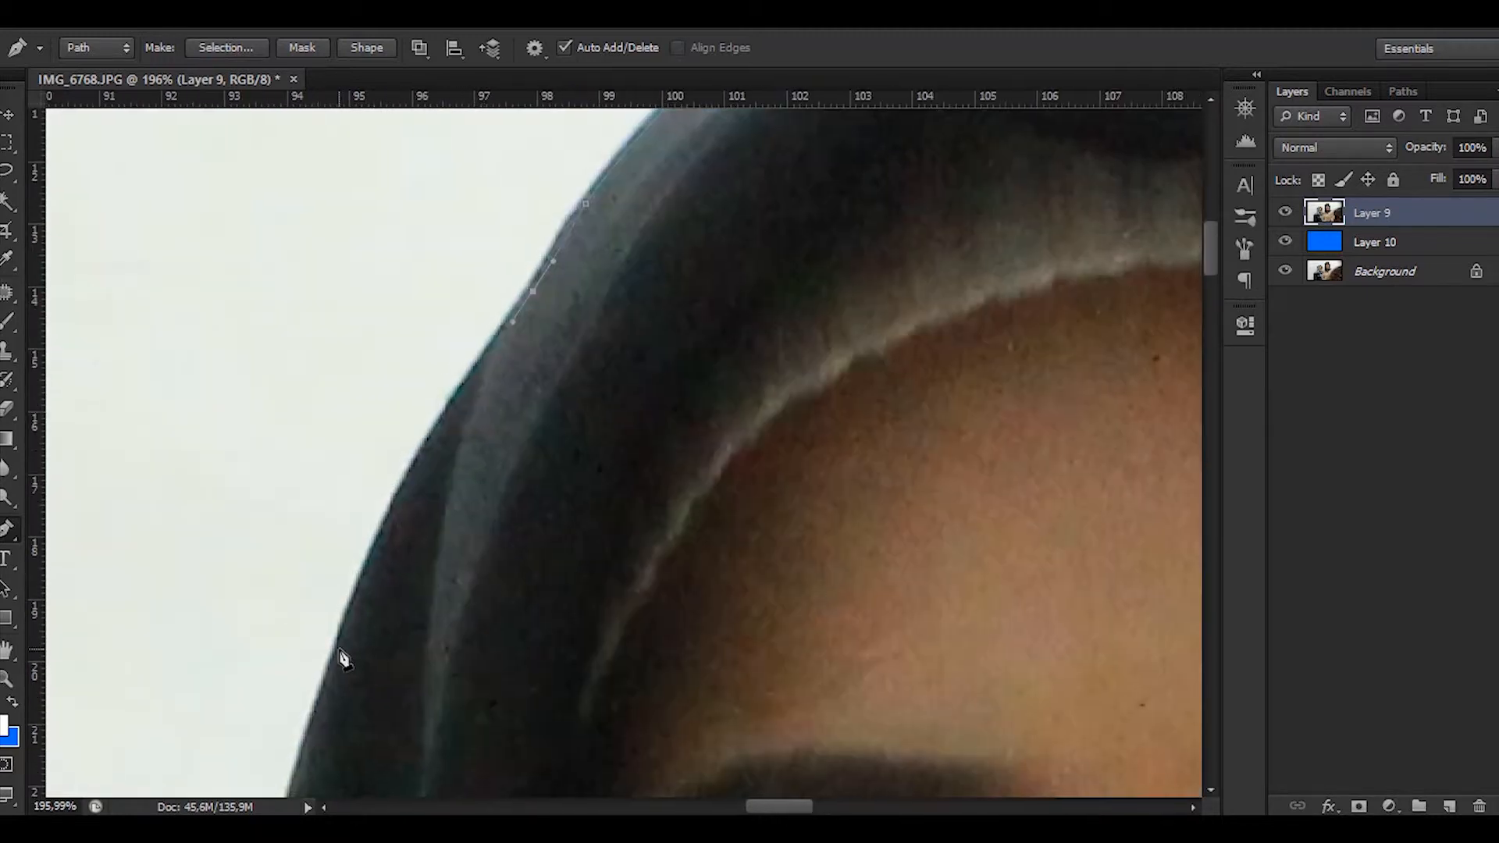
drag(338, 652, 495, 321)
click(479, 280)
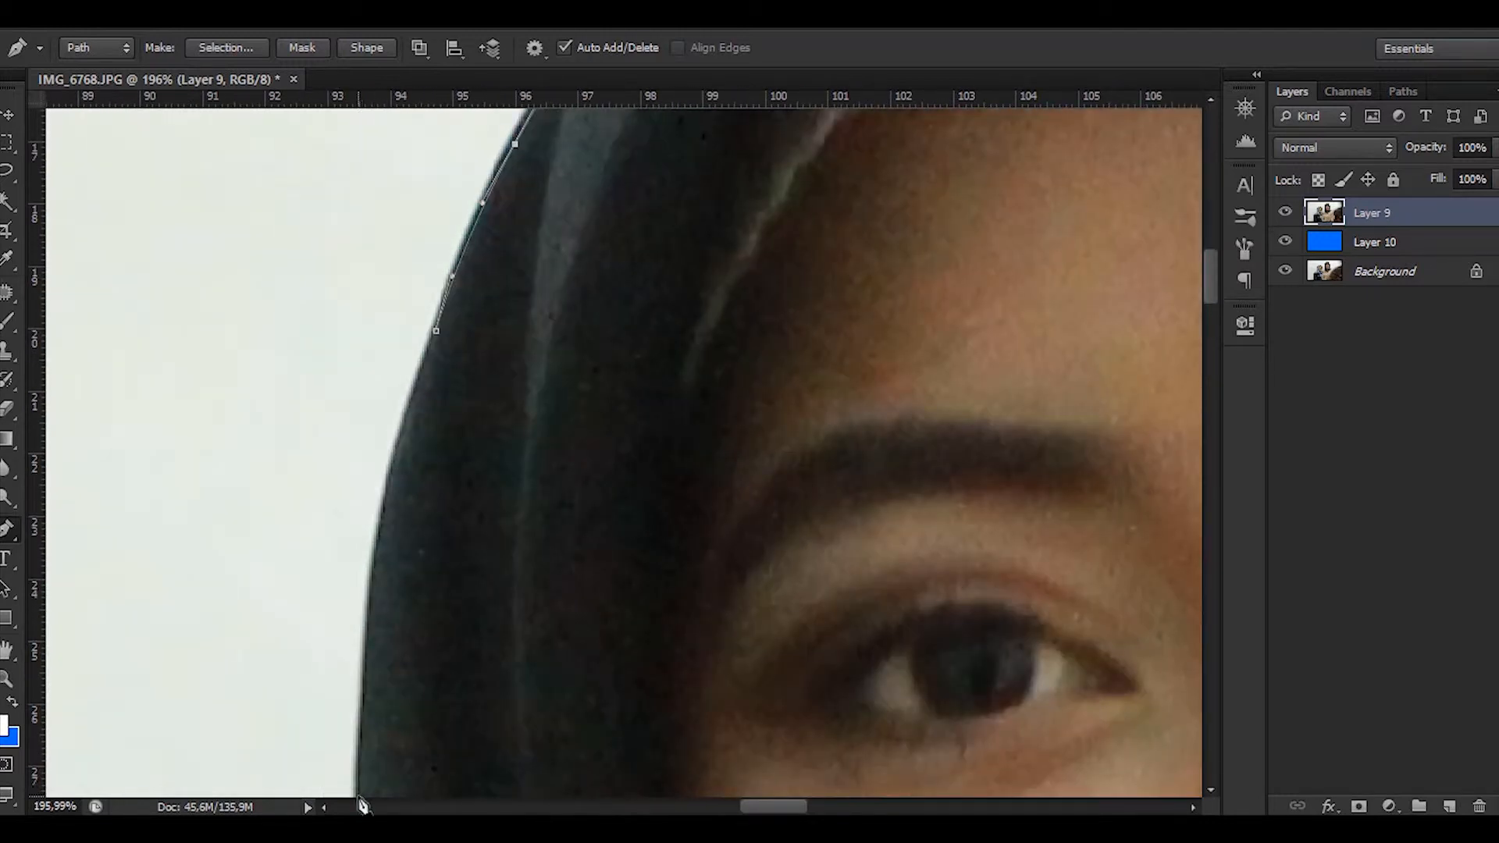
click(361, 795)
drag(391, 563, 379, 536)
drag(395, 715, 370, 185)
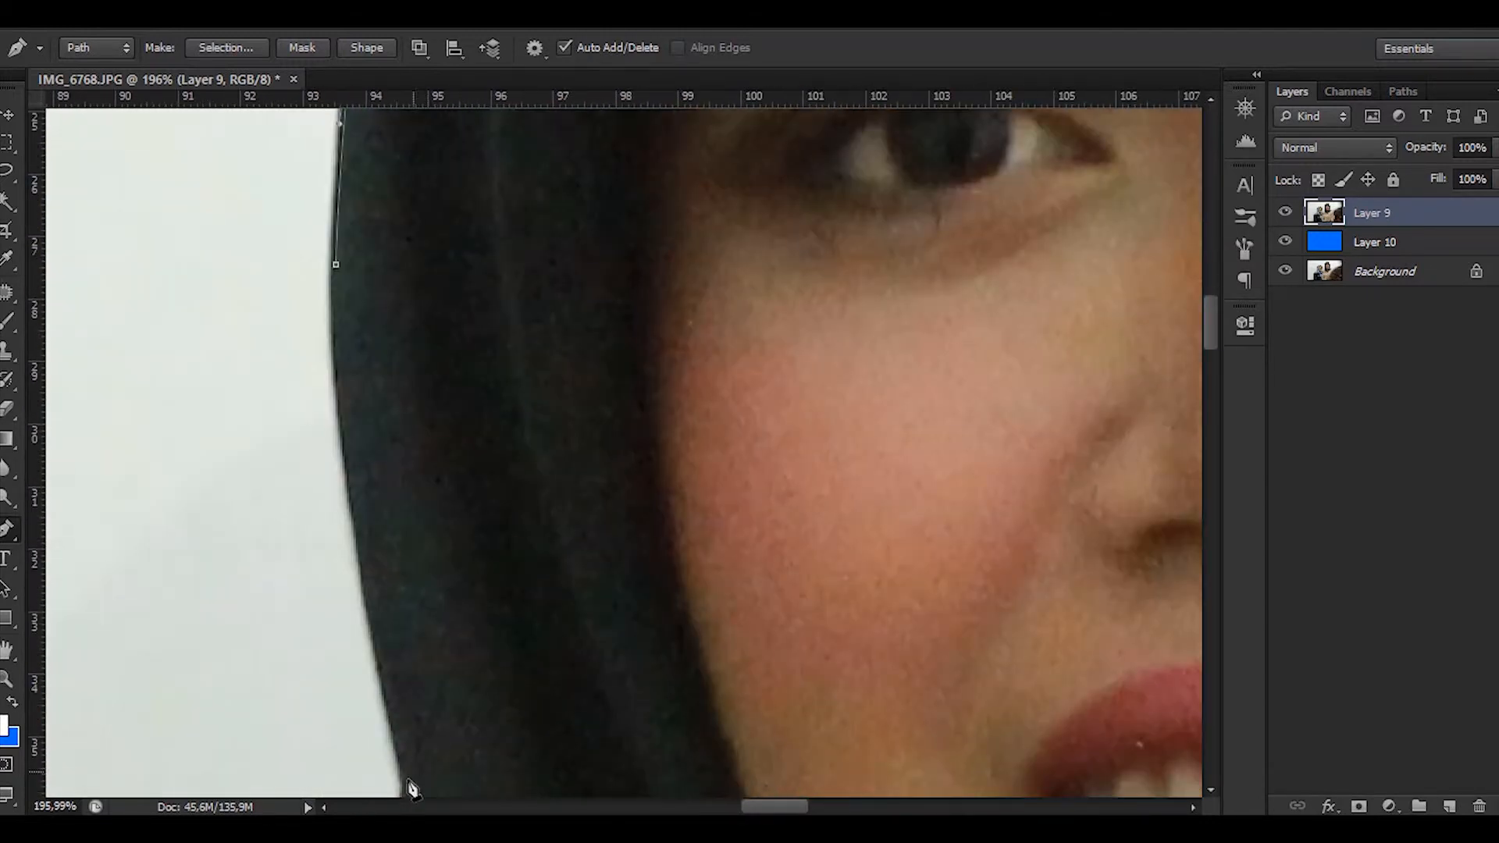
Step: Follow the black hijab's edge down past the cheek and jaw to the small fold near the shoulder
click(406, 788)
drag(365, 491, 351, 491)
drag(409, 678, 552, 174)
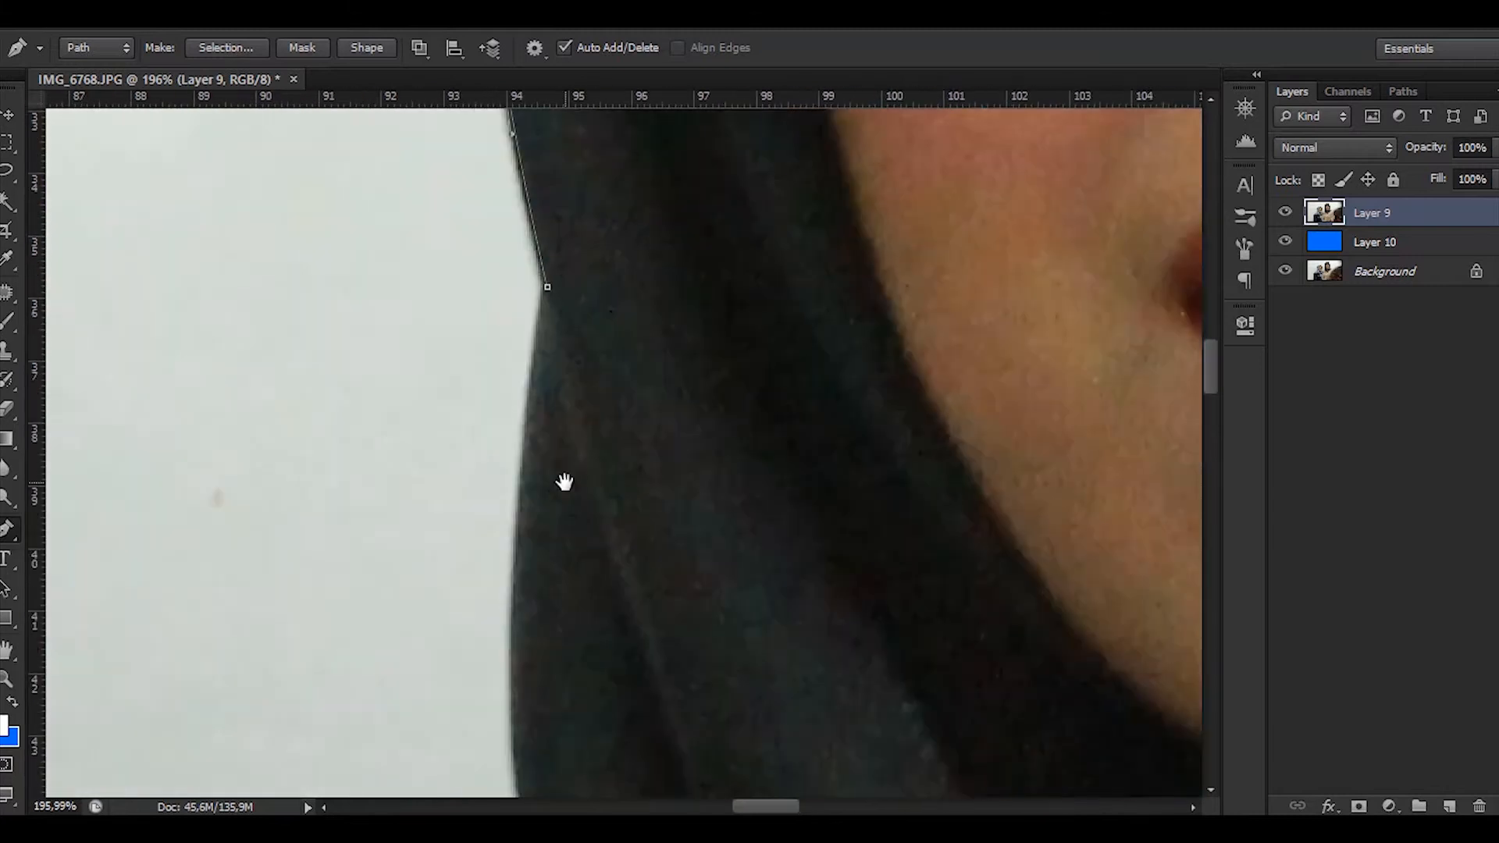
click(527, 794)
drag(539, 564, 522, 562)
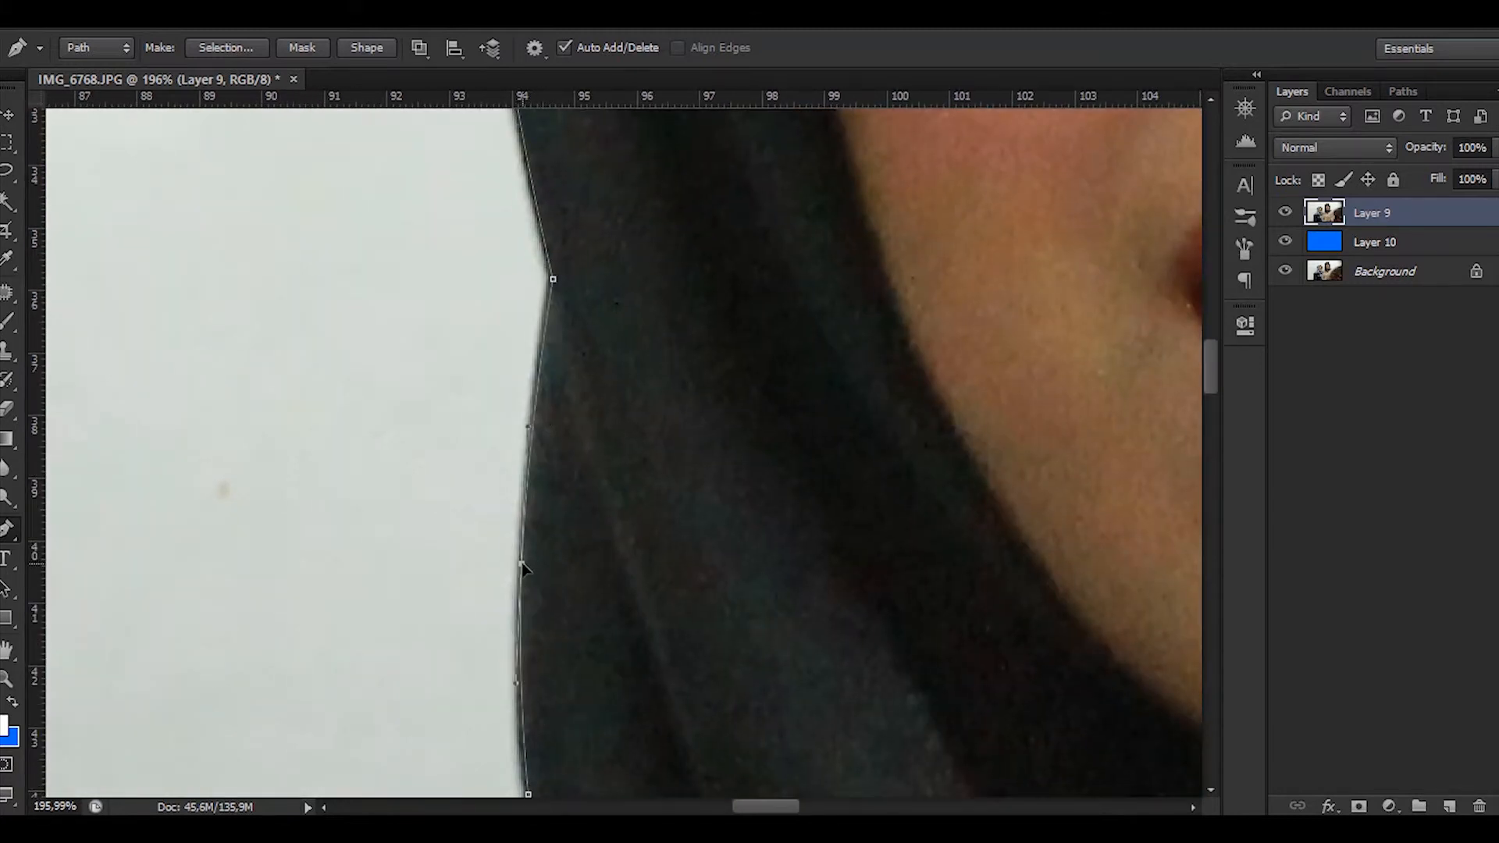
drag(559, 703, 544, 333)
click(541, 586)
drag(529, 512, 525, 512)
drag(543, 631, 602, 399)
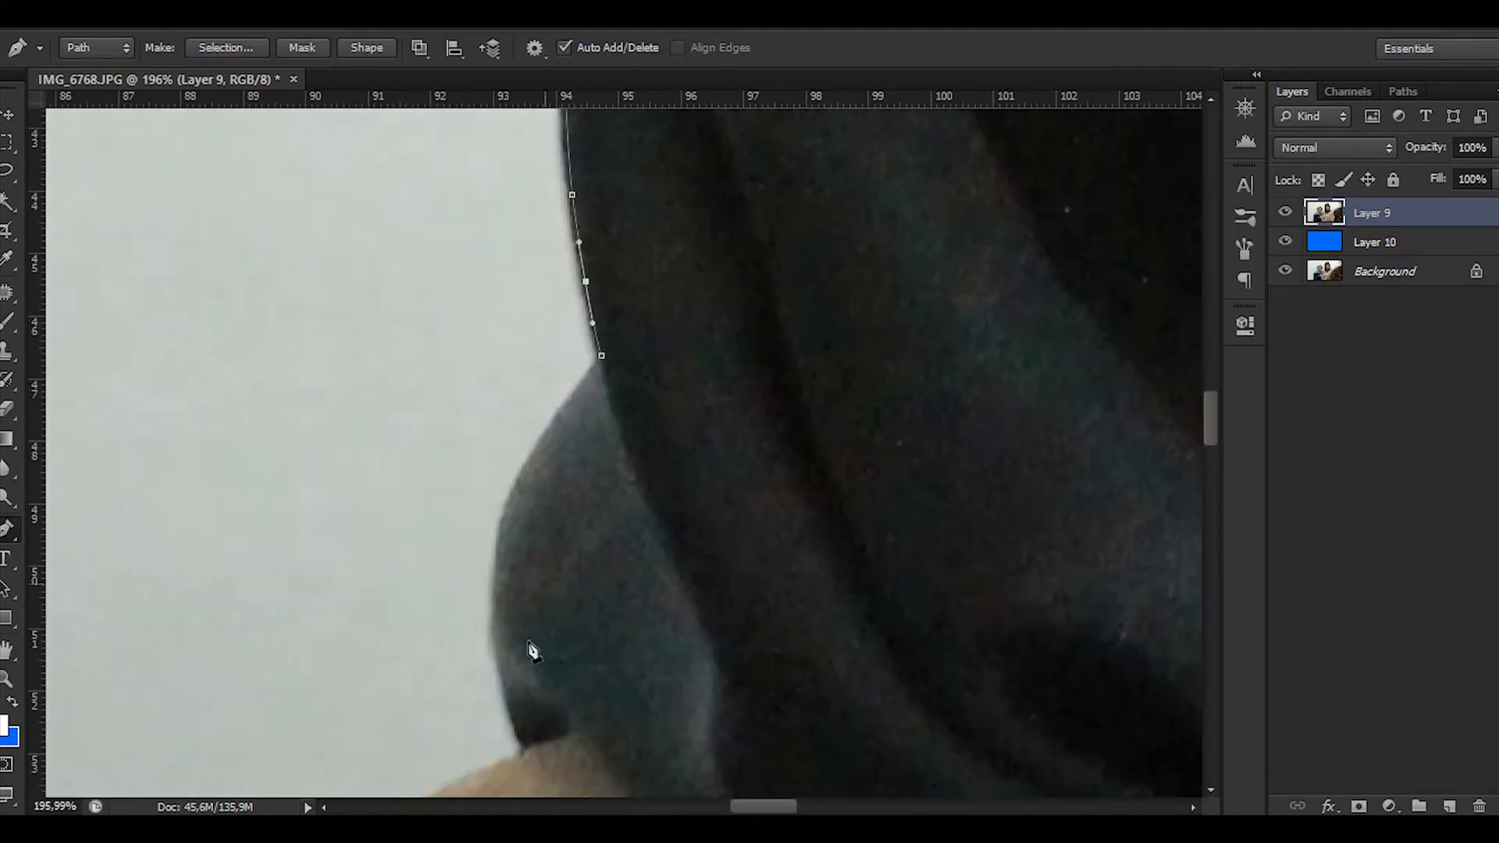
Step: Trace the rounded hijab fold above the lace shoulder down to where it meets the lace
click(497, 605)
drag(527, 535, 515, 501)
drag(601, 352, 604, 364)
drag(607, 554, 602, 422)
click(526, 612)
drag(512, 558, 505, 557)
drag(521, 624, 600, 514)
drag(515, 609, 663, 374)
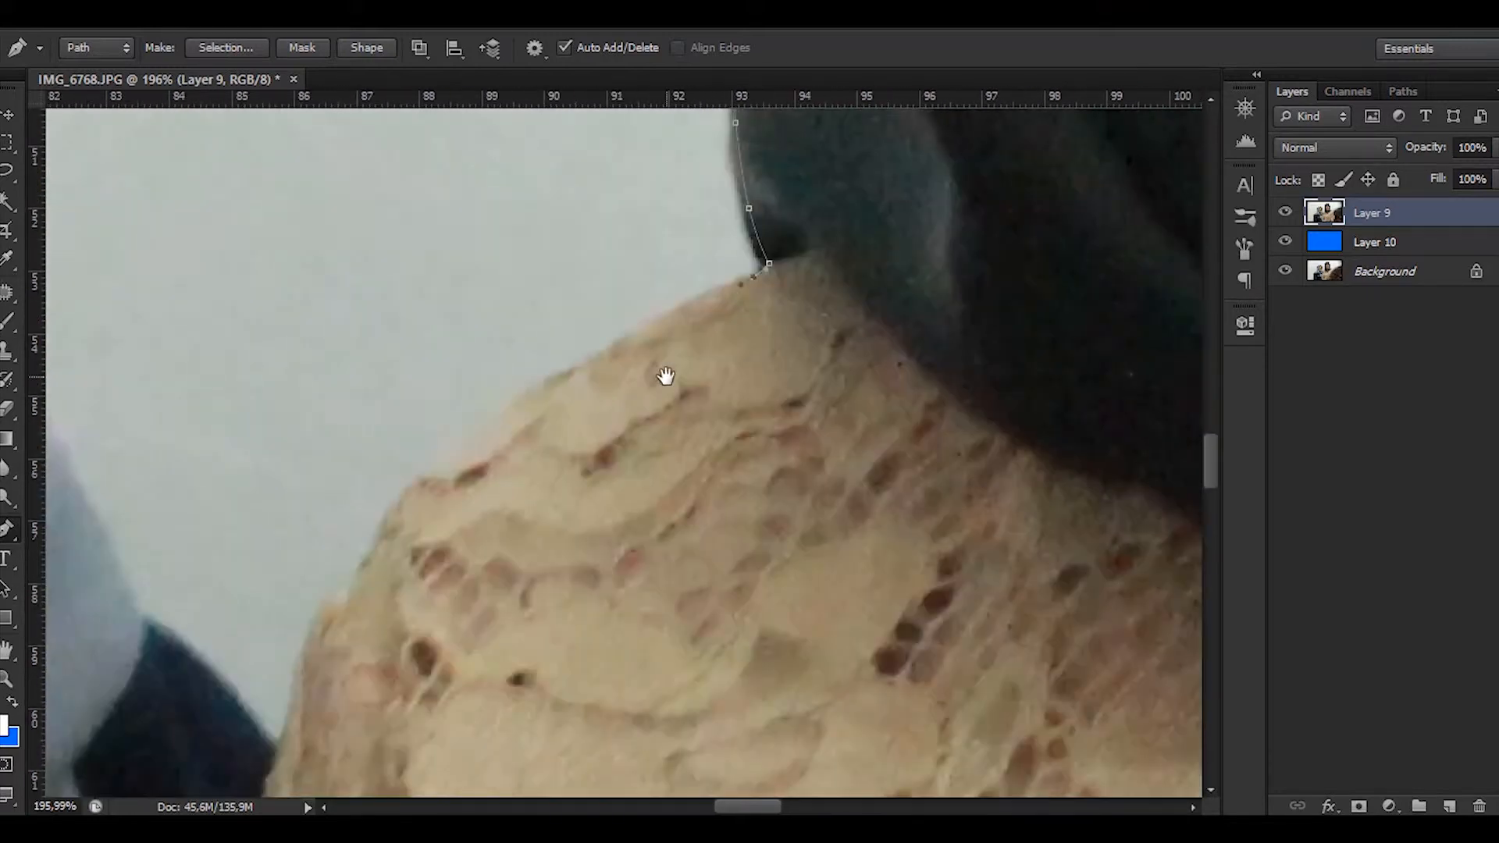
Step: Trace the lace shoulder on the second woman's side and the exposed edge of her denim jacket
click(419, 479)
drag(531, 410, 516, 402)
drag(442, 543, 618, 414)
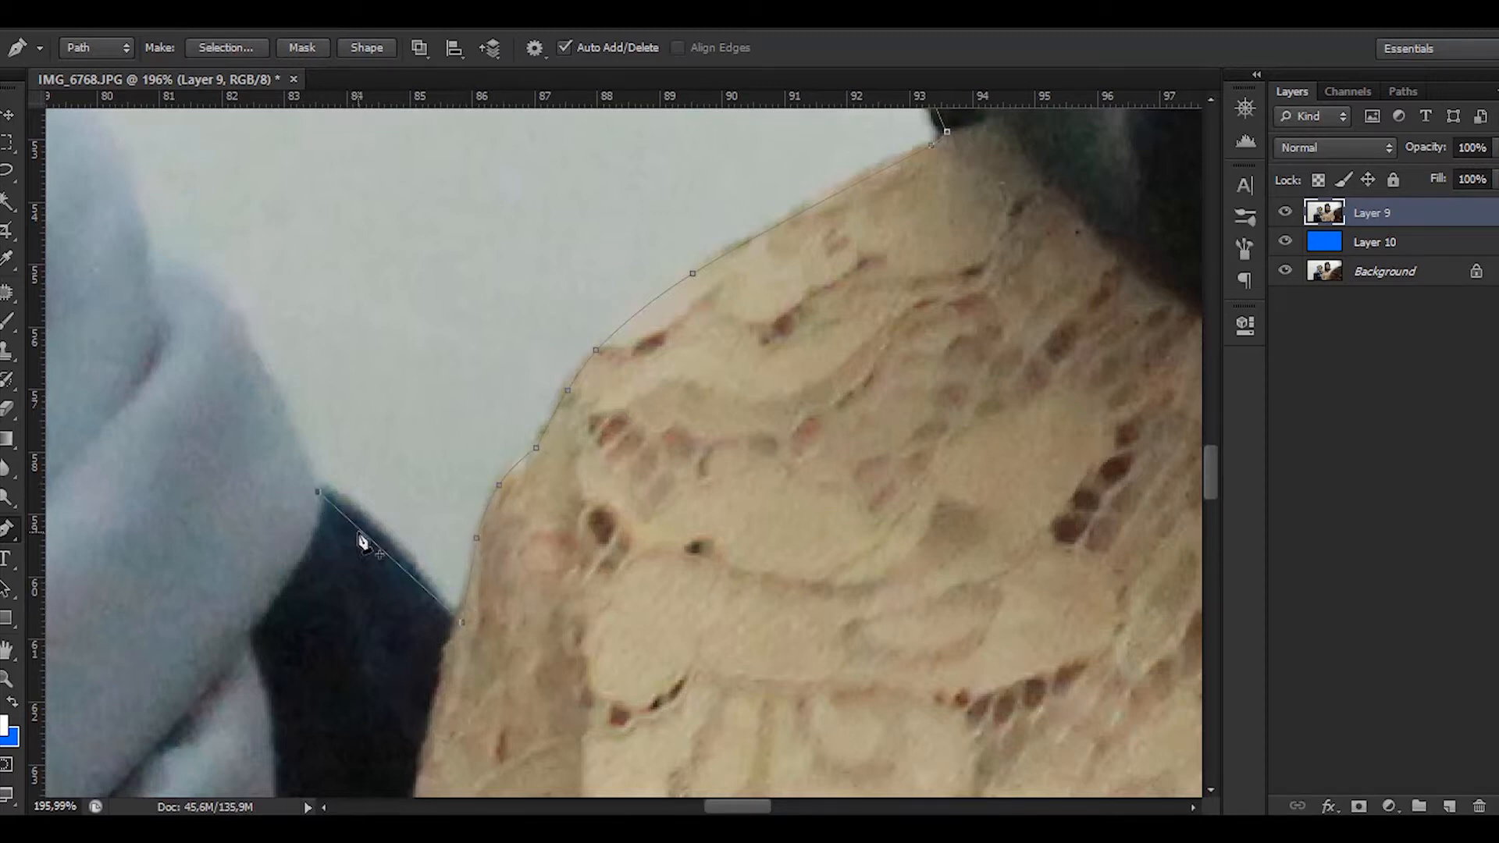
drag(363, 541, 366, 518)
drag(461, 638, 699, 780)
Step: Trace the draped folds of the second woman's blue scarf from her denim jacket up to her chin
click(468, 458)
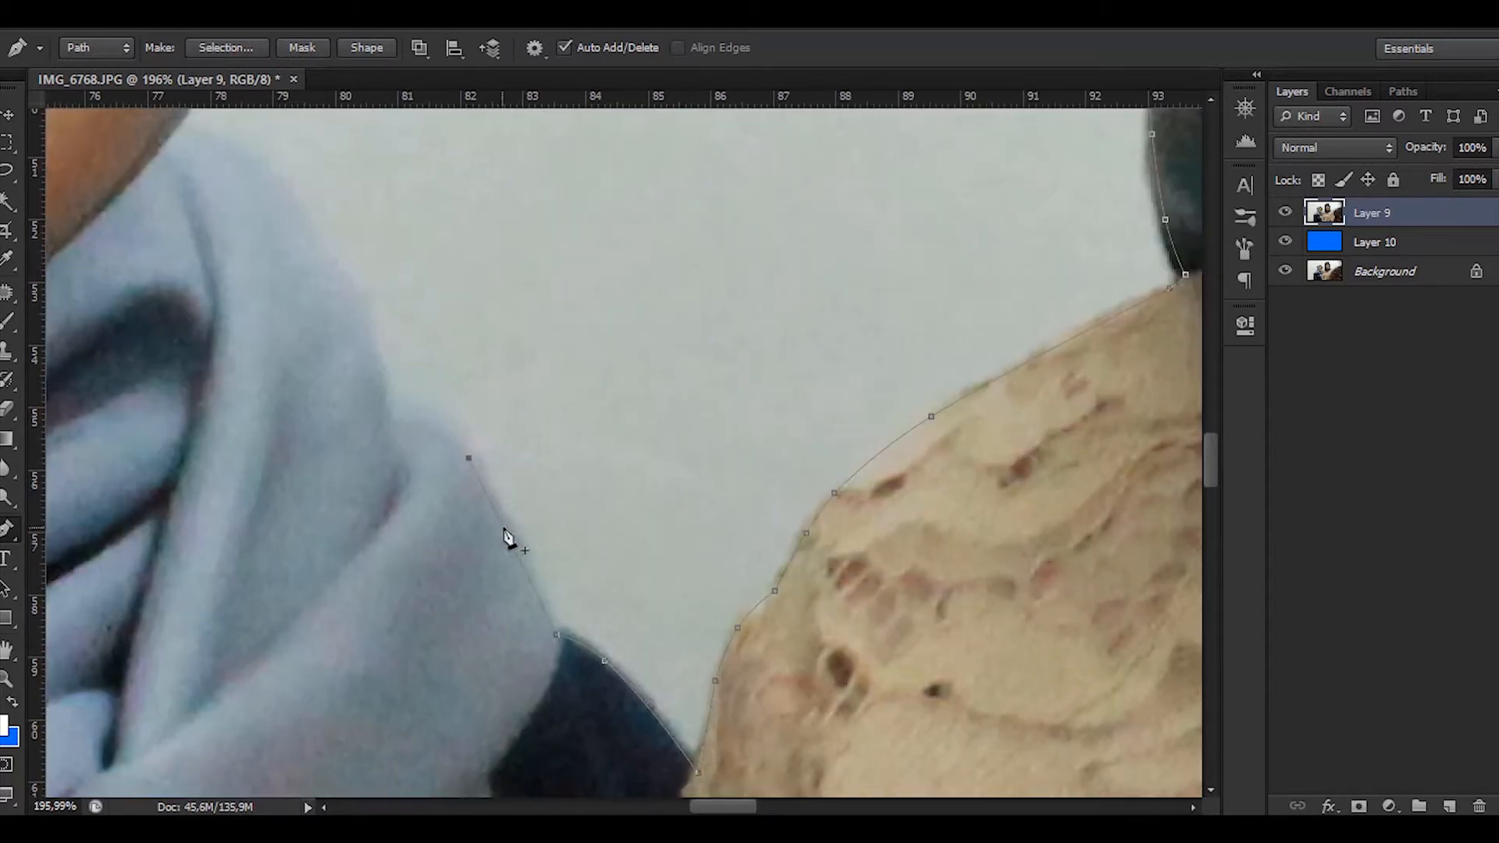
drag(447, 478, 567, 604)
click(509, 546)
drag(516, 539, 673, 650)
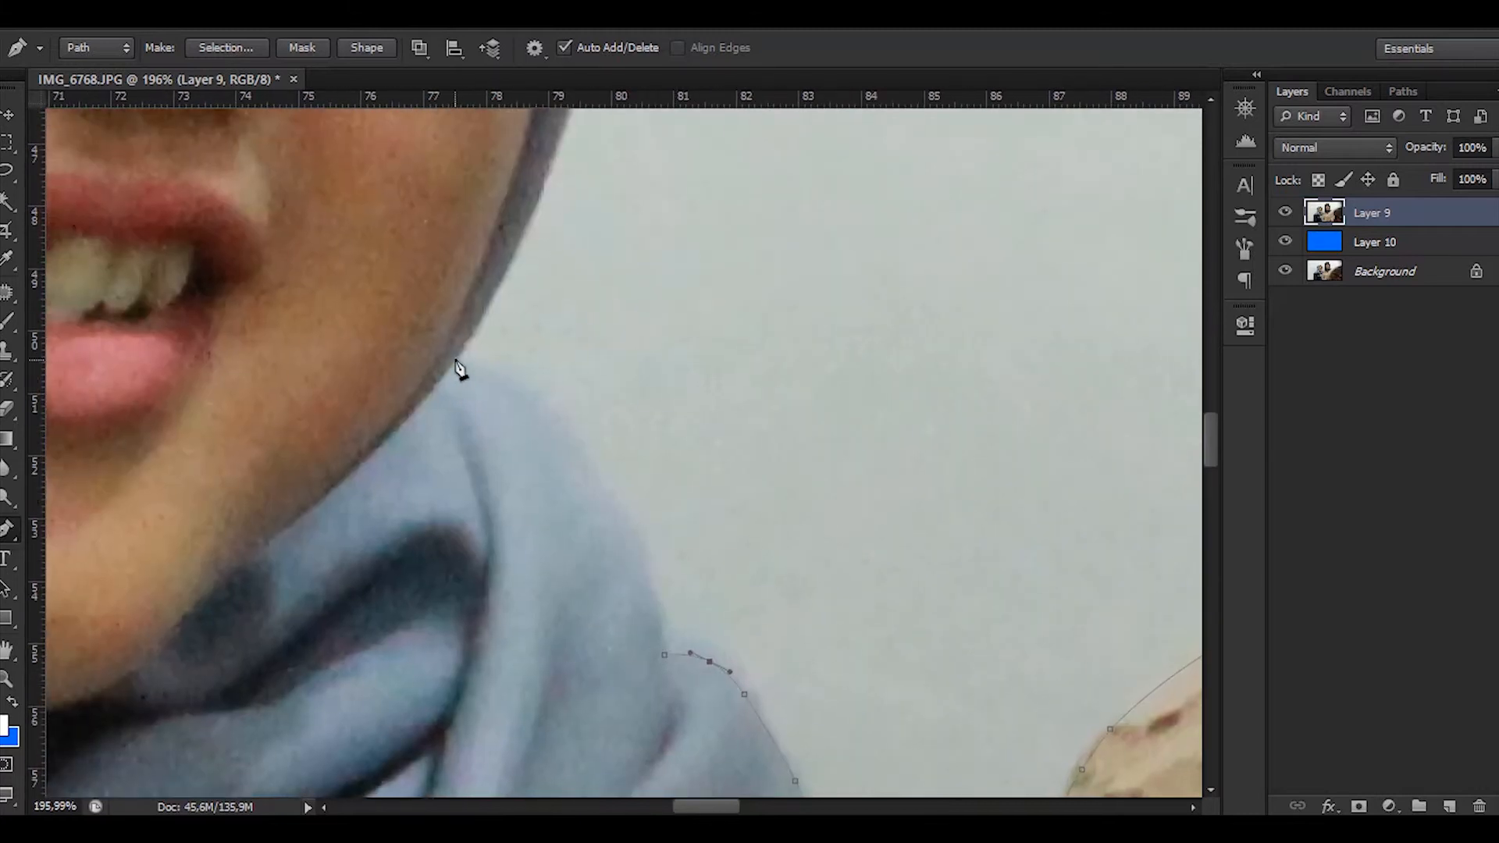
click(455, 360)
drag(518, 447, 565, 429)
drag(597, 496, 604, 497)
drag(622, 562, 640, 556)
Step: Trace the blue scarf's edge beside her cheek and the outer rim of her glasses up towards the hinge
drag(496, 413, 488, 664)
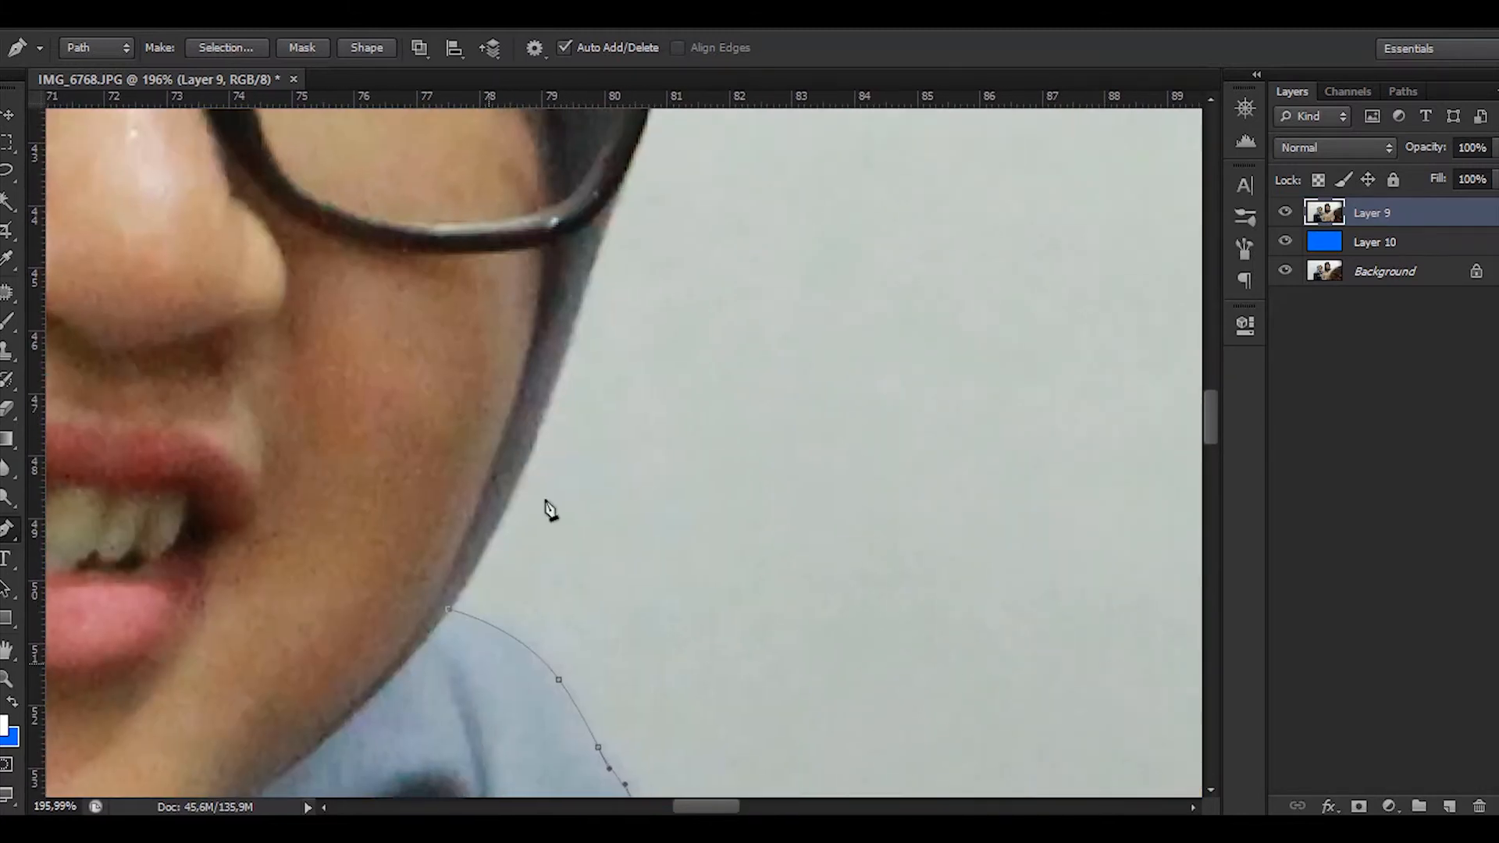
drag(516, 441, 526, 450)
drag(646, 292, 648, 617)
scroll(694, 360, up, 4)
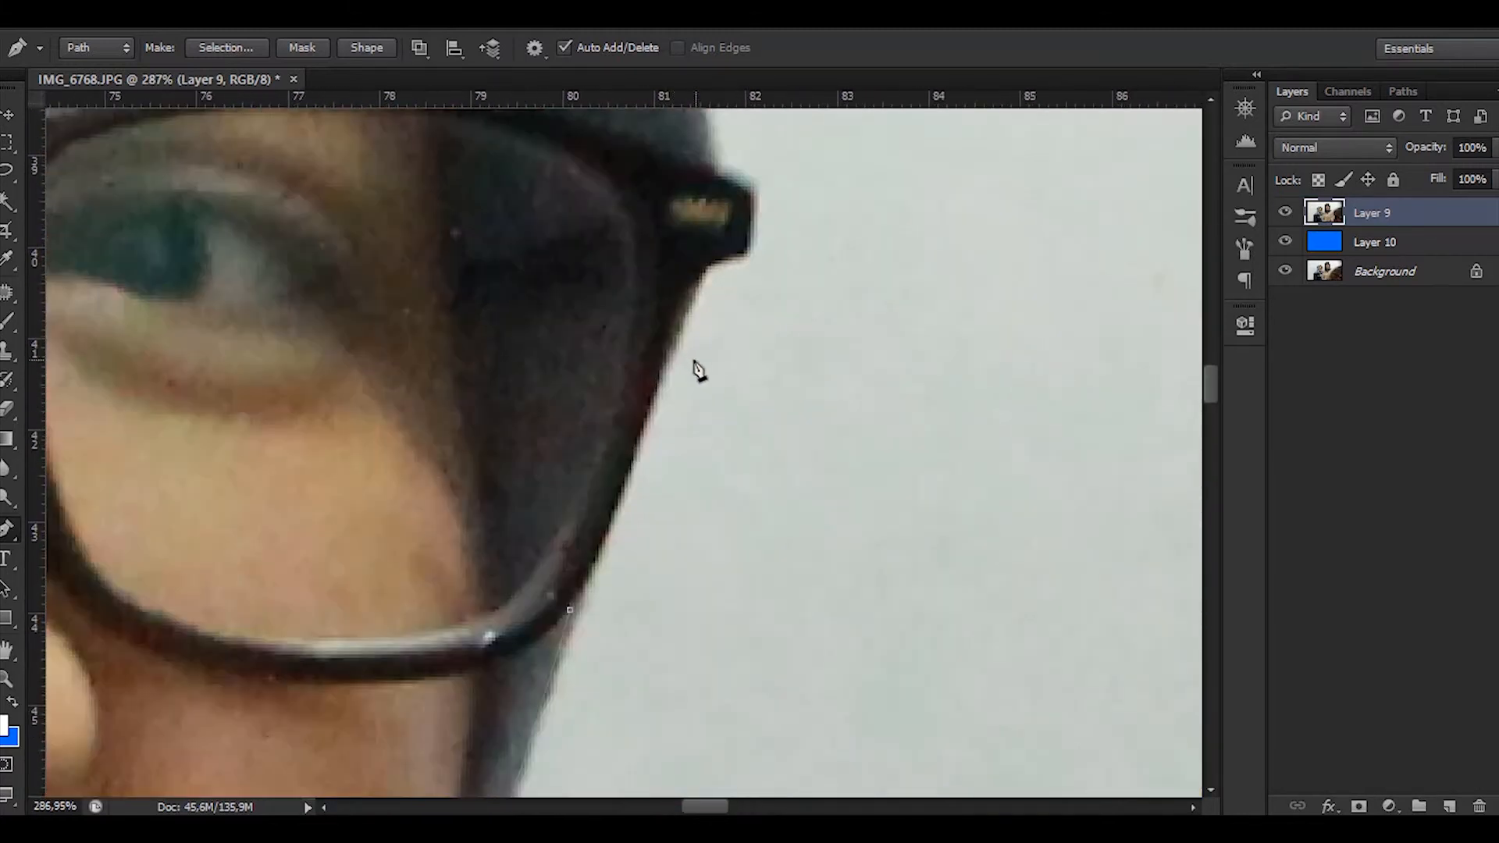
click(686, 280)
drag(608, 501, 616, 497)
Step: Outline the underside and outer corner of the glasses' hinge with closely spaced path points
drag(649, 445, 599, 597)
scroll(673, 374, up, 5)
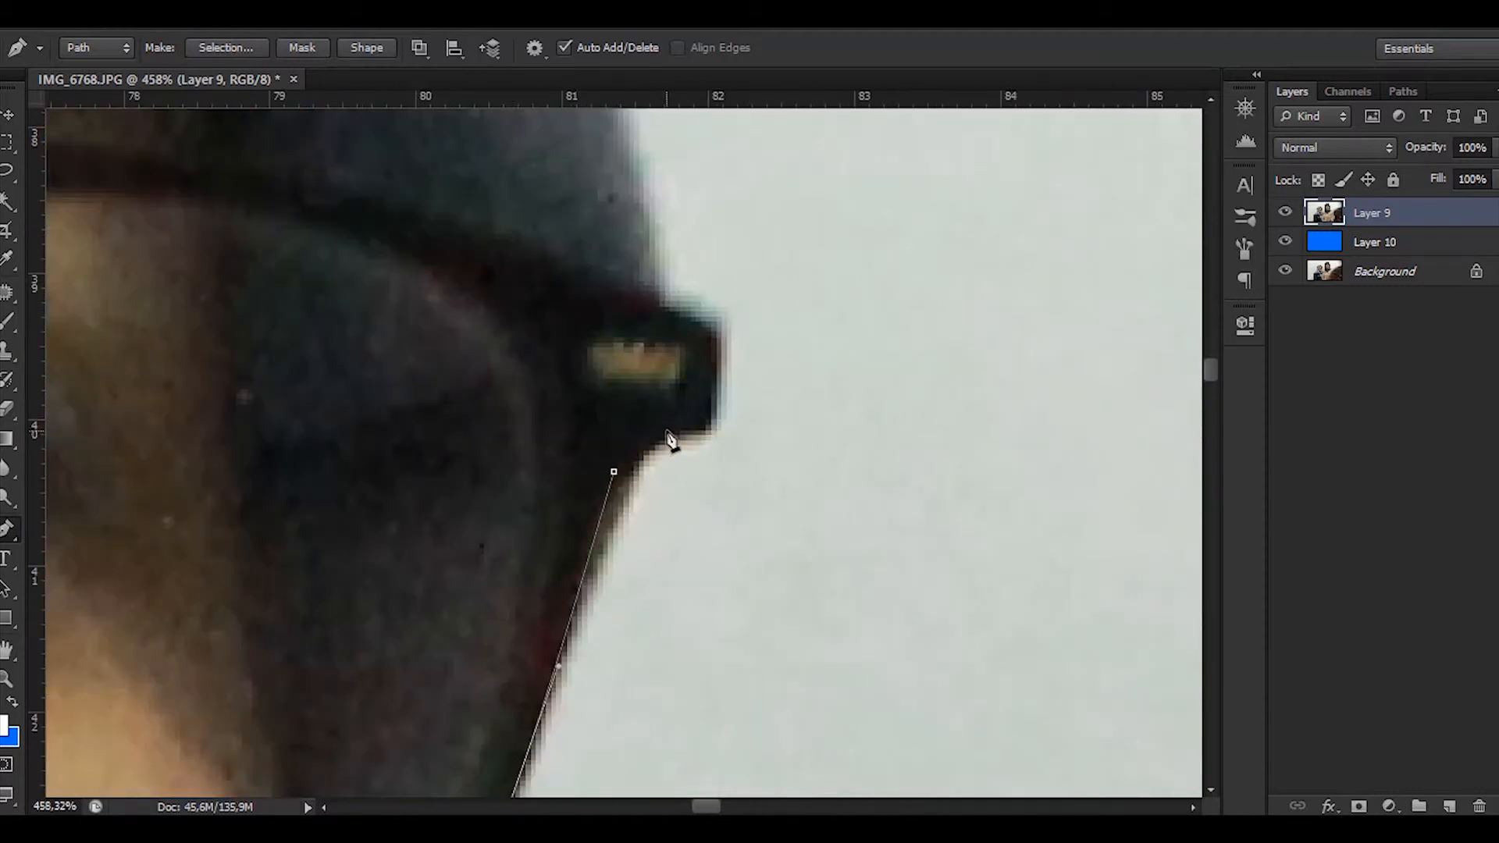
drag(670, 431, 690, 428)
drag(706, 427, 709, 421)
Step: Finish outlining the upper corner of the glasses' hinge and trace the second woman's scarf edge up beside her forehead
drag(648, 287, 734, 644)
scroll(733, 626, down, 8)
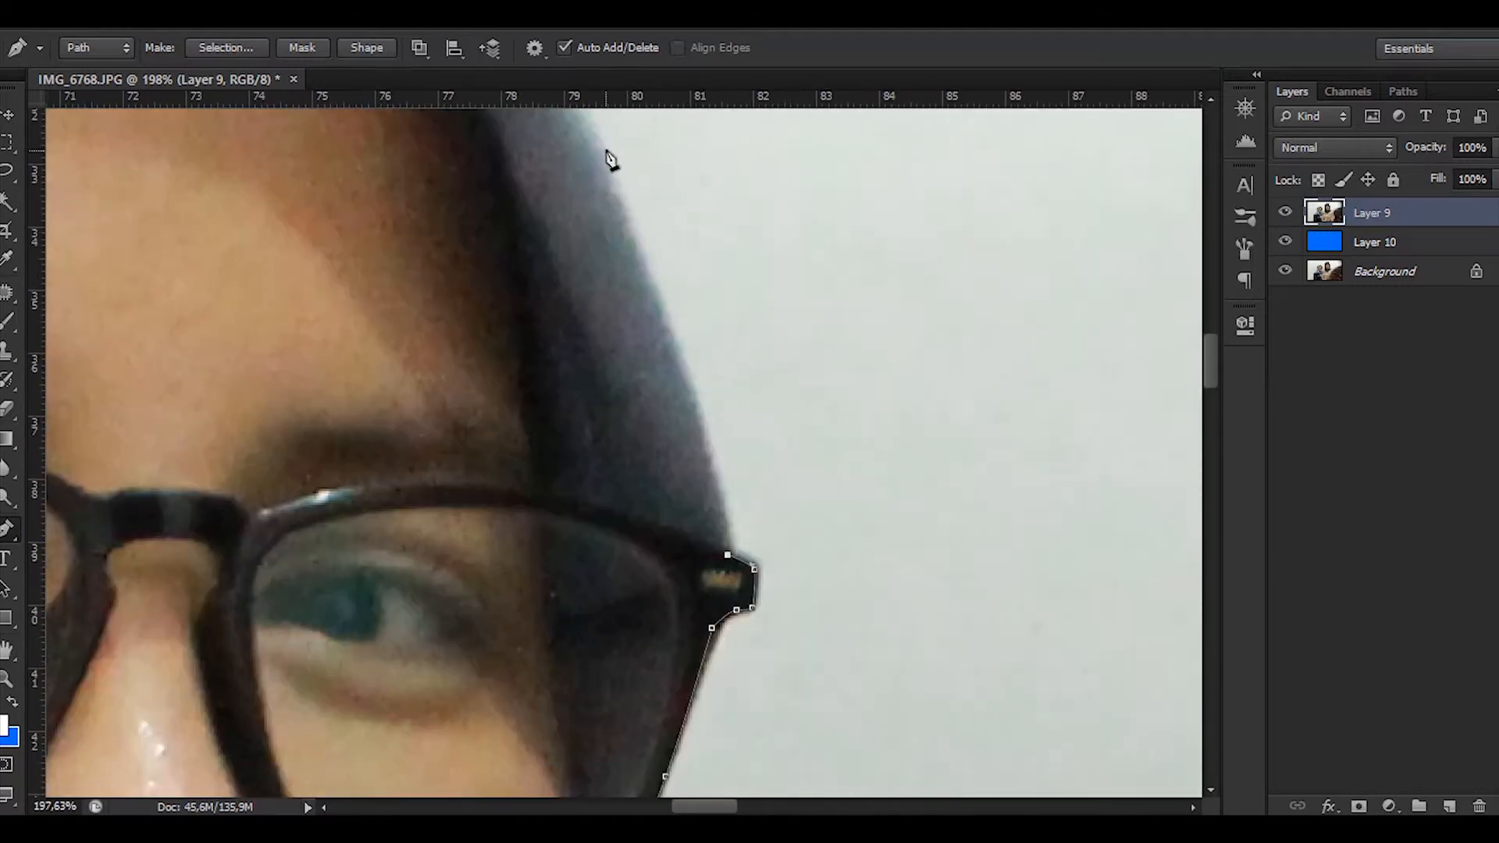
drag(687, 426, 700, 421)
drag(701, 471, 784, 640)
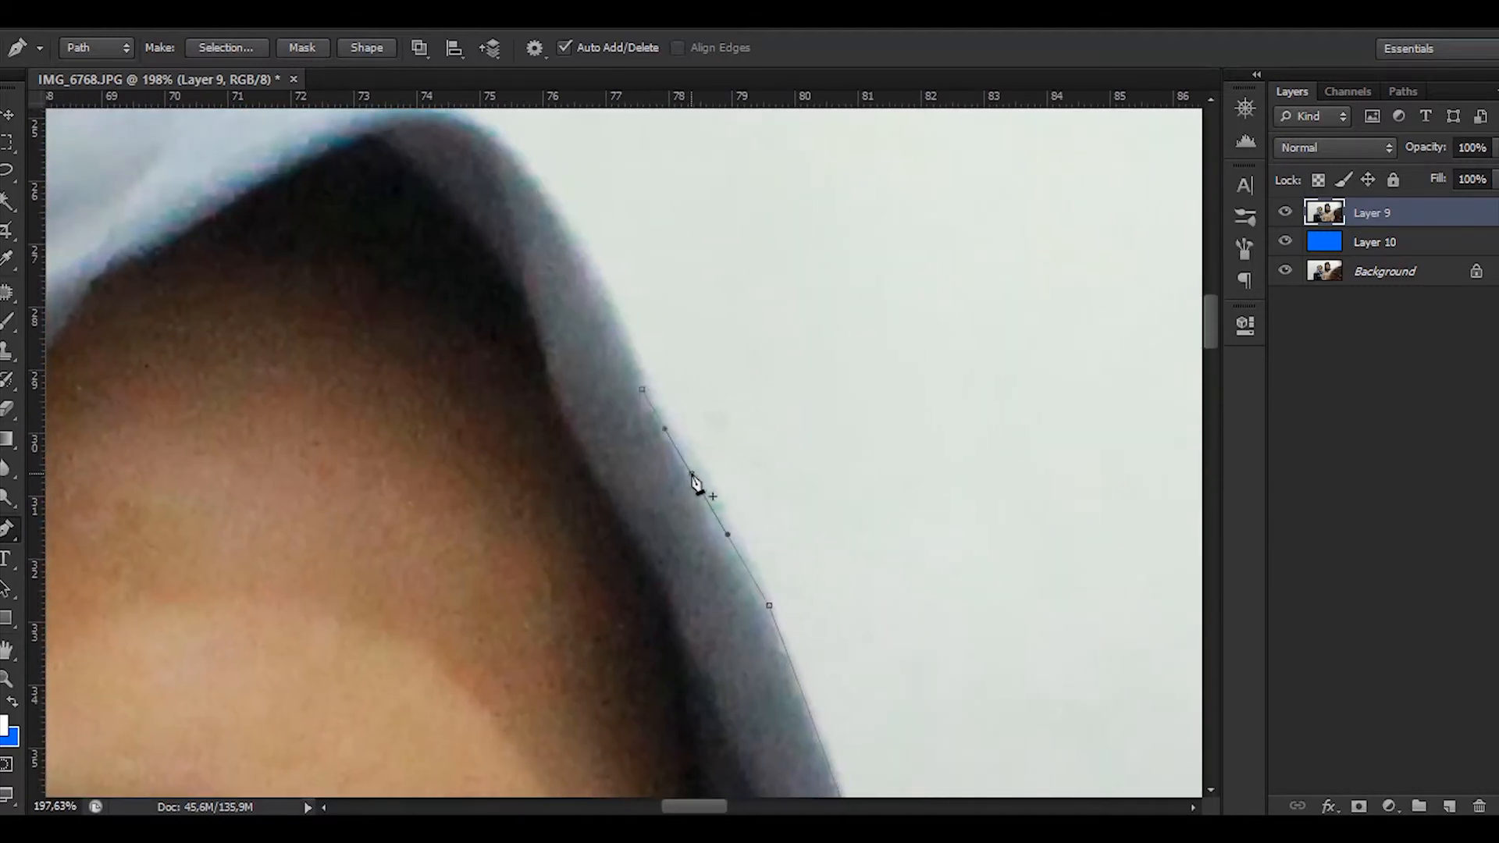
drag(692, 474, 699, 473)
drag(672, 392, 612, 249)
Step: Trace the curved front peak of the second woman's scarf above her forehead
click(709, 463)
click(711, 485)
drag(710, 483, 799, 750)
click(521, 274)
click(588, 373)
drag(588, 373, 614, 353)
mouse_move(660, 415)
mouse_down()
mouse_move(952, 590)
mouse_move(663, 419)
mouse_up()
Step: Trace the crown of the second woman's scarf with curved segments and fit them to the fabric edge
click(304, 382)
drag(372, 431, 636, 365)
click(611, 416)
drag(150, 494, 703, 381)
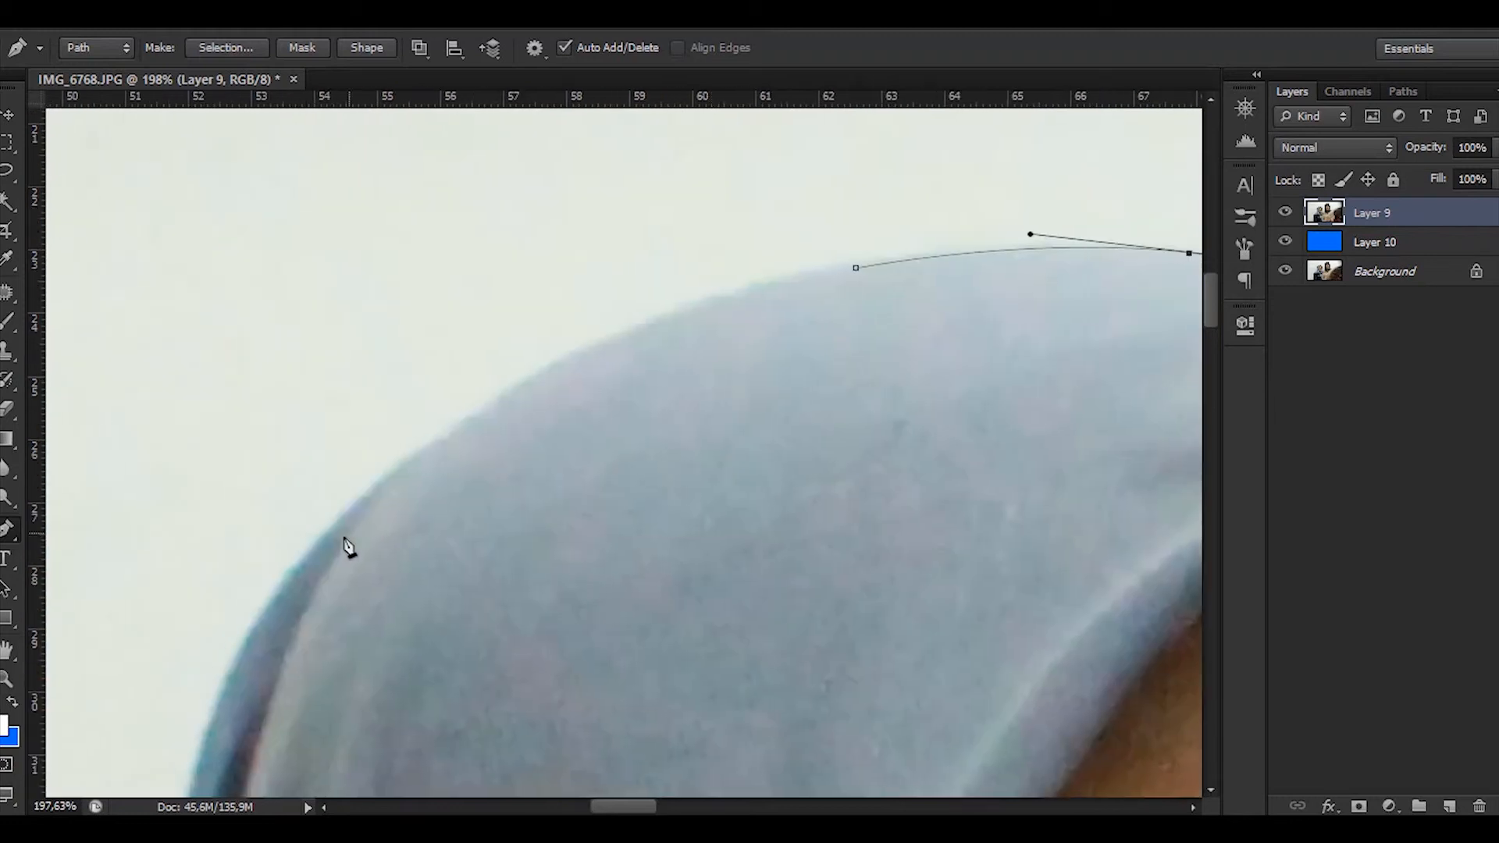
click(388, 479)
click(595, 386)
drag(595, 385, 586, 357)
drag(668, 397, 682, 367)
drag(868, 238, 857, 241)
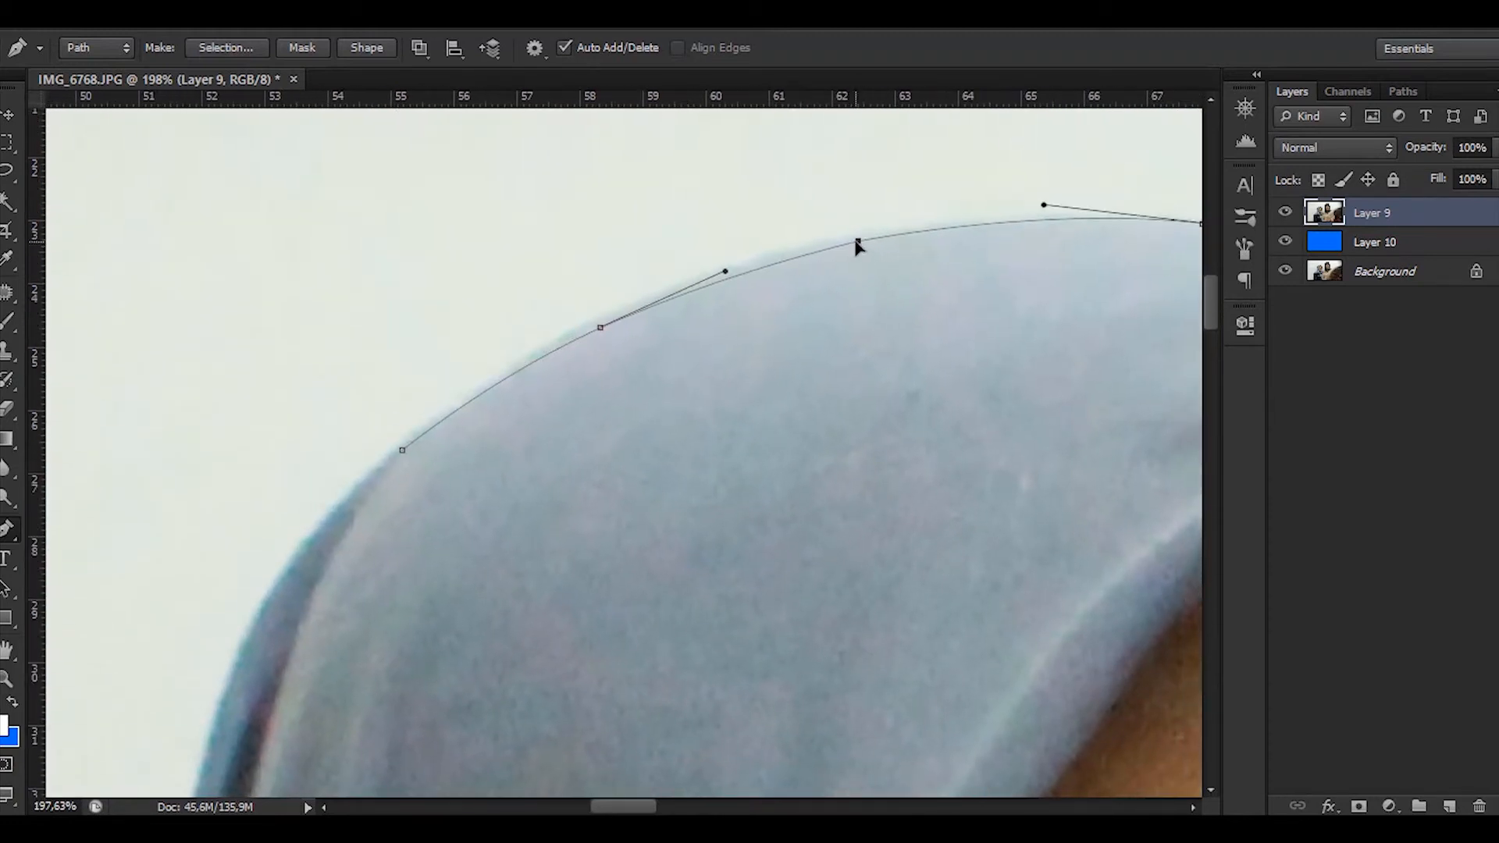
click(857, 241)
drag(991, 240, 1193, 47)
Step: Trace the back of the second woman's scarf from the crown down the side of her head
click(374, 708)
click(489, 483)
ctrl+drag(489, 482, 459, 435)
drag(439, 608, 411, 467)
scroll(484, 458, down, 3)
drag(467, 559, 534, 371)
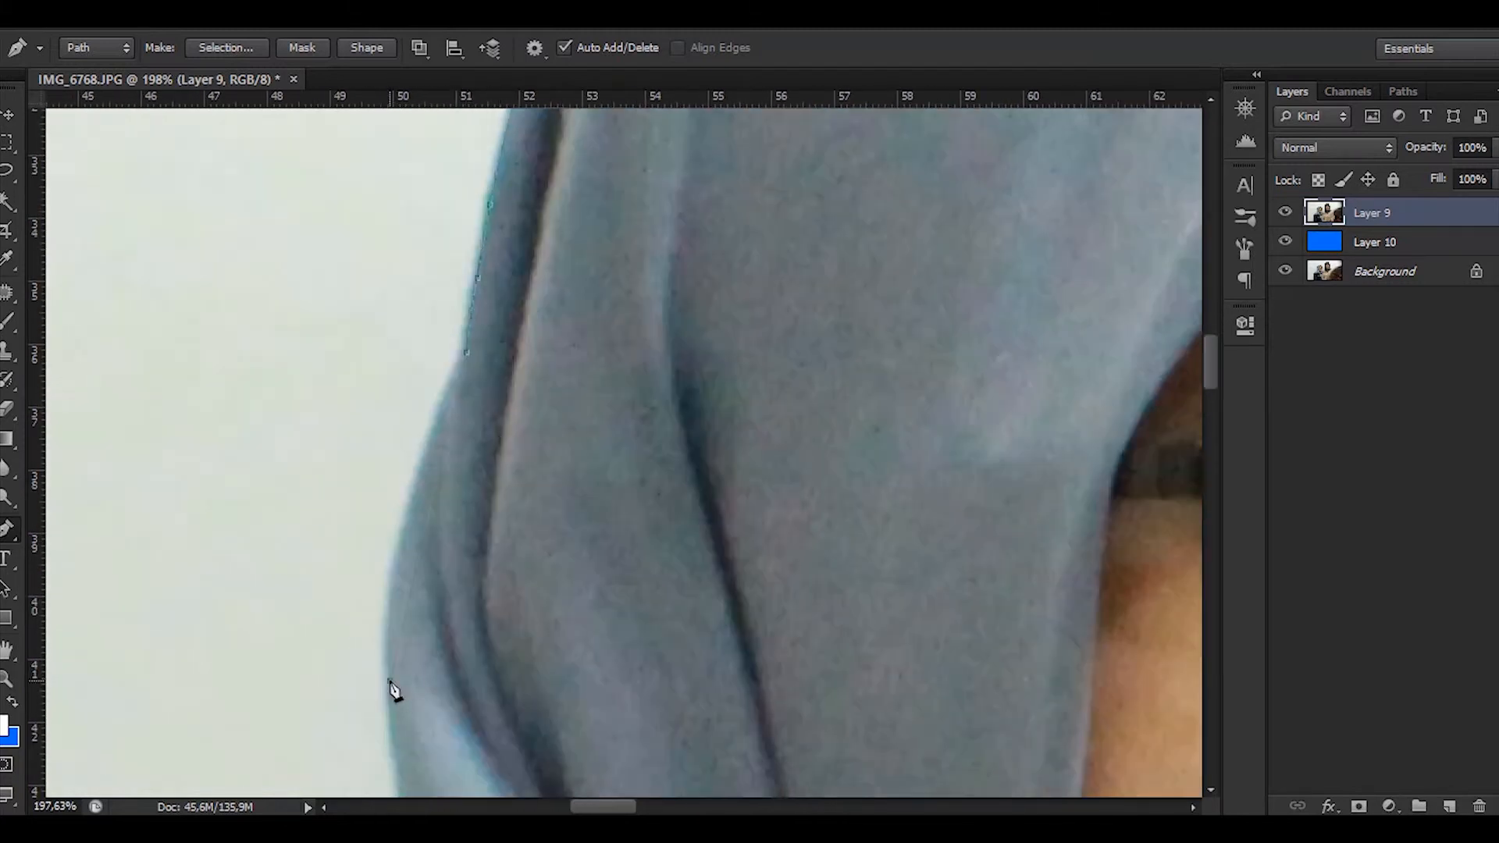
Step: Trace the scarf's outer bulge behind her cheek and continue the path down to the neck
click(390, 681)
click(417, 565)
ctrl+drag(417, 564, 400, 561)
scroll(391, 562, down, 5)
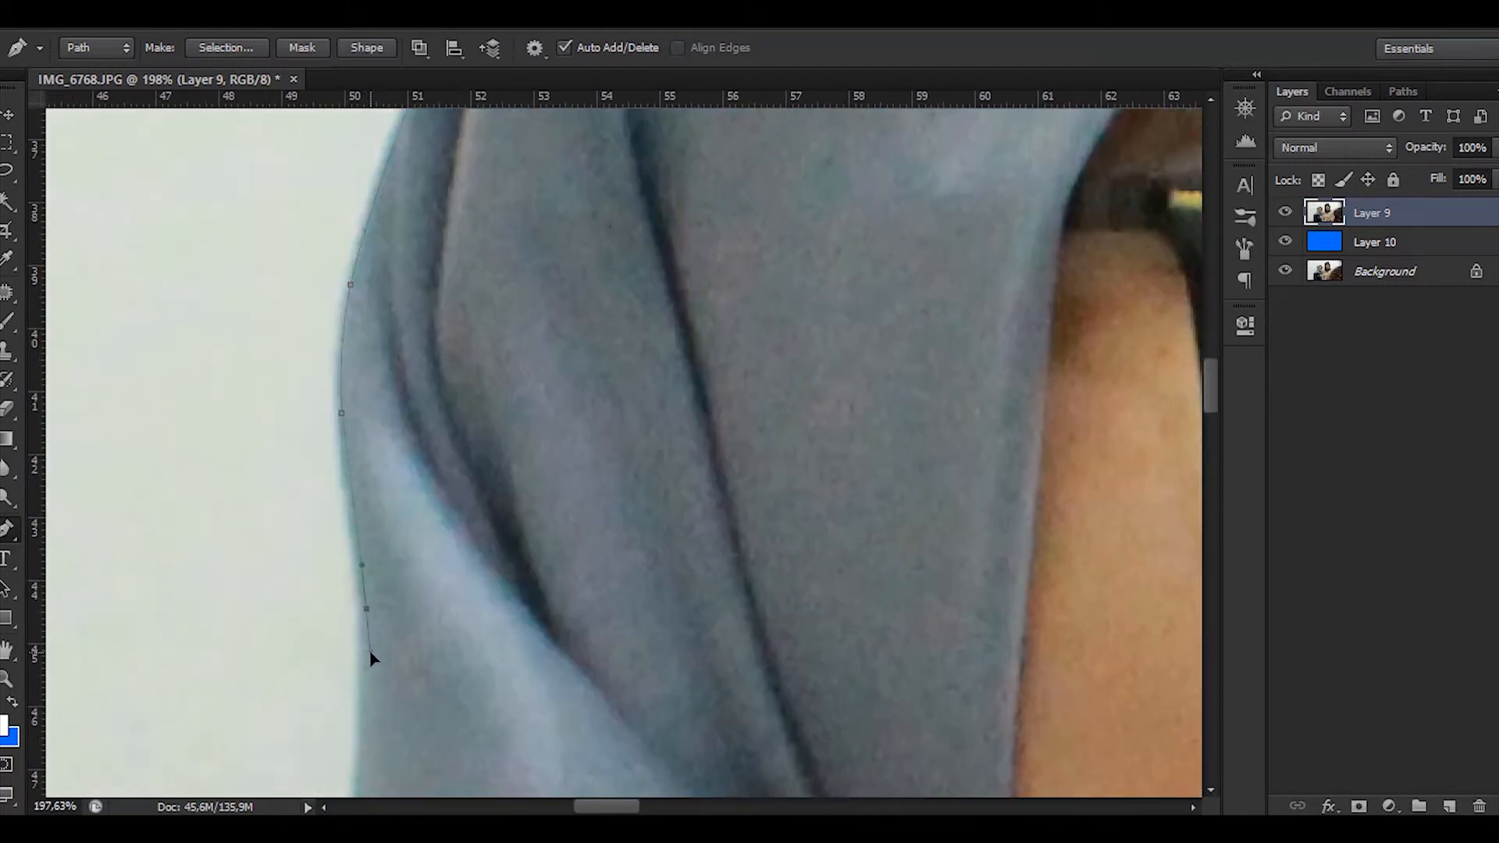
scroll(426, 590, down, 3)
scroll(426, 461, up, 3)
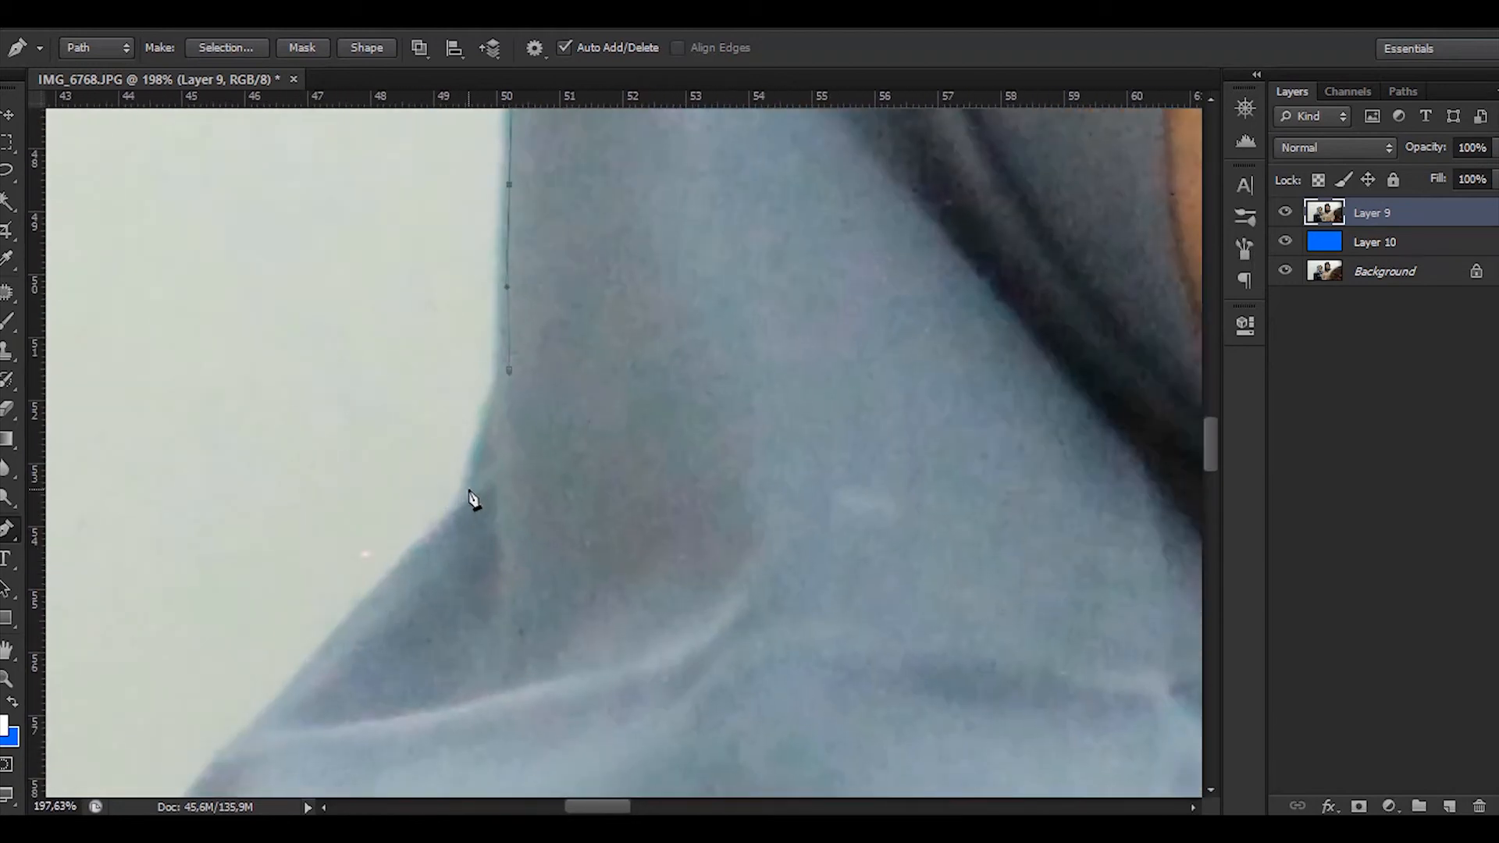
Step: Trace the scarf's edge from the bend at the neck along the upper fold sloping towards the shoulder
drag(468, 505, 646, 278)
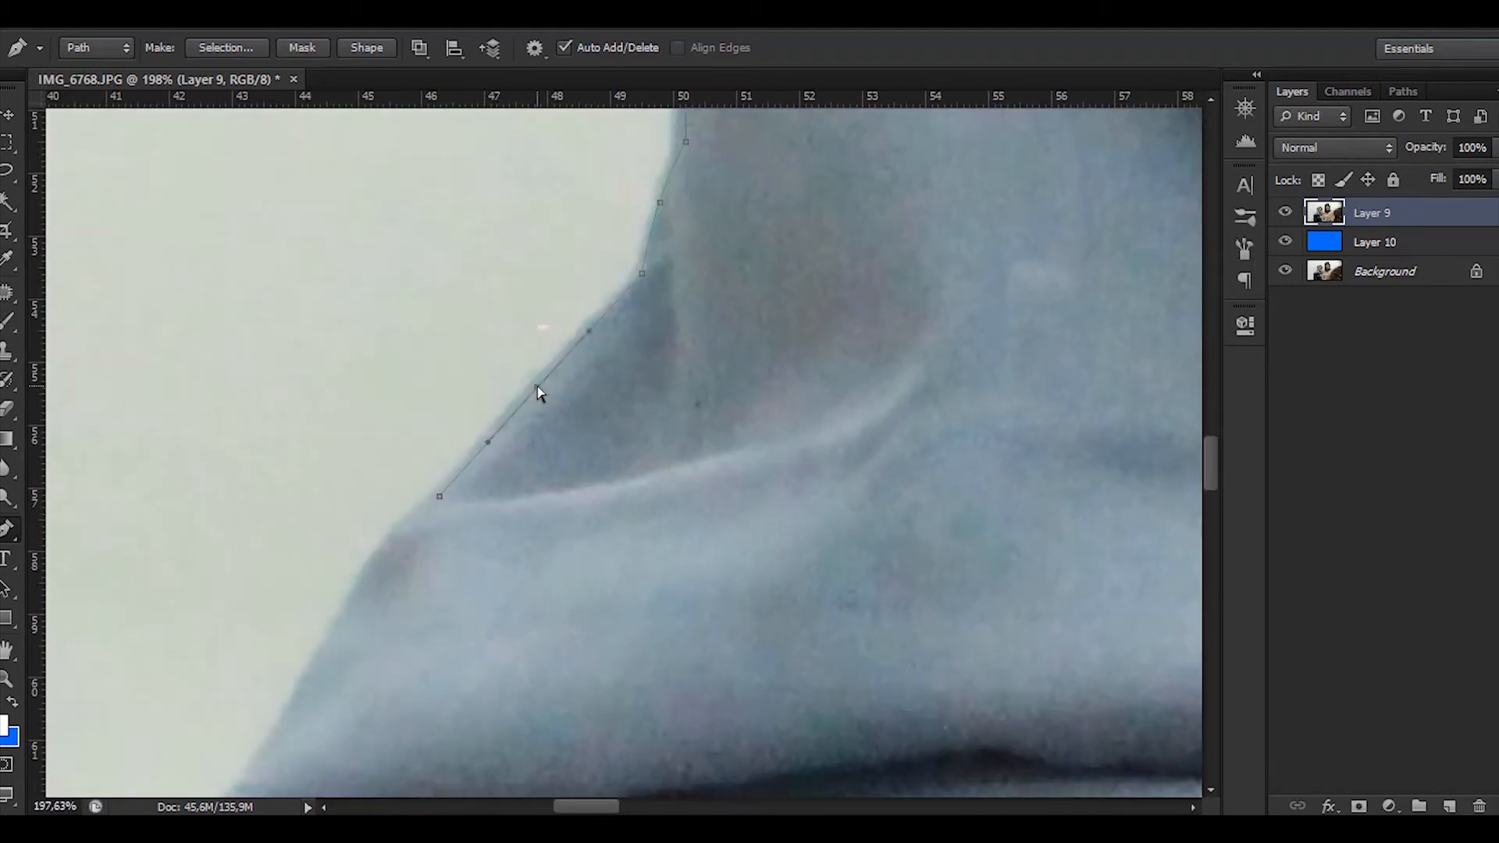
drag(537, 387, 532, 390)
drag(387, 609, 532, 466)
click(403, 620)
drag(552, 402, 526, 408)
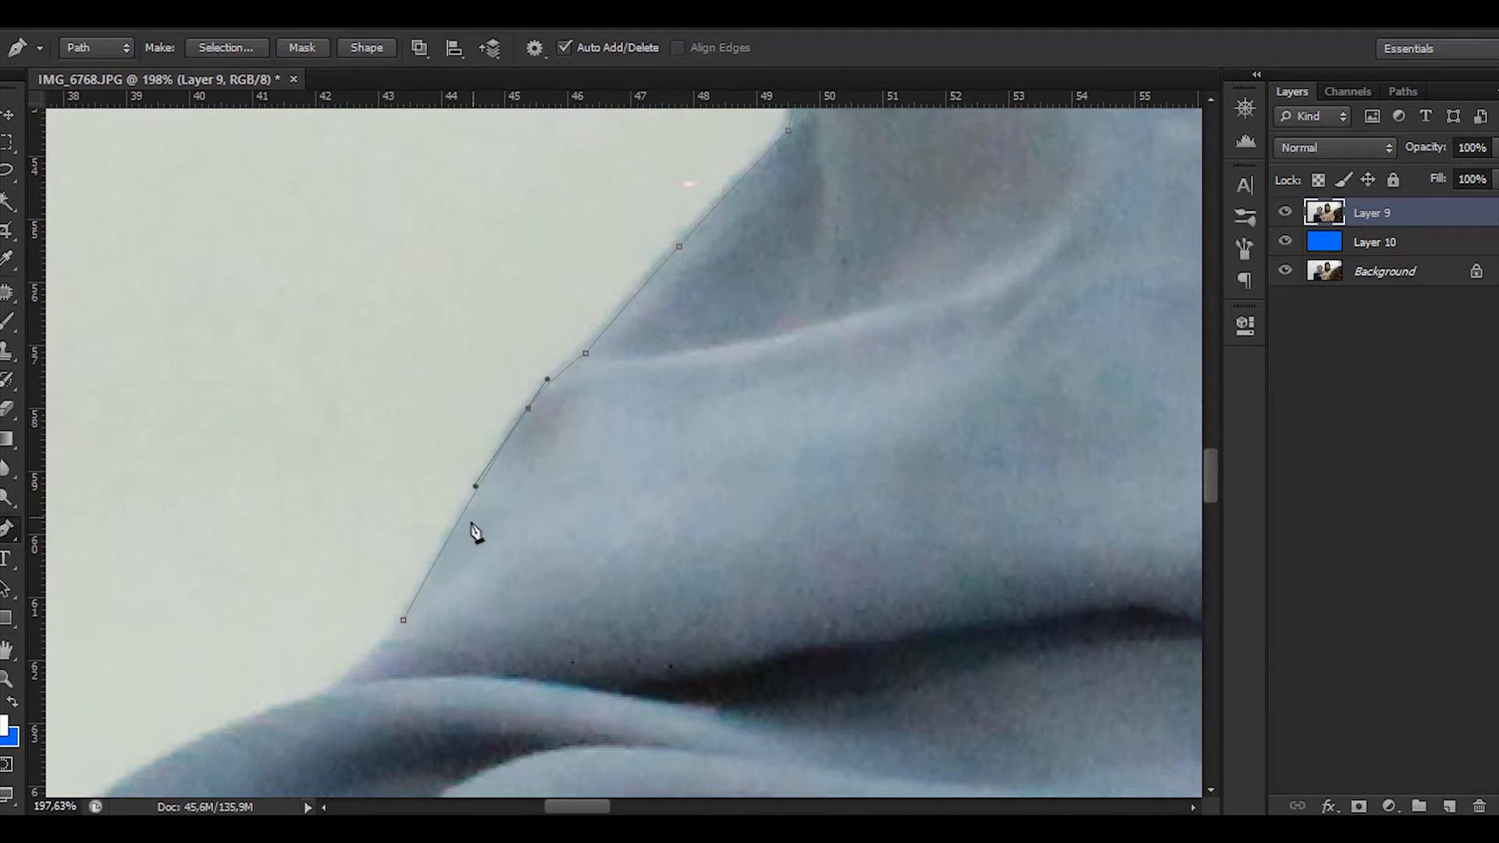
drag(452, 534, 455, 538)
Step: Trace the rounded scarf fold lying over the second woman's outer shoulder
drag(456, 623, 739, 428)
drag(618, 496, 581, 510)
drag(581, 528, 793, 290)
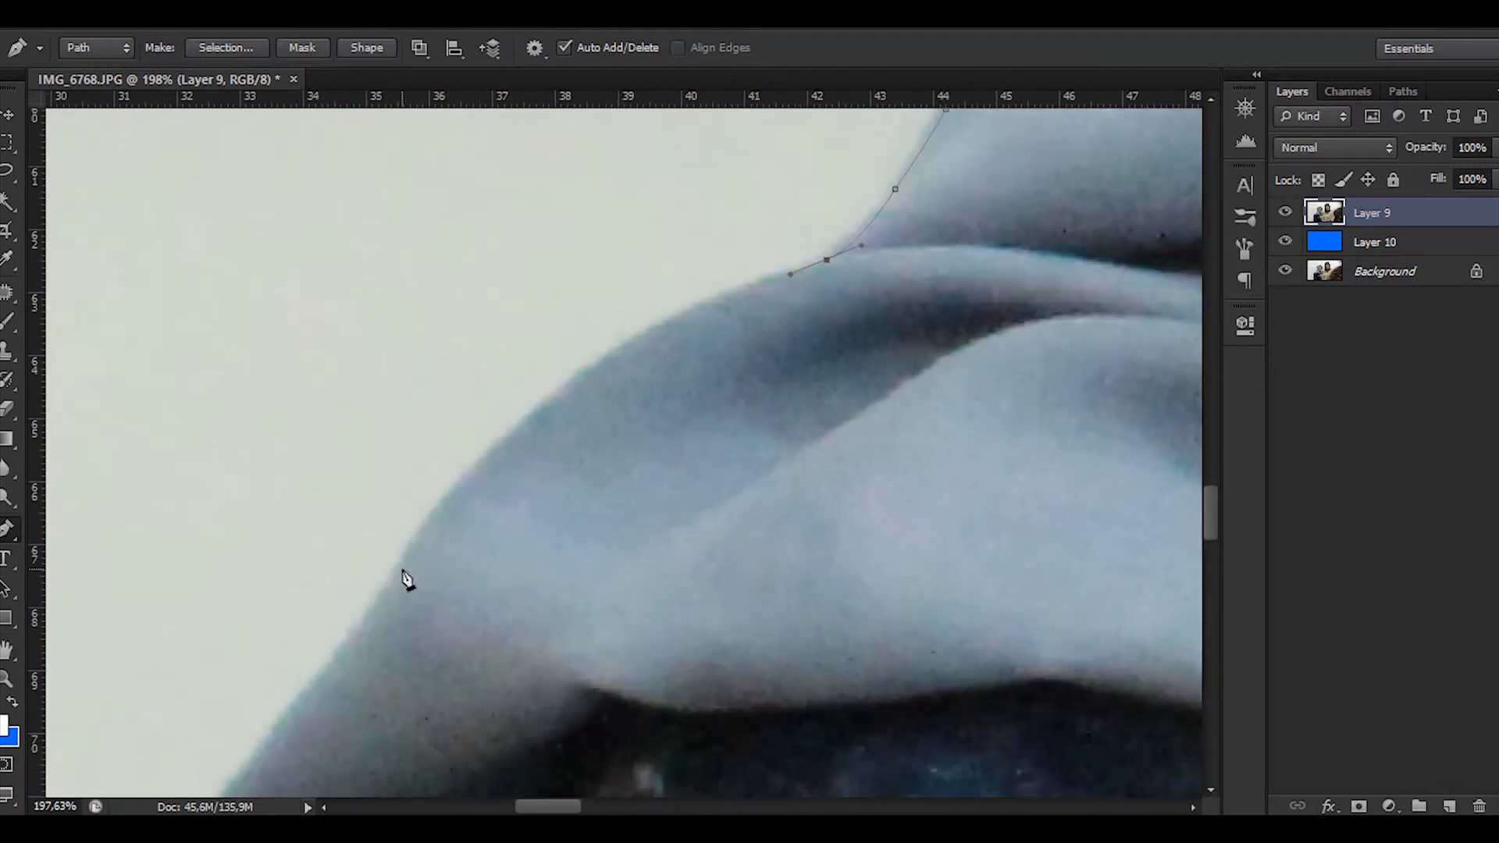
click(401, 569)
drag(562, 443, 542, 408)
drag(653, 325, 661, 306)
drag(459, 477, 457, 478)
Step: Trace the scarf over the shoulder's lower slope and down the start of its hanging end beside the jacket sleeve
drag(469, 515, 744, 249)
click(463, 573)
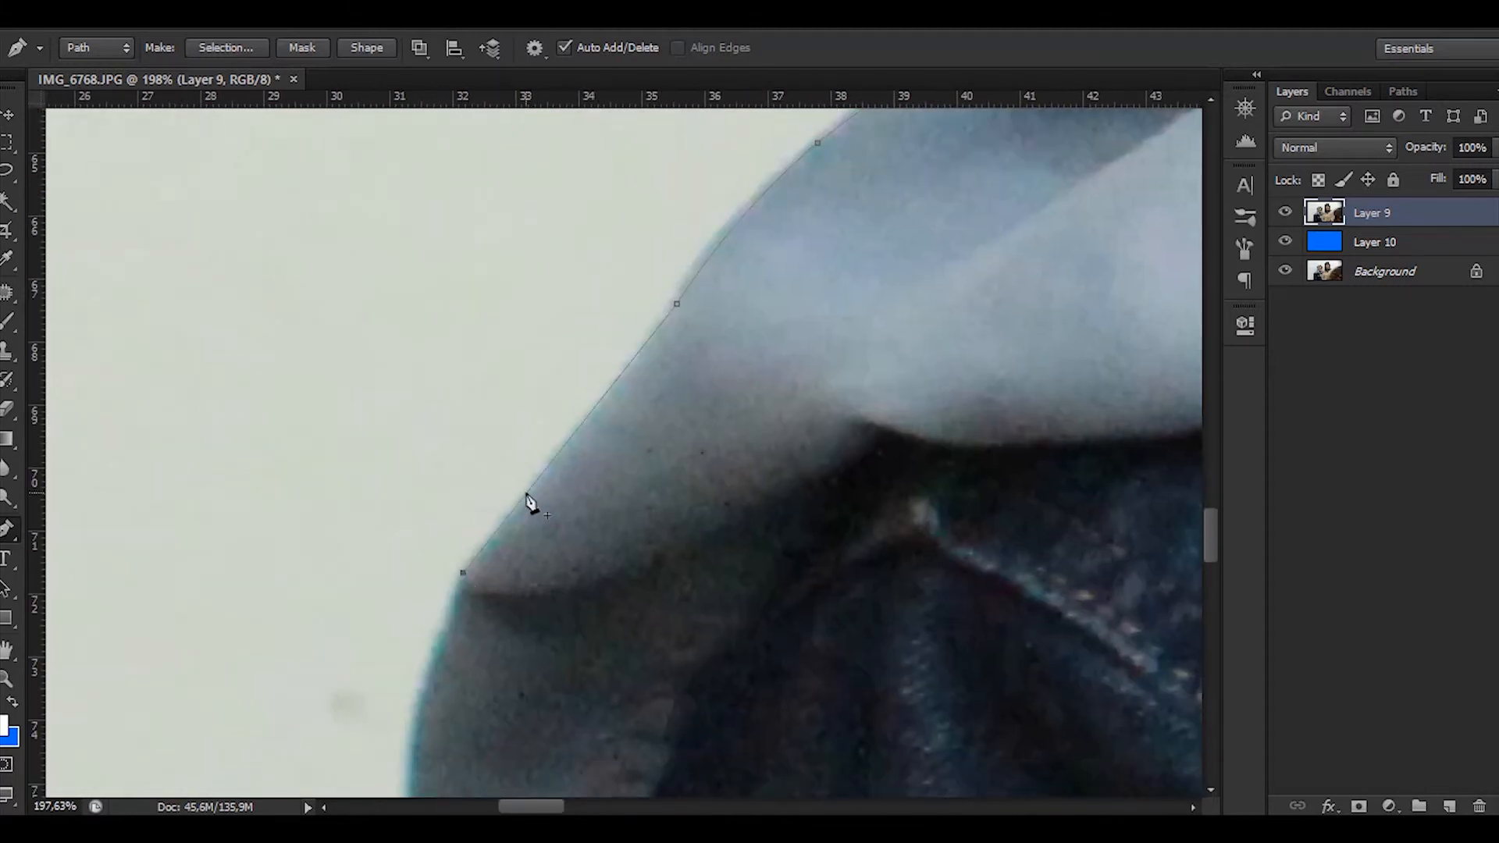
drag(525, 495, 535, 504)
drag(485, 604, 552, 503)
drag(488, 747, 454, 489)
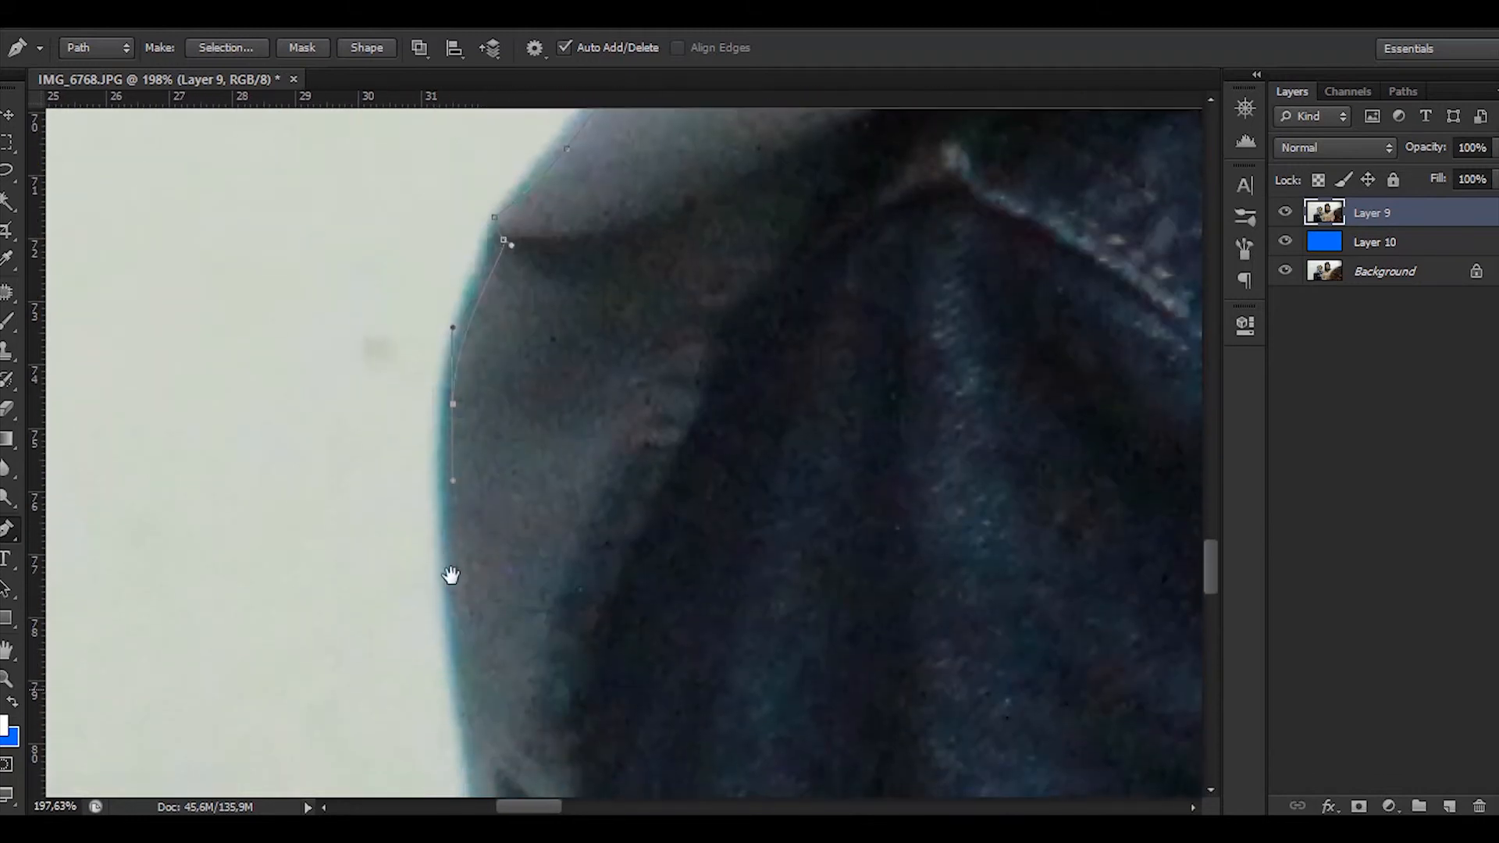
drag(452, 575, 455, 437)
Step: Trace the rest of the hanging scarf end around its fringed tip beside the denim sleeve
click(481, 646)
drag(466, 500, 462, 477)
drag(486, 707, 605, 363)
drag(498, 605, 501, 642)
drag(564, 391, 582, 345)
drag(566, 647, 534, 285)
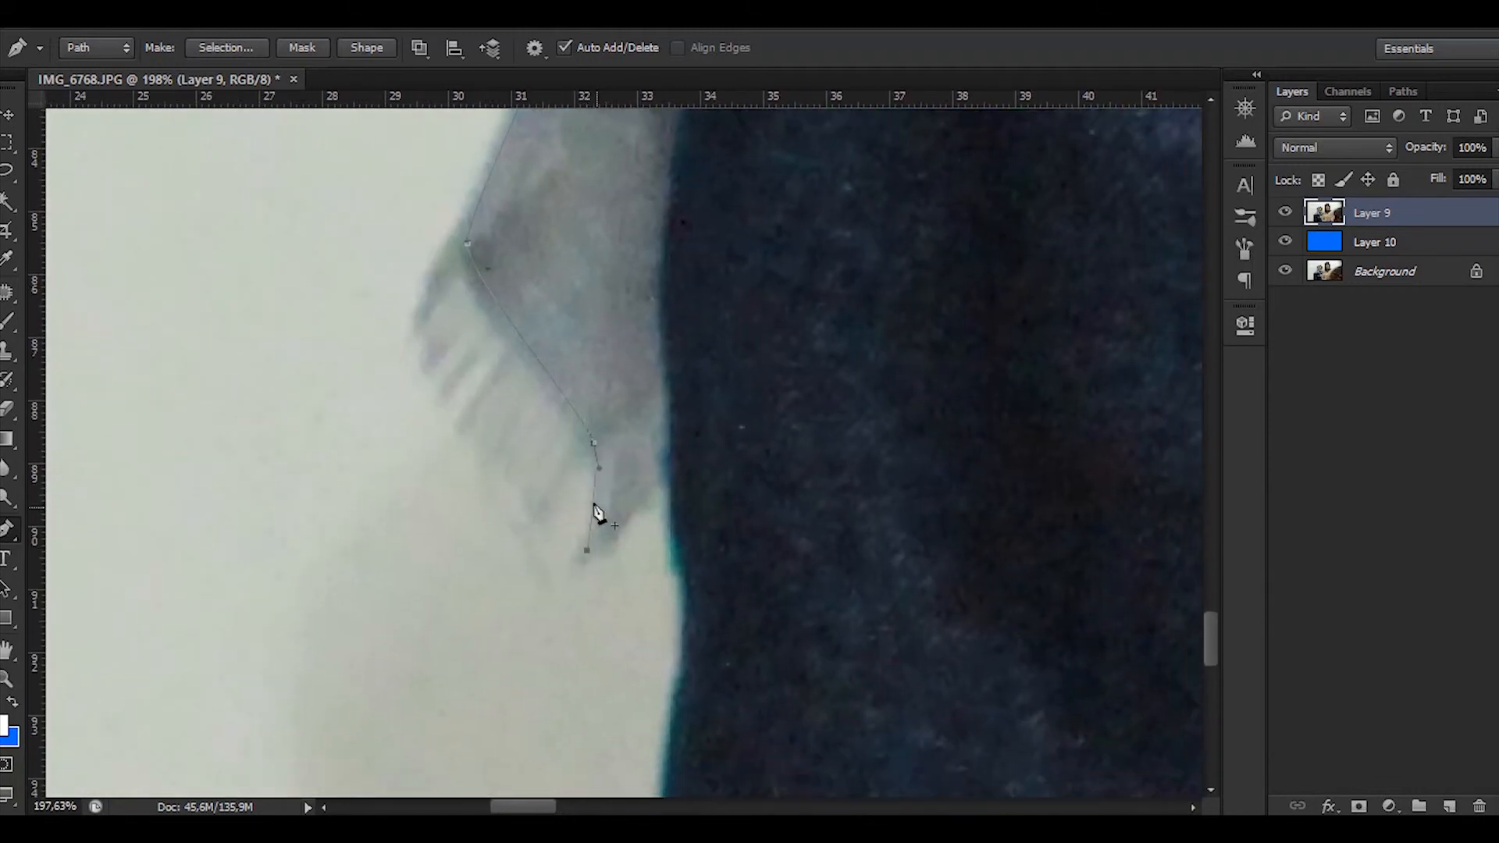
Step: Trace the outer edge of the denim jacket sleeve down to just below the photo's lower edge
drag(687, 617, 619, 550)
drag(602, 666, 580, 742)
drag(582, 750, 487, 353)
drag(494, 591, 505, 652)
click(513, 678)
scroll(488, 696, down, 8)
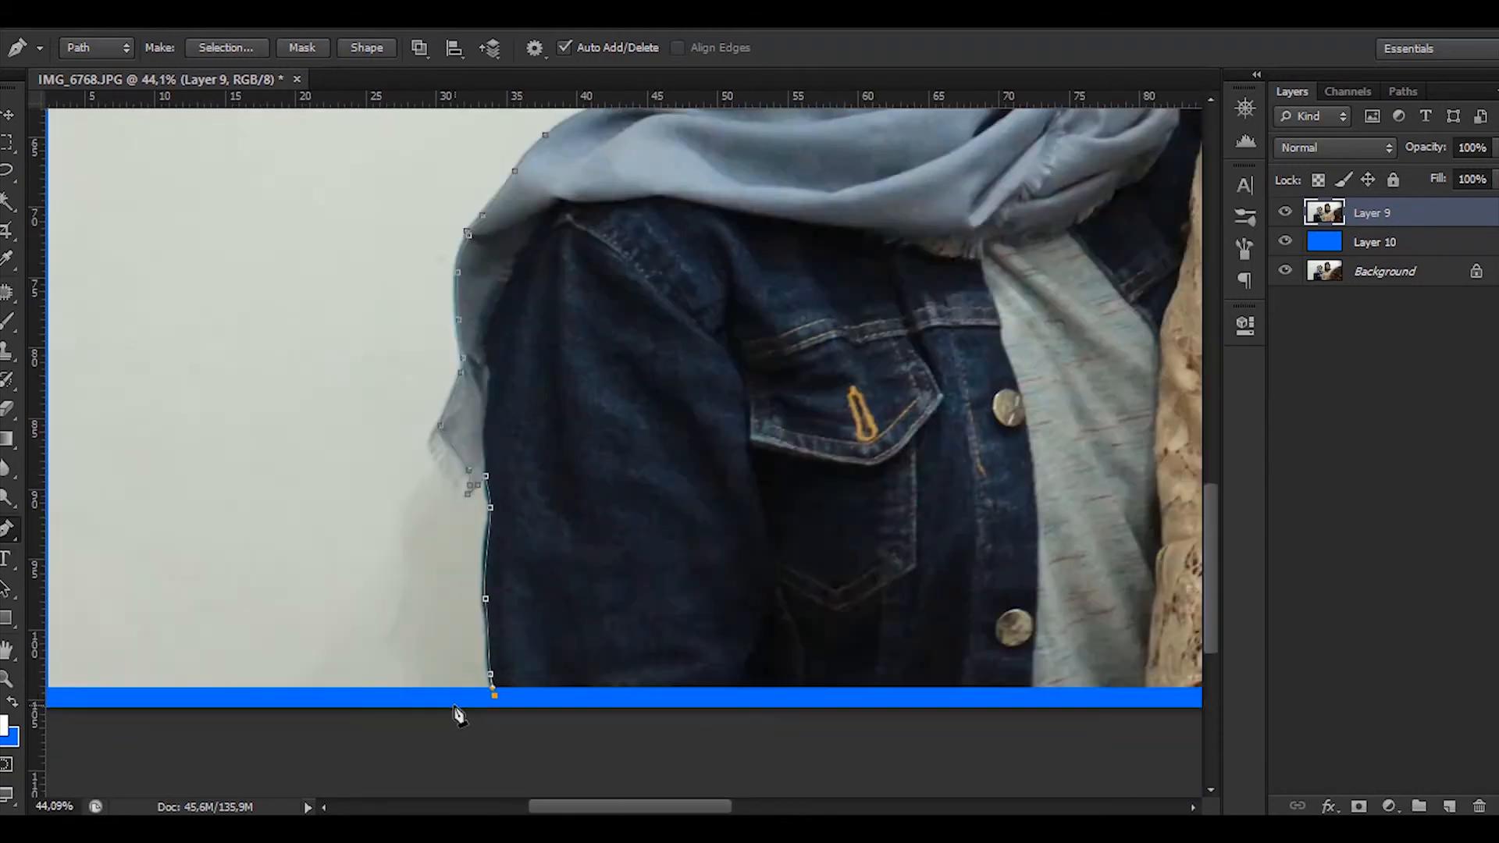
Step: Close the path around the outside of the canvas and convert it into a selection of the background
click(251, 676)
scroll(190, 621, down, 2)
click(353, 238)
click(870, 252)
key(ctrl+Return)
Step: Feather the selection, delete the enclosed background from Layer 9 and deselect
key(shift+F6)
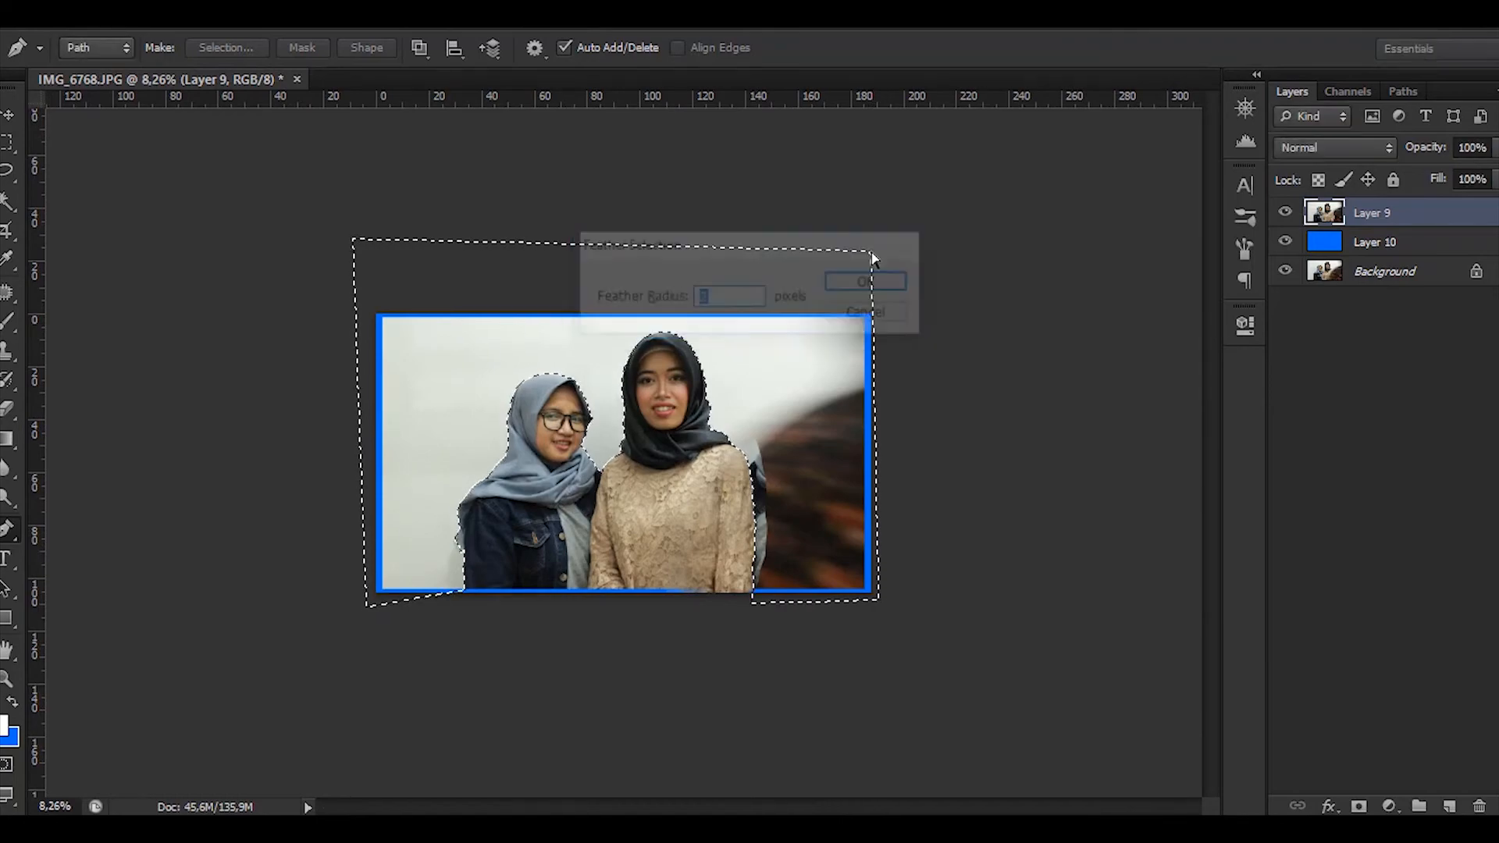
key(Return)
key(Delete)
key(ctrl+d)
Step: Hide the blue Layer 10 and the Background layer so only the cutout layer is shown
scroll(688, 440, up, 3)
scroll(757, 467, down, 2)
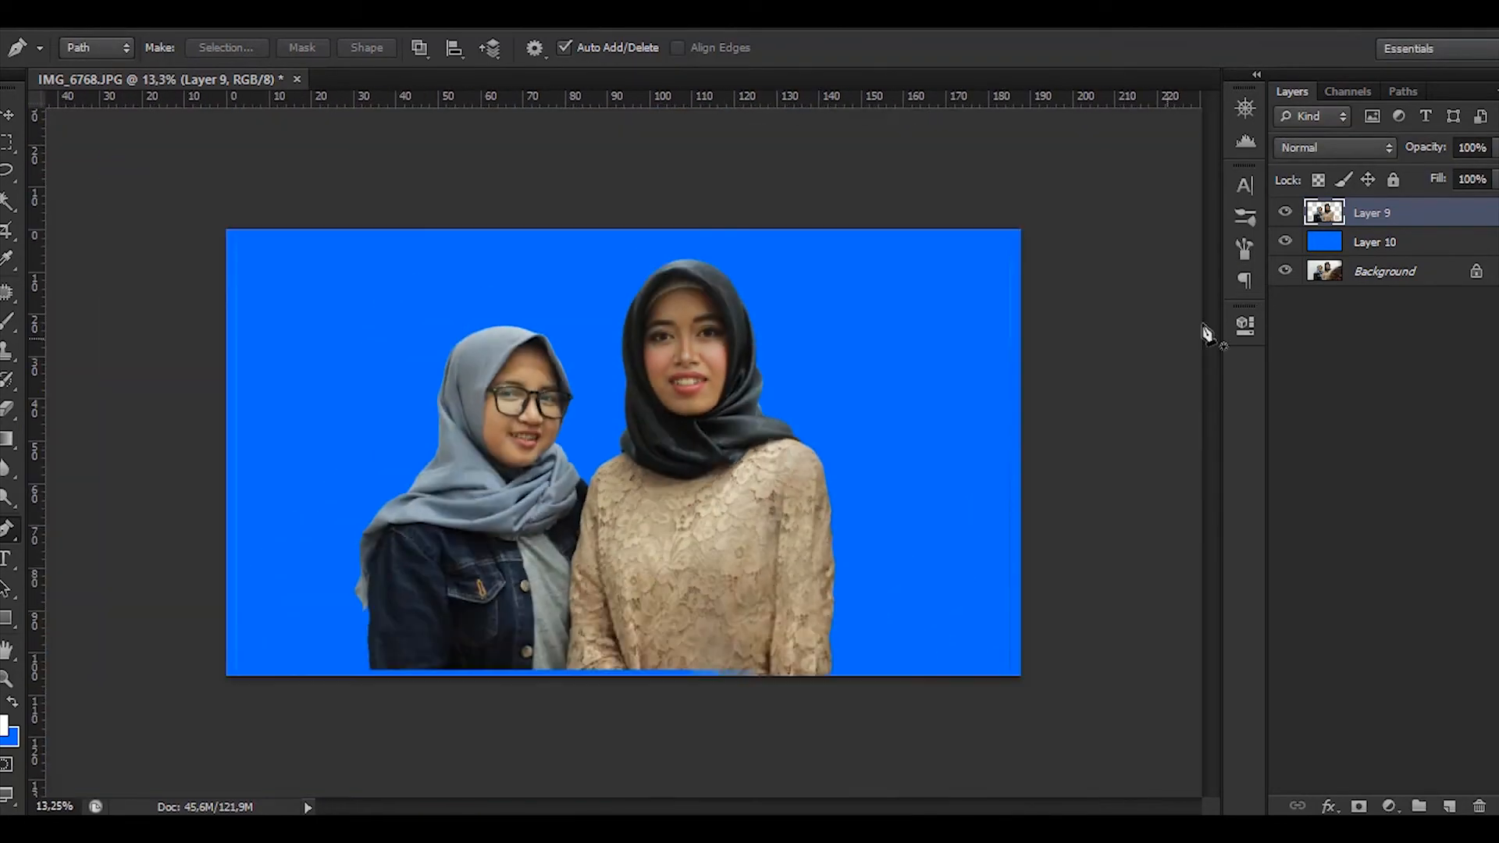
click(1285, 242)
click(1285, 270)
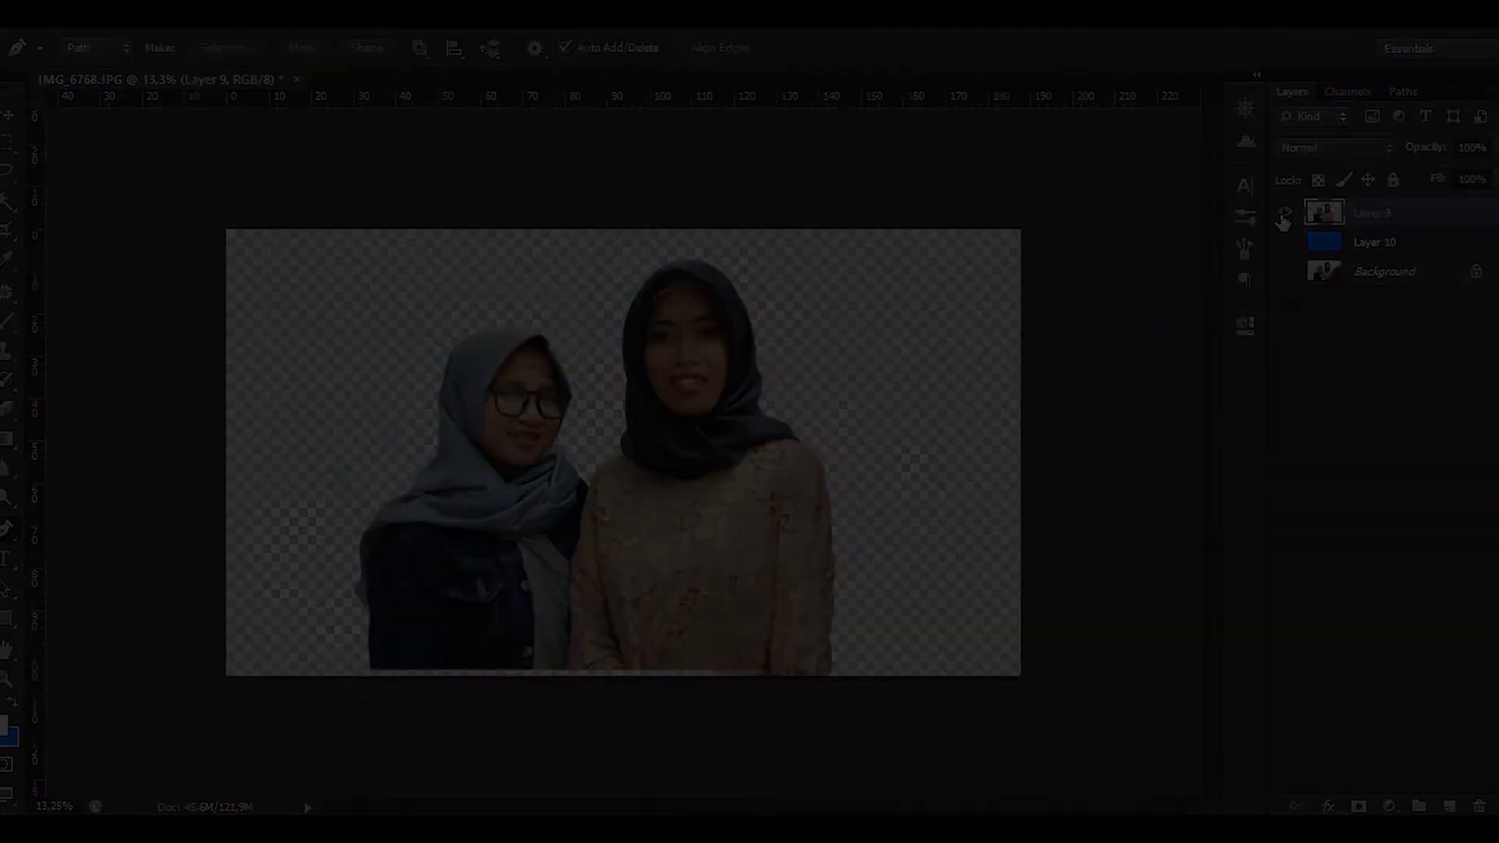